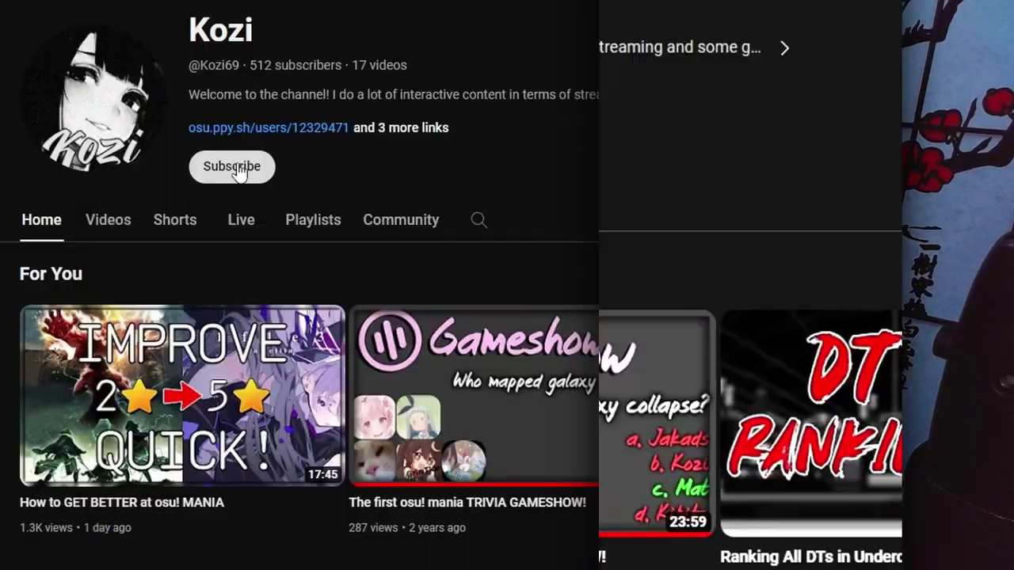
Subscribe to the channel and choose an option from its notification settings.
{"action": "left_click", "coordinate": [238, 169]}
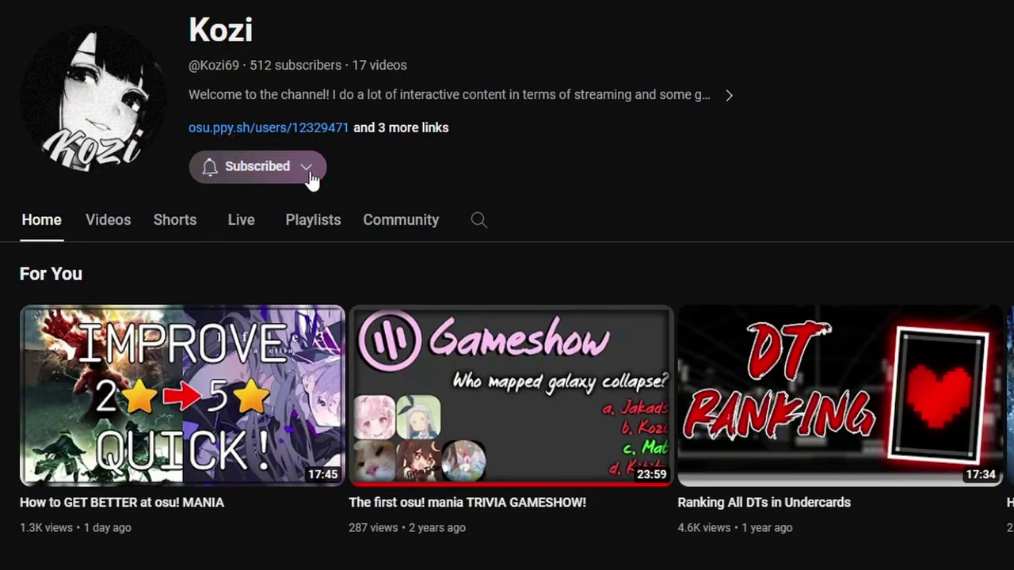
{"action": "left_click", "coordinate": [309, 174]}
{"action": "left_click", "coordinate": [287, 208]}
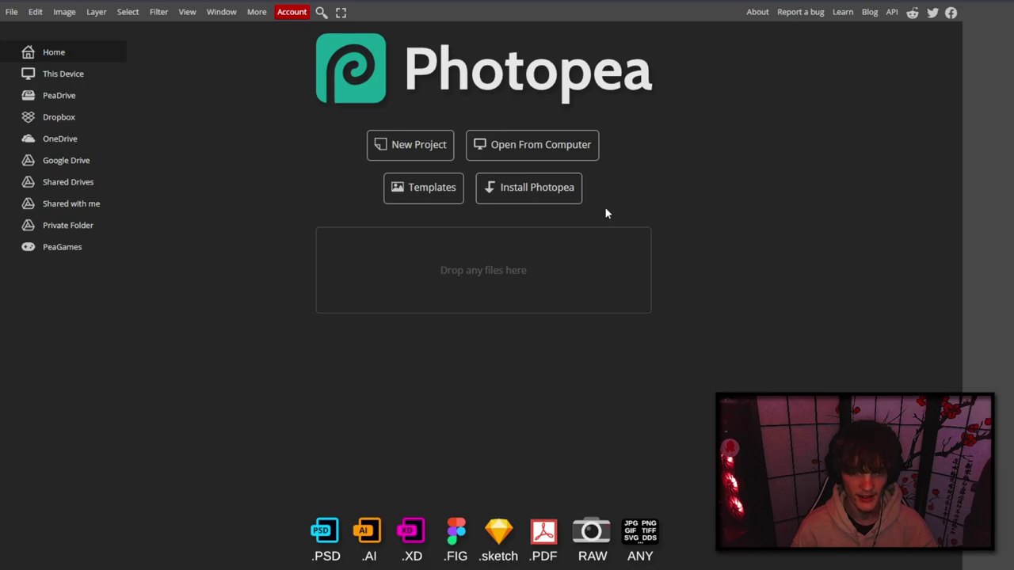
Create a new 1920 × 1080 pixel project named Stream Overlay with a white background.
{"action": "left_click", "coordinate": [417, 158]}
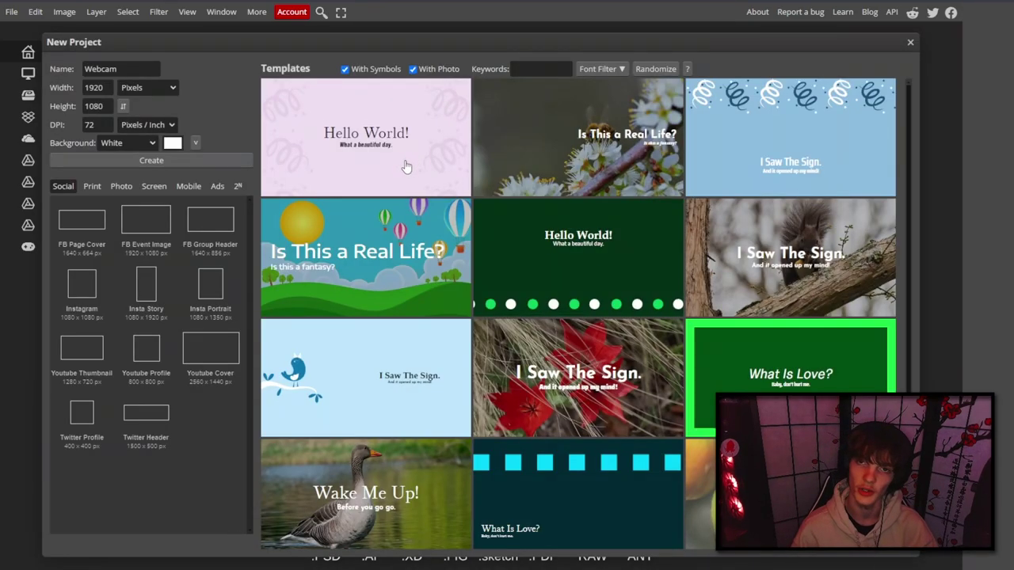
{"action": "double_click", "coordinate": [104, 89]}
{"action": "double_click", "coordinate": [108, 106]}
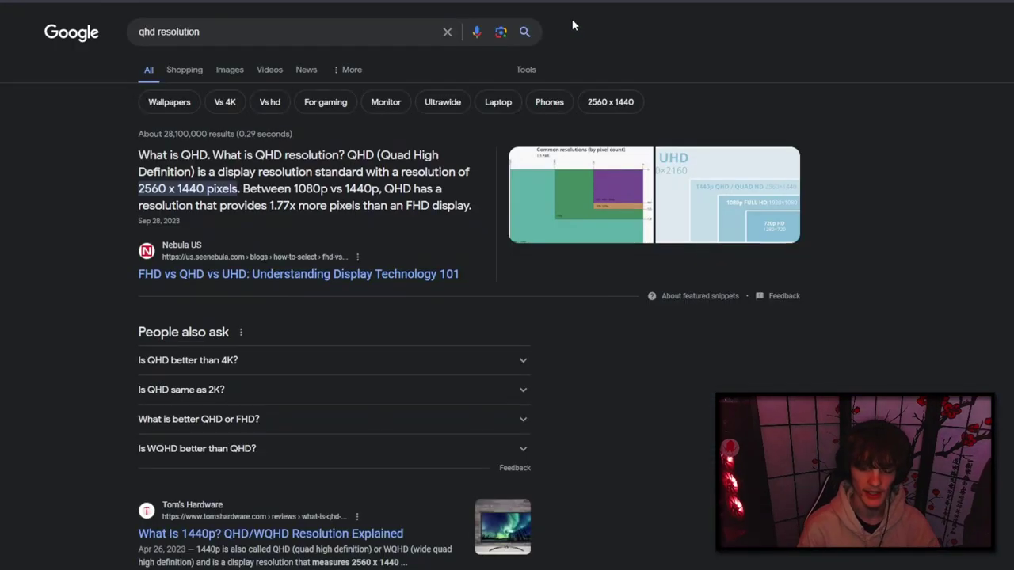
{"action": "left_click_drag", "start_coordinate": [237, 191], "coordinate": [123, 192]}
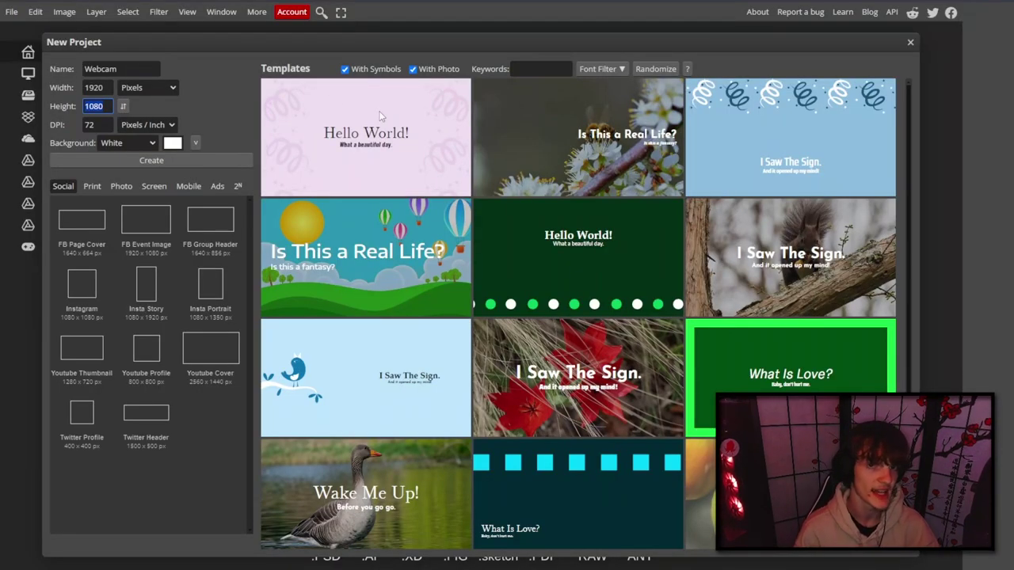
{"action": "left_click", "coordinate": [95, 87]}
{"action": "left_click", "coordinate": [101, 69]}
{"action": "double_click", "coordinate": [101, 69]}
{"action": "type", "text": "Stream Overlay"}
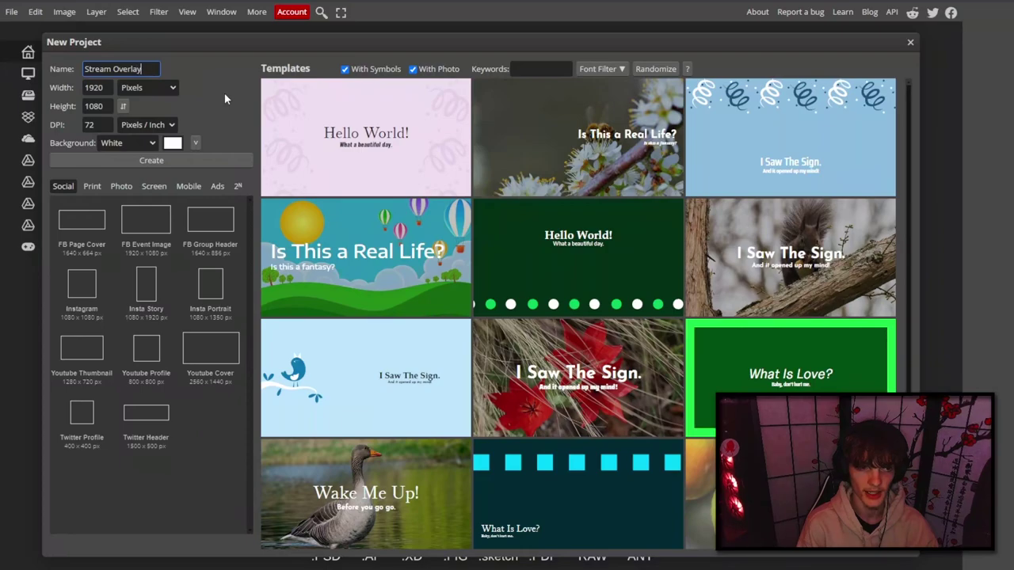
{"action": "left_click", "coordinate": [229, 158]}
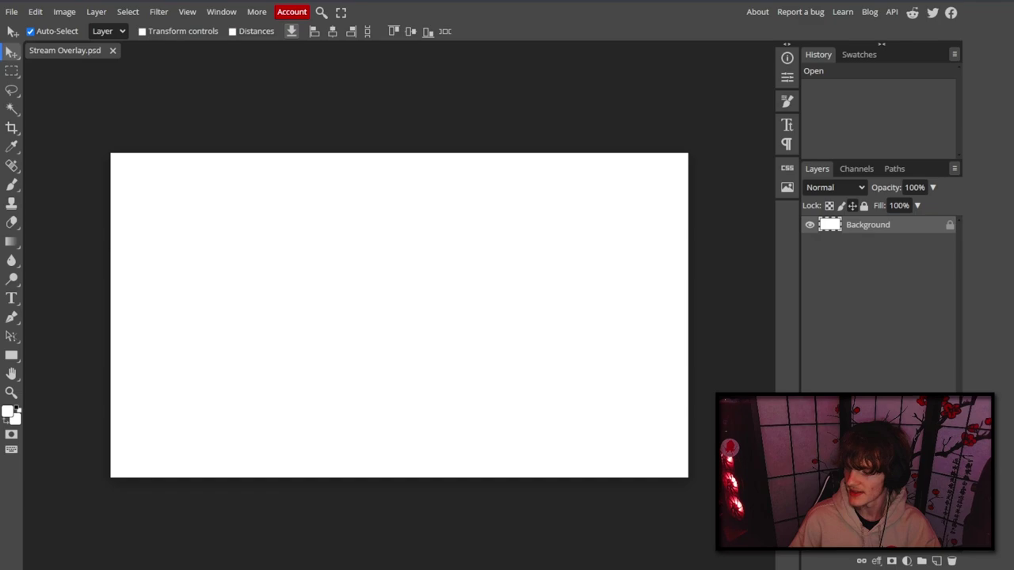
Open Main Overlay as a separate reference document and examine its social links, name, info bars and game area up close.
{"action": "left_click_drag", "start_coordinate": [529, 157], "coordinate": [141, 54]}
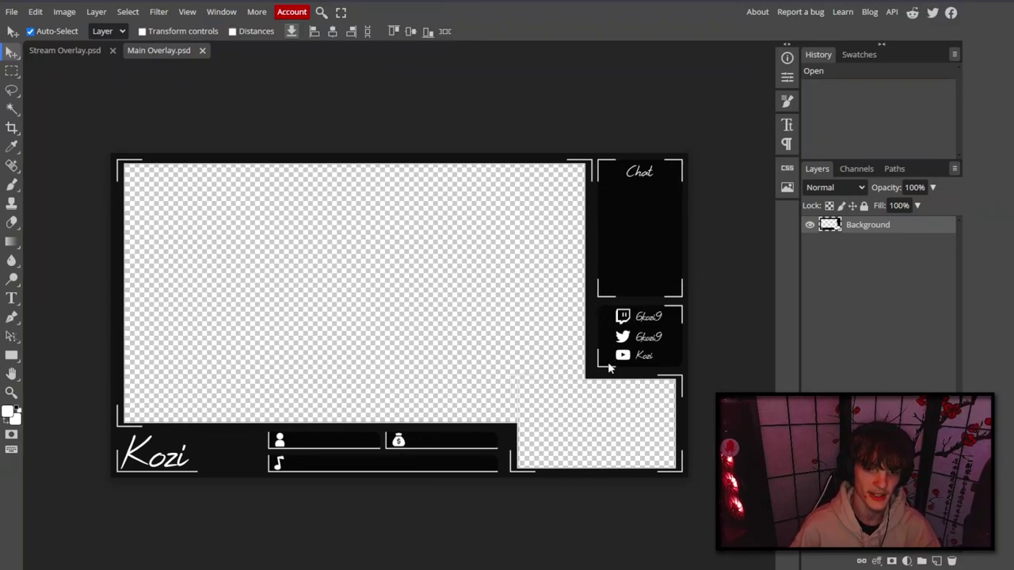
{"action": "key", "text": "ctrl+plus"}
{"action": "key", "text": "ctrl+plus"}
{"action": "key", "text": "ctrl+minus"}
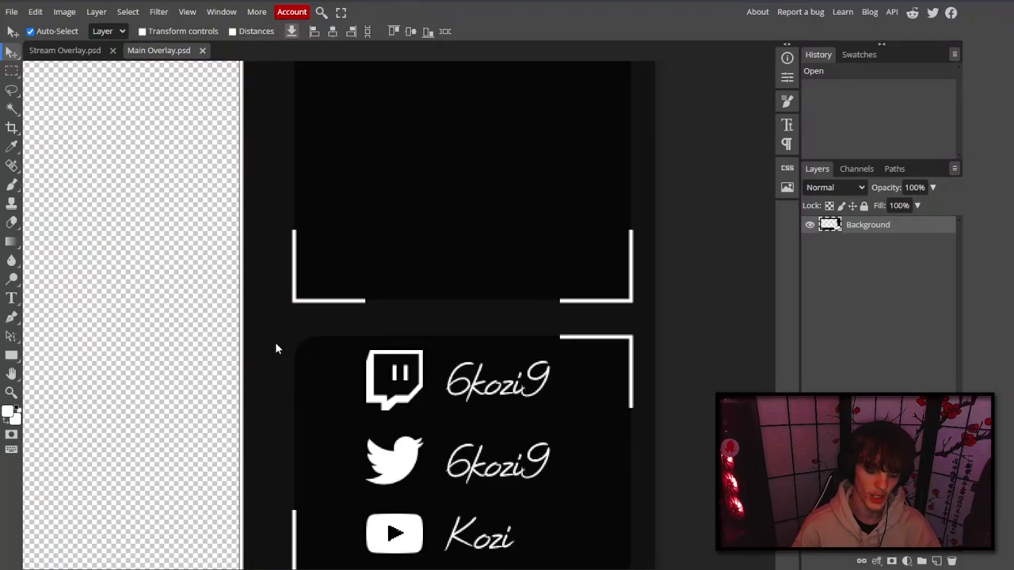
{"action": "key", "text": "ctrl+minus"}
{"action": "key", "text": "ctrl+minus"}
{"action": "scroll", "coordinate": [333, 360], "scroll_direction": "up", "scroll_amount": 1}
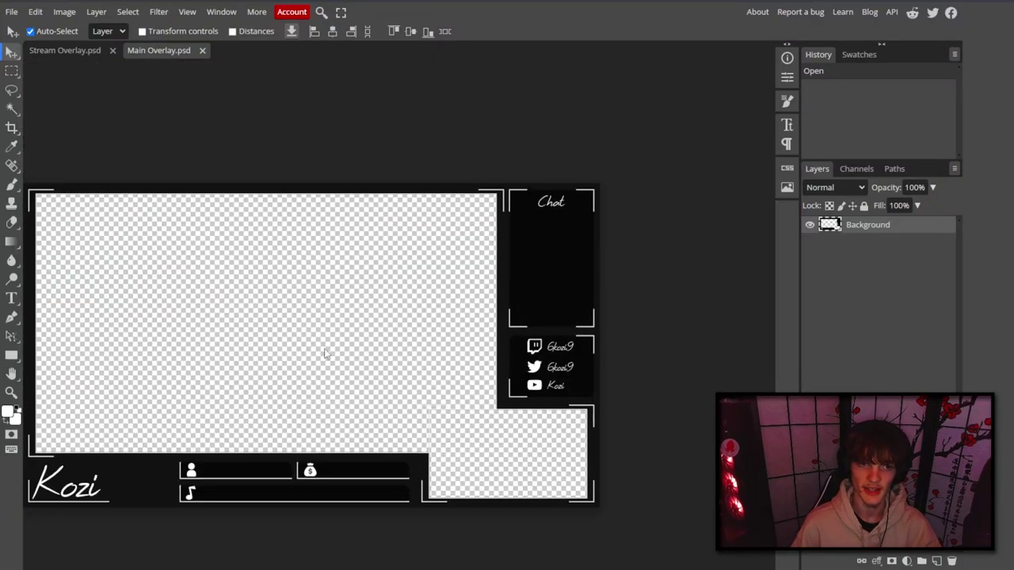
{"action": "scroll", "coordinate": [373, 378], "scroll_direction": "down", "scroll_amount": 1}
{"action": "scroll", "coordinate": [368, 376], "scroll_direction": "left", "scroll_amount": 2}
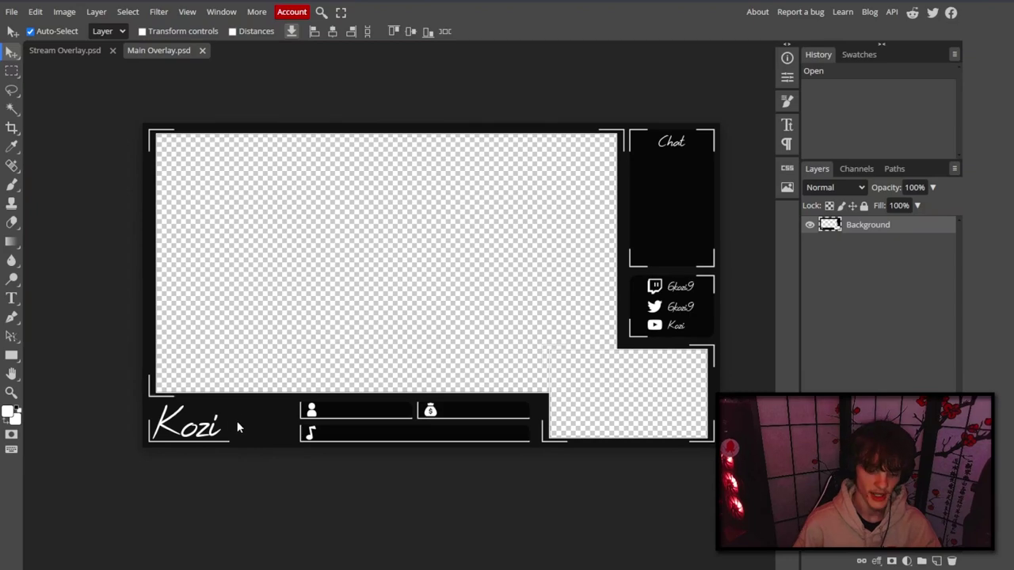
{"action": "scroll", "coordinate": [238, 428], "scroll_direction": "up", "scroll_amount": 3}
{"action": "scroll", "coordinate": [247, 400], "scroll_direction": "down", "scroll_amount": 3}
{"action": "scroll", "coordinate": [249, 401], "scroll_direction": "left", "scroll_amount": 3}
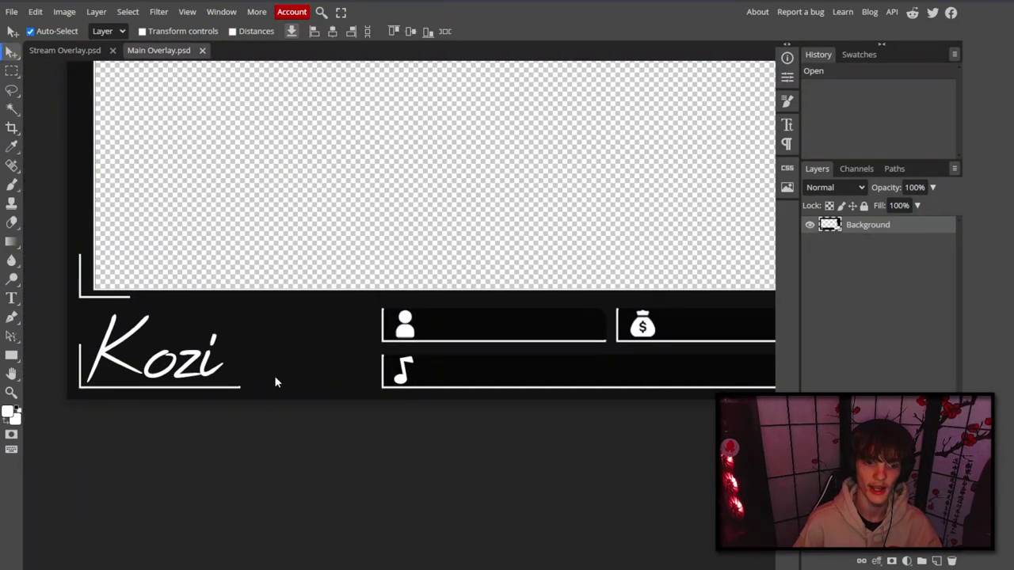
{"action": "scroll", "coordinate": [331, 417], "scroll_direction": "up", "scroll_amount": 3}
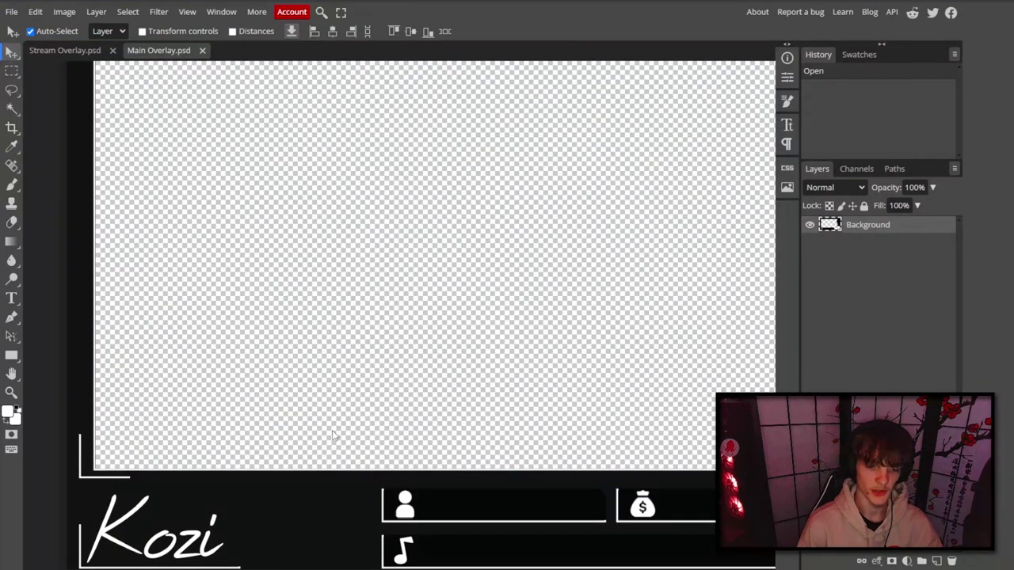
{"action": "scroll", "coordinate": [301, 433], "scroll_direction": "down", "scroll_amount": 2}
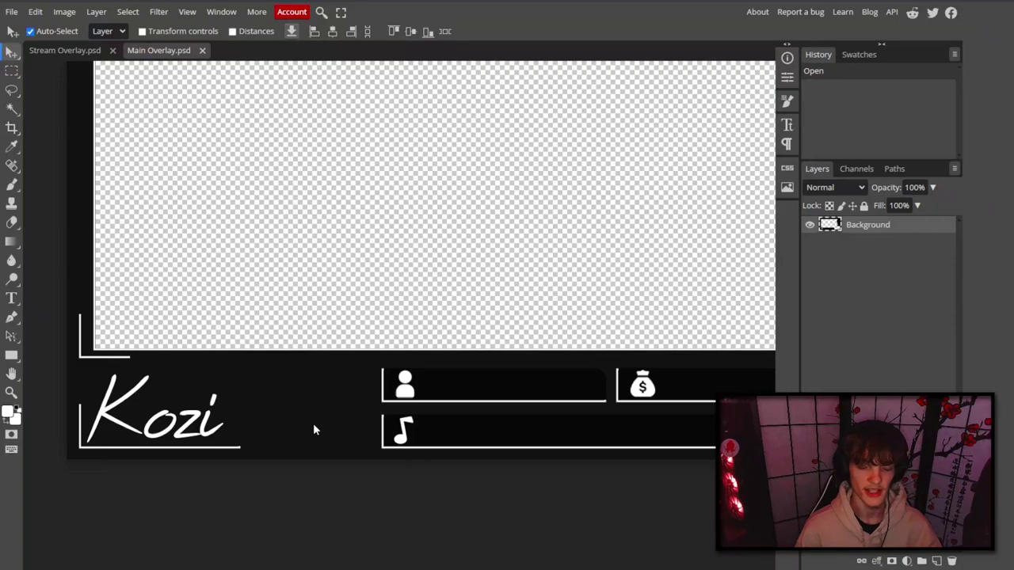
Fill the unlocked Background layer of Stream Overlay with light red (#ff8080) using the Paint Bucket, and lock the layer.
{"action": "key", "text": "ctrl+shift+Tab"}
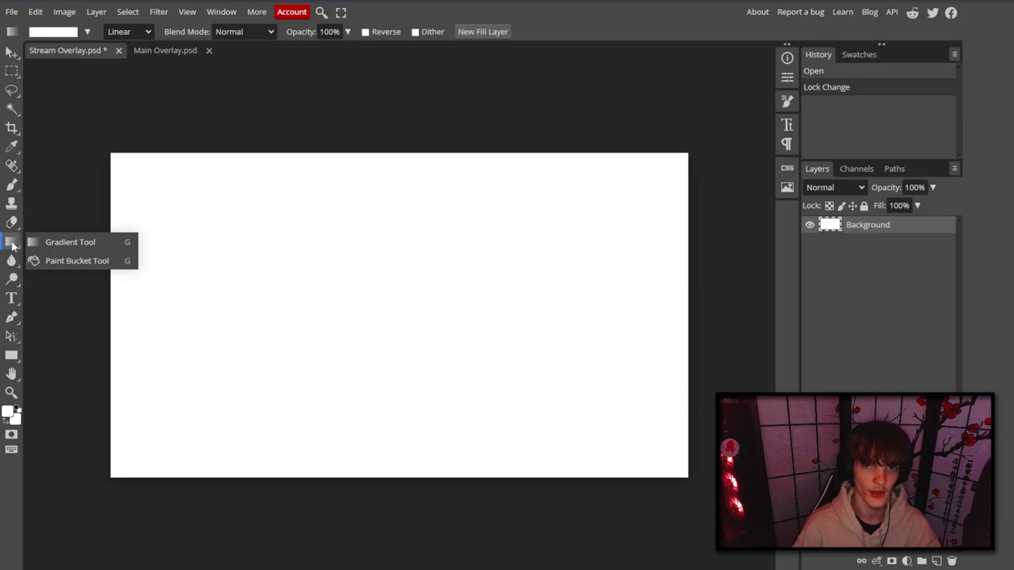
{"action": "left_click", "coordinate": [55, 261]}
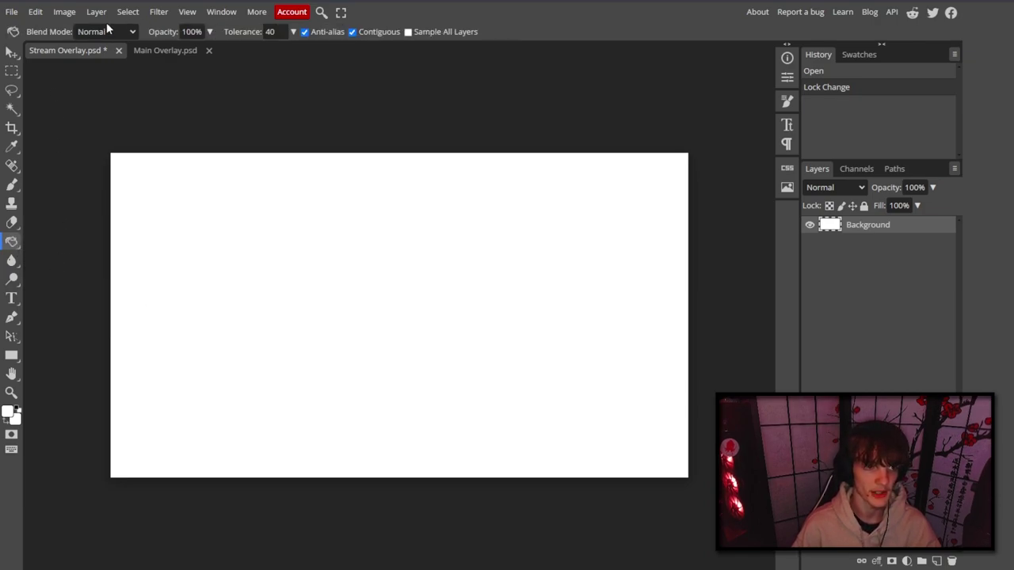
{"action": "left_click", "coordinate": [10, 413]}
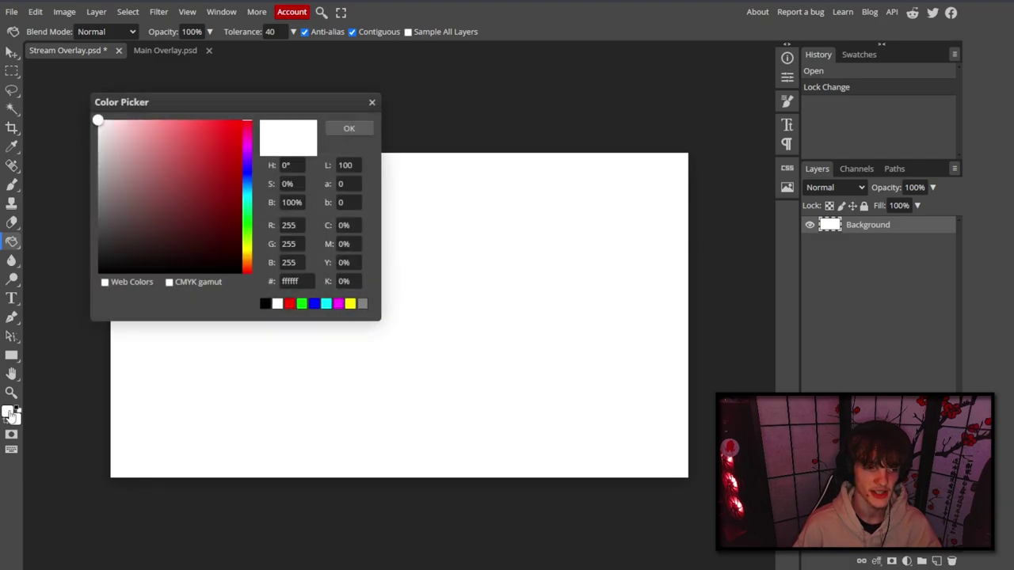
{"action": "left_click_drag", "start_coordinate": [188, 145], "coordinate": [170, 100]}
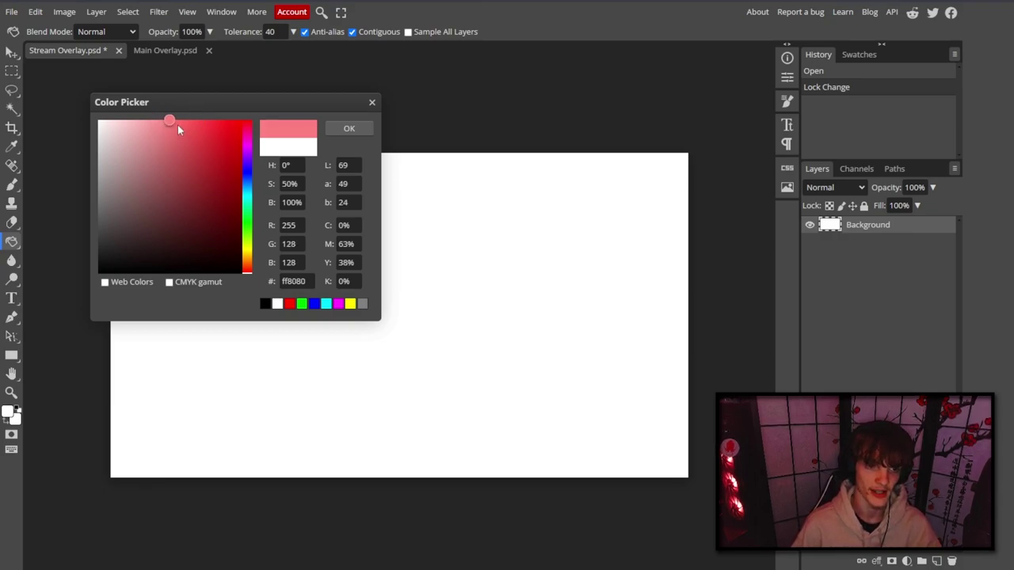
{"action": "key", "text": "Return"}
{"action": "left_click", "coordinate": [367, 276]}
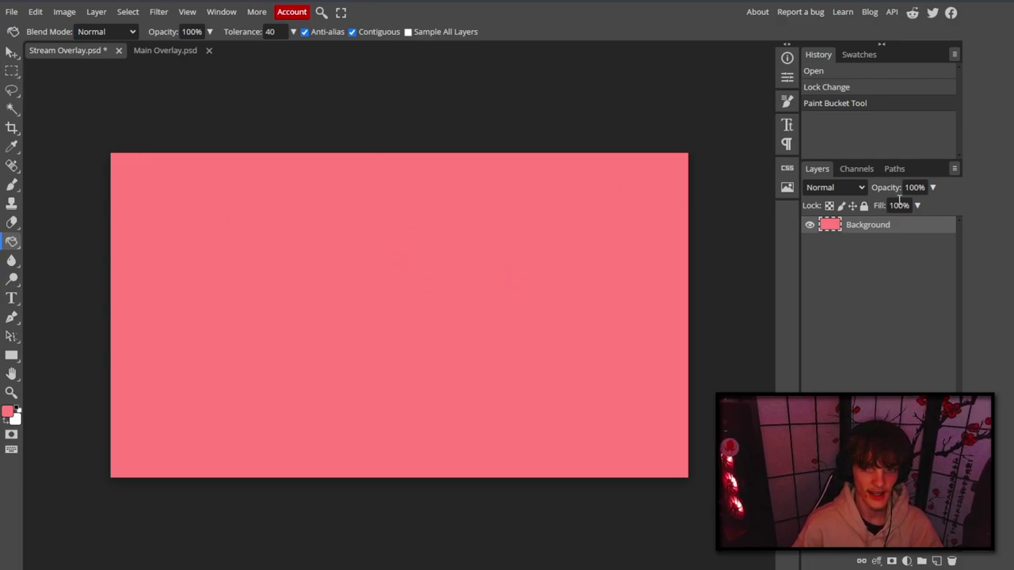
{"action": "left_click", "coordinate": [864, 206]}
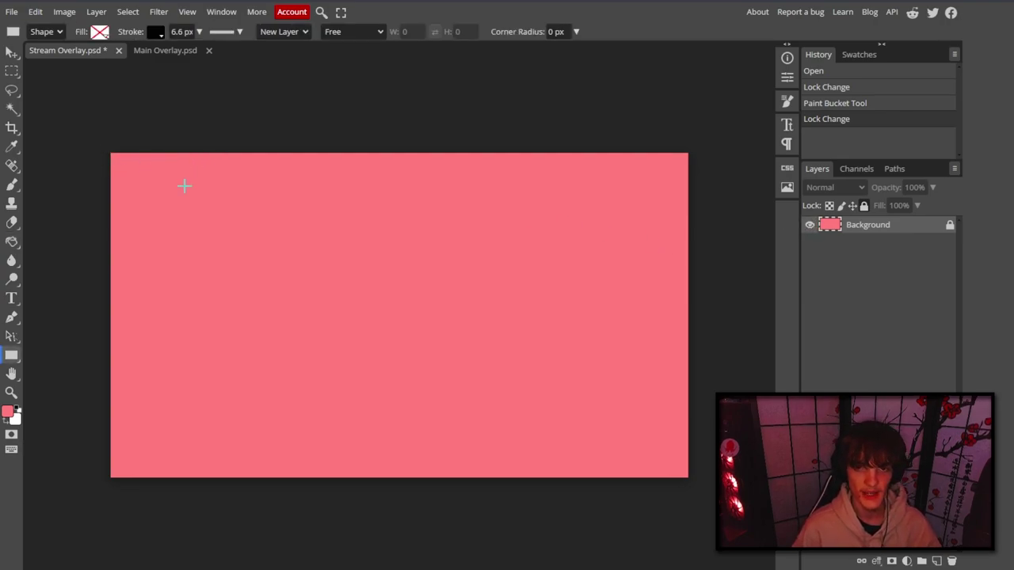
Check the Main Overlay reference and create a 1920 × 1080 pixel rectangle shape in the Stream Overlay document.
{"action": "left_click", "coordinate": [162, 50]}
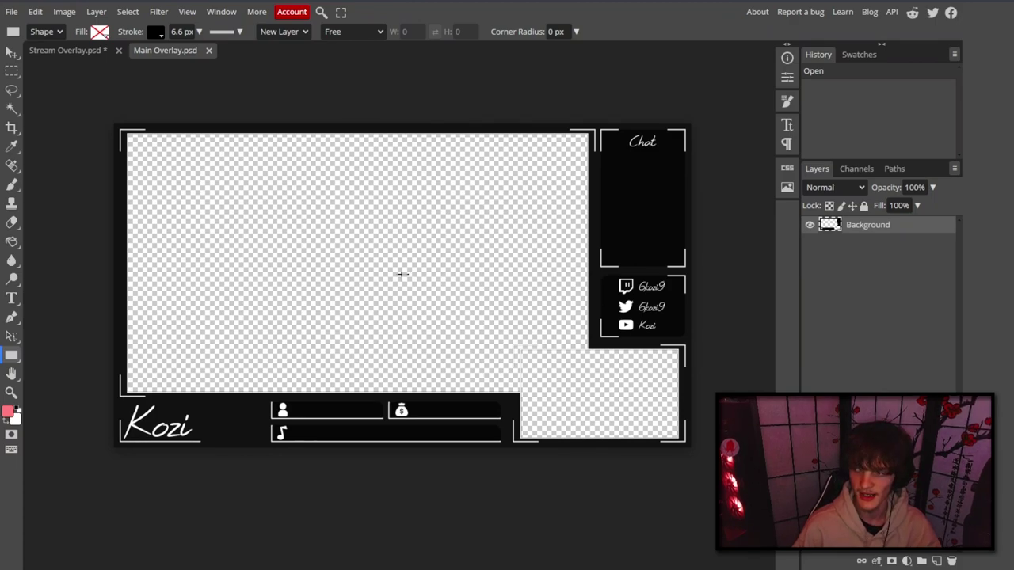
{"action": "key", "text": "ctrl+Tab"}
{"action": "left_click", "coordinate": [331, 219]}
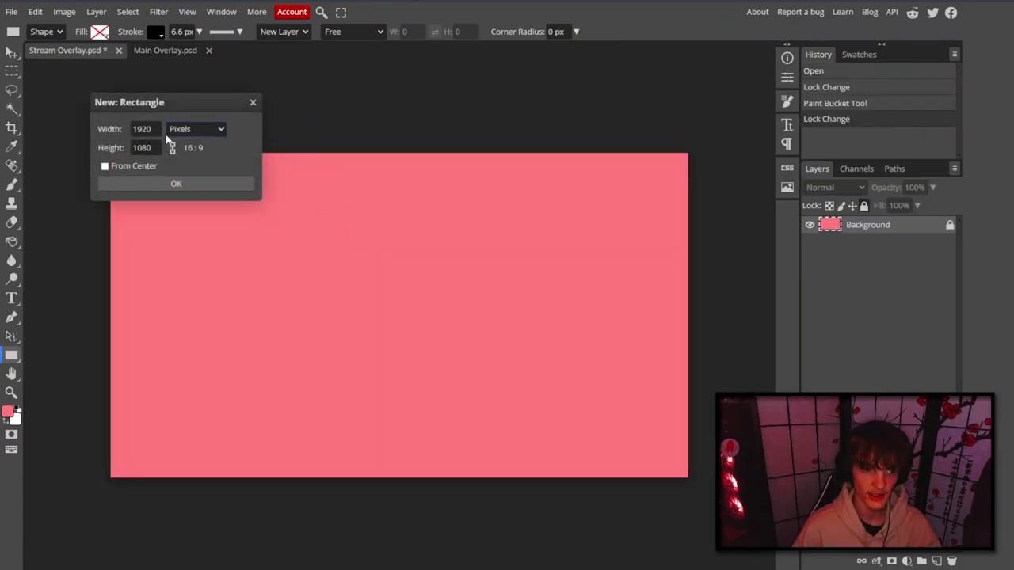
{"action": "double_click", "coordinate": [137, 128]}
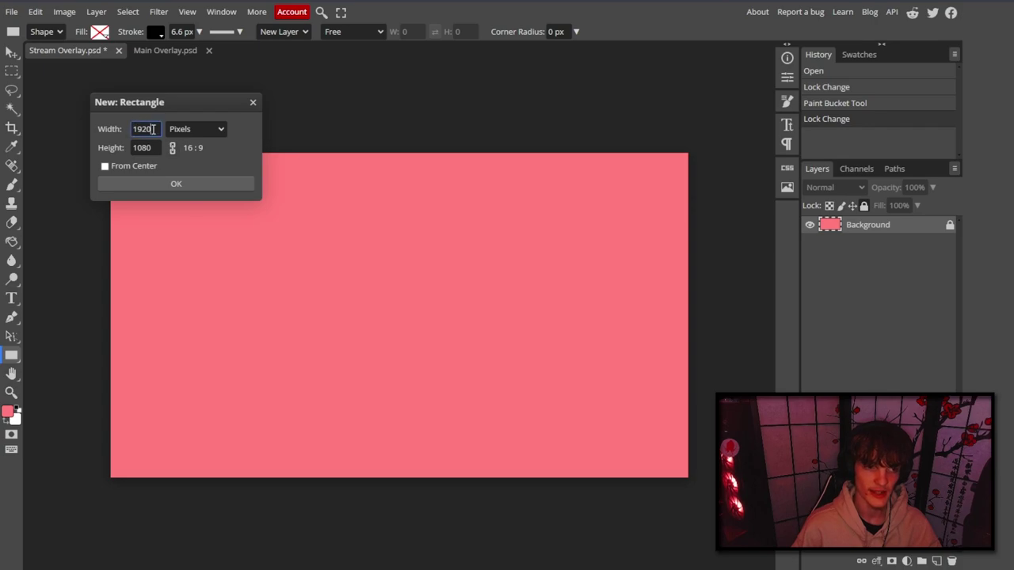
{"action": "key", "text": "Tab"}
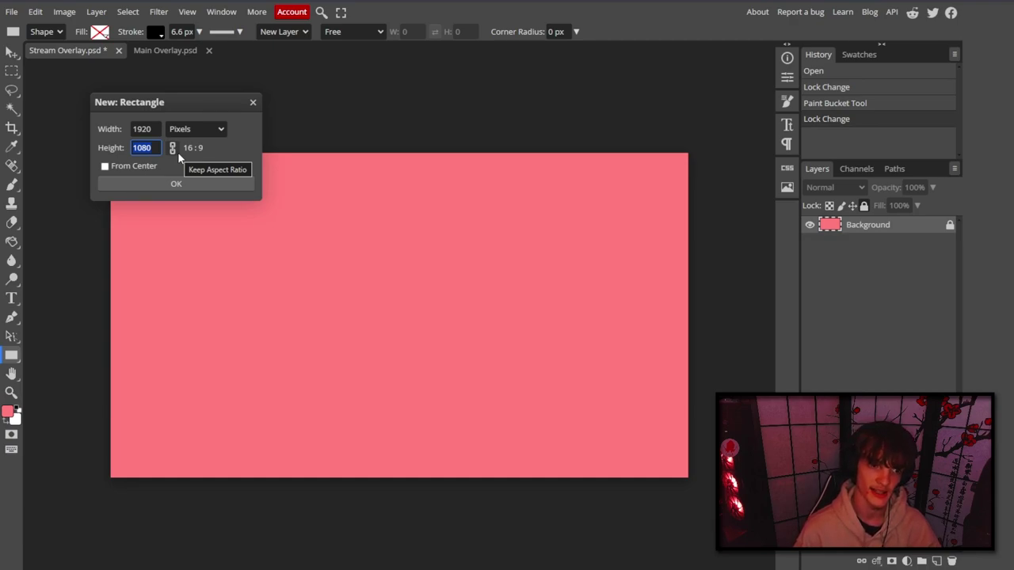
{"action": "key", "text": "Return"}
Give the rectangle a solid black fill with no stroke and move it to cover the whole canvas.
{"action": "left_click", "coordinate": [99, 32]}
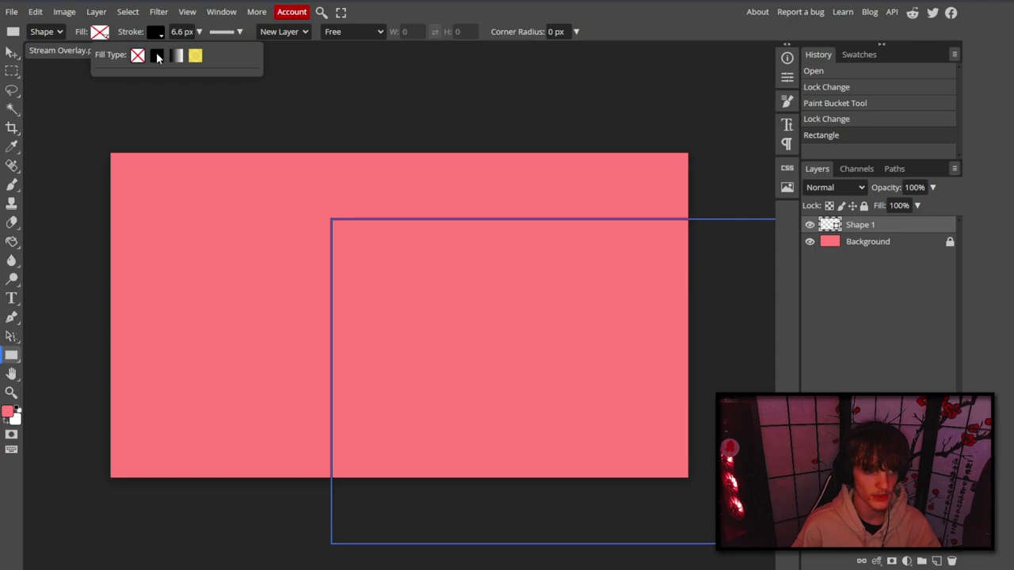
{"action": "left_click", "coordinate": [158, 57]}
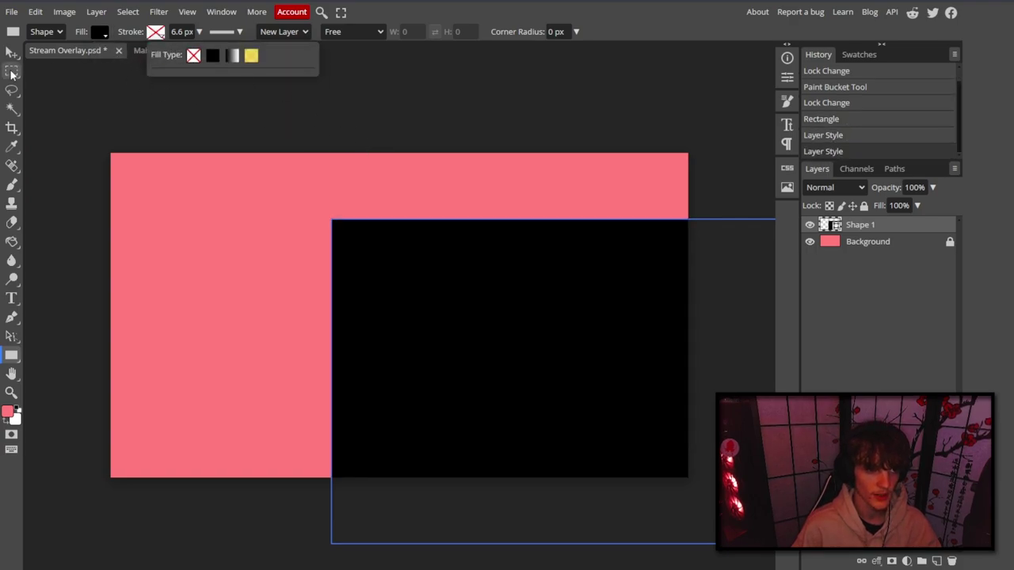
{"action": "left_click", "coordinate": [12, 52]}
{"action": "left_click_drag", "start_coordinate": [501, 302], "coordinate": [301, 250]}
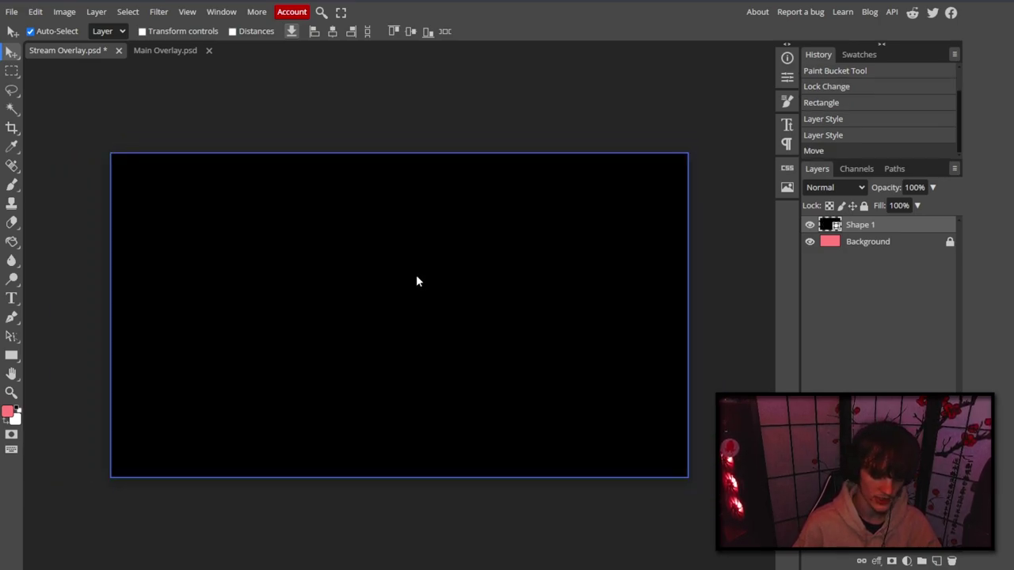
Scale the black rectangle proportionally to about 84%, keeping its upper-left corner on the canvas corner.
{"action": "key", "text": "ctrl+alt+t"}
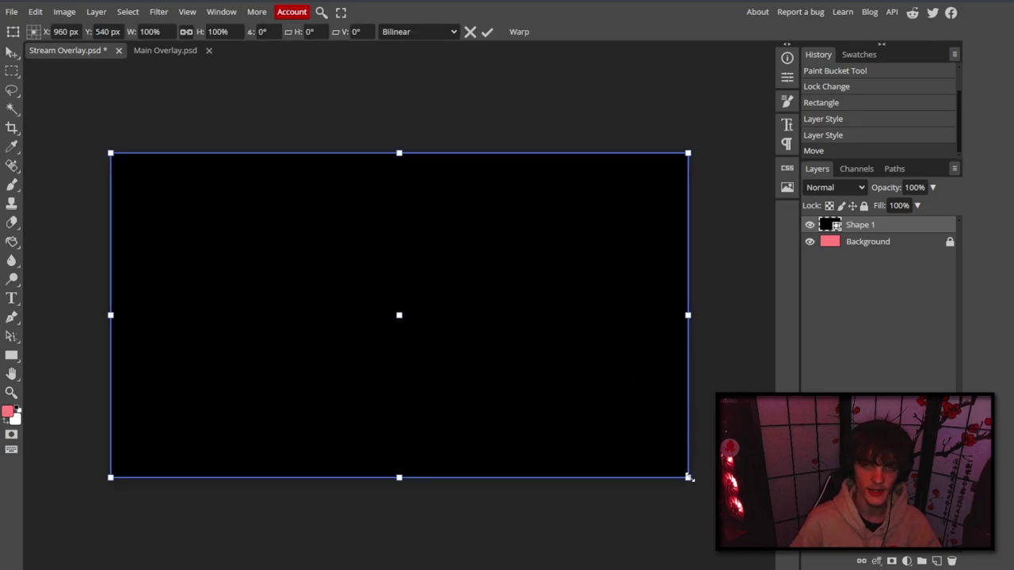
{"action": "left_click_drag", "start_coordinate": [688, 477], "coordinate": [517, 381]}
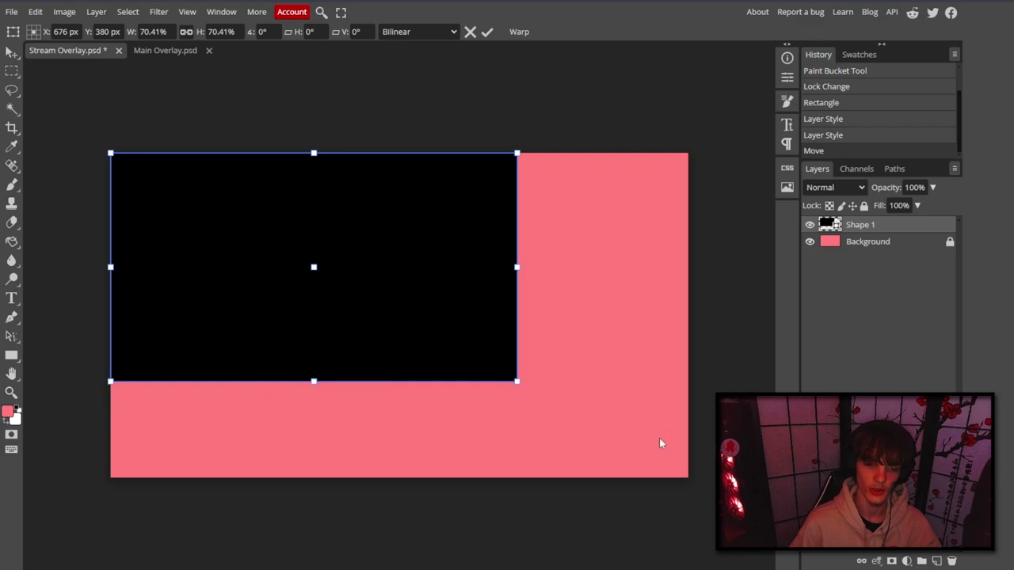
{"action": "left_click_drag", "start_coordinate": [517, 381], "coordinate": [595, 427]}
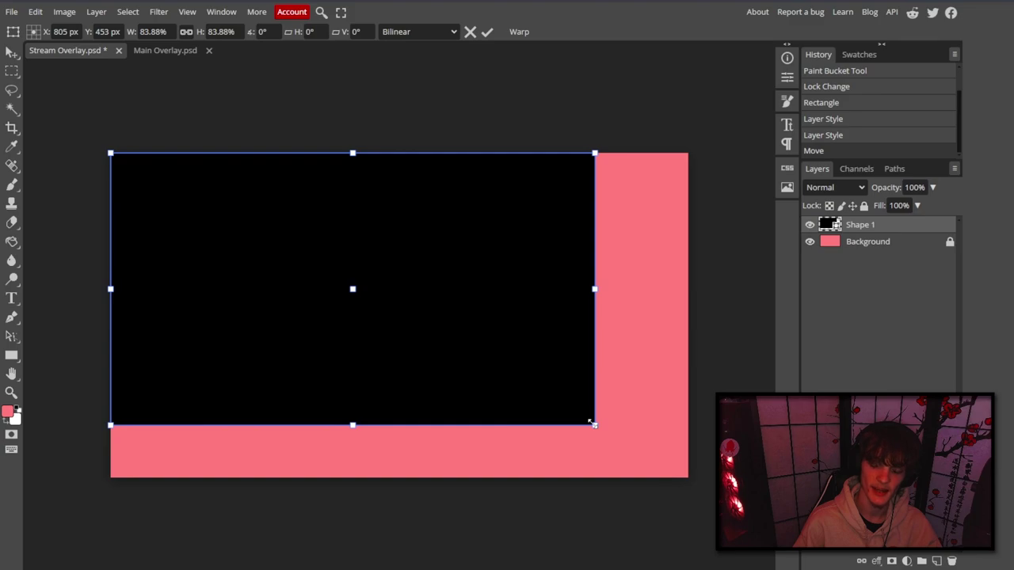
Offset the scaled rectangle 20 px from the canvas's upper and left edges, placing its centre at X 825 px, Y 473 px.
{"action": "key", "text": "shift+Right"}
{"action": "key", "text": "shift+Right"}
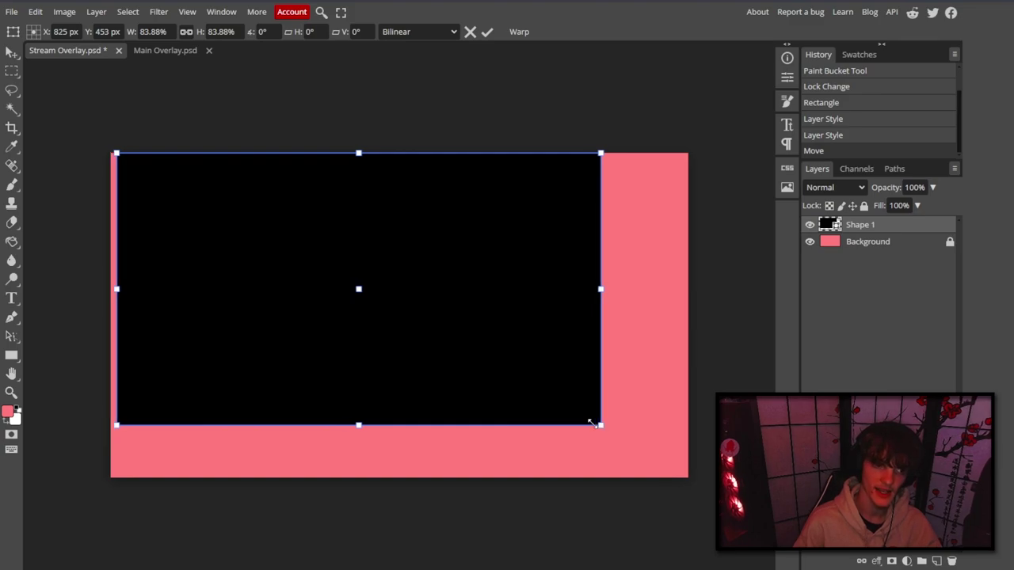
{"action": "key", "text": "shift+Down"}
{"action": "key", "text": "shift+Down"}
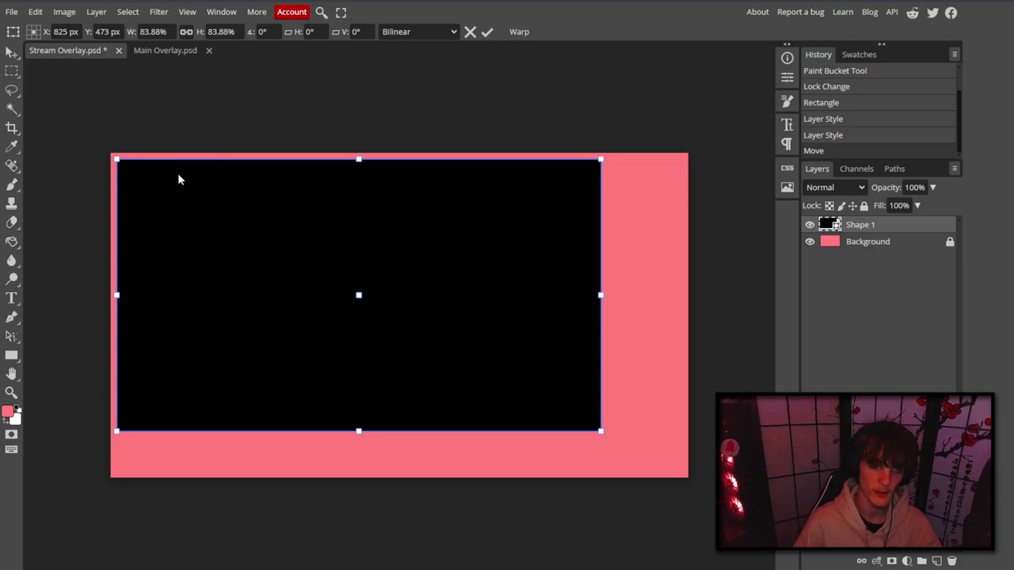
{"action": "key", "text": "shift+Right"}
{"action": "key", "text": "shift+Down"}
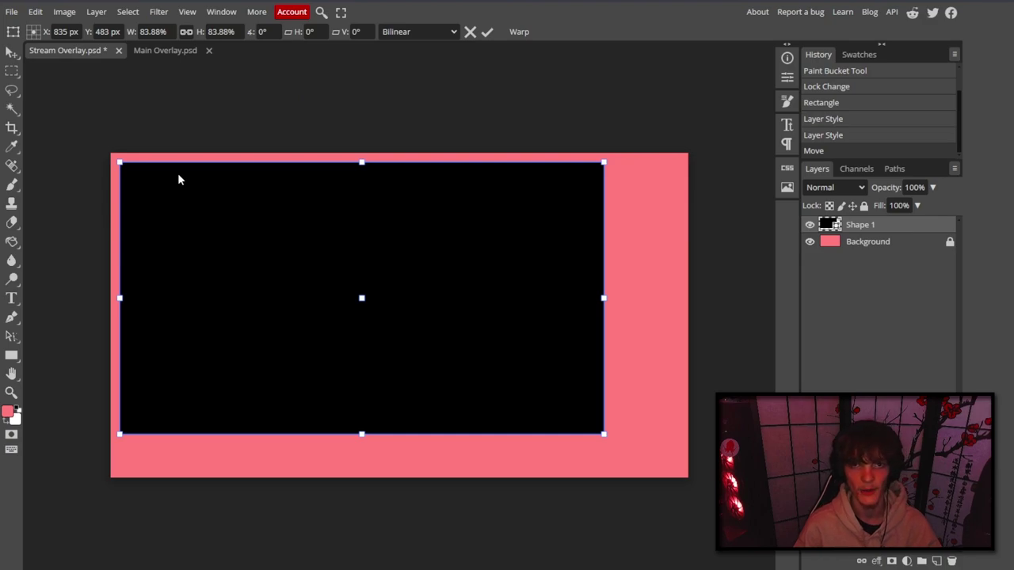
{"action": "key", "text": "shift+Up"}
{"action": "key", "text": "shift+Up"}
{"action": "key", "text": "shift+Up"}
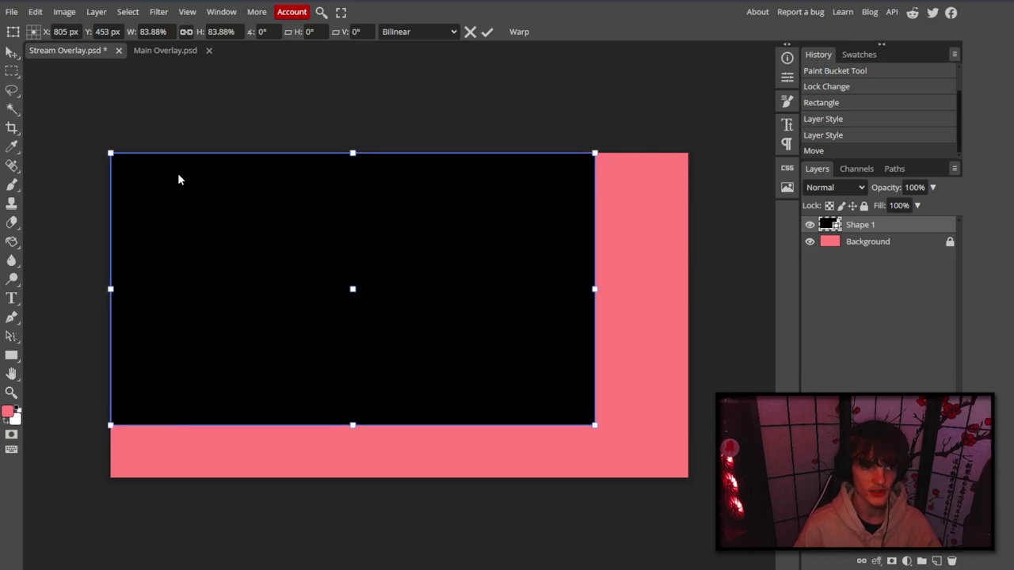
{"action": "key", "text": "shift+Left"}
{"action": "key", "text": "shift+Down"}
{"action": "key", "text": "shift+Down"}
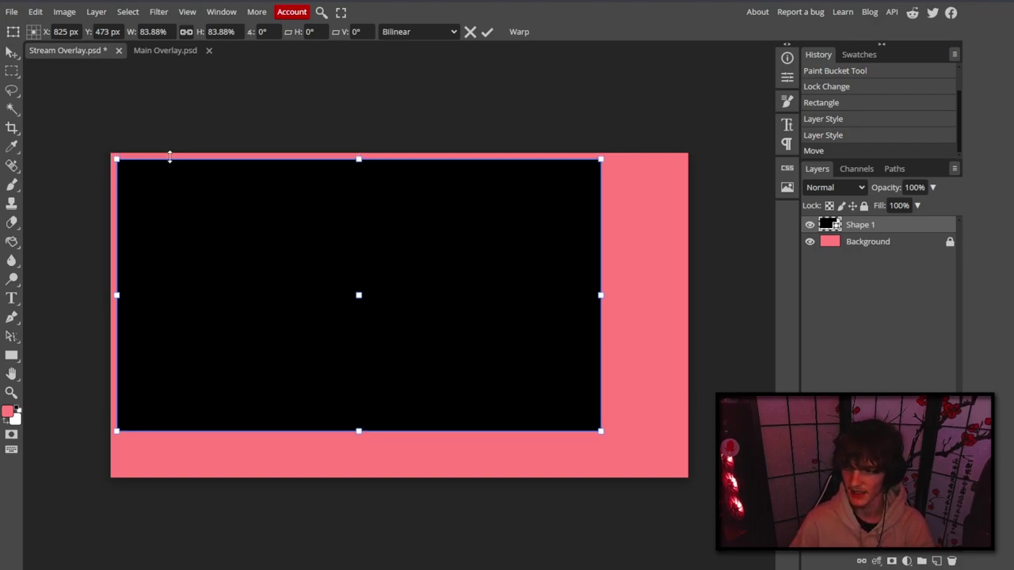
Apply the rectangle's transform and give it a solid black stroke with no fill.
{"action": "key", "text": "Return"}
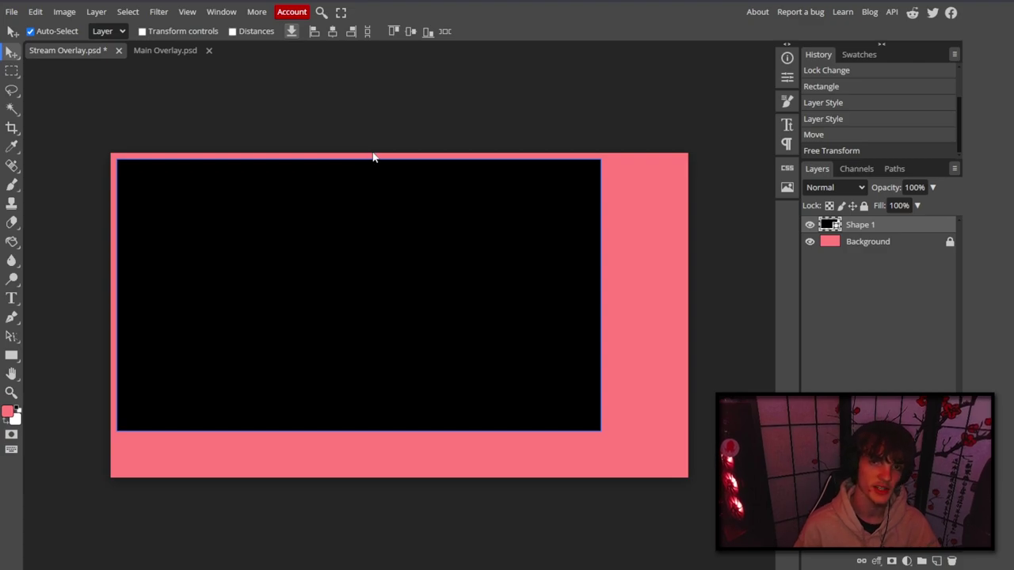
{"action": "left_click", "coordinate": [11, 356]}
{"action": "left_click", "coordinate": [156, 33]}
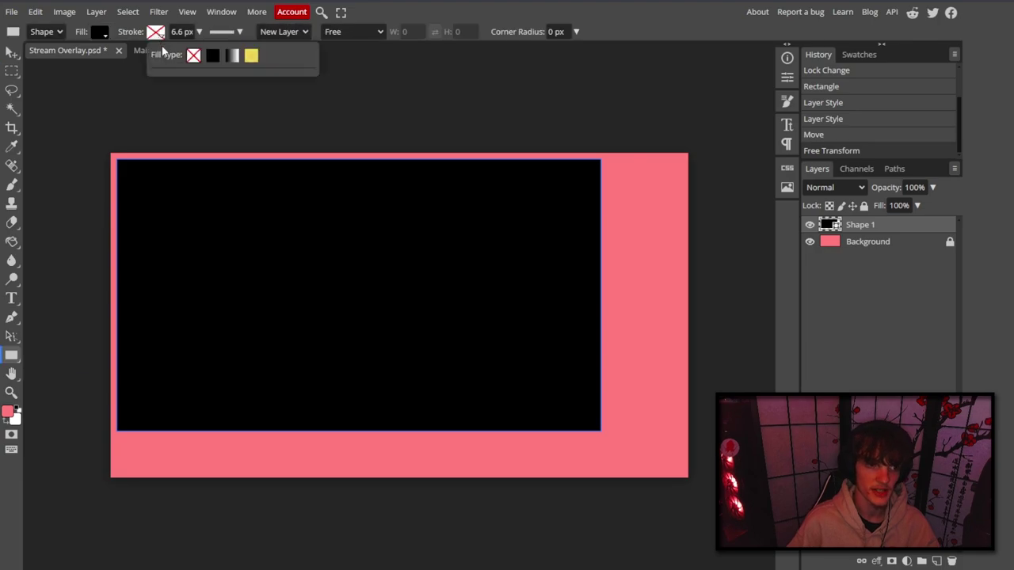
{"action": "left_click", "coordinate": [212, 59]}
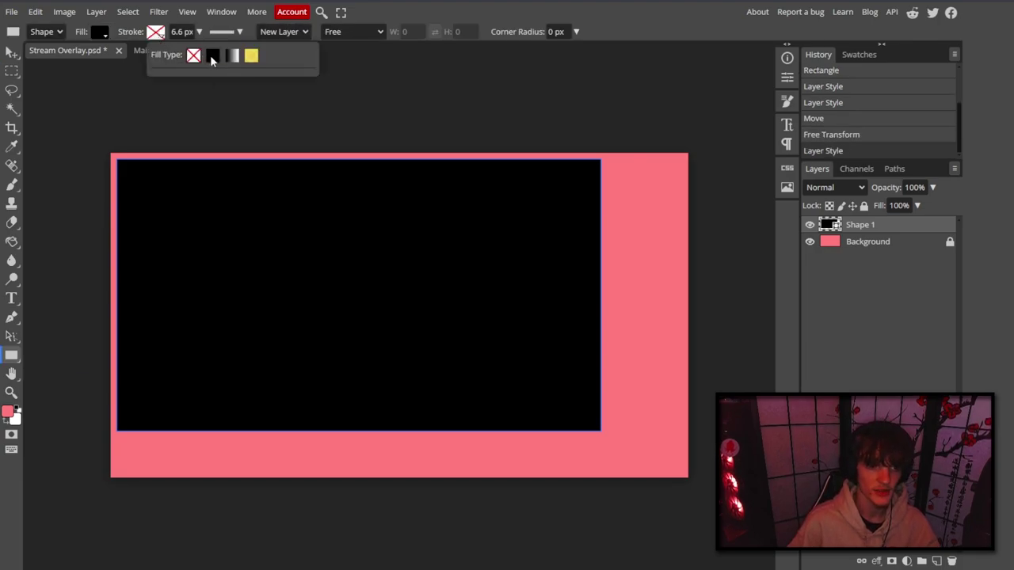
{"action": "left_click", "coordinate": [209, 60]}
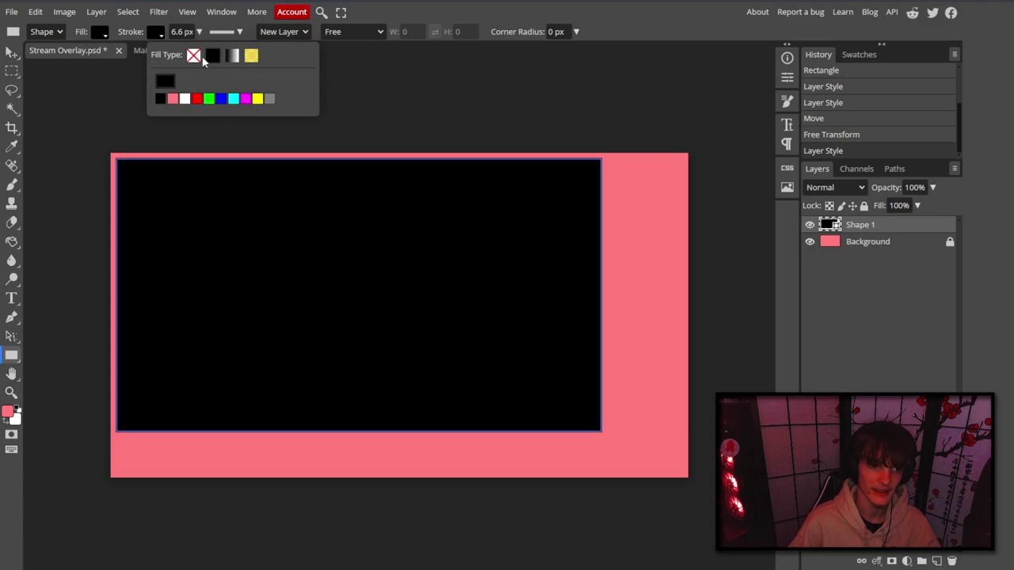
{"action": "left_click", "coordinate": [101, 33]}
{"action": "left_click", "coordinate": [138, 55]}
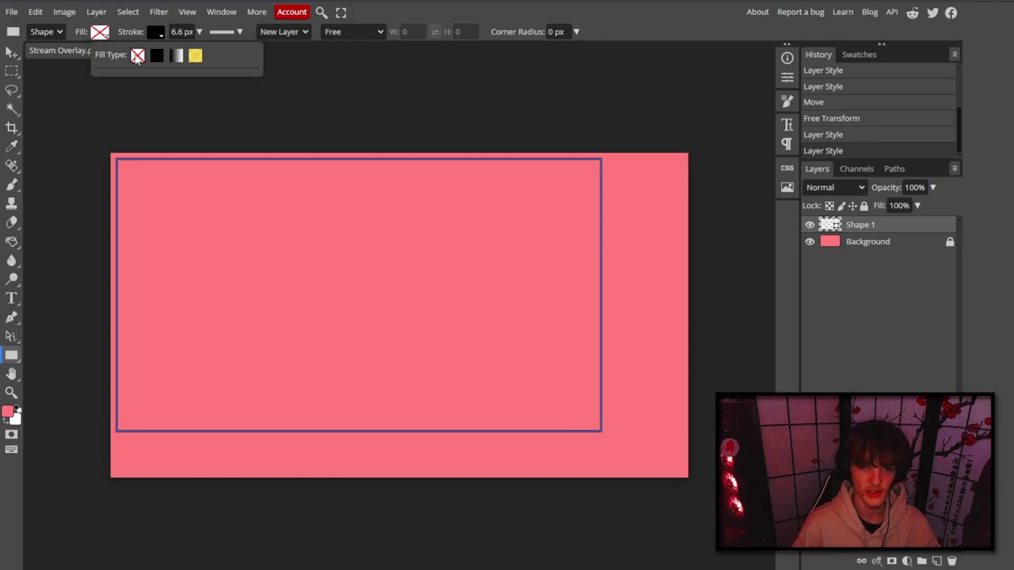
Set the rectangle outline's stroke width to 6 px.
{"action": "left_click", "coordinate": [182, 31]}
{"action": "type", "text": "4"}
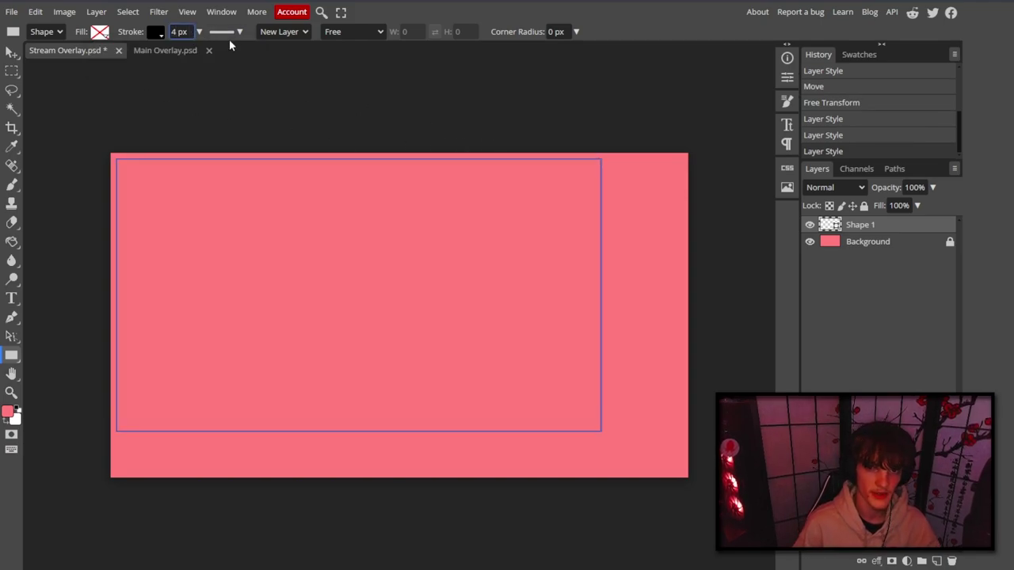
{"action": "key", "text": "BackSpace"}
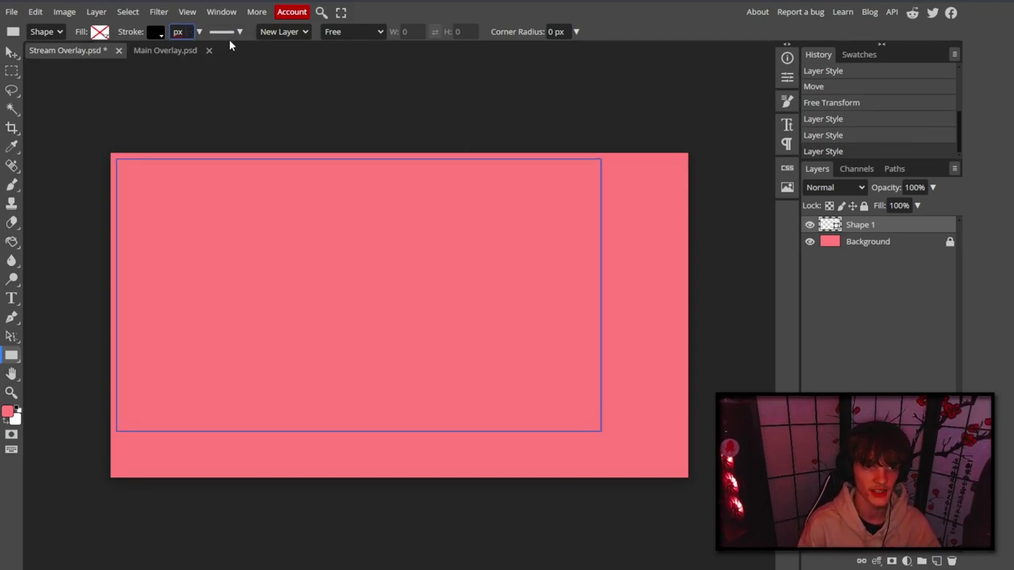
{"action": "type", "text": "3"}
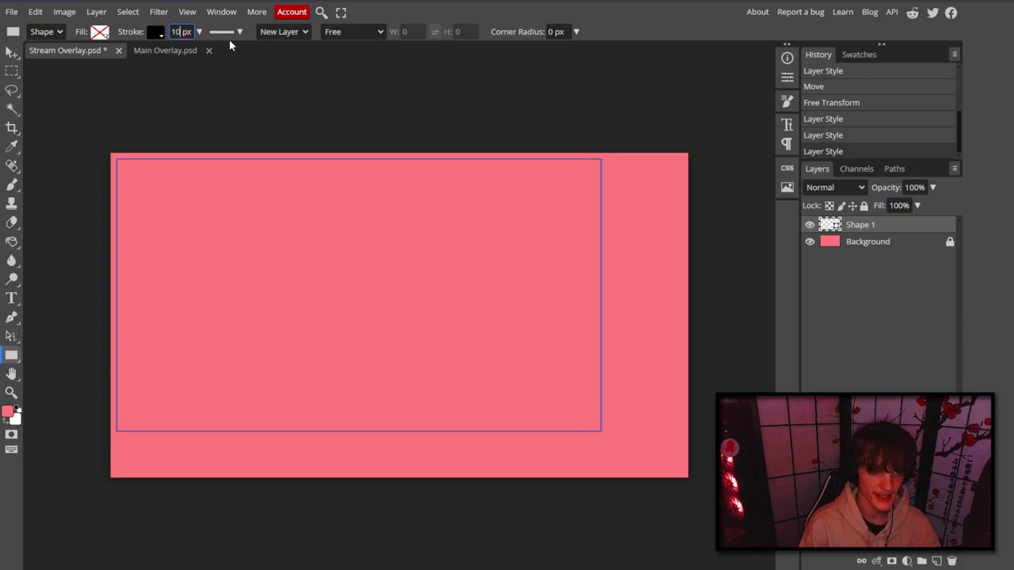
{"action": "key", "text": "BackSpace"}
{"action": "type", "text": "6"}
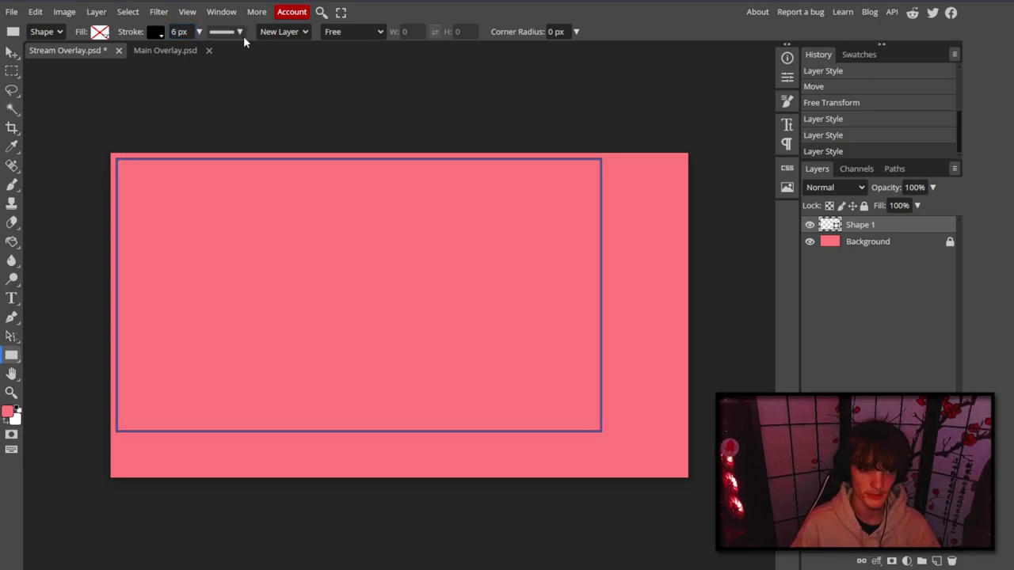
{"action": "left_click", "coordinate": [12, 50]}
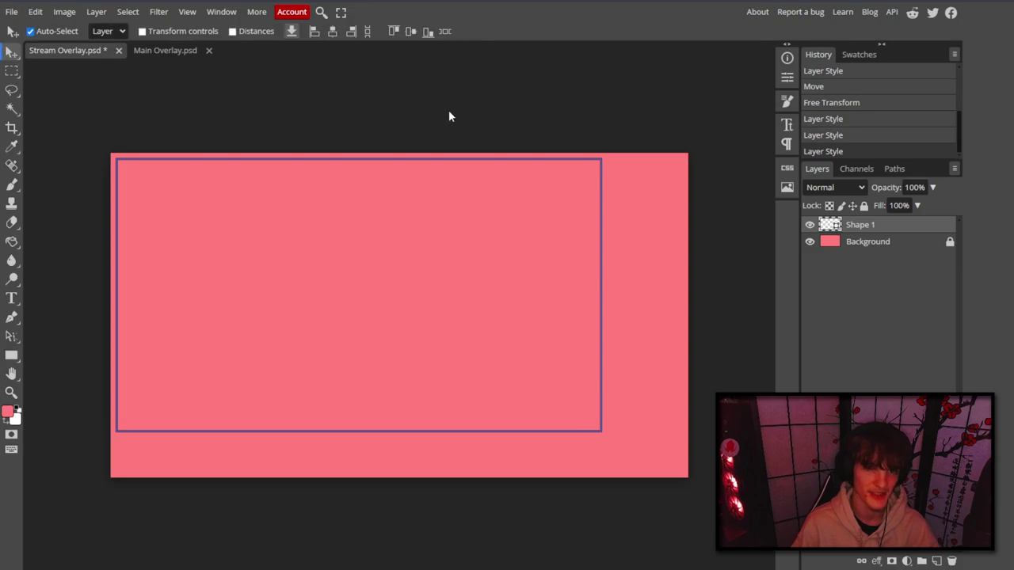
Change the rectangle outline's stroke colour from black to white.
{"action": "left_click", "coordinate": [11, 355]}
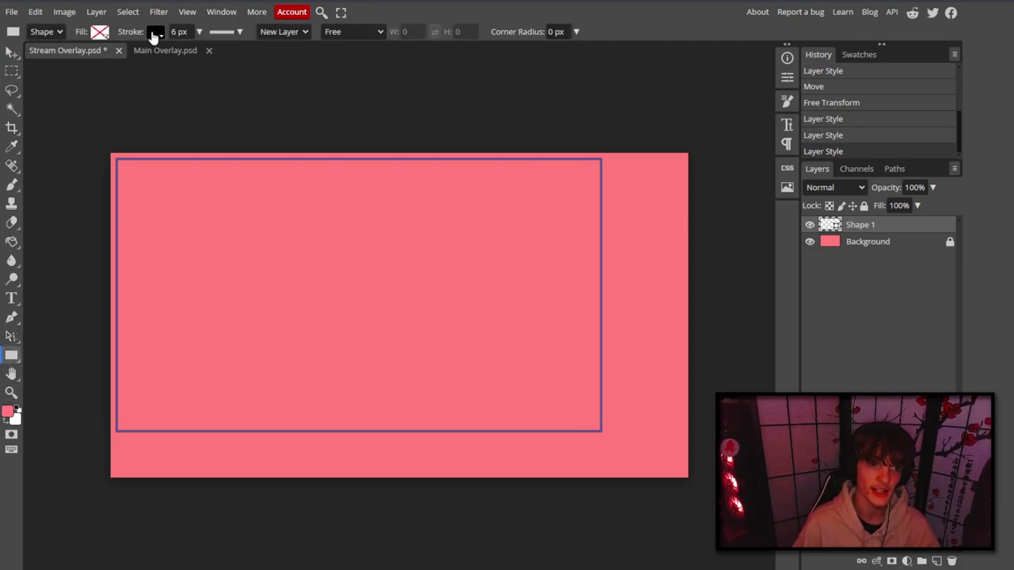
{"action": "left_click", "coordinate": [156, 35]}
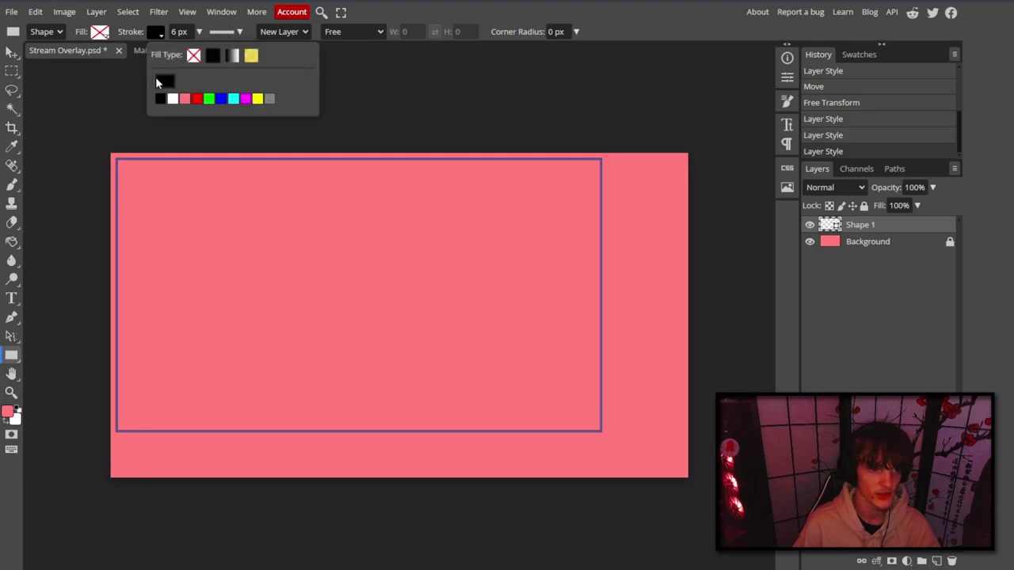
{"action": "left_click", "coordinate": [164, 82]}
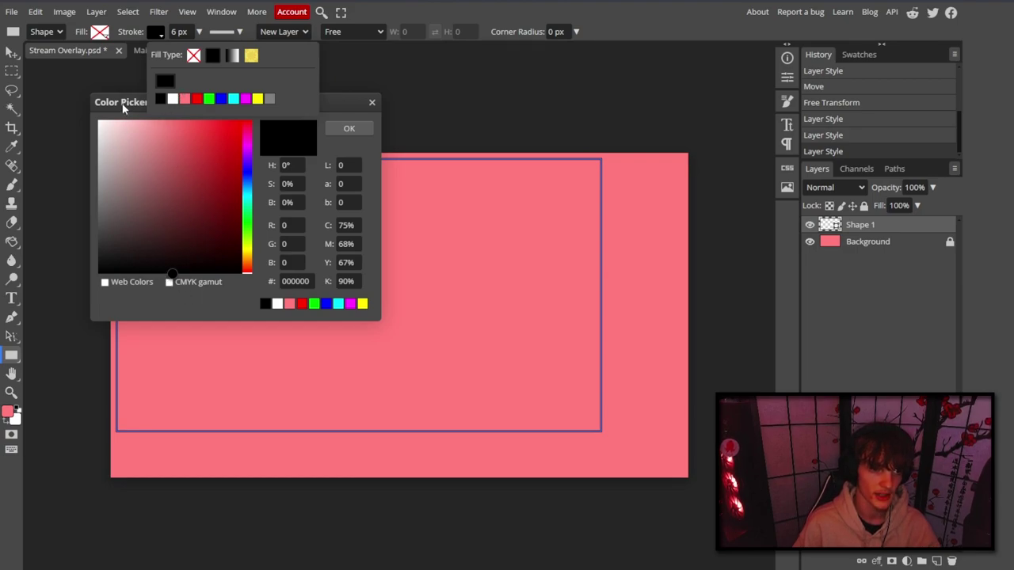
{"action": "left_click_drag", "start_coordinate": [123, 108], "coordinate": [191, 164]}
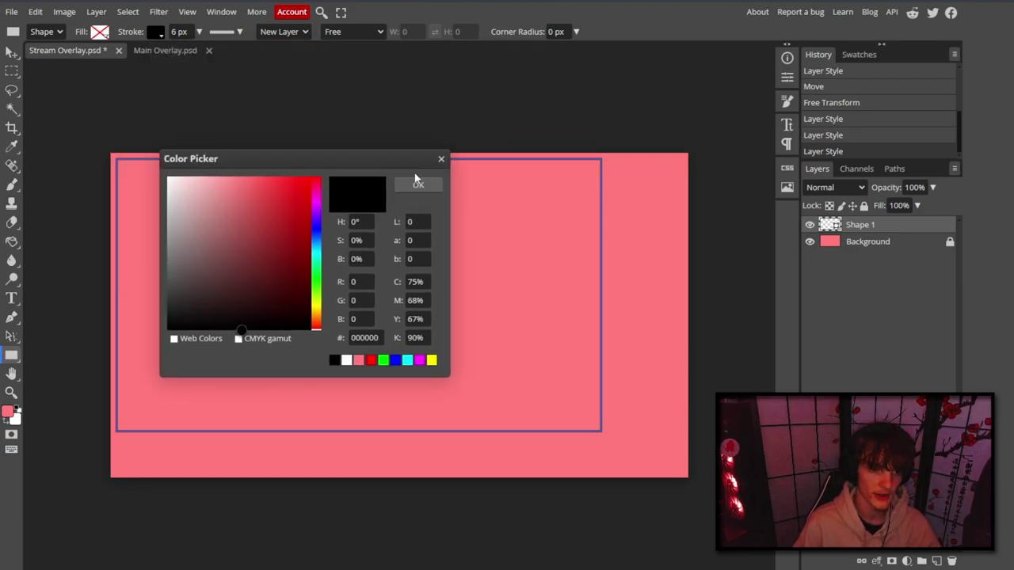
{"action": "left_click", "coordinate": [167, 177]}
{"action": "left_click", "coordinate": [398, 188]}
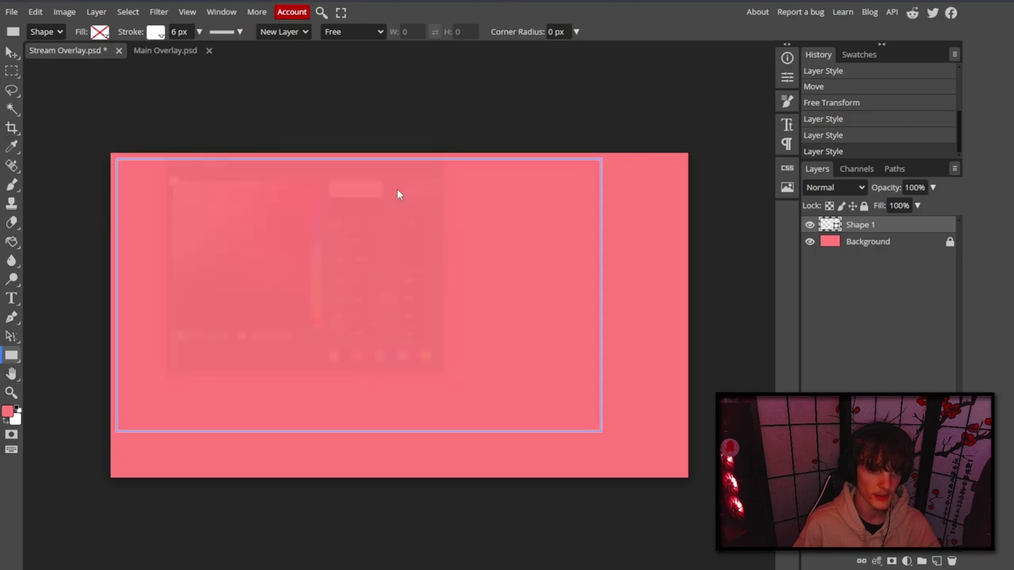
{"action": "left_click", "coordinate": [12, 51]}
Unlock the Background layer and check the game area in the Main Overlay reference.
{"action": "left_click", "coordinate": [830, 243]}
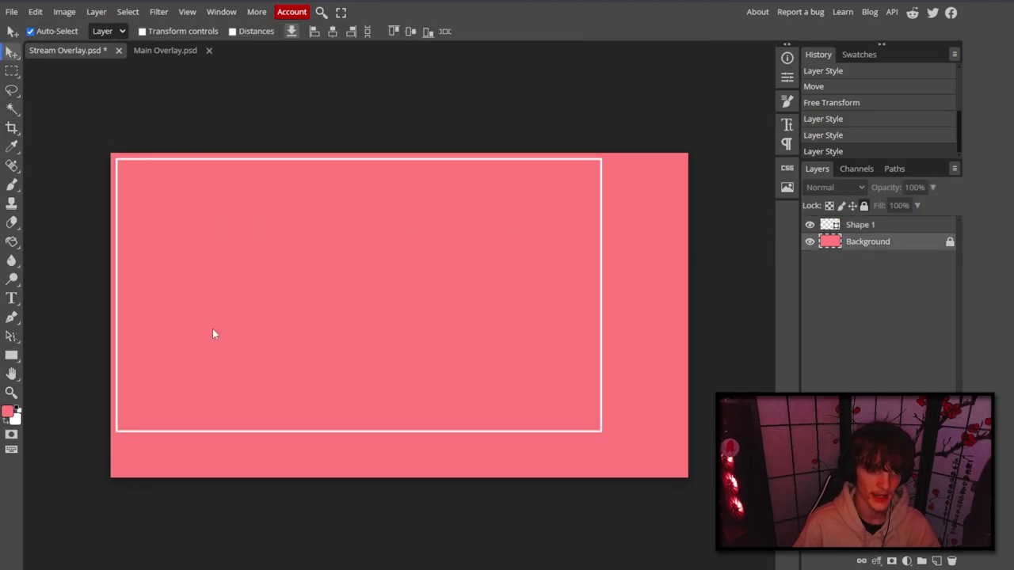
{"action": "left_click", "coordinate": [409, 273]}
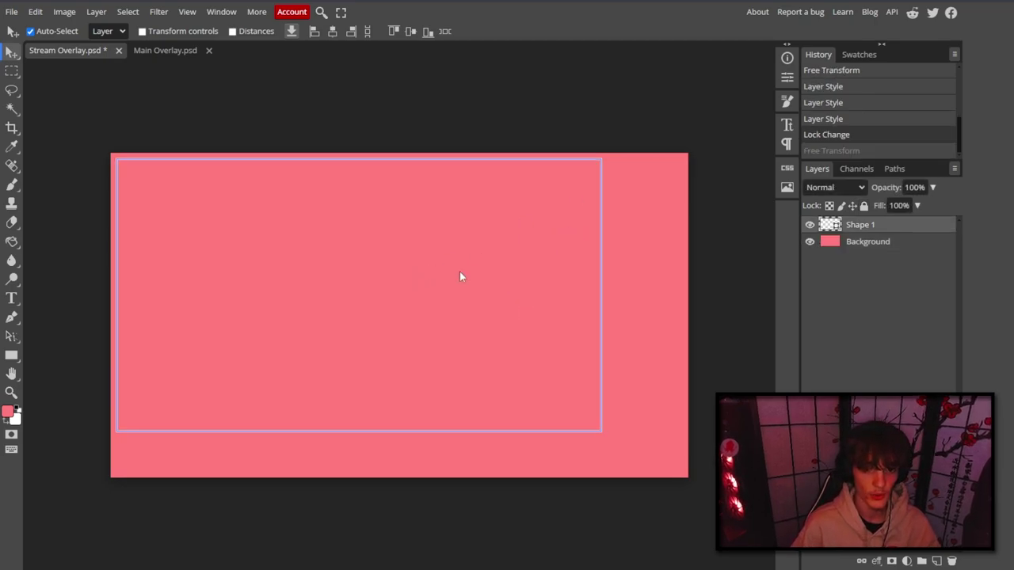
{"action": "left_click", "coordinate": [167, 50]}
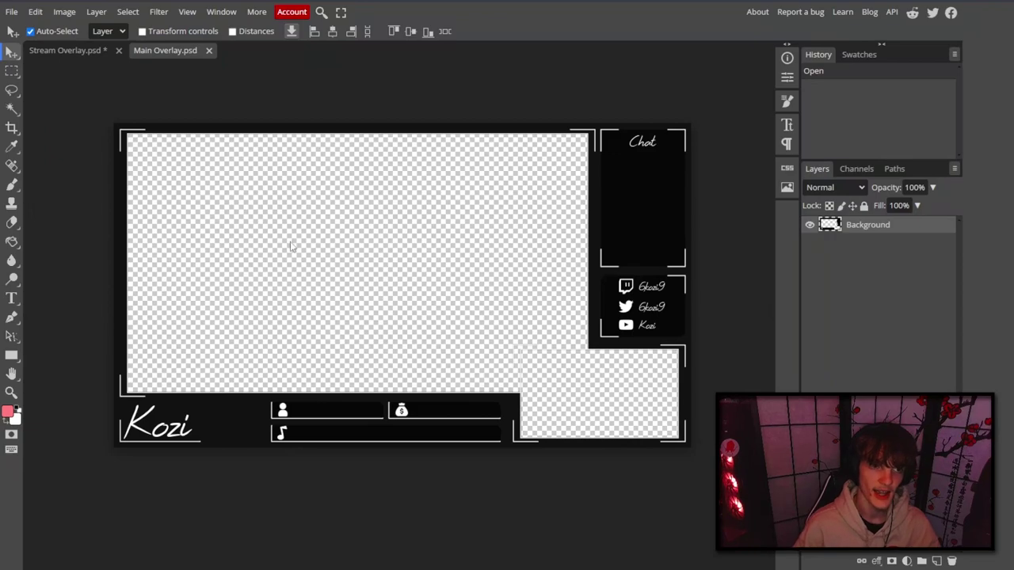
{"action": "left_click", "coordinate": [67, 50]}
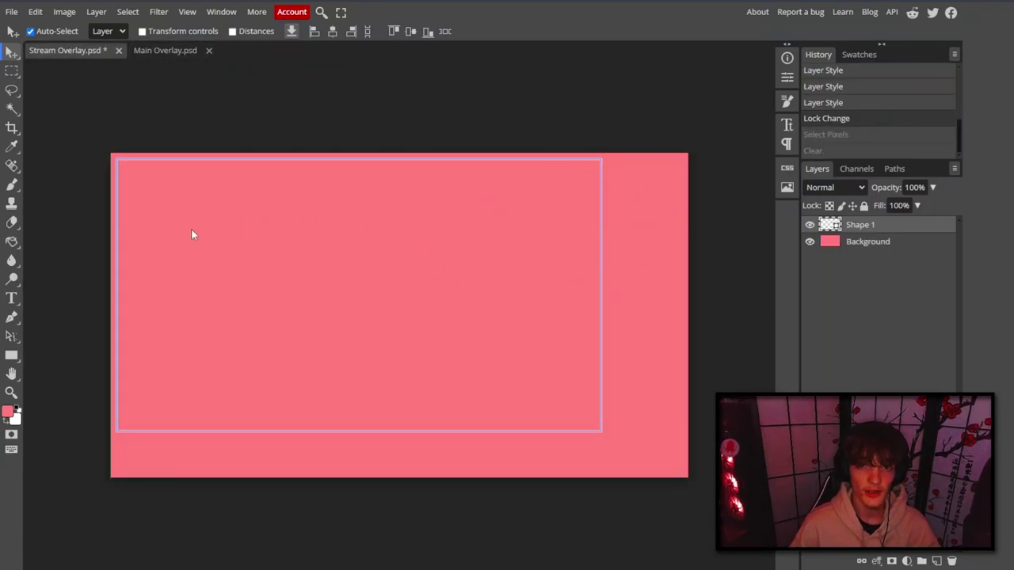
Give the white-outlined rectangle in the Stream Overlay document a solid black fill.
{"action": "left_click", "coordinate": [10, 358]}
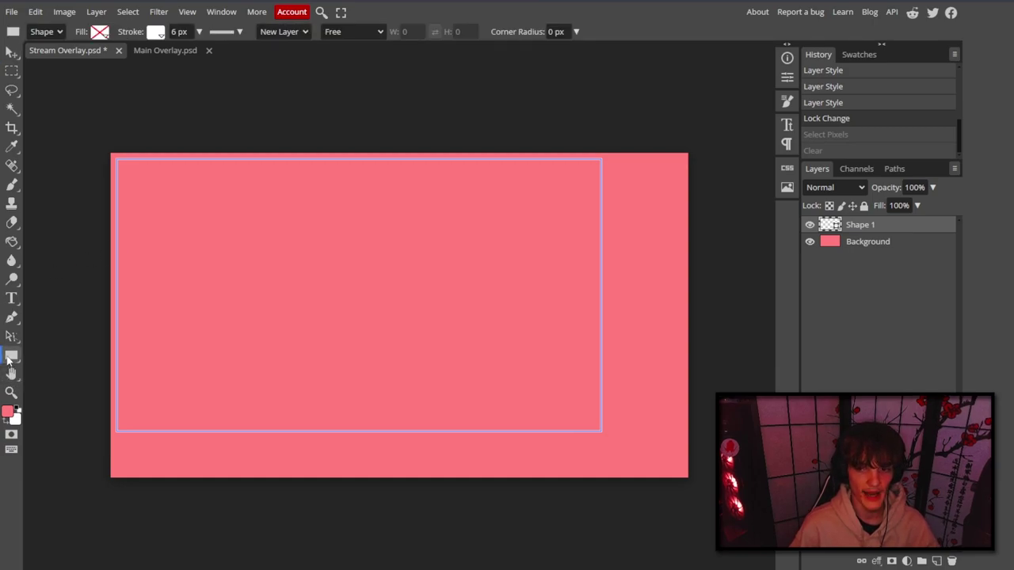
{"action": "left_click", "coordinate": [99, 32]}
{"action": "left_click", "coordinate": [156, 55]}
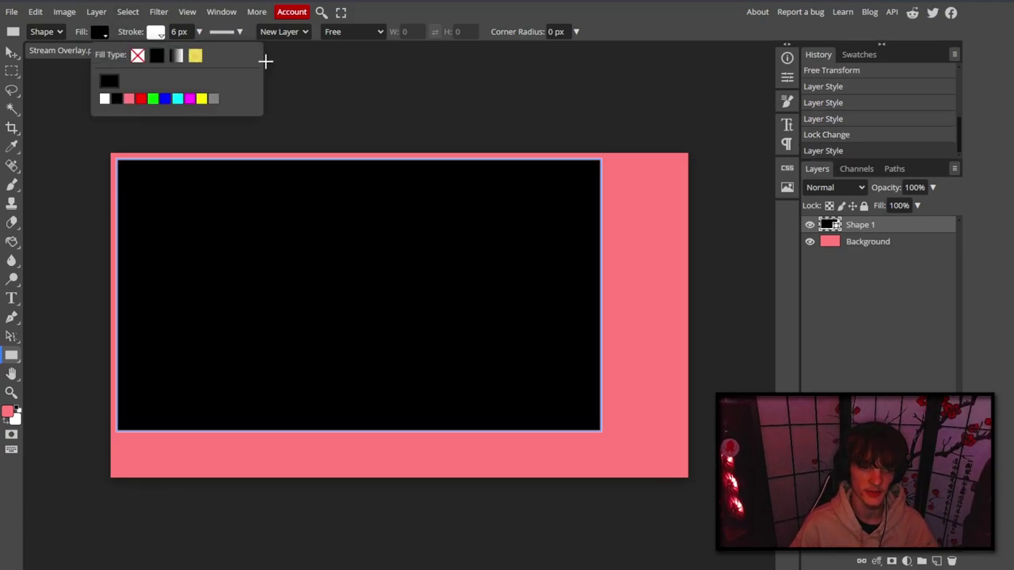
{"action": "key", "text": "v"}
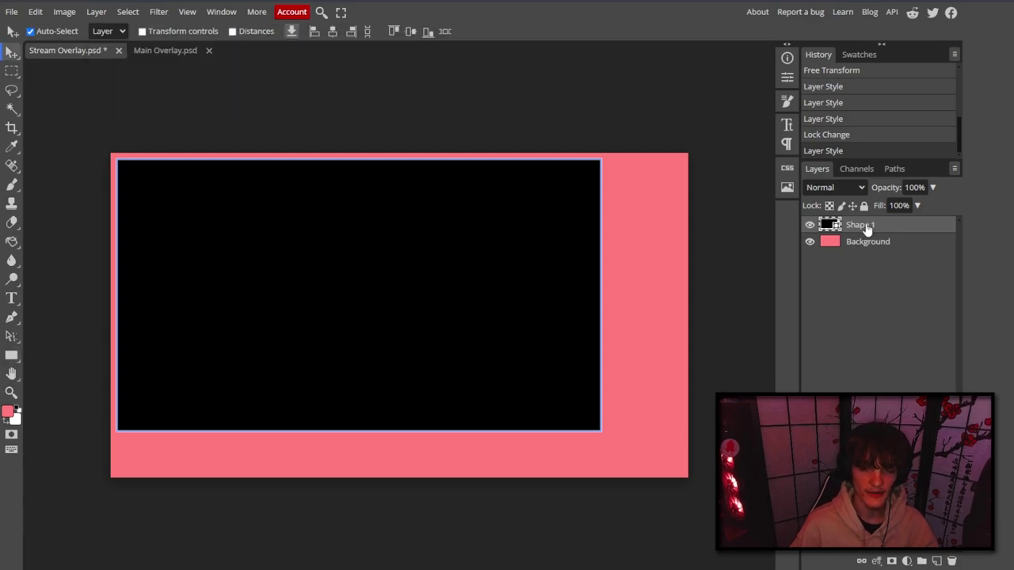
Select the pixels of the Shape 1 layer and clear that area from the Background layer.
{"action": "right_click", "coordinate": [867, 229]}
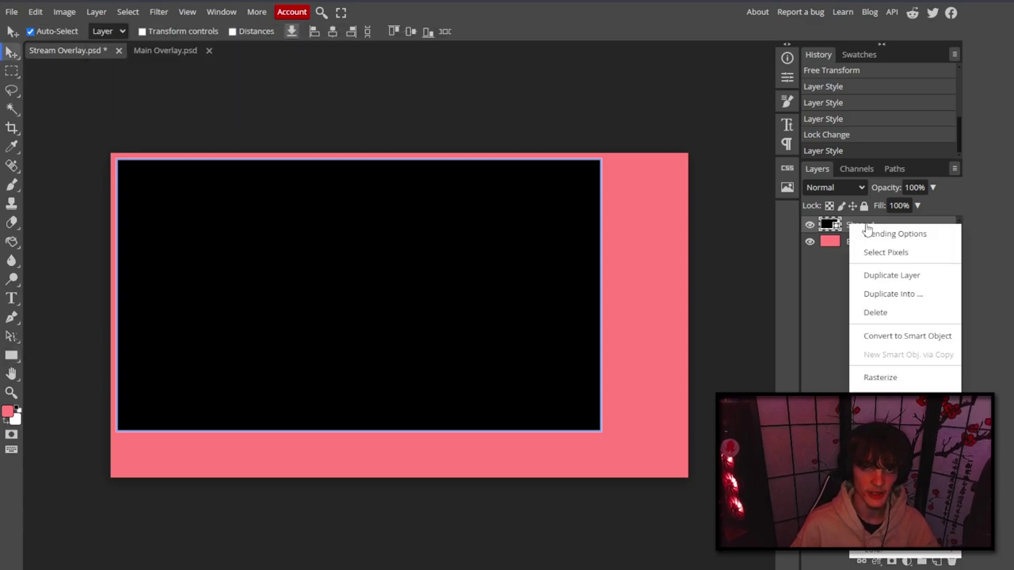
{"action": "left_click", "coordinate": [892, 254]}
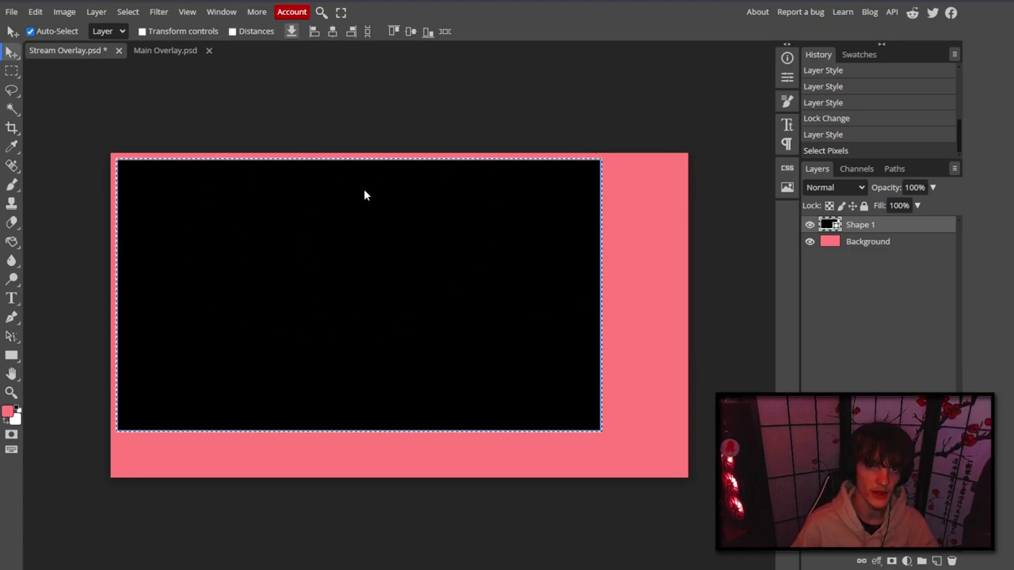
{"action": "left_click", "coordinate": [887, 246]}
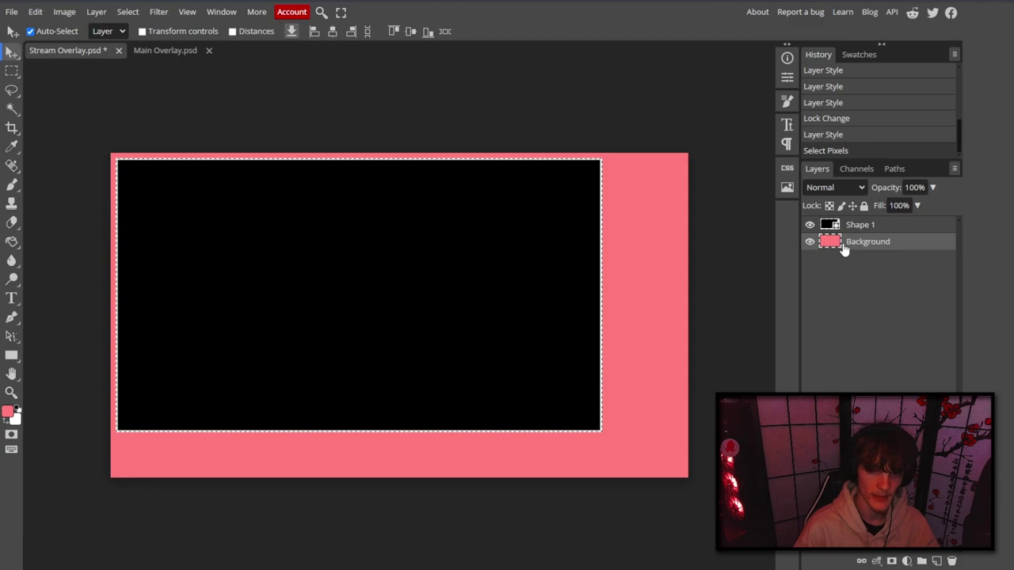
{"action": "key", "text": "Delete"}
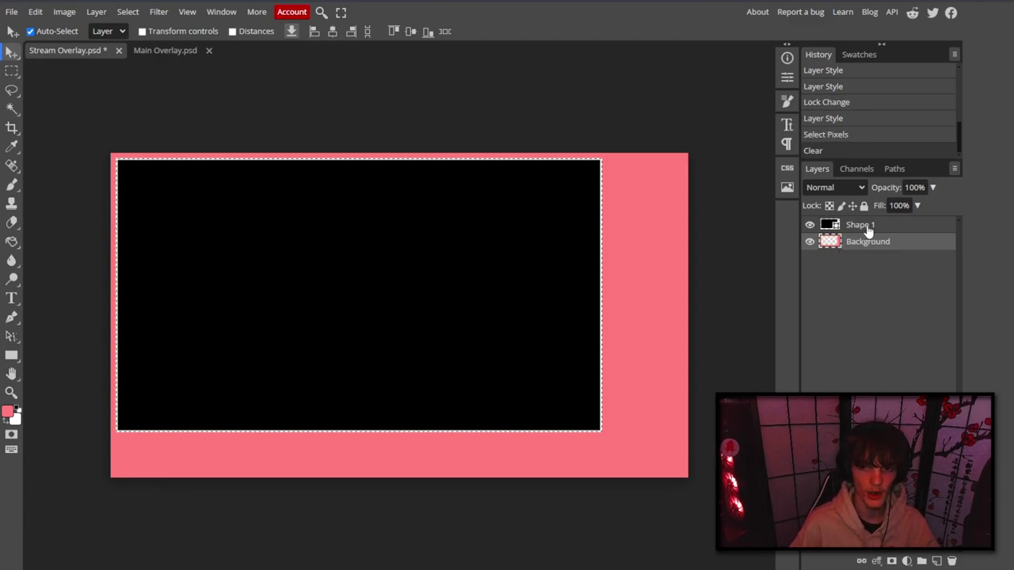
Clear the selection and remove the fill from Shape 1, leaving its white outline around the transparent game area.
{"action": "left_click", "coordinate": [868, 229]}
{"action": "key", "text": "ctrl+d"}
{"action": "key", "text": "u"}
{"action": "left_click", "coordinate": [99, 32]}
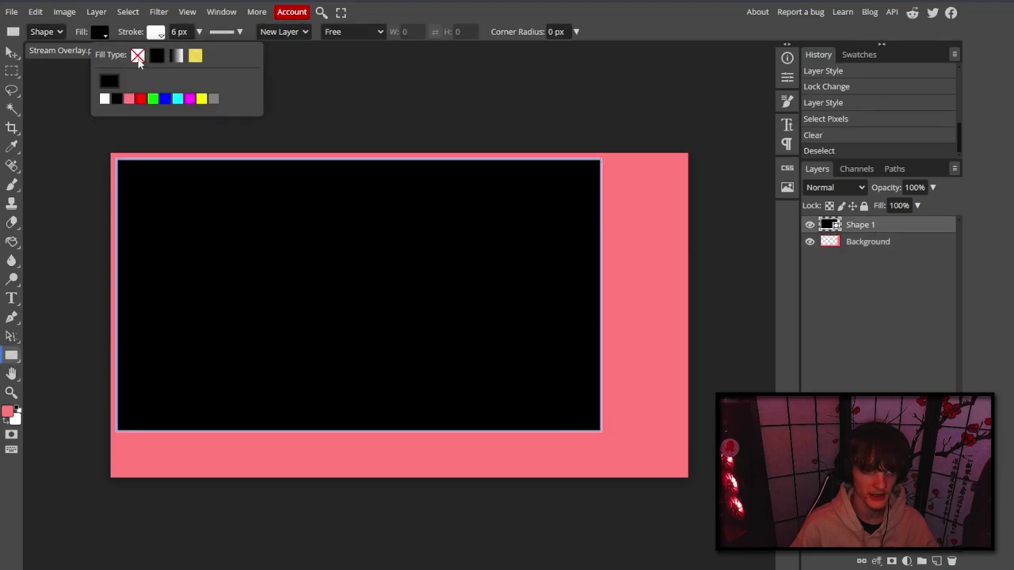
{"action": "left_click", "coordinate": [138, 57]}
{"action": "key", "text": "v"}
{"action": "left_click", "coordinate": [878, 241]}
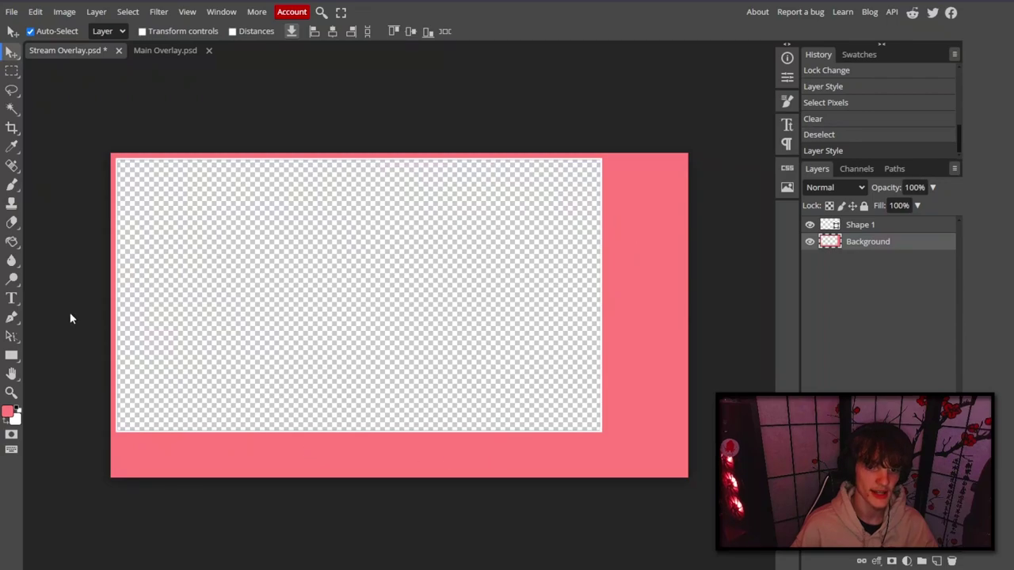
Check the Main Overlay reference, duplicate the Shape 1 layer in the Stream Overlay document and select the copy.
{"action": "left_click", "coordinate": [174, 49]}
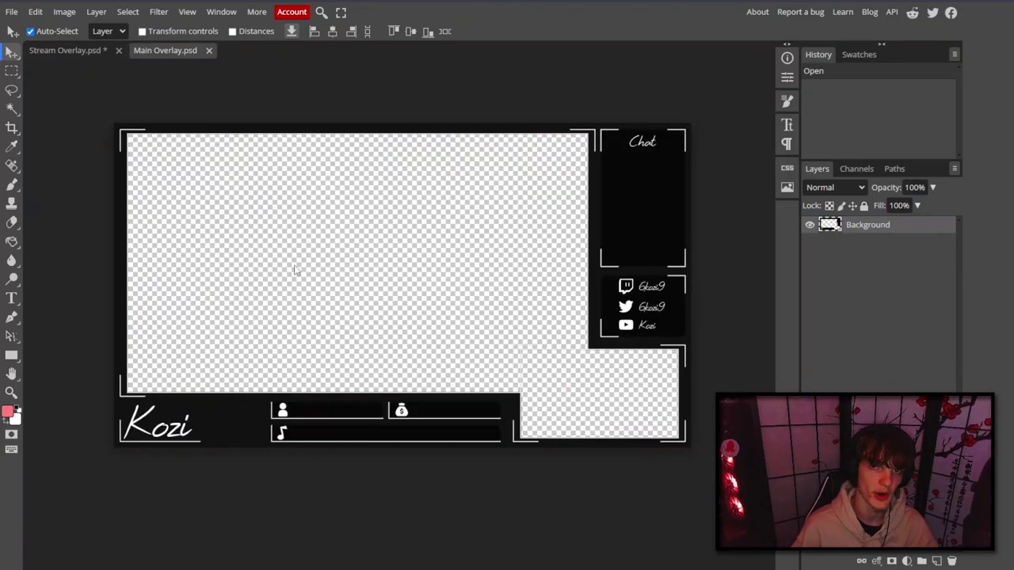
{"action": "key", "text": "ctrl+Tab"}
{"action": "left_click", "coordinate": [879, 225]}
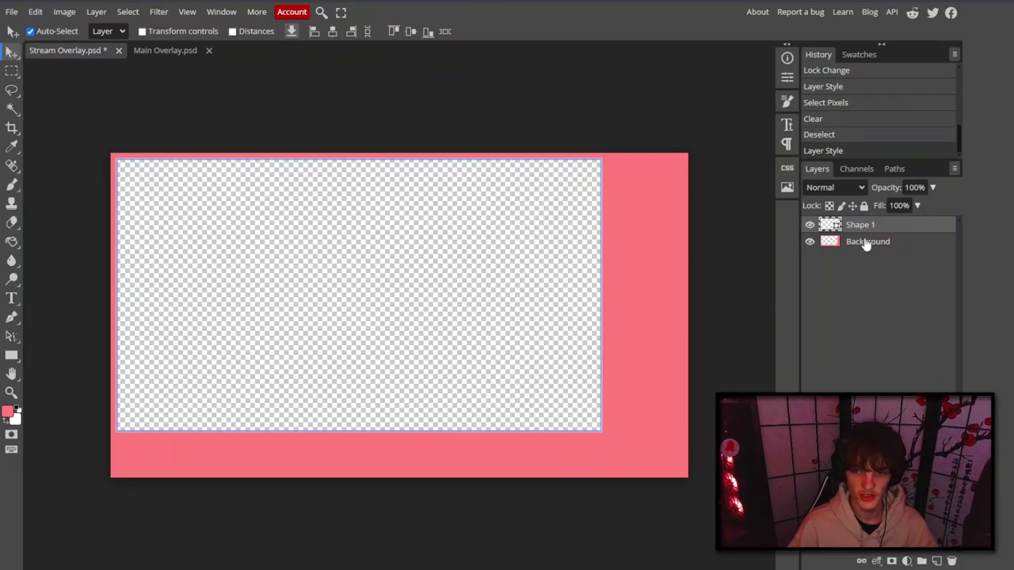
{"action": "key", "text": "ctrl+j"}
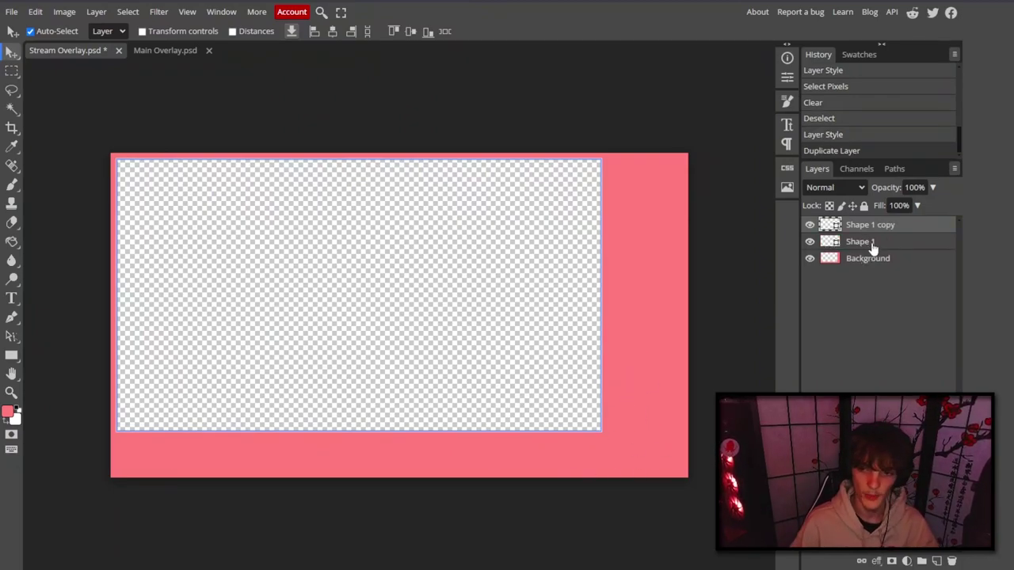
{"action": "left_click", "coordinate": [868, 243]}
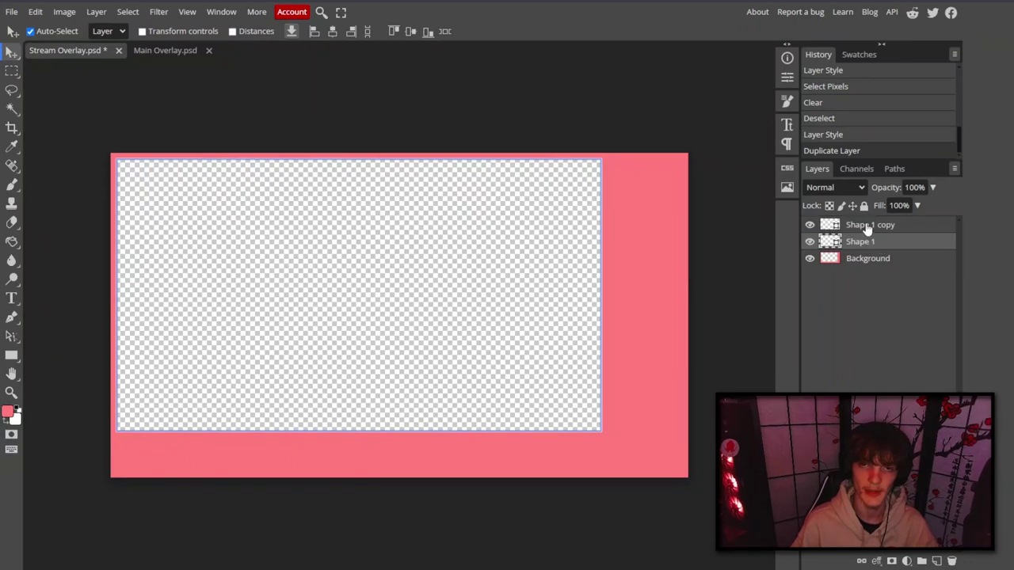
{"action": "left_click", "coordinate": [868, 226]}
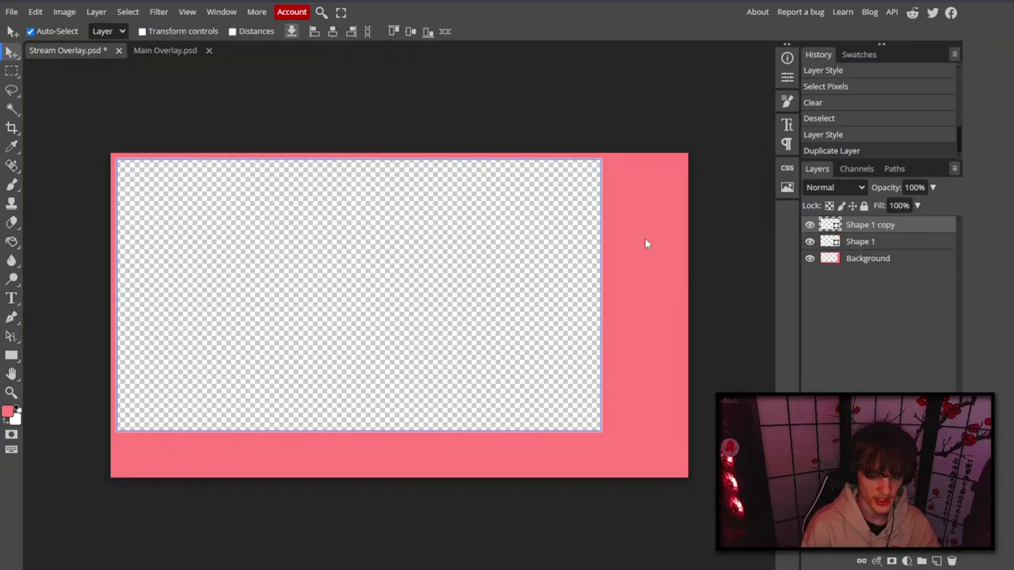
Scale the Shape 1 copy frame to about 34% and place it 20 px inside the canvas's lower-right corner.
{"action": "key", "text": "ctrl+t"}
{"action": "left_click_drag", "start_coordinate": [516, 270], "coordinate": [599, 314]}
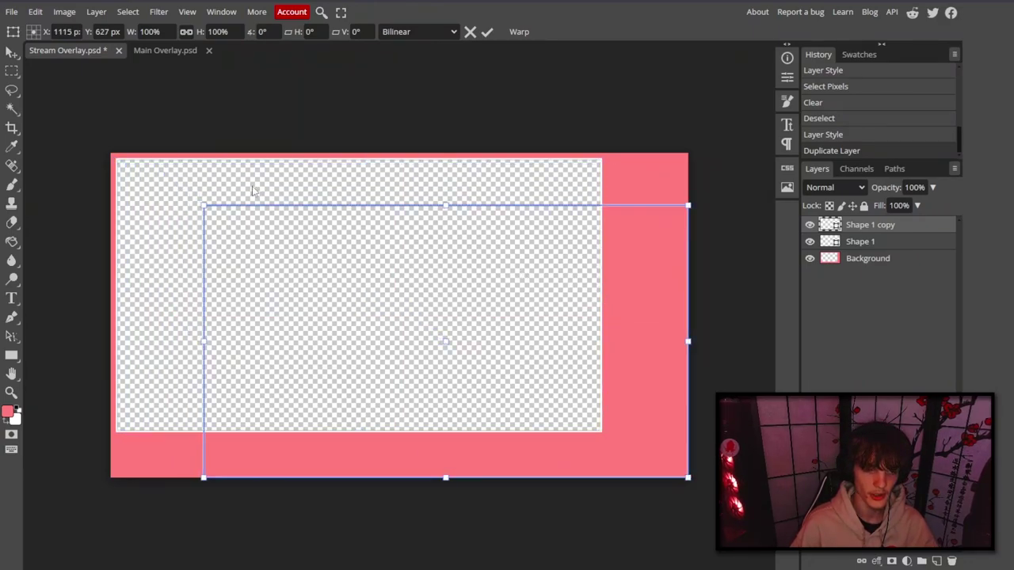
{"action": "left_click_drag", "start_coordinate": [205, 205], "coordinate": [524, 386]}
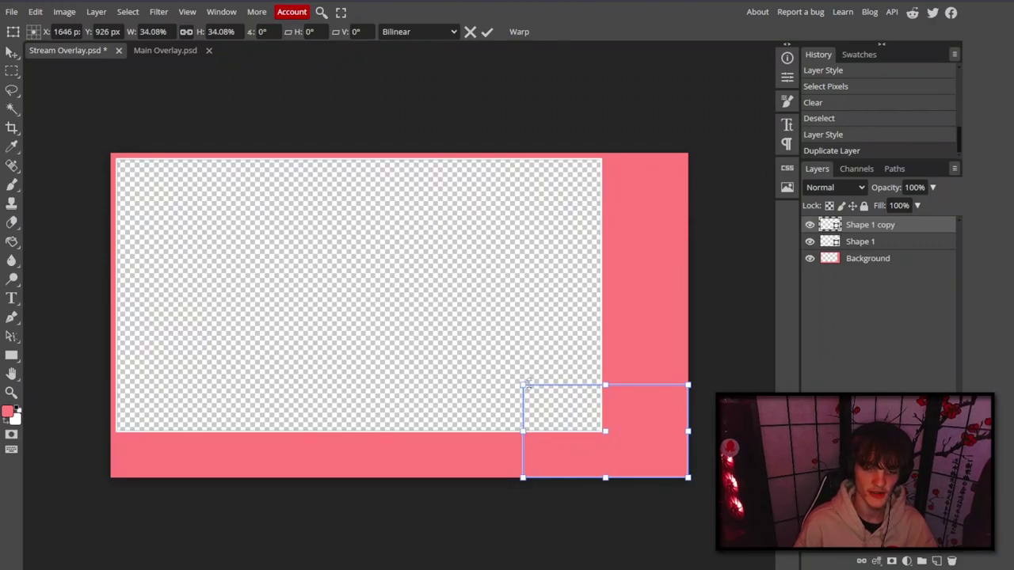
{"action": "key", "text": "shift+Up"}
{"action": "key", "text": "shift+Up"}
{"action": "key", "text": "shift+Left"}
{"action": "key", "text": "shift+Left"}
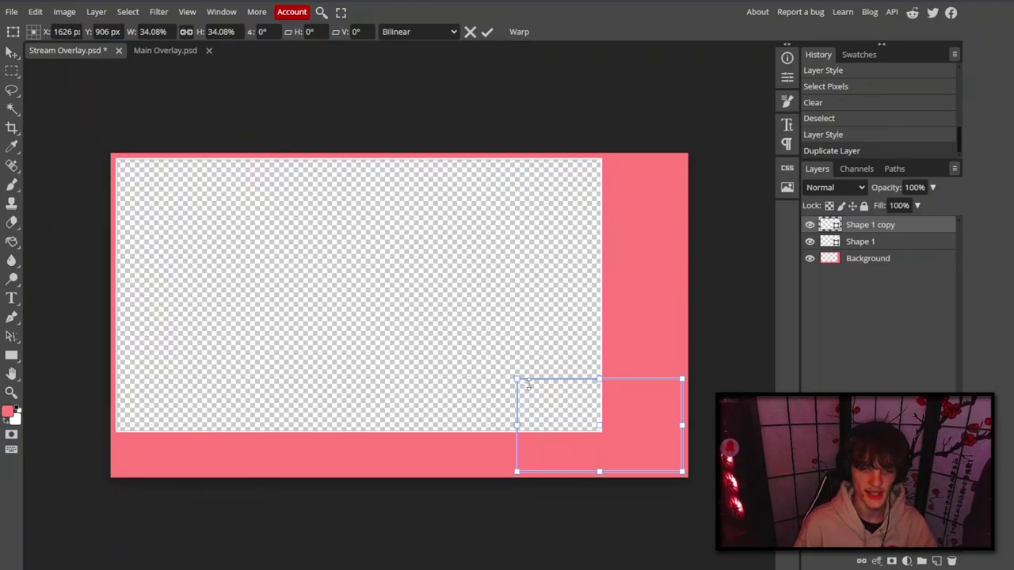
{"action": "key", "text": "Return"}
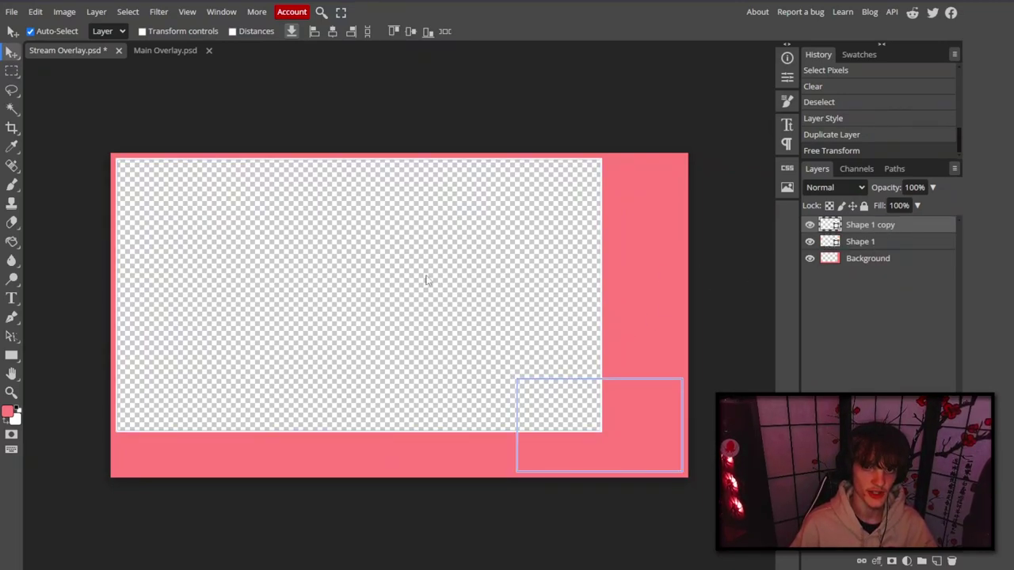
Draw a large black-filled rectangle, move it over the whole canvas and place its layer beneath the Background layer.
{"action": "left_click", "coordinate": [871, 260]}
{"action": "left_click", "coordinate": [12, 355]}
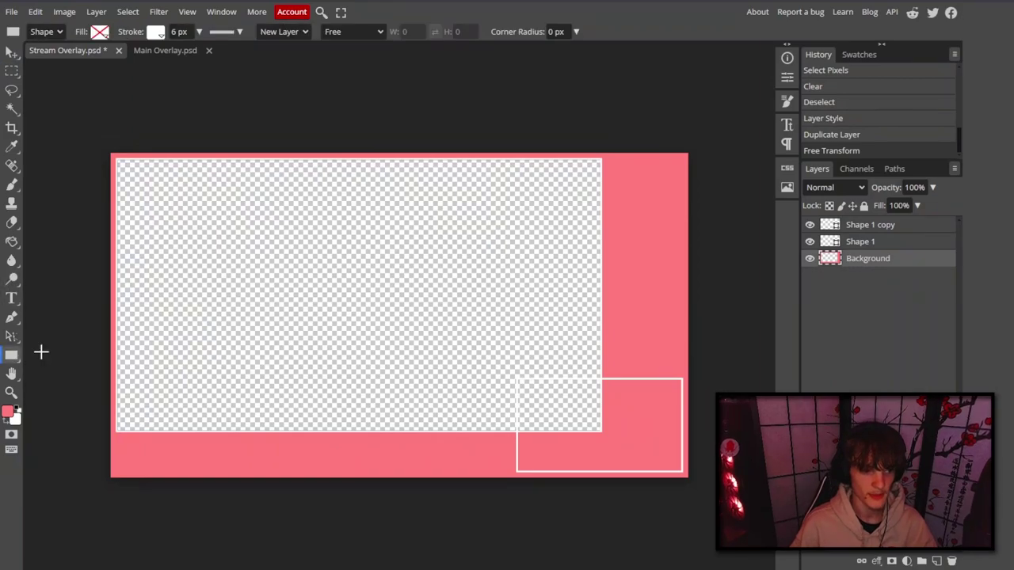
{"action": "left_click_drag", "start_coordinate": [265, 304], "coordinate": [772, 566]}
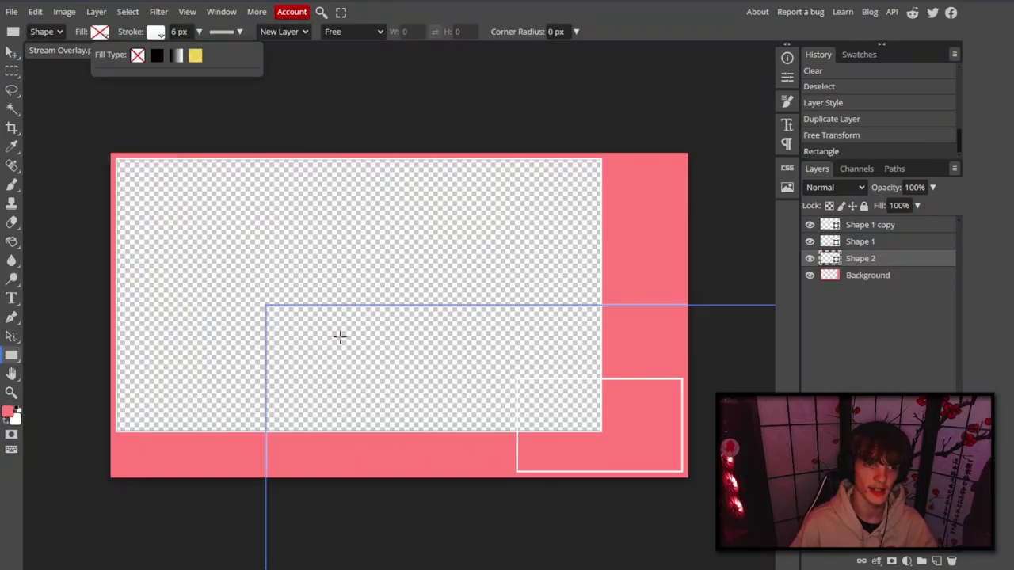
{"action": "left_click", "coordinate": [156, 54]}
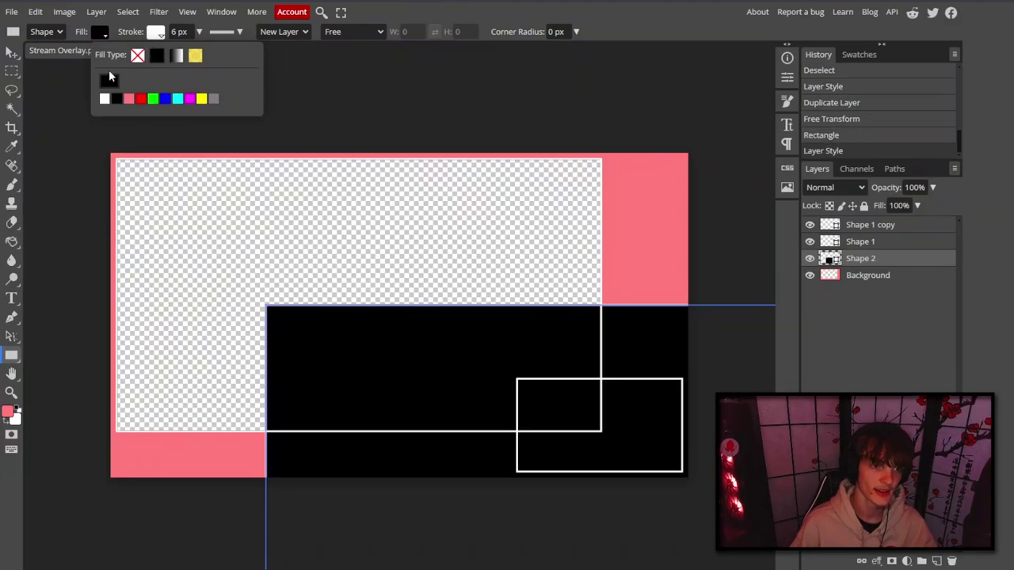
{"action": "left_click", "coordinate": [12, 52]}
{"action": "left_click_drag", "start_coordinate": [362, 344], "coordinate": [213, 197]}
{"action": "left_click_drag", "start_coordinate": [869, 267], "coordinate": [868, 283]}
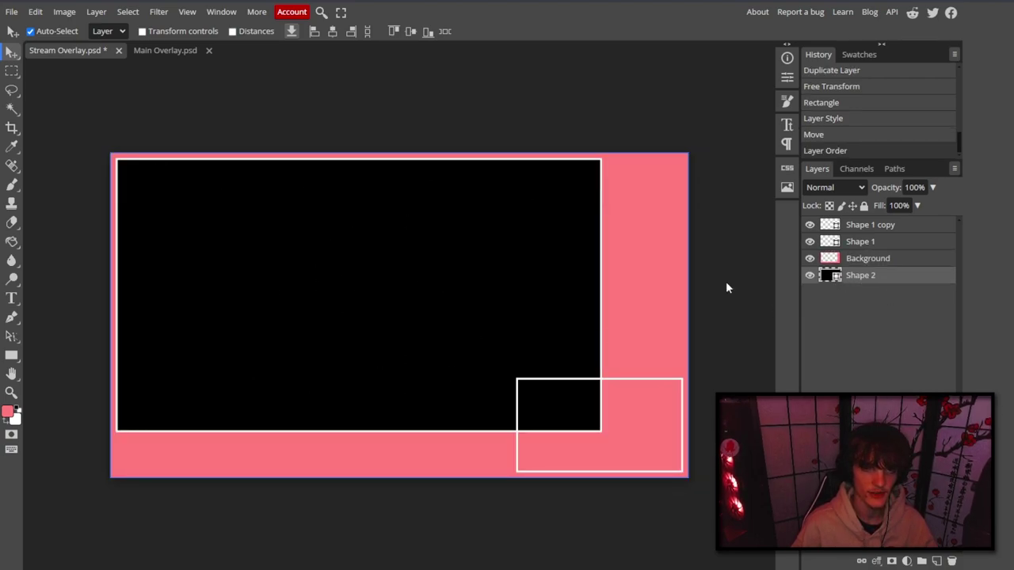
Compare the overlay with the black Shape 2 layer hidden and shown, and check the layers around the small frame.
{"action": "left_click", "coordinate": [809, 275]}
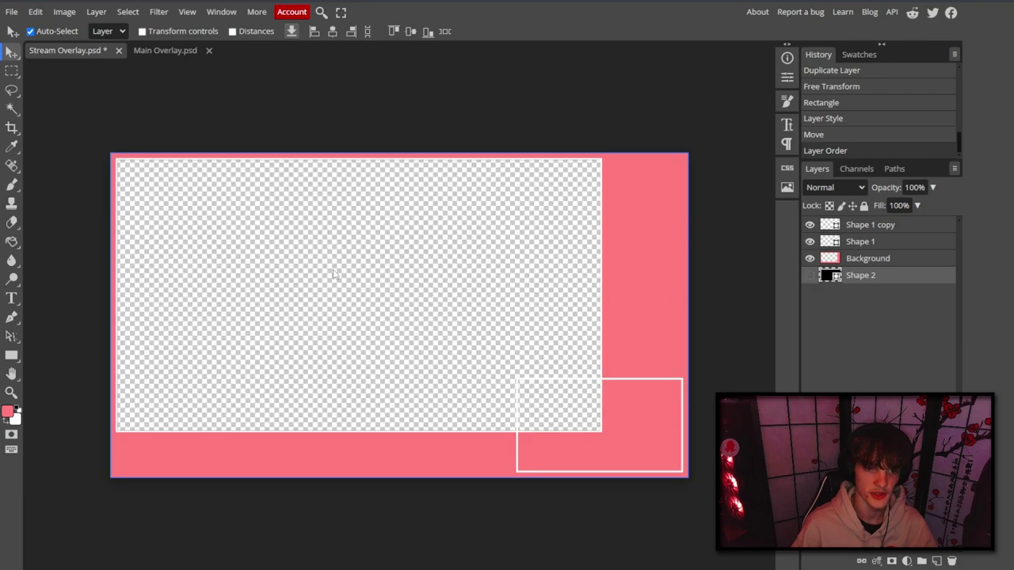
{"action": "left_click", "coordinate": [810, 276]}
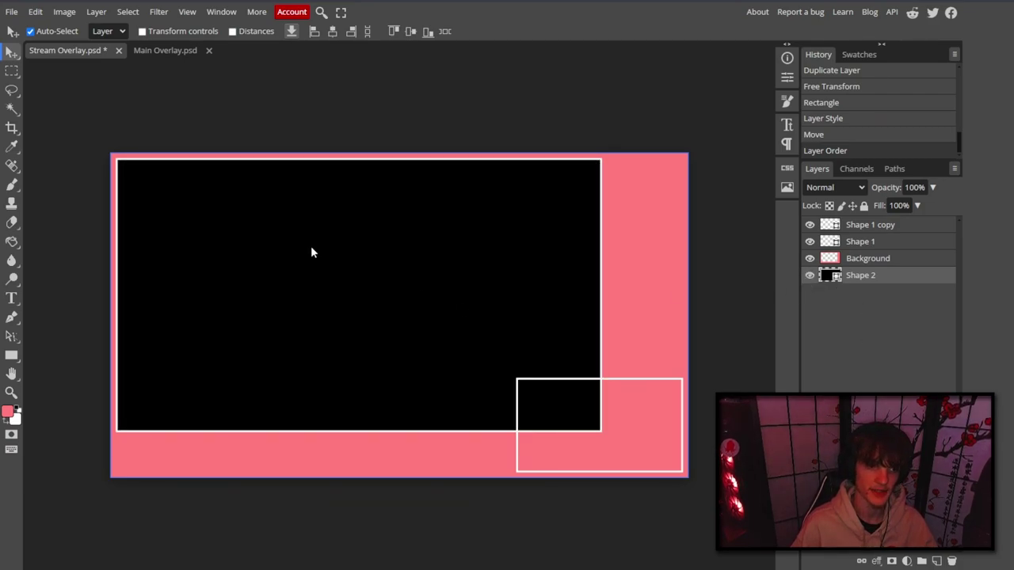
{"action": "left_click", "coordinate": [543, 380]}
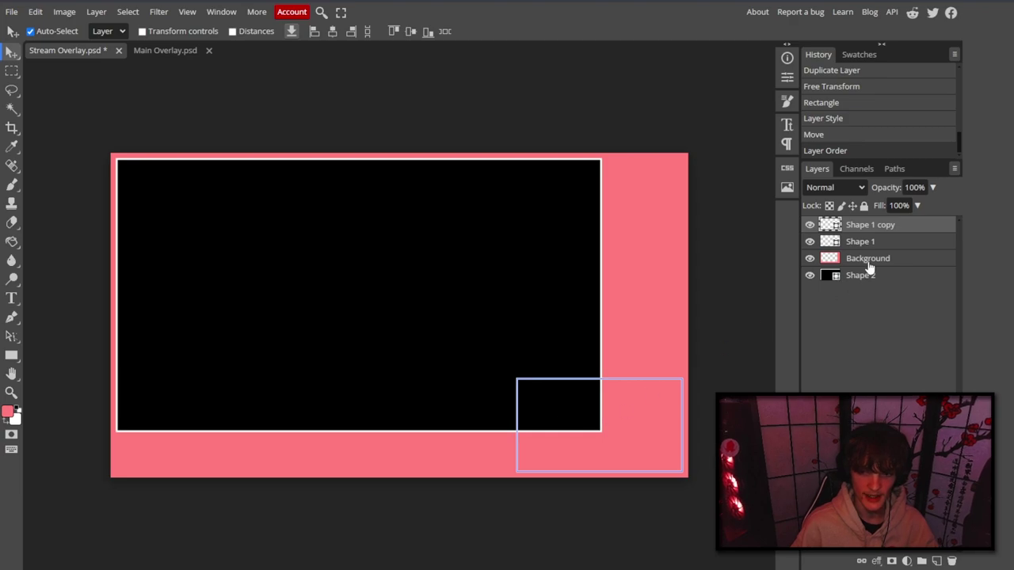
{"action": "left_click", "coordinate": [908, 243]}
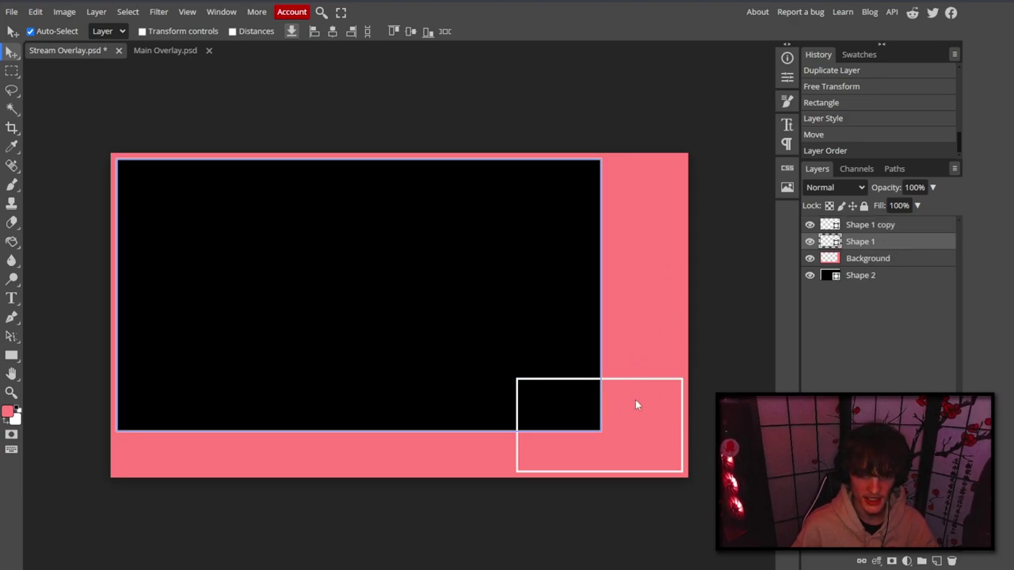
{"action": "left_click", "coordinate": [878, 285]}
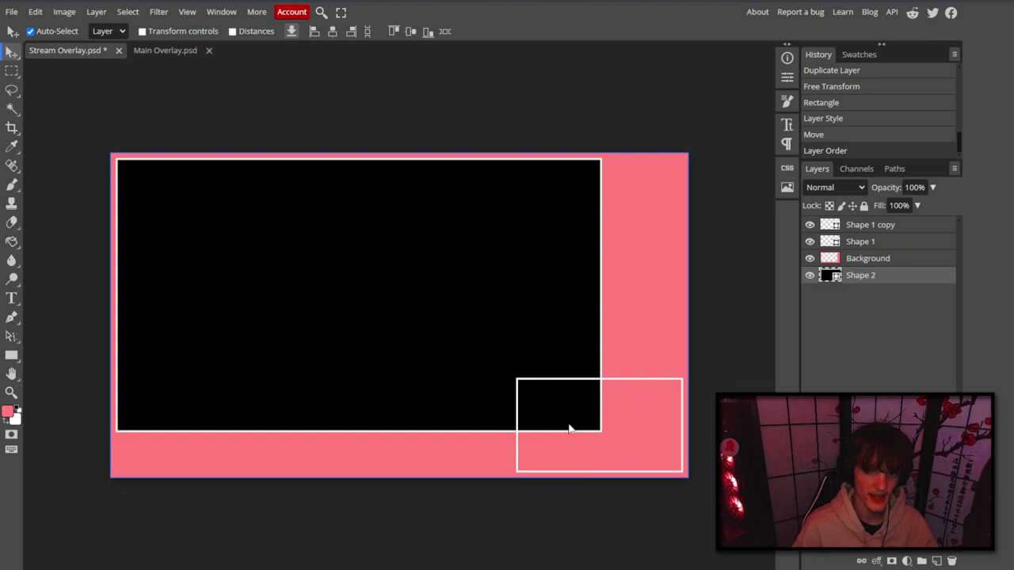
{"action": "left_click", "coordinate": [880, 259]}
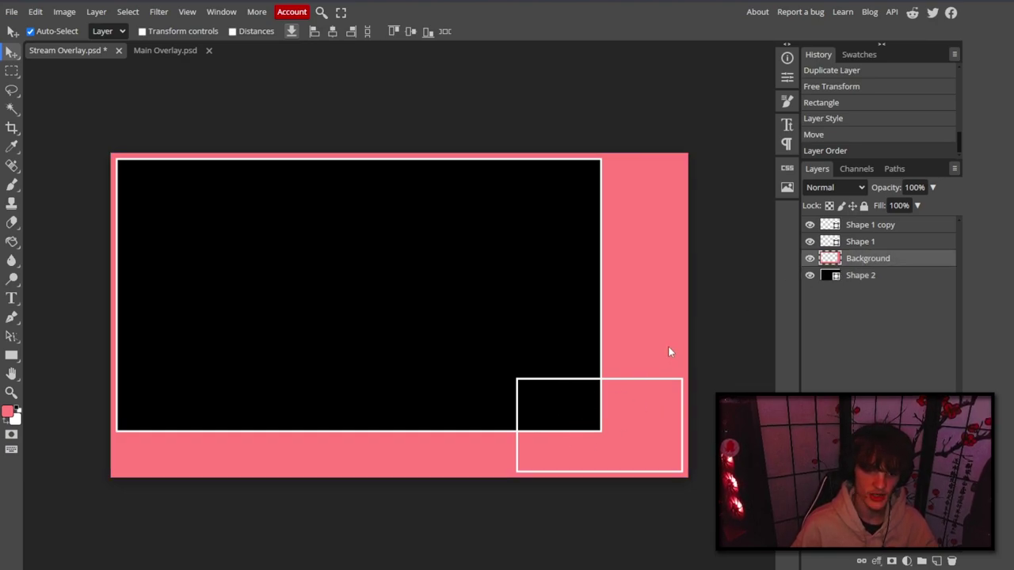
Give the Shape 1 copy frame a solid black fill and select that layer's pixels.
{"action": "left_click", "coordinate": [865, 227]}
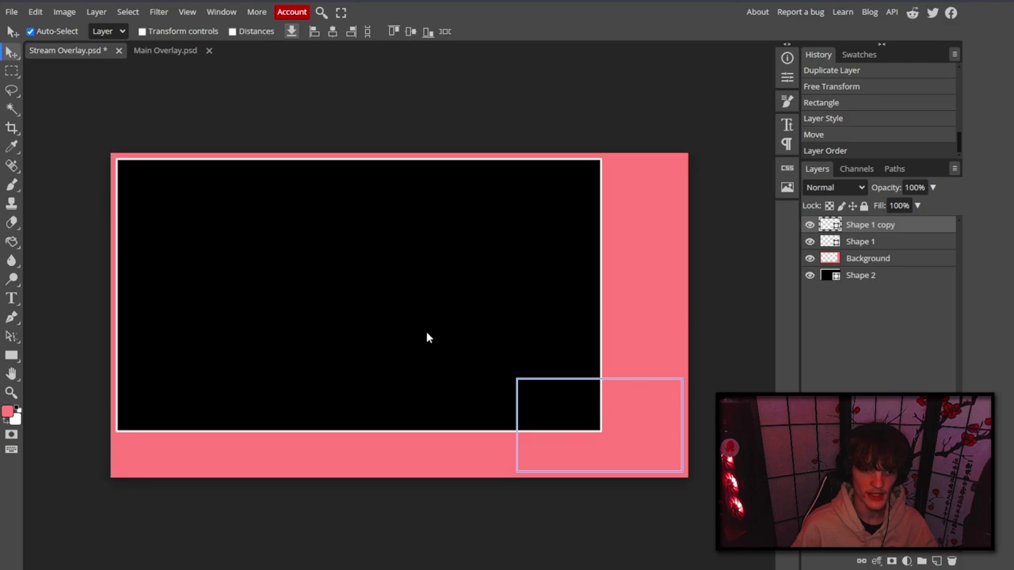
{"action": "left_click", "coordinate": [11, 355]}
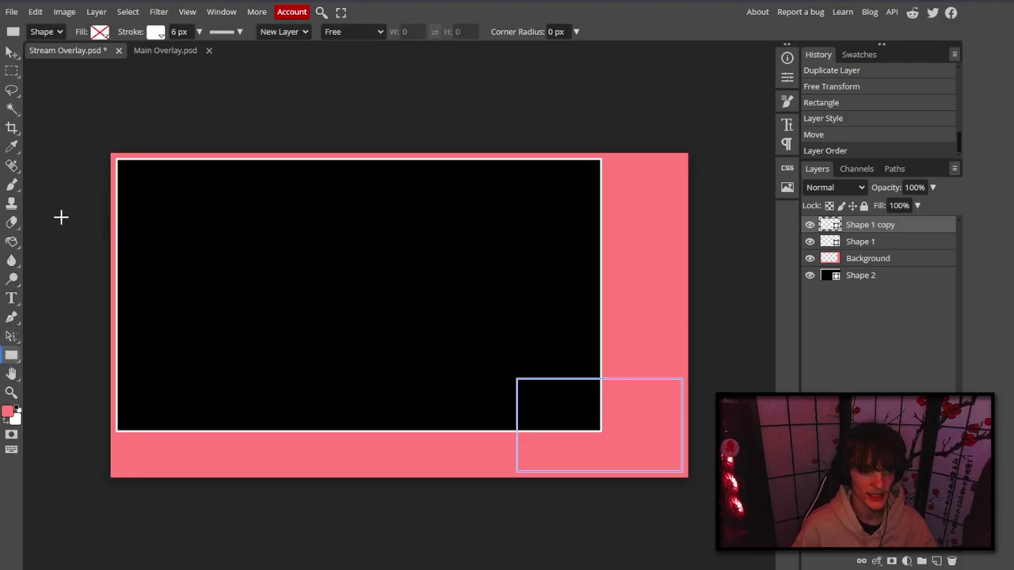
{"action": "left_click", "coordinate": [99, 32]}
{"action": "left_click", "coordinate": [156, 56]}
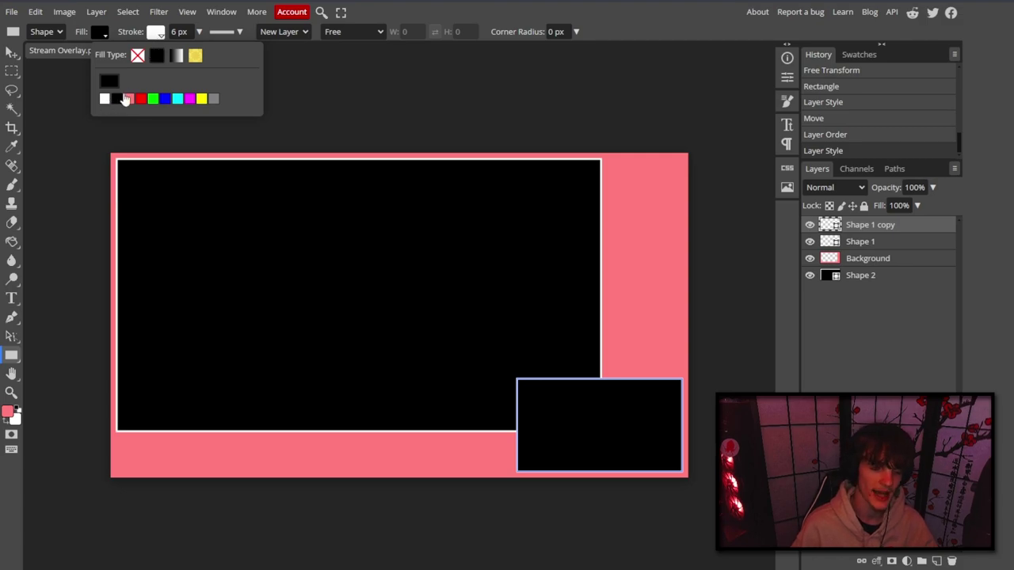
{"action": "right_click", "coordinate": [866, 230]}
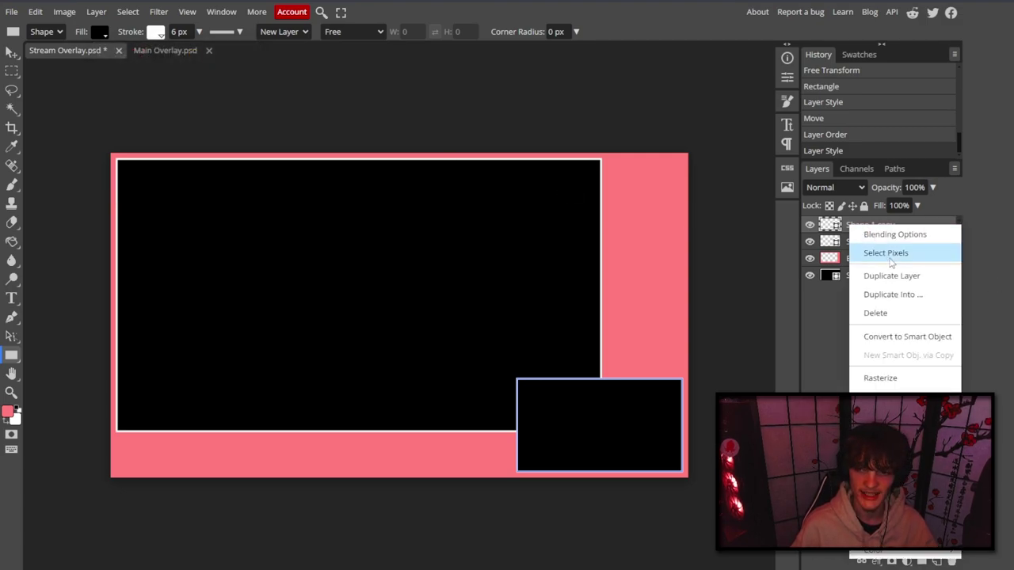
{"action": "left_click", "coordinate": [887, 253]}
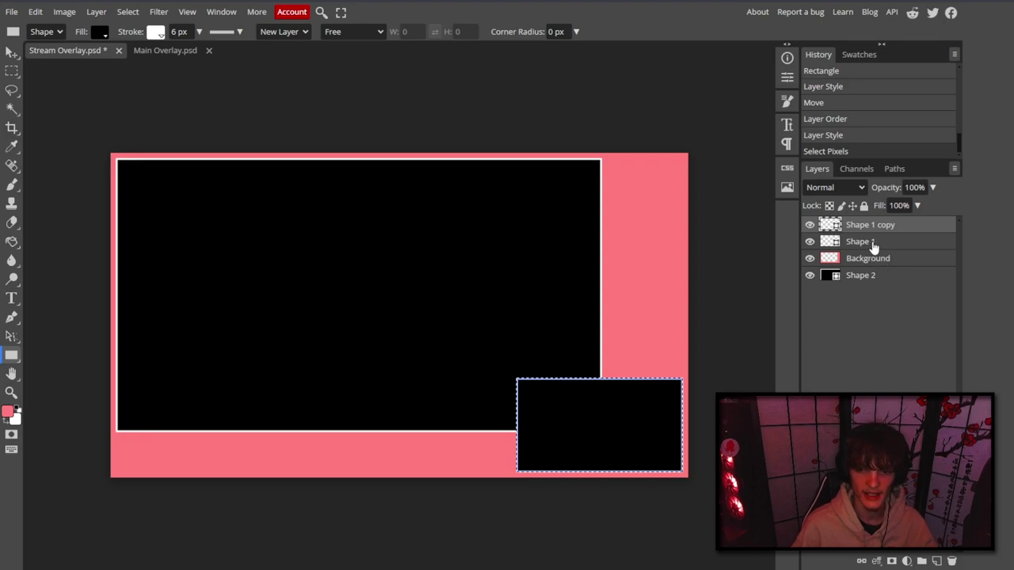
Rasterize the Shape 1 layer and clear the part of its outline inside the small frame's selection.
{"action": "left_click", "coordinate": [872, 244]}
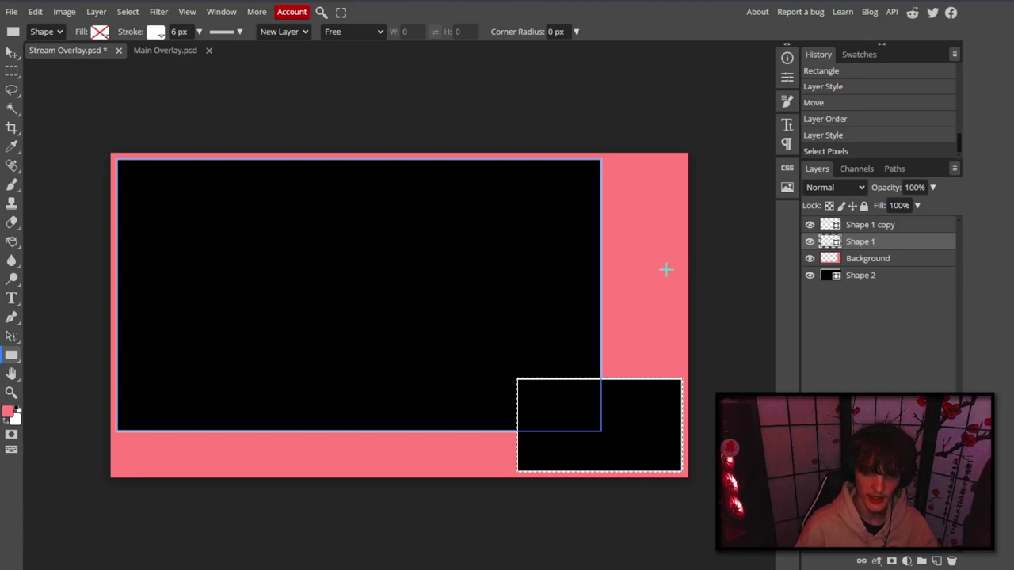
{"action": "key", "text": "Delete"}
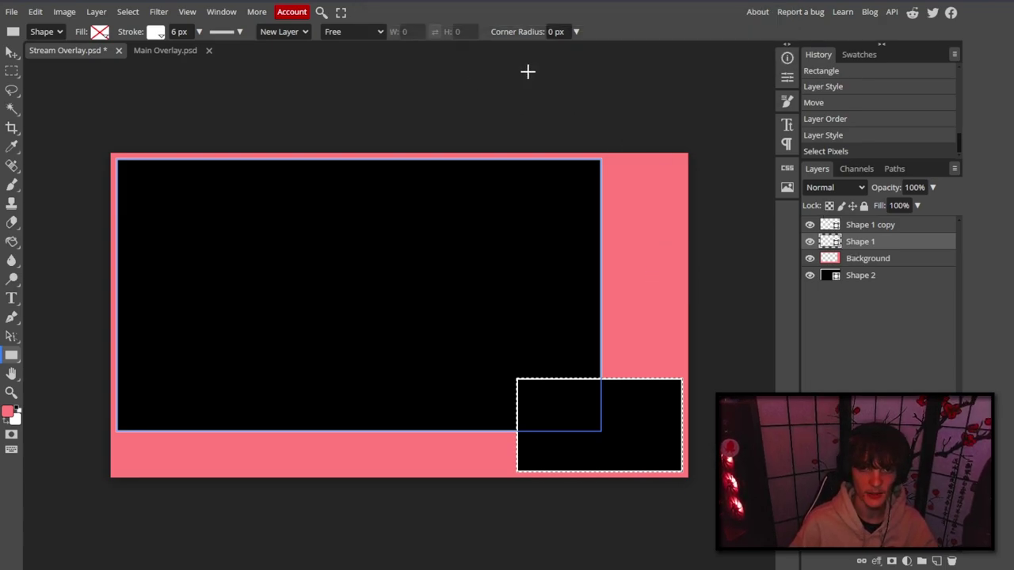
{"action": "right_click", "coordinate": [880, 243]}
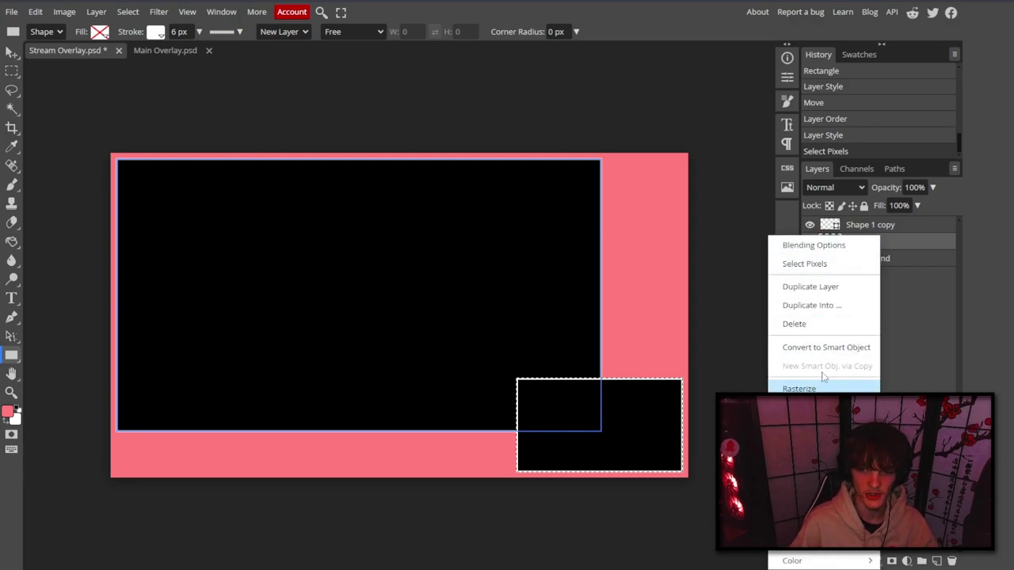
{"action": "left_click", "coordinate": [909, 255]}
{"action": "left_click", "coordinate": [907, 245]}
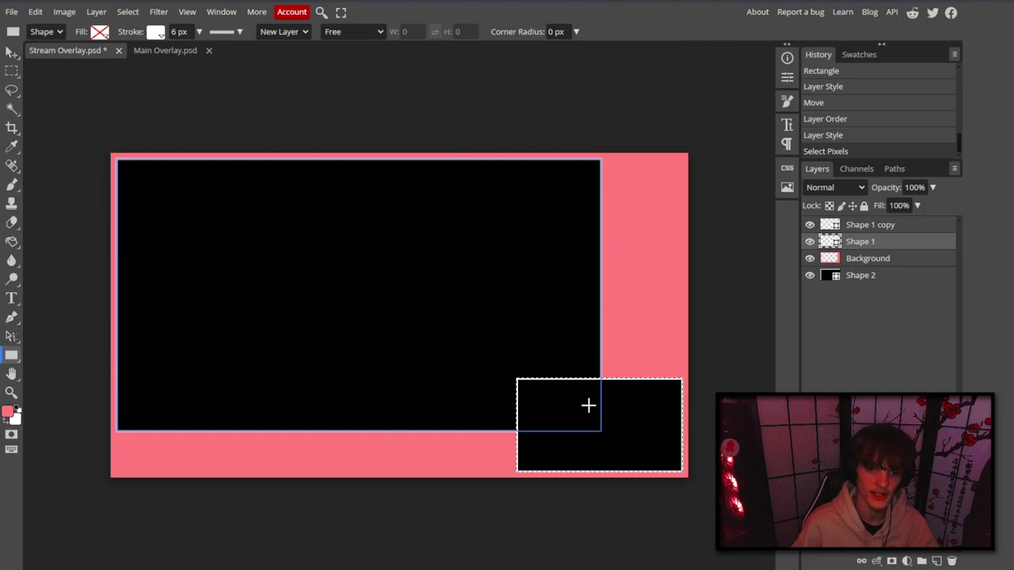
{"action": "right_click", "coordinate": [891, 250]}
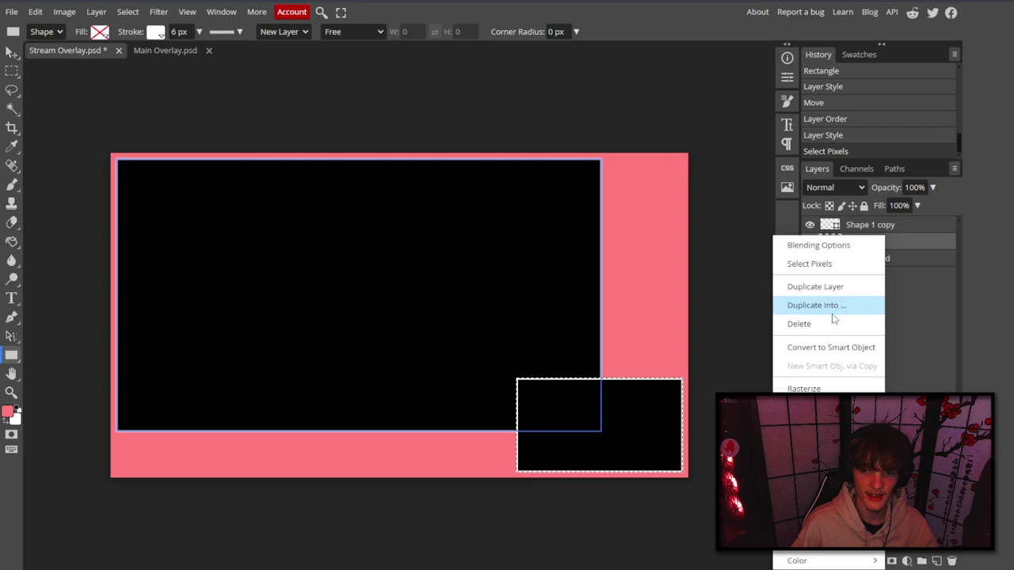
{"action": "left_click", "coordinate": [819, 389]}
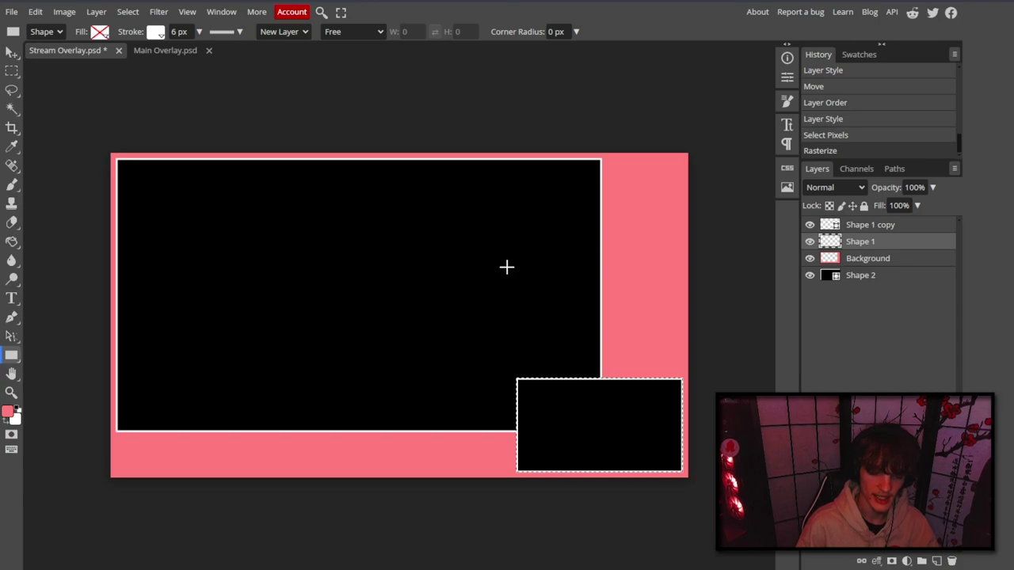
{"action": "key", "text": "Delete"}
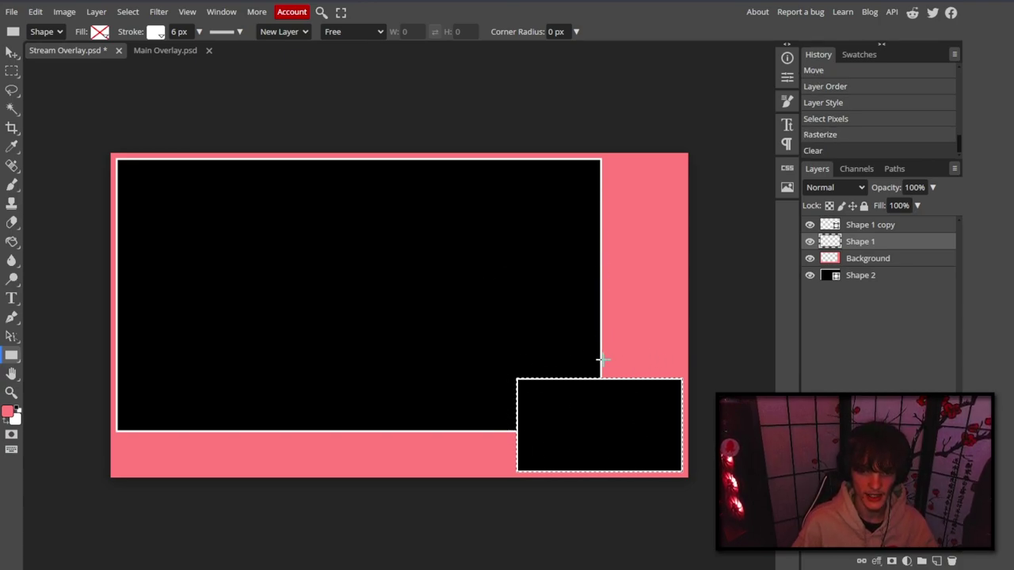
Clear the selected small-frame area from the Background layer and remove the selection.
{"action": "left_click", "coordinate": [885, 261]}
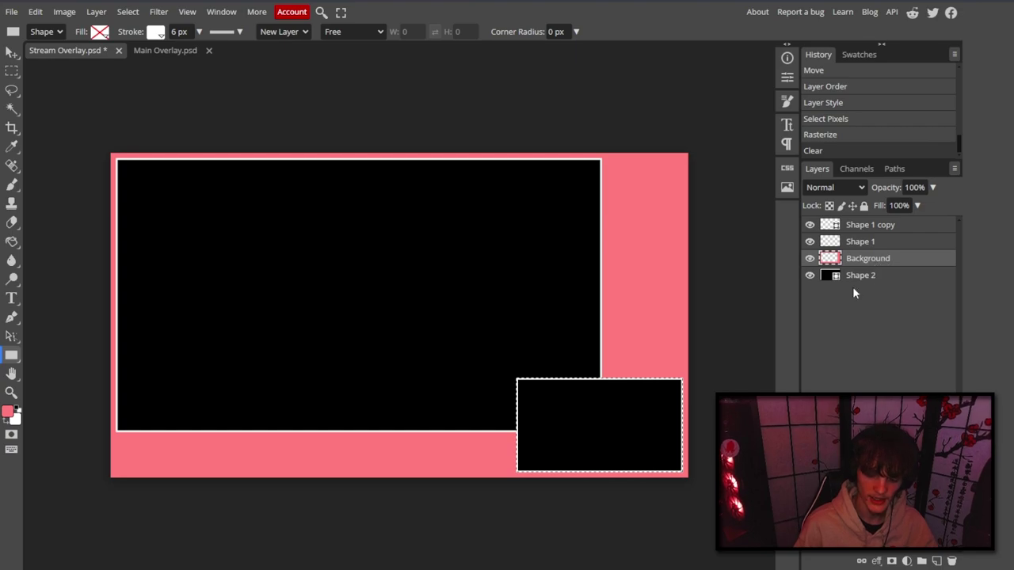
{"action": "key", "text": "Delete"}
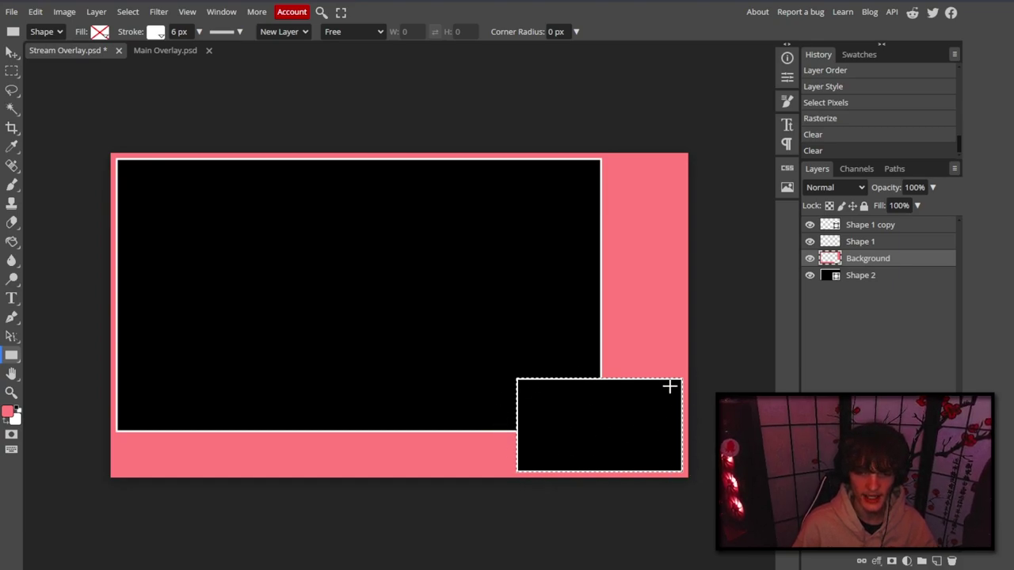
{"action": "left_click", "coordinate": [12, 53]}
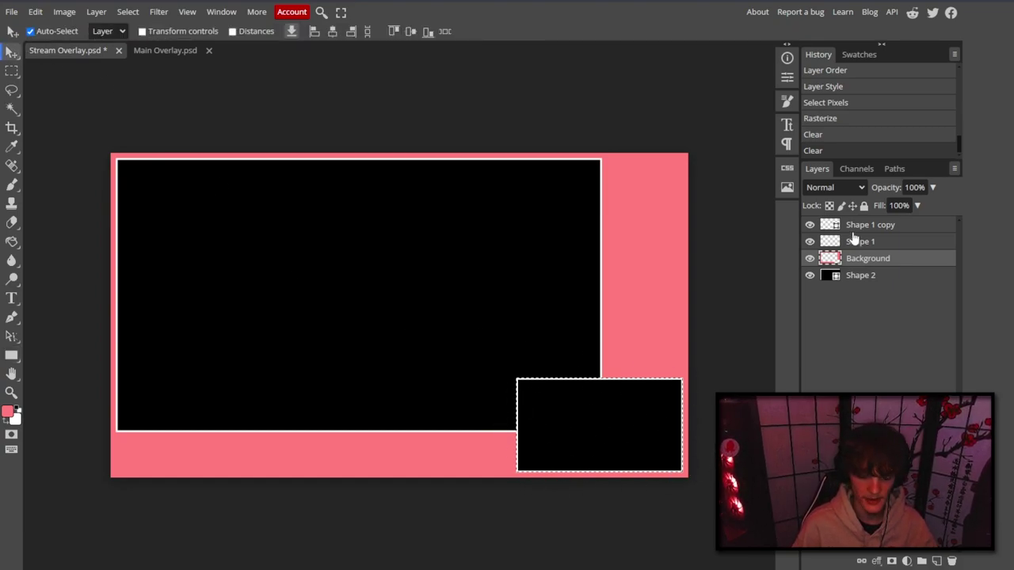
{"action": "key", "text": "ctrl+d"}
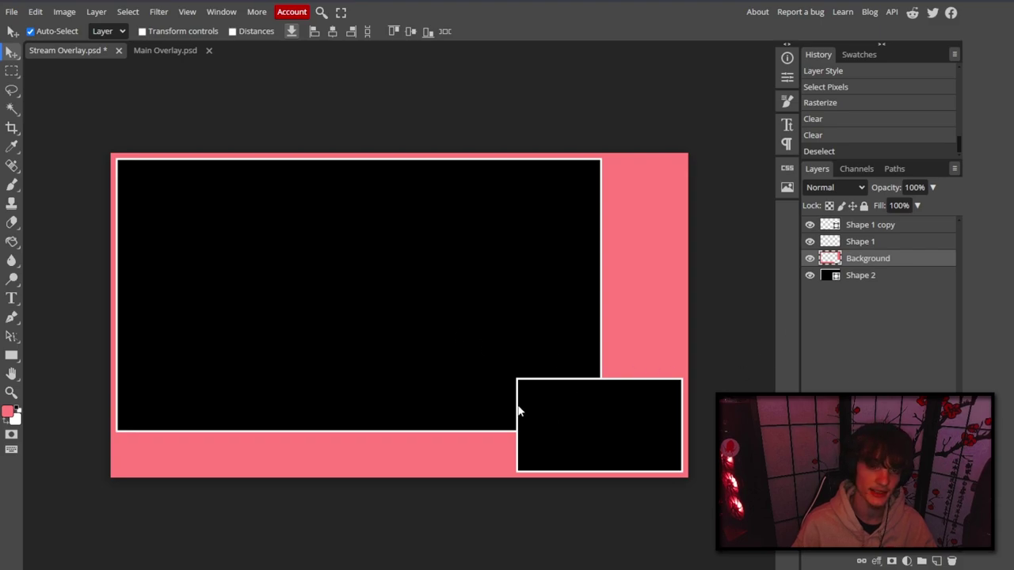
Remove the black fill from the Shape 1 copy frame, keeping its white outline.
{"action": "left_click", "coordinate": [889, 226]}
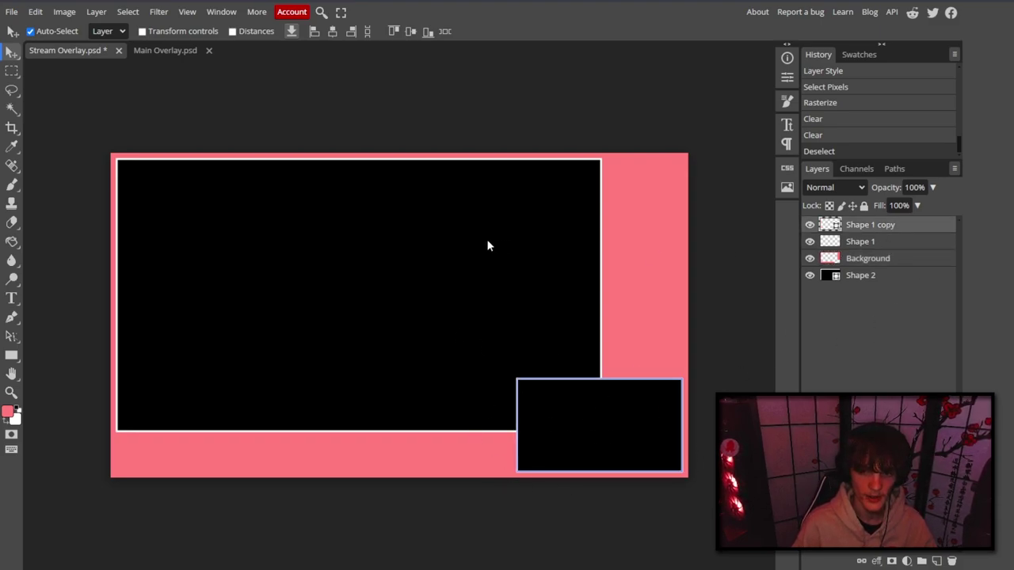
{"action": "left_click", "coordinate": [11, 355]}
{"action": "left_click", "coordinate": [95, 37]}
{"action": "left_click", "coordinate": [136, 50]}
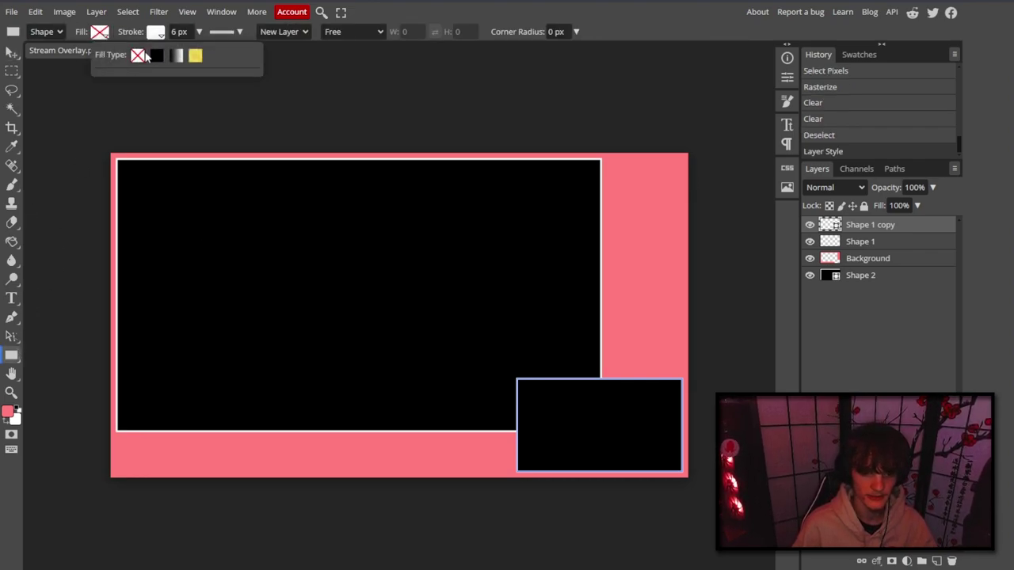
{"action": "key", "text": "v"}
Hide and reshow the black Shape 2 layer to check the transparent cutouts in both frames.
{"action": "left_click", "coordinate": [521, 421]}
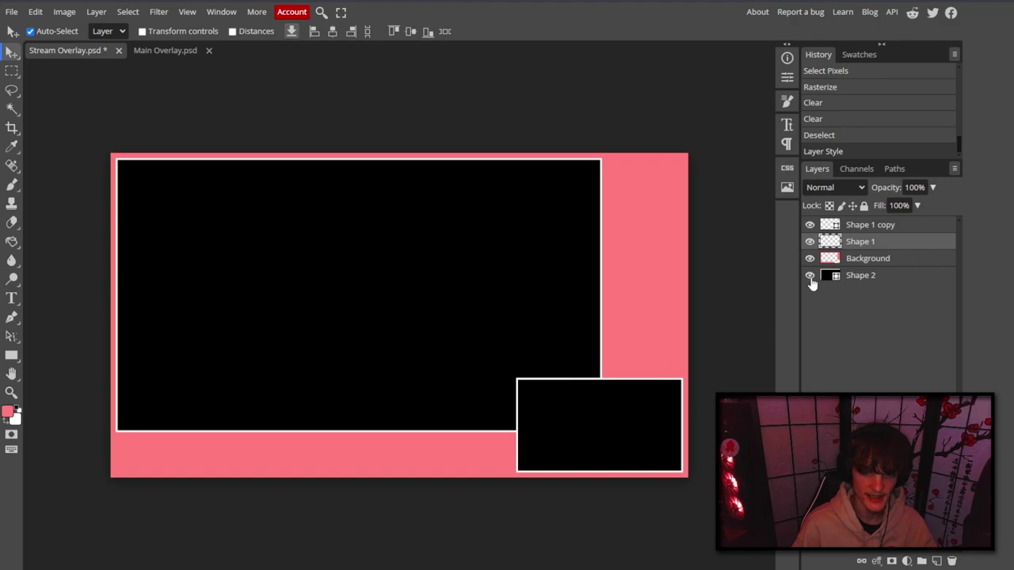
{"action": "left_click", "coordinate": [809, 276]}
{"action": "left_click", "coordinate": [809, 276]}
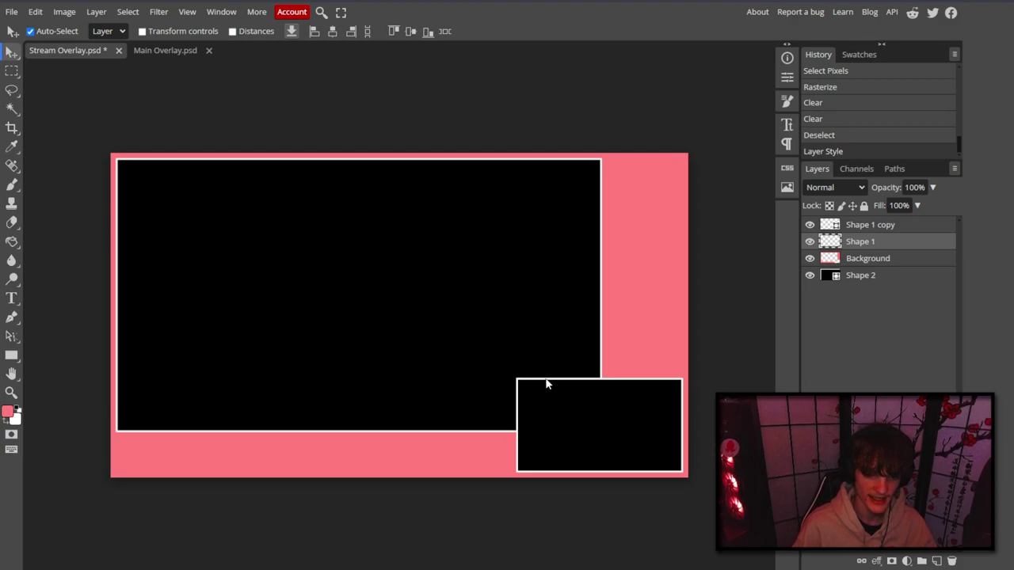
Lock the black Shape 2 layer and rename it as Black Backdrop.
{"action": "left_click", "coordinate": [889, 283]}
{"action": "double_click", "coordinate": [872, 277]}
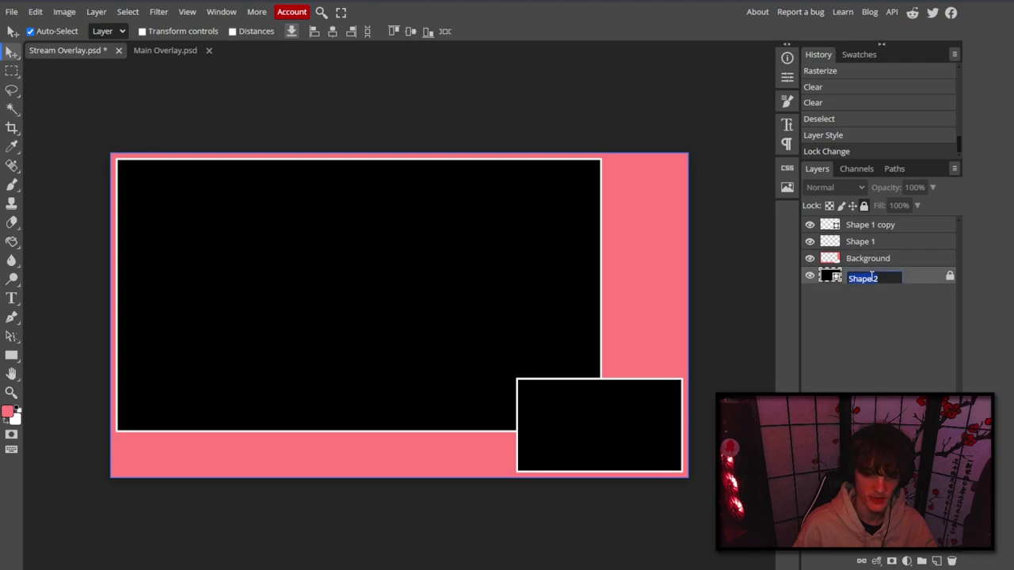
{"action": "type", "text": "Black Bac"}
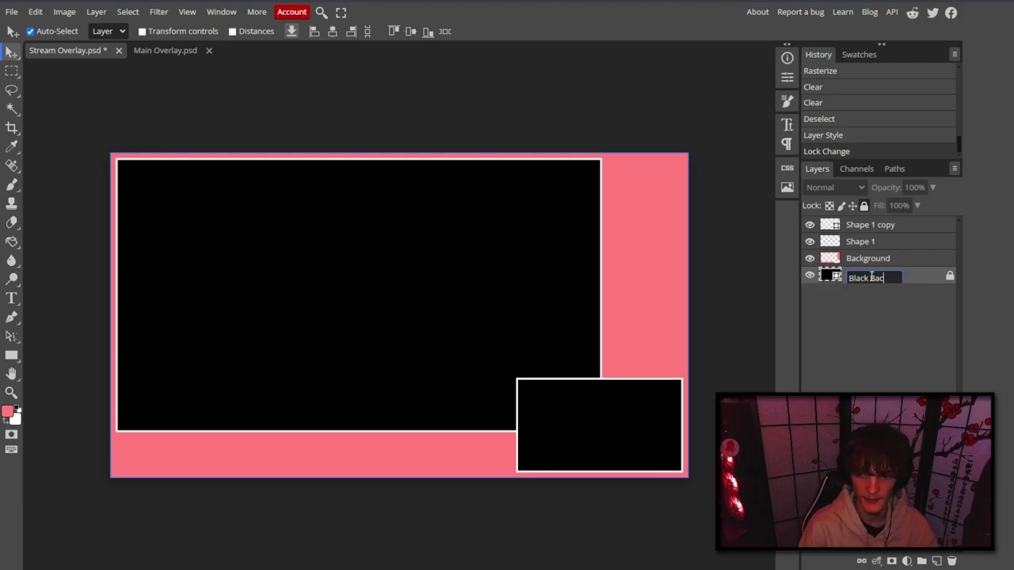
{"action": "type", "text": "kdrop"}
{"action": "key", "text": "Return"}
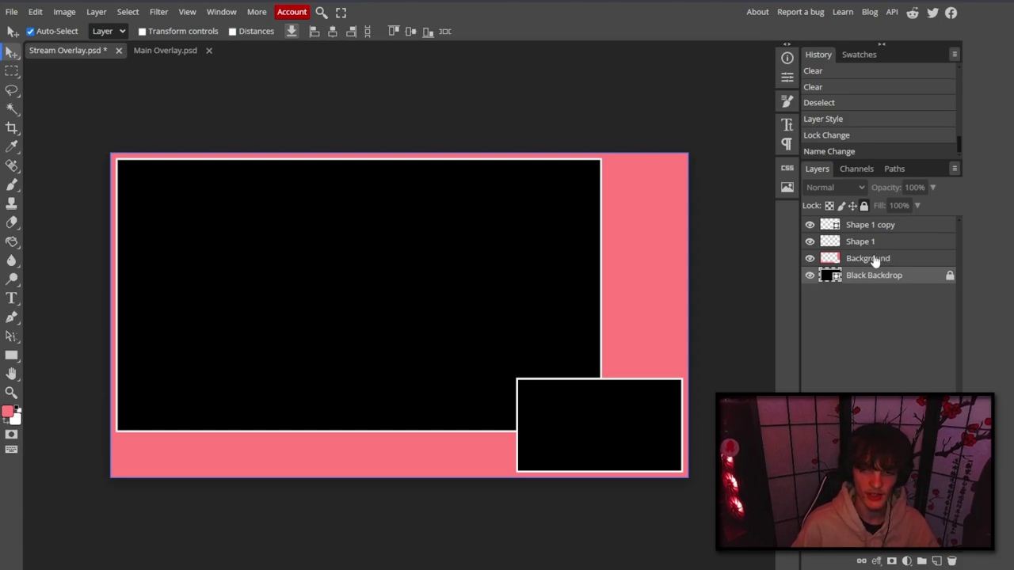
Rename the Background layer as BG.
{"action": "double_click", "coordinate": [871, 259]}
{"action": "type", "text": "BG"}
{"action": "key", "text": "Return"}
Rename the Shape 1 layer as Display Box and the Shape 1 copy layer as Webcam Box.
{"action": "double_click", "coordinate": [861, 243]}
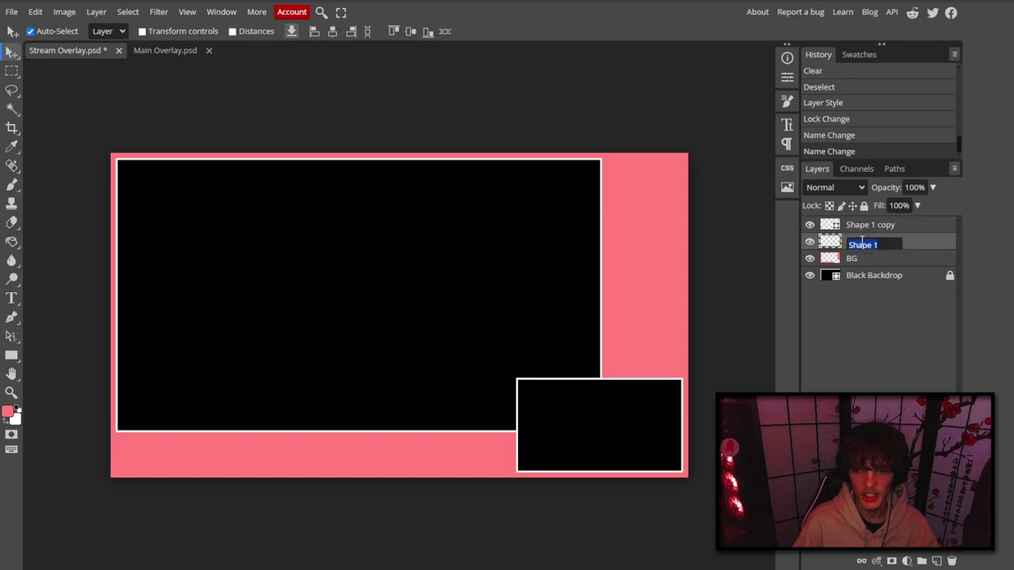
{"action": "type", "text": "Display Box"}
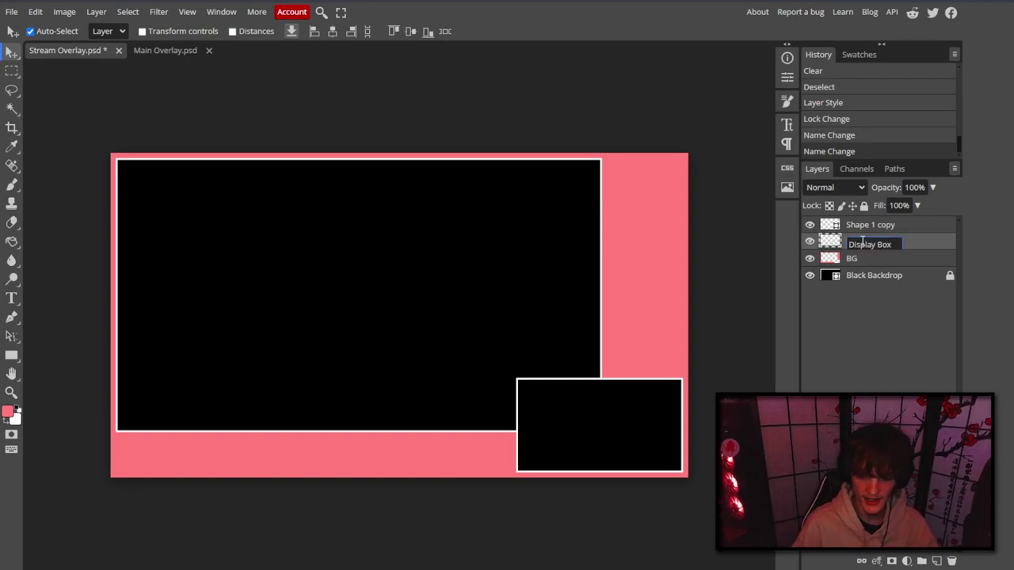
{"action": "key", "text": "Return"}
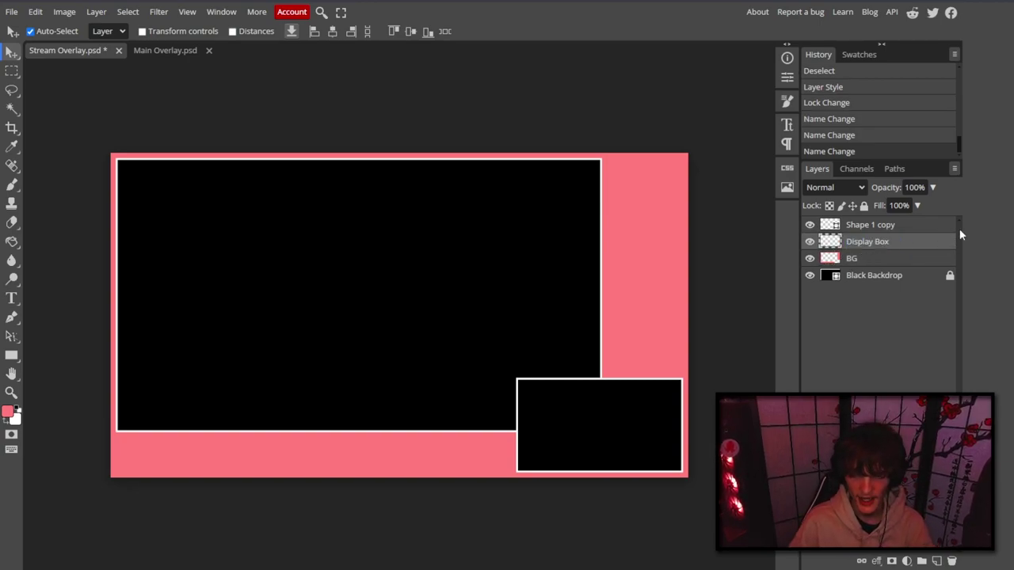
{"action": "double_click", "coordinate": [883, 227]}
{"action": "type", "text": "Webcam Box"}
{"action": "key", "text": "Return"}
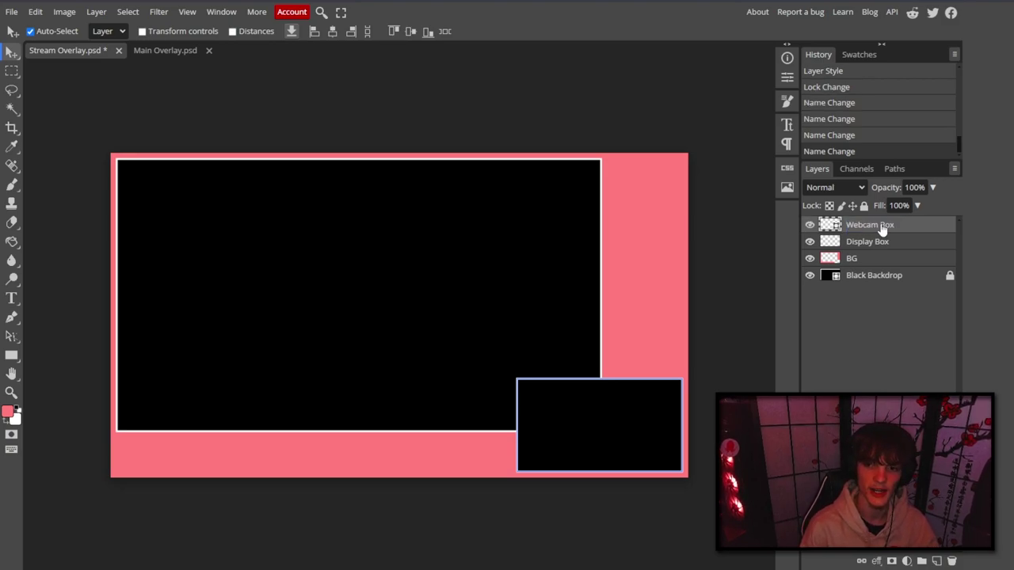
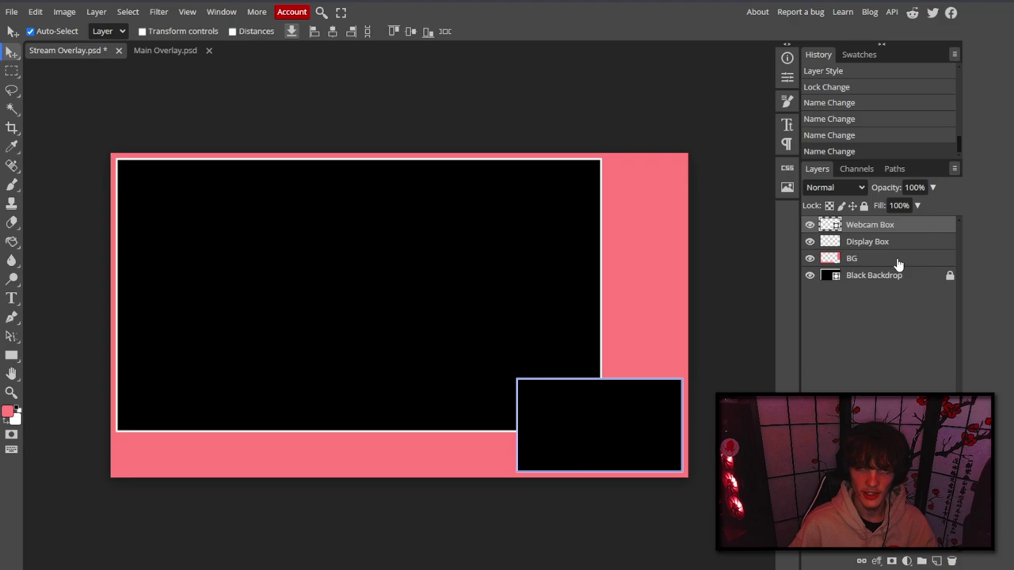
Group the Webcam Box and Display Box layers into a folder named Boxes.
{"action": "left_click", "coordinate": [867, 242], "text": "shift"}
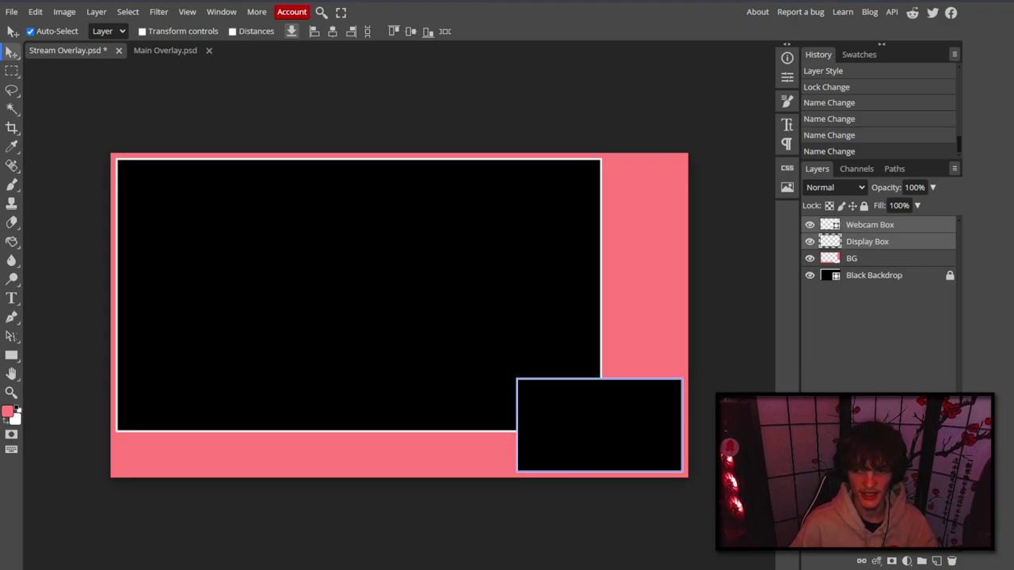
{"action": "left_click", "coordinate": [922, 560]}
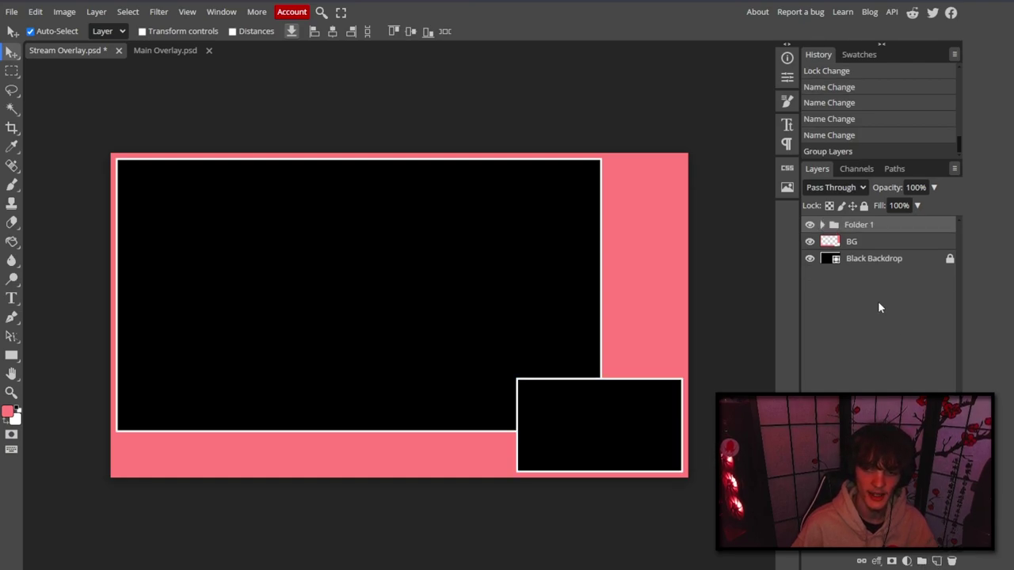
{"action": "double_click", "coordinate": [862, 227]}
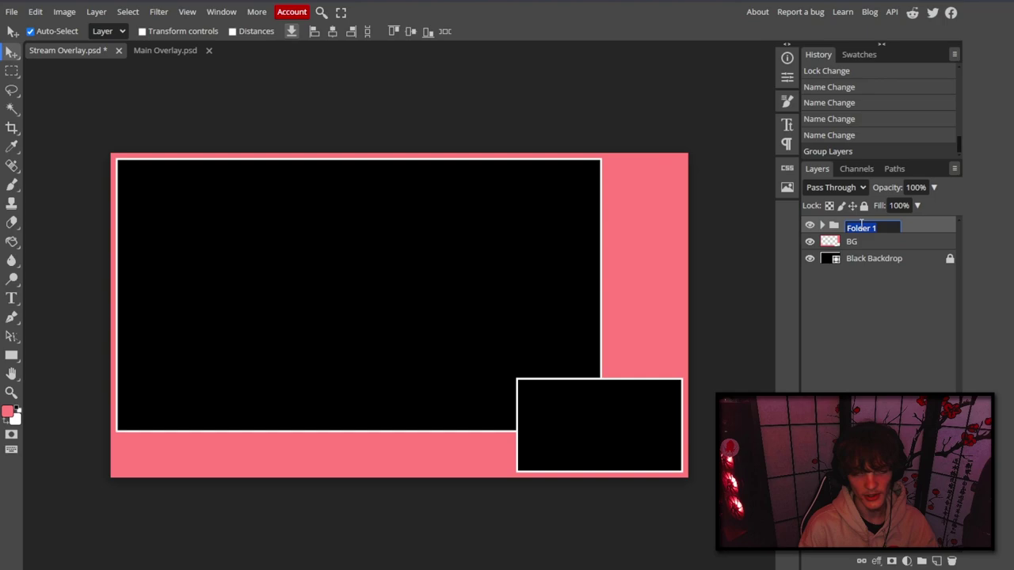
{"action": "type", "text": "Boxes"}
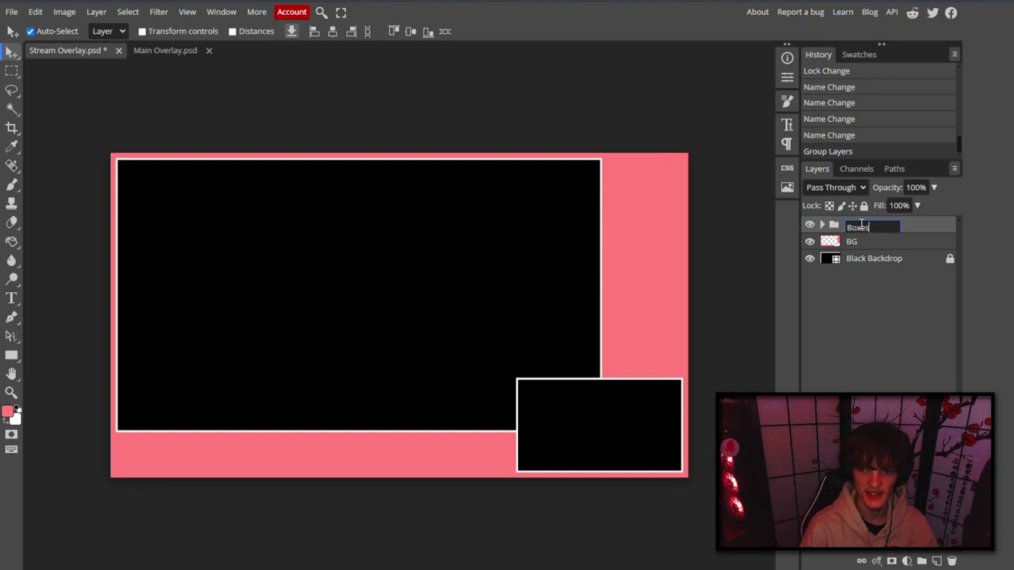
{"action": "key", "text": "Return"}
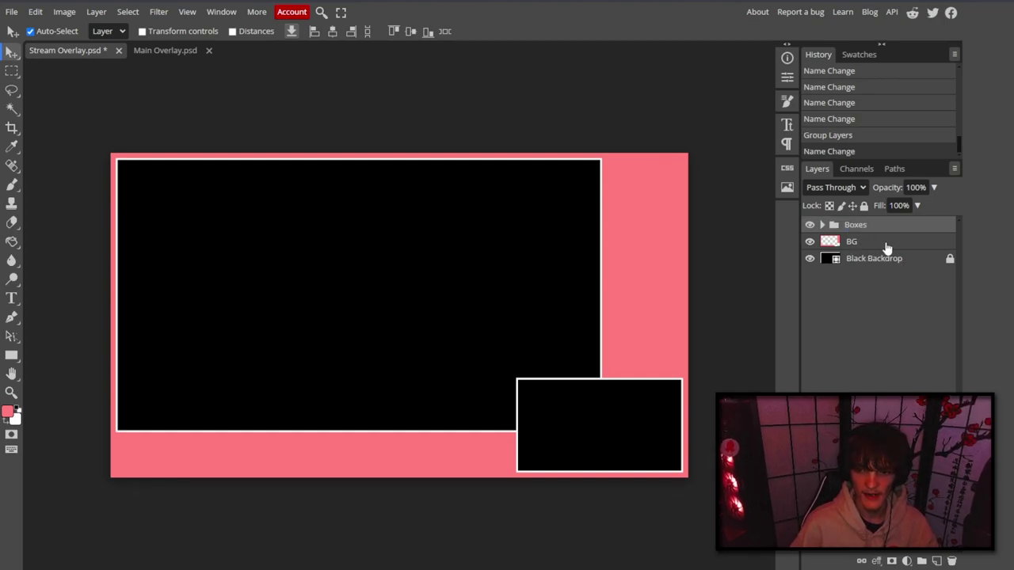
Colour-label the Boxes folder red and the BG layer purple.
{"action": "left_click", "coordinate": [867, 242]}
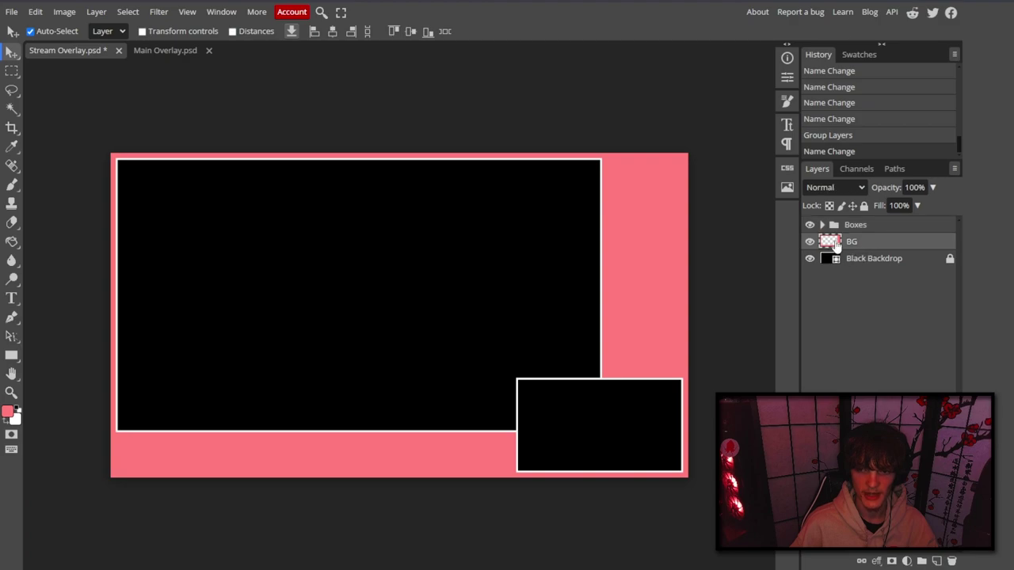
{"action": "left_click", "coordinate": [871, 229]}
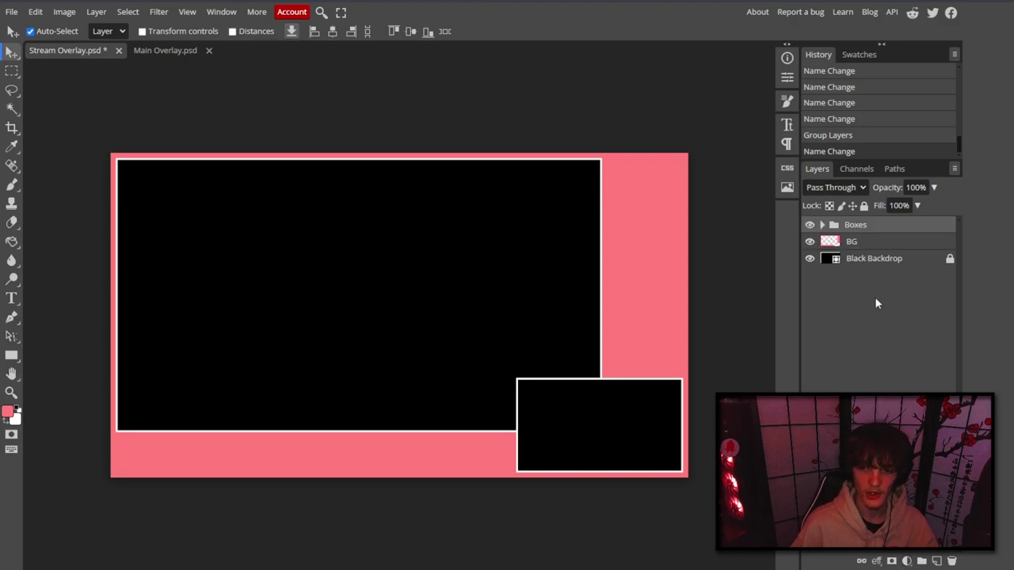
{"action": "right_click", "coordinate": [865, 226]}
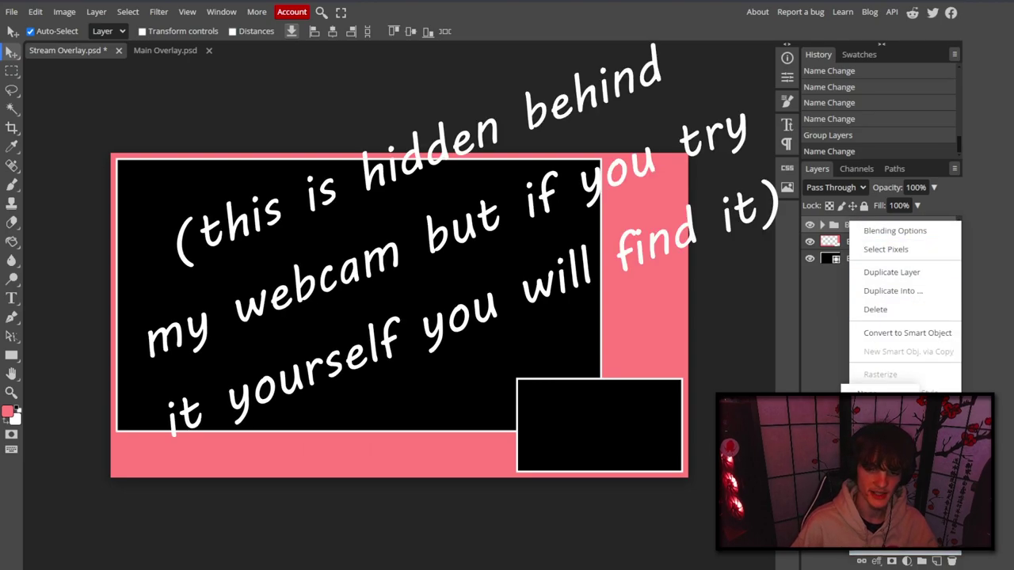
{"action": "left_click", "coordinate": [871, 412]}
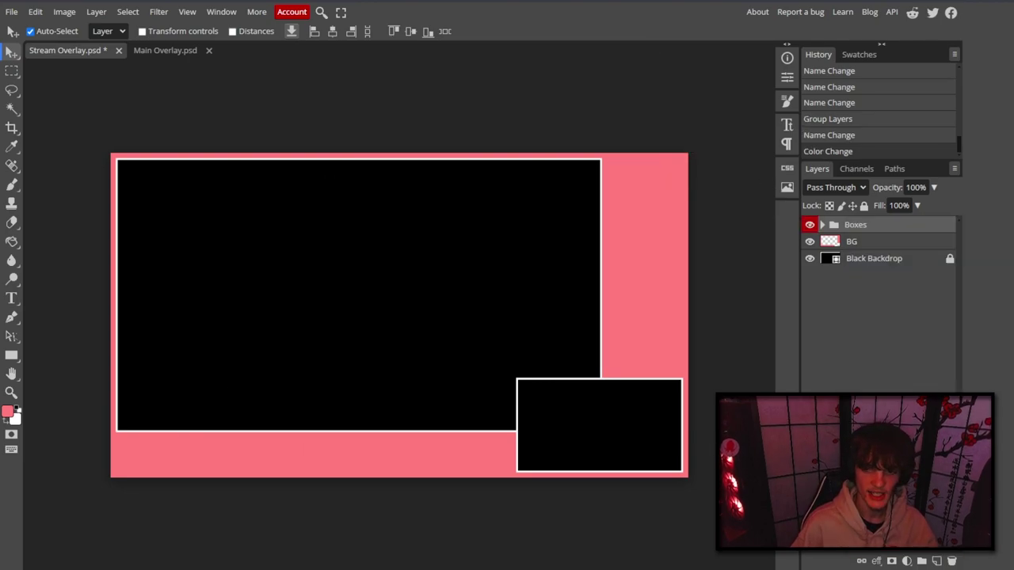
{"action": "right_click", "coordinate": [871, 243]}
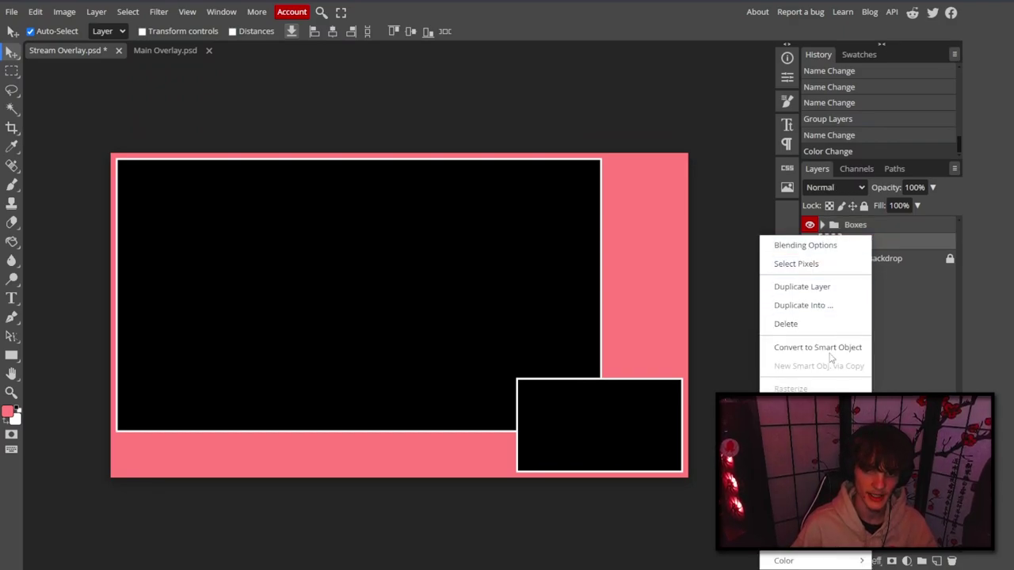
{"action": "mouse_move", "coordinate": [823, 559]}
{"action": "left_click", "coordinate": [897, 541]}
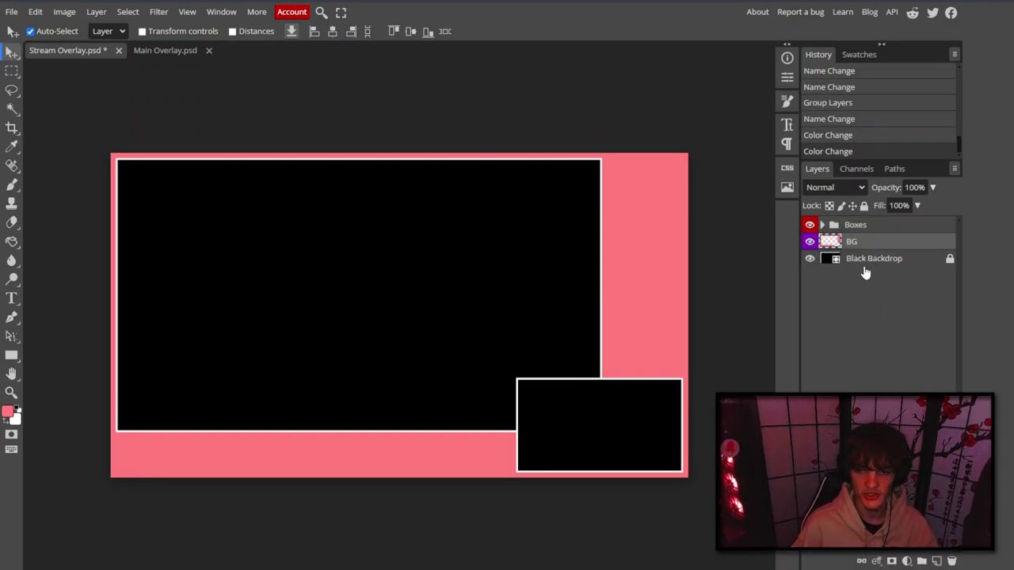
Expand the Boxes folder and duplicate the Webcam Box layer.
{"action": "left_click", "coordinate": [852, 231]}
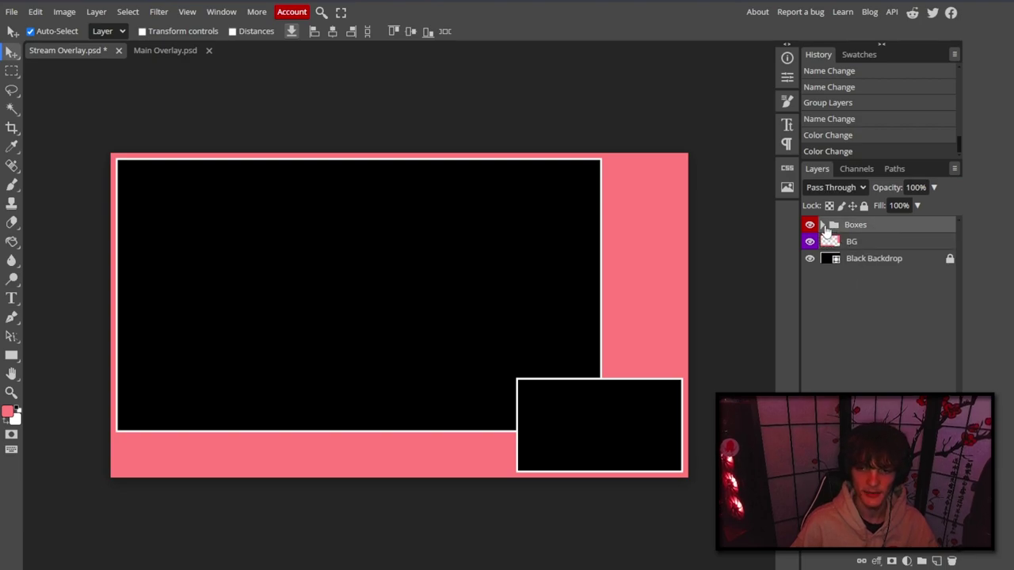
{"action": "left_click", "coordinate": [822, 225]}
{"action": "left_click", "coordinate": [645, 253]}
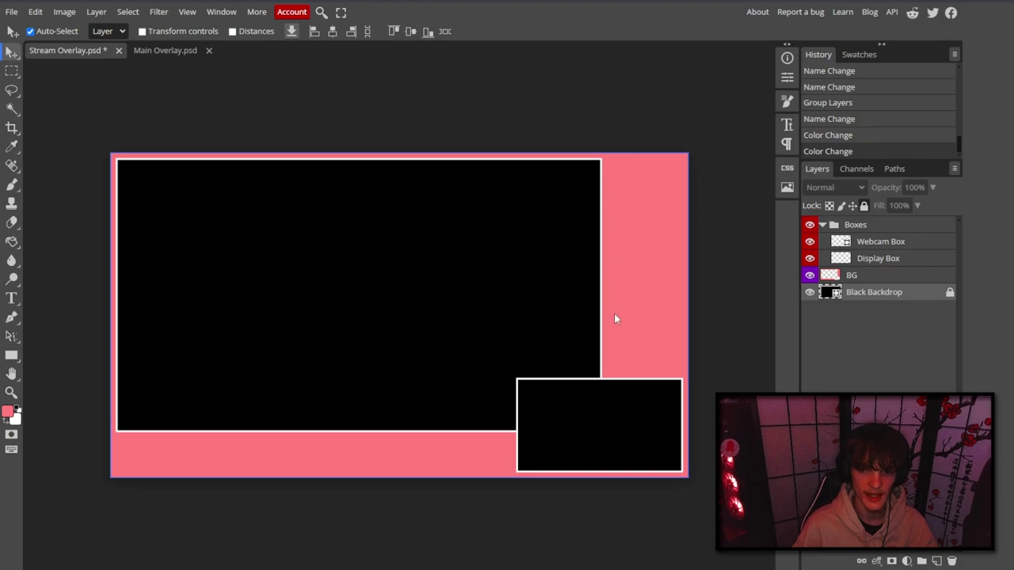
{"action": "left_click", "coordinate": [871, 261]}
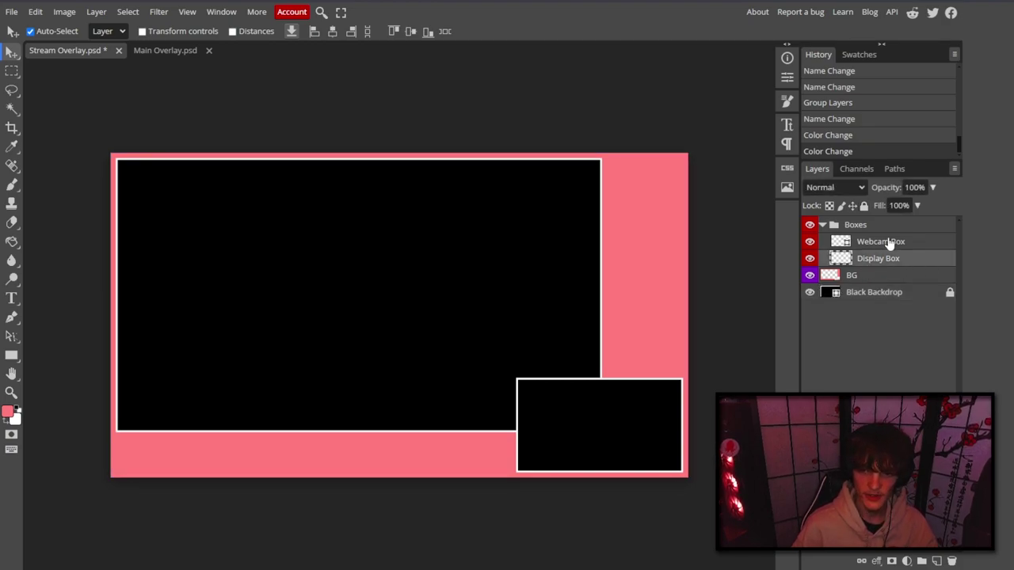
{"action": "left_click", "coordinate": [889, 243]}
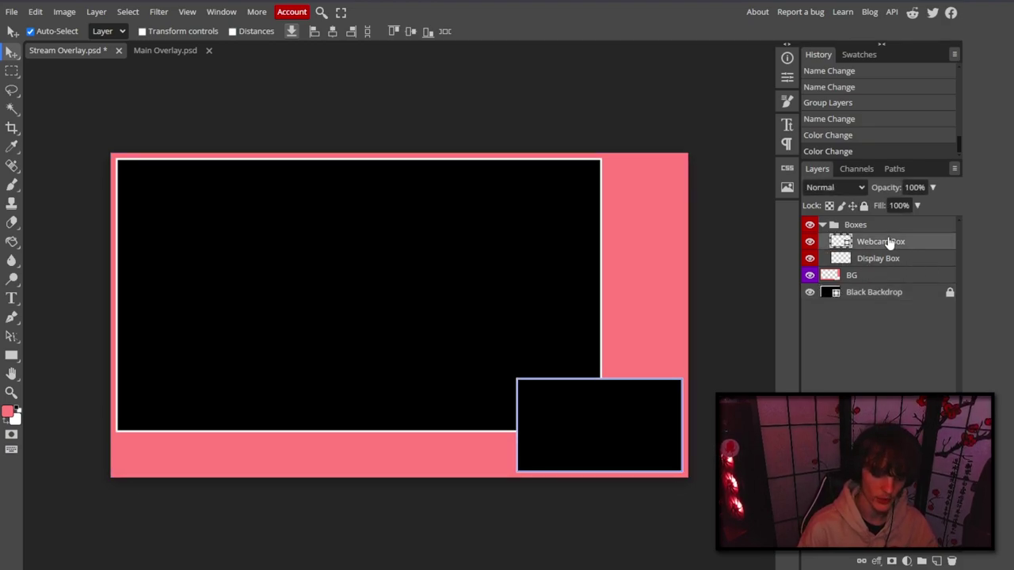
{"action": "key", "text": "ctrl+j"}
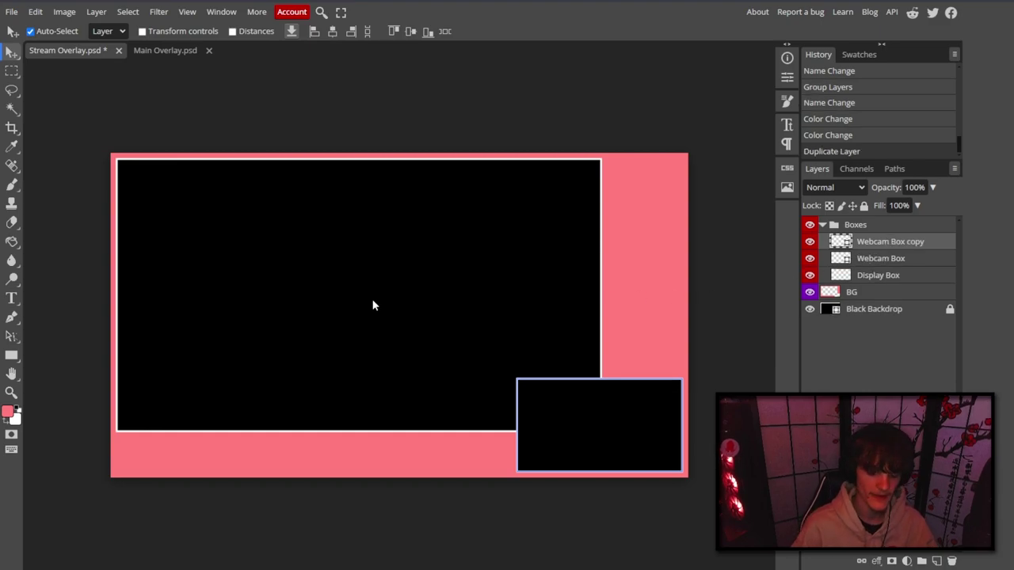
Start a free transform on the Webcam Box copy and move it straight up to a Y position of 306 px.
{"action": "key", "text": "ctrl+t"}
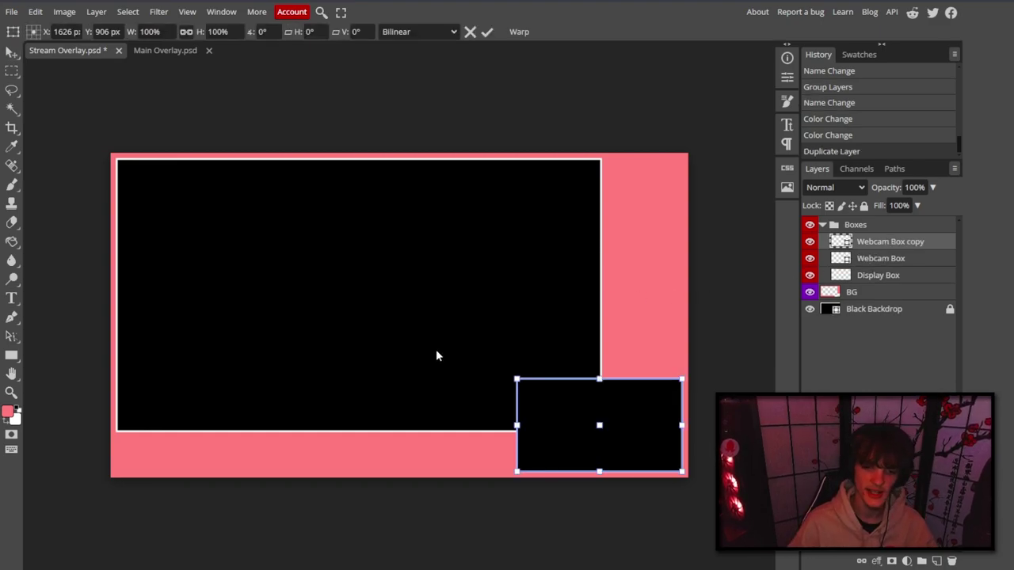
{"action": "key", "text": "shift+Up"}
{"action": "key", "text": "shift+Up"}
{"action": "key", "text": "shift+Up"}
{"action": "key", "text": "shift+Up"}
{"action": "key", "text": "shift+Up"}
{"action": "key", "text": "shift+Up"}
{"action": "key", "text": "shift+Up"}
{"action": "key", "text": "shift+Up"}
{"action": "key", "text": "shift+Up"}
{"action": "key", "text": "shift+Up"}
{"action": "key", "text": "shift+Up"}
{"action": "key", "text": "shift+Up"}
{"action": "key", "text": "shift+Up"}
{"action": "key", "text": "shift+Up"}
{"action": "key", "text": "shift+Up"}
{"action": "key", "text": "shift+Up"}
{"action": "key", "text": "shift+Up"}
{"action": "key", "text": "shift+Up"}
{"action": "key", "text": "shift+Up"}
{"action": "key", "text": "shift+Up"}
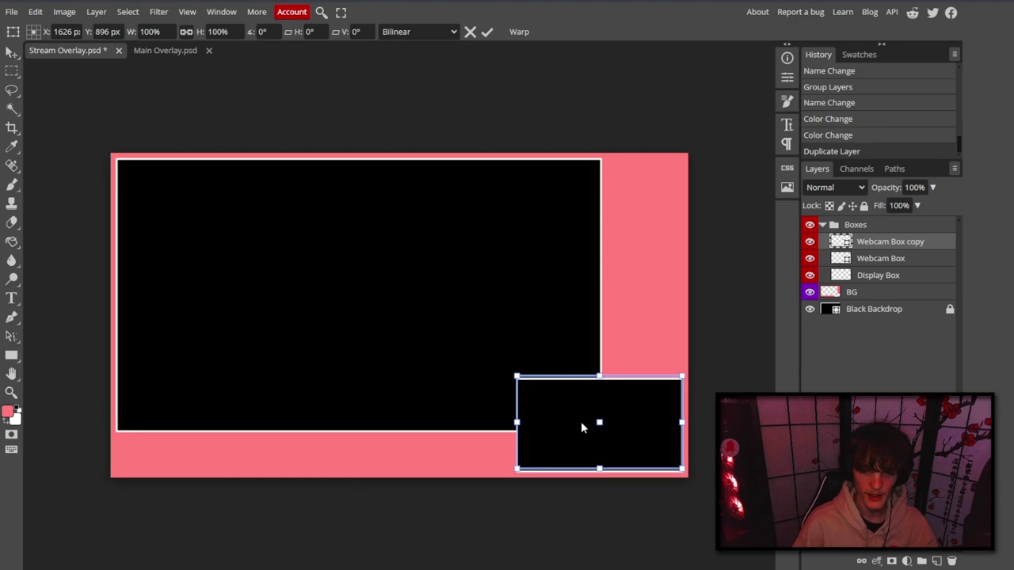
{"action": "key", "text": "shift+Up"}
{"action": "key", "text": "shift+Up"}
{"action": "key", "text": "shift+Up"}
{"action": "key", "text": "shift+Up"}
{"action": "key", "text": "shift+Up"}
{"action": "key", "text": "shift+Up"}
{"action": "key", "text": "shift+Up"}
{"action": "key", "text": "shift+Up"}
{"action": "key", "text": "shift+Up"}
{"action": "key", "text": "shift+Up"}
{"action": "key", "text": "shift+Up"}
{"action": "key", "text": "shift+Up"}
{"action": "key", "text": "shift+Up"}
{"action": "key", "text": "shift+Up"}
{"action": "key", "text": "shift+Up"}
{"action": "key", "text": "shift+Up"}
{"action": "key", "text": "shift+Up"}
{"action": "key", "text": "shift+Up"}
{"action": "key", "text": "shift+Up"}
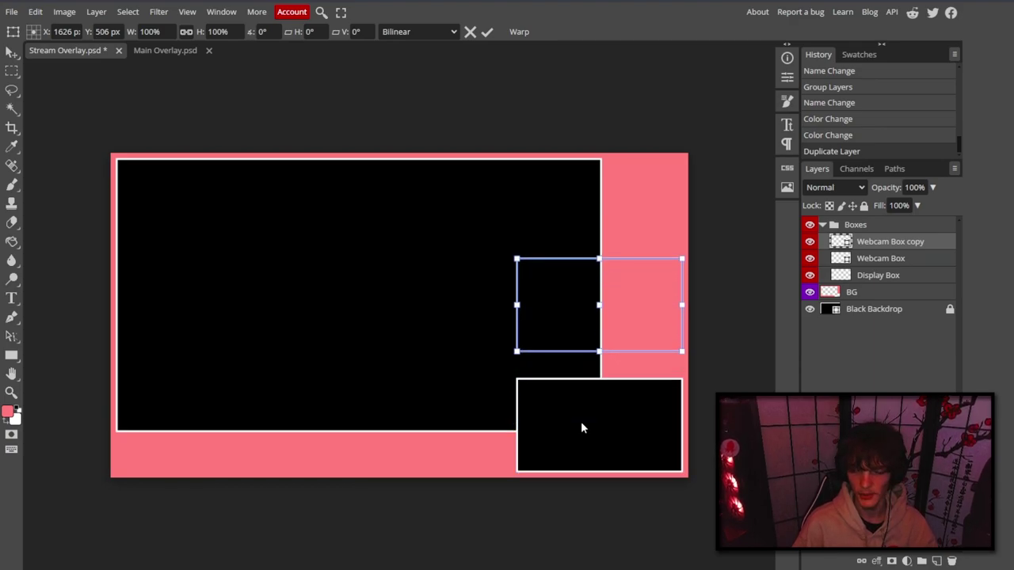
{"action": "key", "text": "shift+Up"}
{"action": "key", "text": "shift+Up"}
{"action": "key", "text": "shift+Up"}
{"action": "key", "text": "shift+Up"}
{"action": "key", "text": "shift+Up"}
{"action": "key", "text": "shift+Up"}
{"action": "key", "text": "shift+Up"}
{"action": "key", "text": "shift+Up"}
{"action": "key", "text": "shift+Up"}
{"action": "key", "text": "shift+Up"}
{"action": "key", "text": "shift+Up"}
{"action": "key", "text": "shift+Up"}
{"action": "key", "text": "shift+Up"}
{"action": "key", "text": "shift+Up"}
{"action": "key", "text": "shift+Up"}
{"action": "key", "text": "shift+Up"}
{"action": "key", "text": "shift+Up"}
{"action": "key", "text": "shift+Up"}
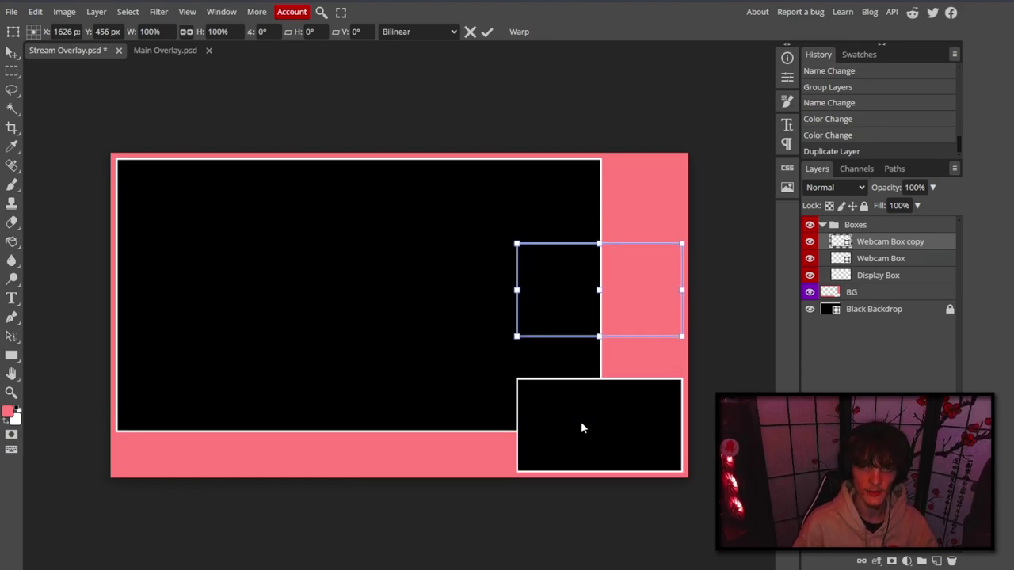
{"action": "key", "text": "shift+Up"}
{"action": "key", "text": "shift+Up"}
{"action": "key", "text": "shift+Up"}
{"action": "key", "text": "shift+Up"}
{"action": "key", "text": "shift+Up"}
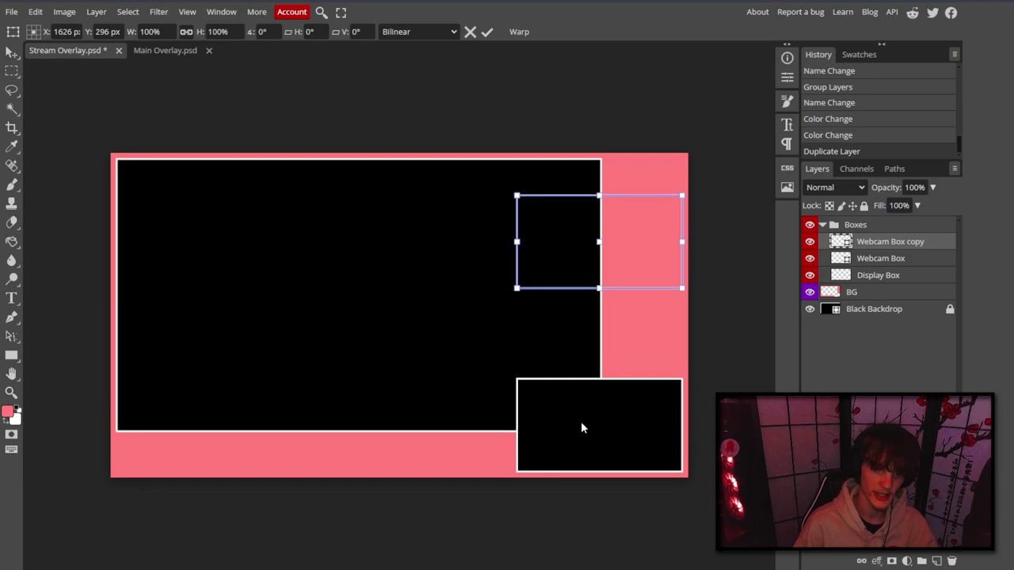
{"action": "key", "text": "shift+Down"}
{"action": "key", "text": "shift+Down"}
{"action": "key", "text": "shift+Down"}
{"action": "key", "text": "shift+Down"}
{"action": "key", "text": "shift+Down"}
{"action": "key", "text": "shift+Down"}
{"action": "key", "text": "shift+Down"}
{"action": "key", "text": "shift+Down"}
{"action": "key", "text": "shift+Down"}
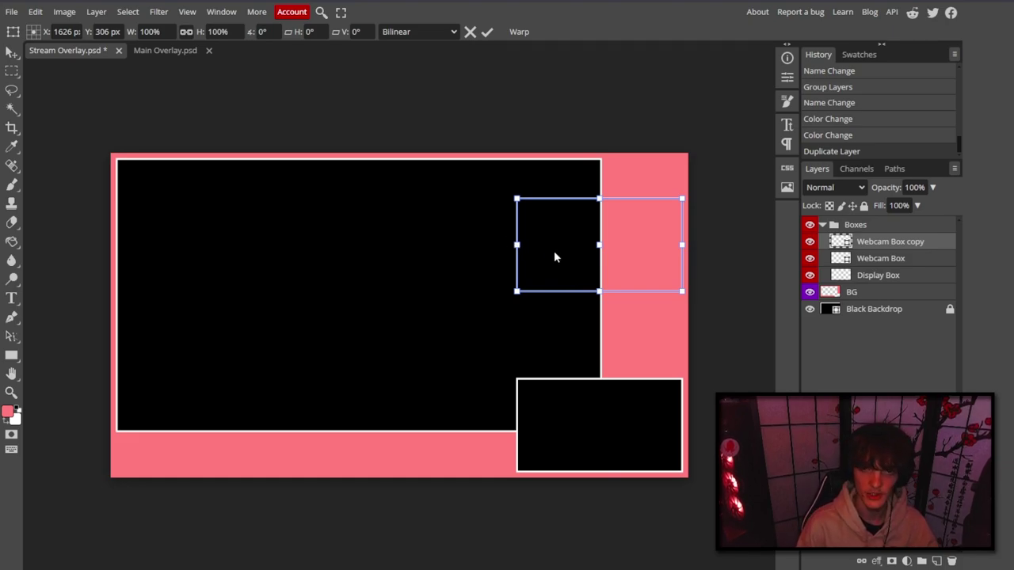
Examine up close how the Webcam Box copy's outline lines up with the Display Box's right border.
{"action": "key", "text": "ctrl+plus"}
{"action": "key", "text": "ctrl+plus"}
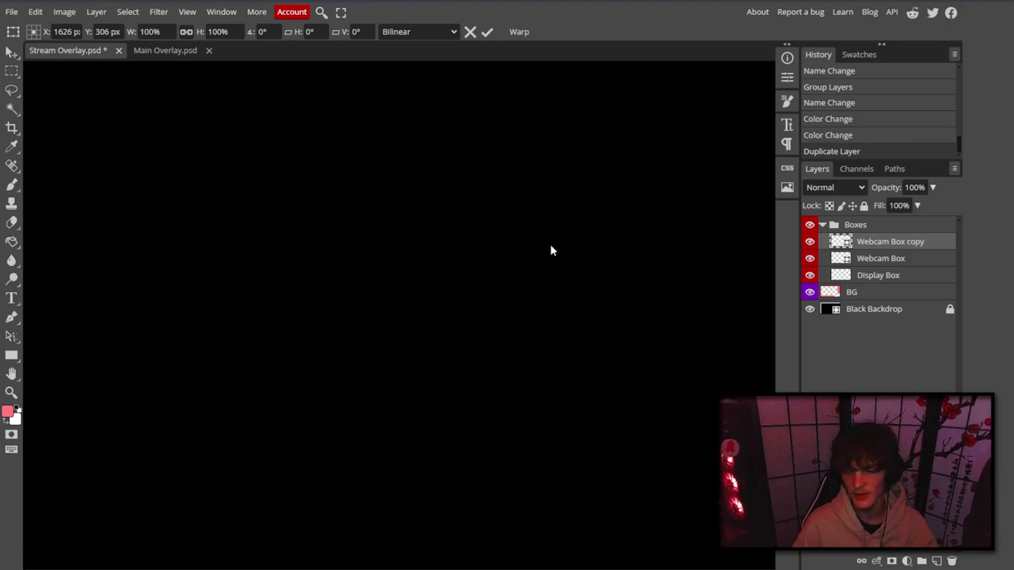
{"action": "scroll", "coordinate": [552, 251], "scroll_direction": "up", "scroll_amount": 3}
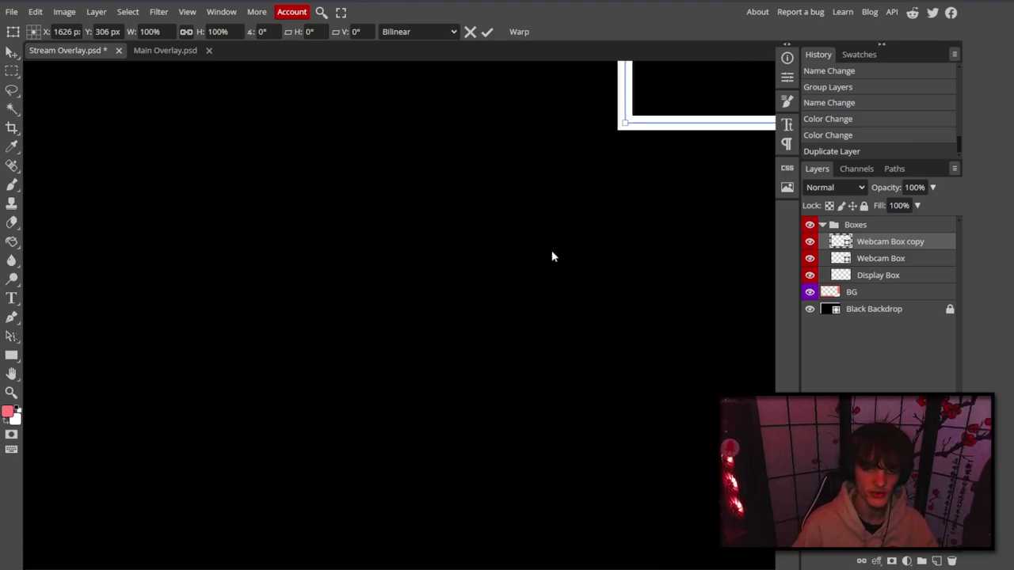
{"action": "scroll", "coordinate": [552, 251], "scroll_direction": "right", "scroll_amount": 5}
{"action": "scroll", "coordinate": [552, 251], "scroll_direction": "left", "scroll_amount": 4}
{"action": "scroll", "coordinate": [548, 247], "scroll_direction": "right", "scroll_amount": 5}
{"action": "scroll", "coordinate": [598, 250], "scroll_direction": "right", "scroll_amount": 5}
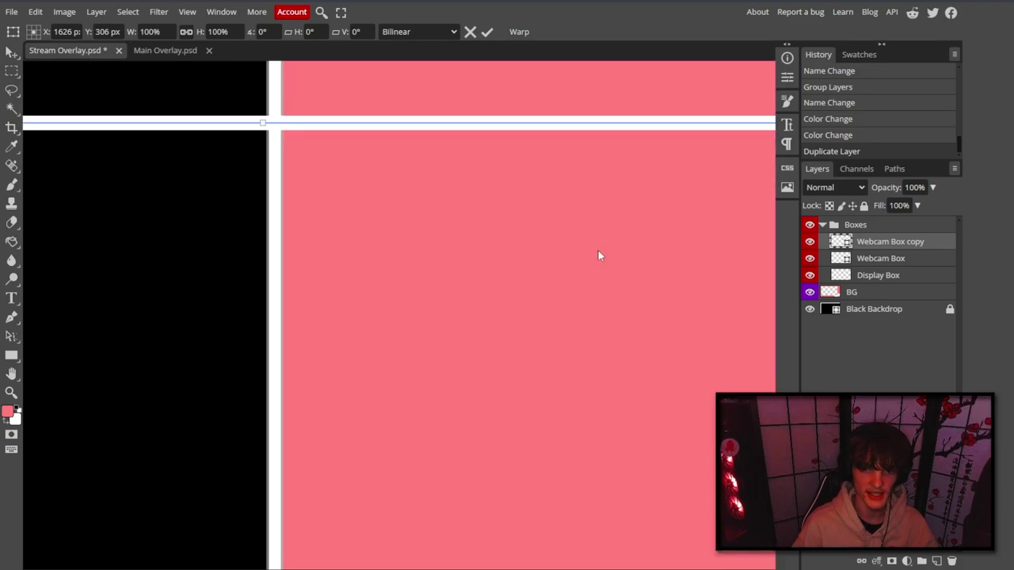
{"action": "scroll", "coordinate": [586, 247], "scroll_direction": "left", "scroll_amount": 5}
{"action": "scroll", "coordinate": [590, 248], "scroll_direction": "right", "scroll_amount": 3}
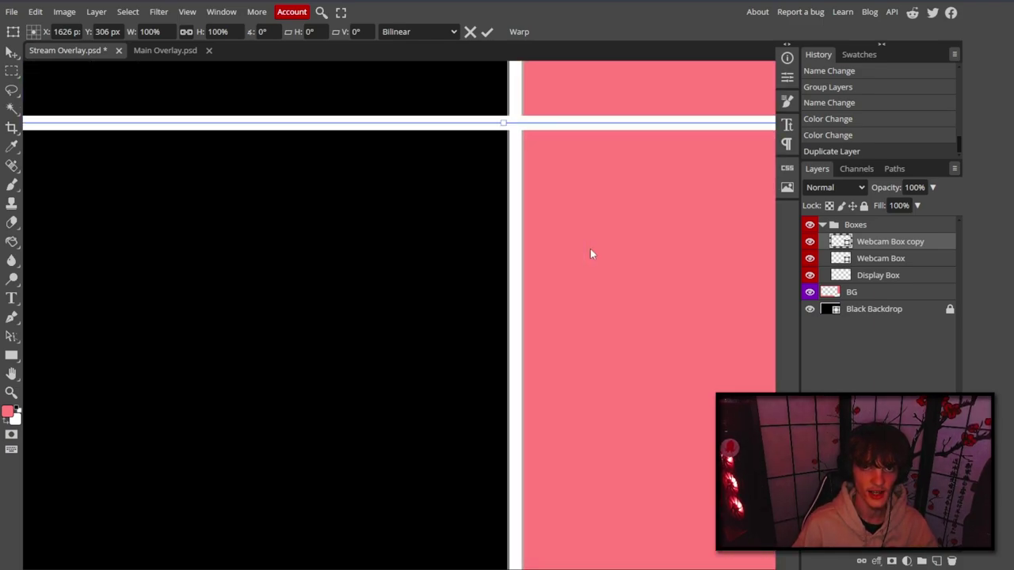
{"action": "scroll", "coordinate": [591, 254], "scroll_direction": "up", "scroll_amount": 3}
{"action": "scroll", "coordinate": [588, 251], "scroll_direction": "down", "scroll_amount": 1}
{"action": "scroll", "coordinate": [589, 251], "scroll_direction": "up", "scroll_amount": 1}
{"action": "scroll", "coordinate": [588, 251], "scroll_direction": "left", "scroll_amount": 3}
{"action": "scroll", "coordinate": [588, 250], "scroll_direction": "right", "scroll_amount": 5}
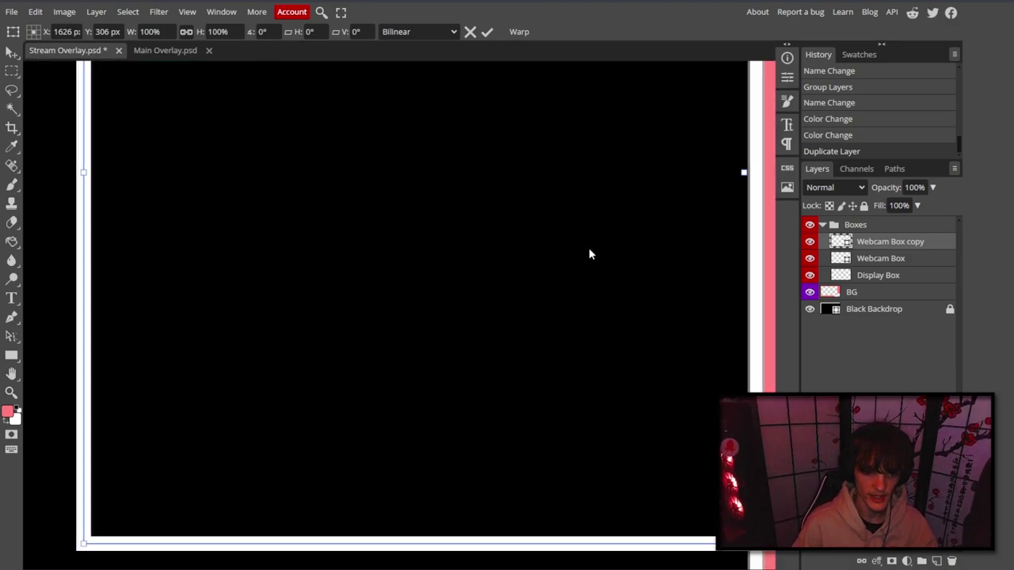
{"action": "scroll", "coordinate": [590, 264], "scroll_direction": "left", "scroll_amount": 3}
{"action": "scroll", "coordinate": [589, 259], "scroll_direction": "right", "scroll_amount": 5}
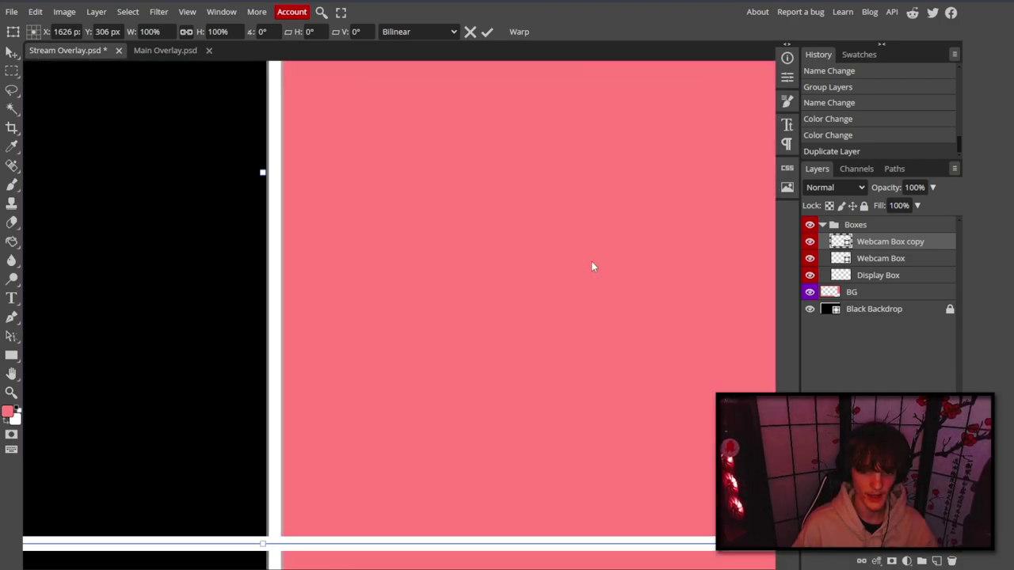
{"action": "scroll", "coordinate": [589, 261], "scroll_direction": "left", "scroll_amount": 3}
{"action": "scroll", "coordinate": [588, 261], "scroll_direction": "left", "scroll_amount": 3}
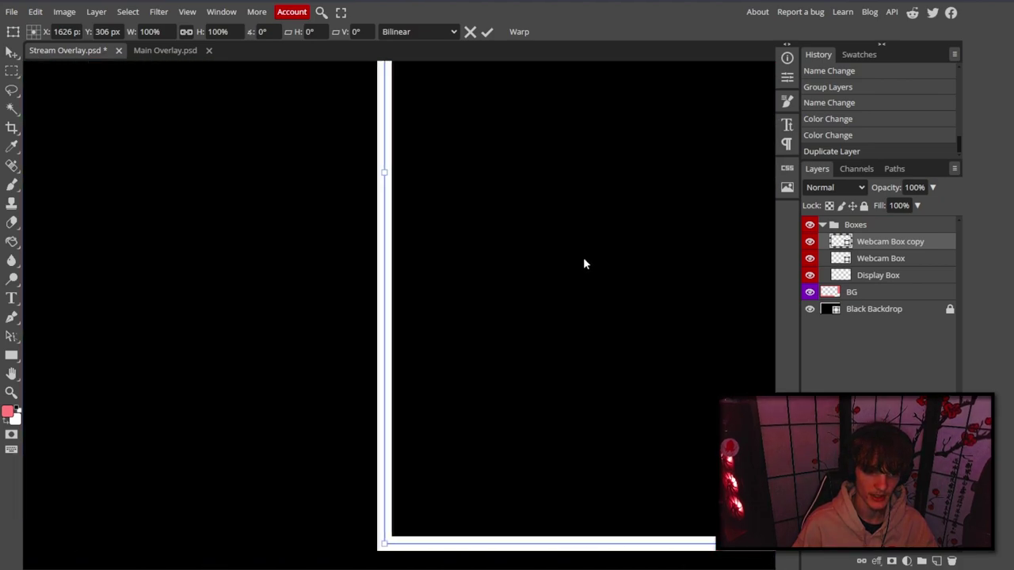
{"action": "scroll", "coordinate": [583, 256], "scroll_direction": "right", "scroll_amount": 5}
{"action": "scroll", "coordinate": [590, 258], "scroll_direction": "left", "scroll_amount": 2}
{"action": "scroll", "coordinate": [583, 260], "scroll_direction": "left", "scroll_amount": 10}
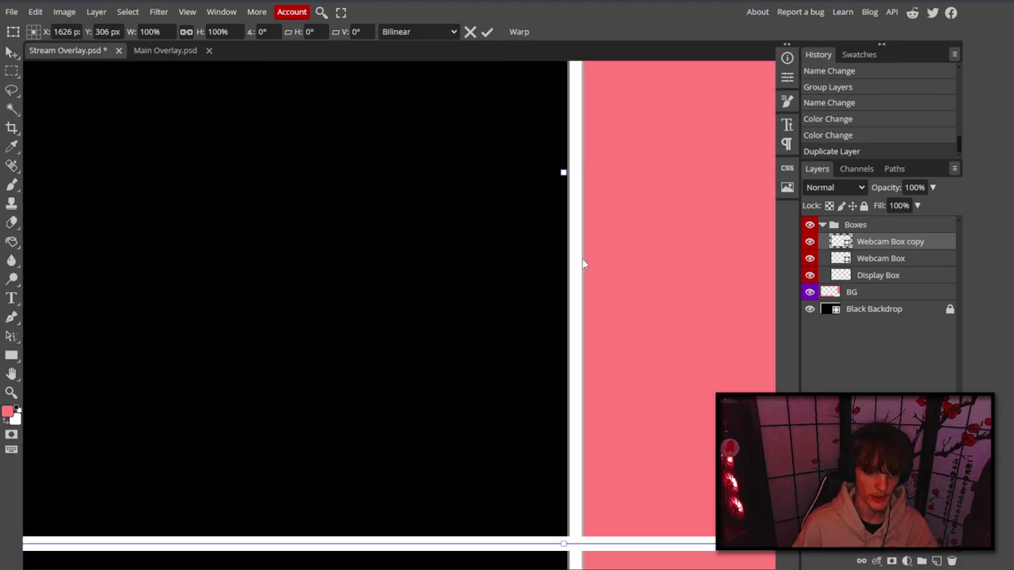
Apply the Webcam Box copy's upward move, placing it at a Y position of 266 px.
{"action": "key", "text": "Return"}
{"action": "scroll", "coordinate": [416, 311], "scroll_direction": "up", "scroll_amount": 5}
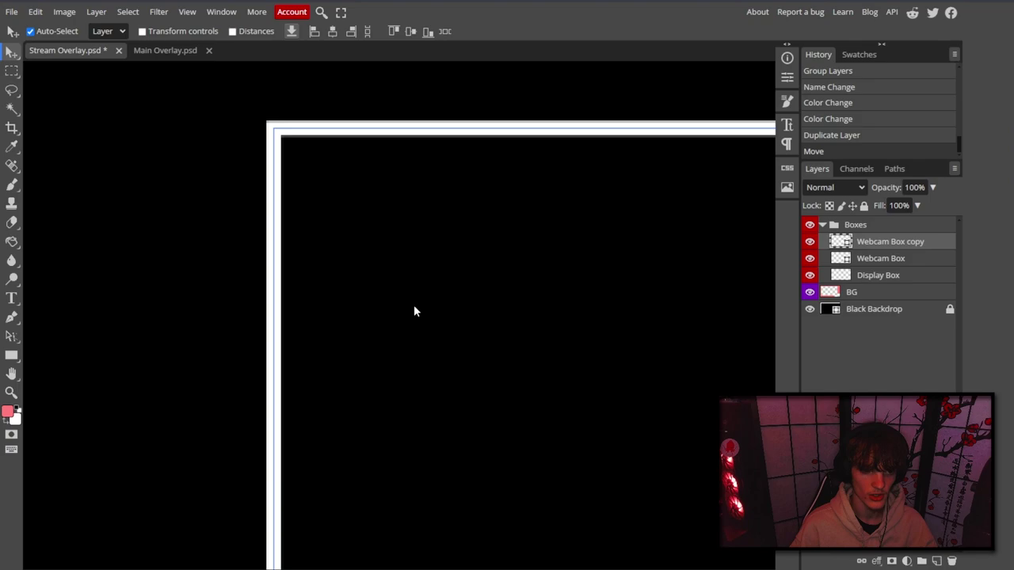
{"action": "scroll", "coordinate": [414, 311], "scroll_direction": "down", "scroll_amount": 4}
Free-transform the Webcam Box copy to 49% width from its left side, so its left border meets the Display Box's right border.
{"action": "key", "text": "ctrl+t"}
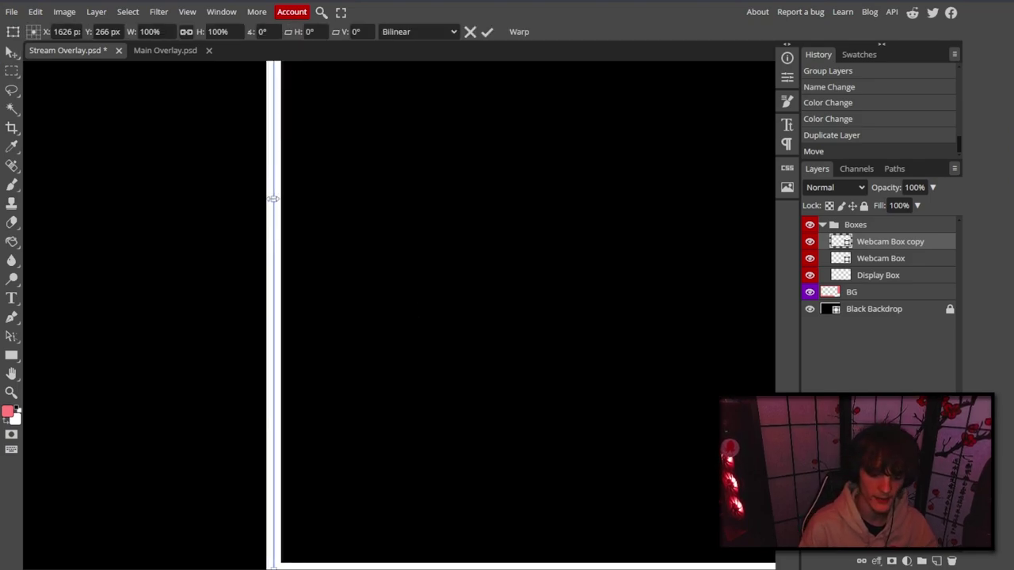
{"action": "key", "text": "ctrl+minus"}
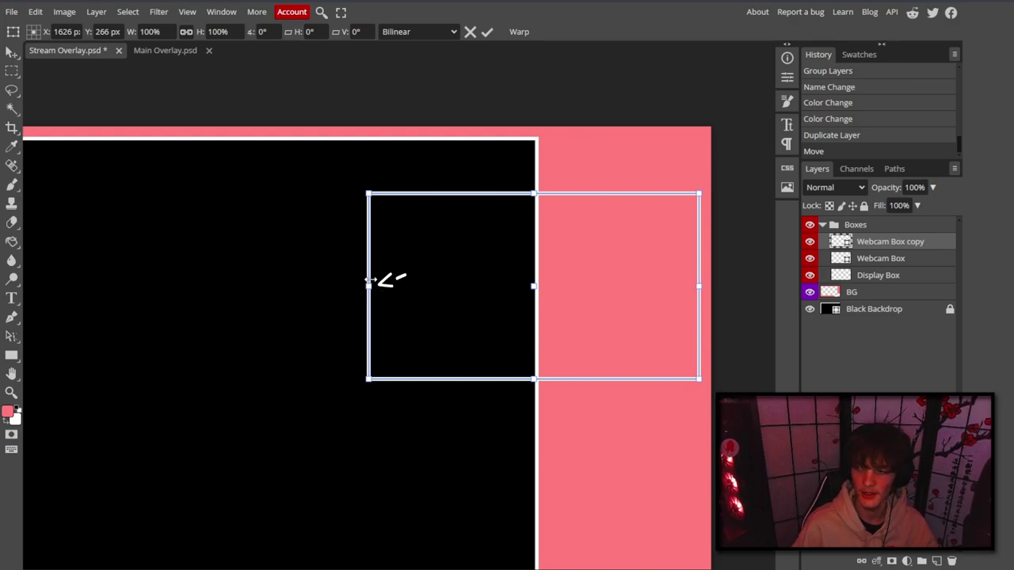
{"action": "key", "text": "ctrl+plus"}
{"action": "key", "text": "ctrl+plus"}
{"action": "key", "text": "ctrl+plus"}
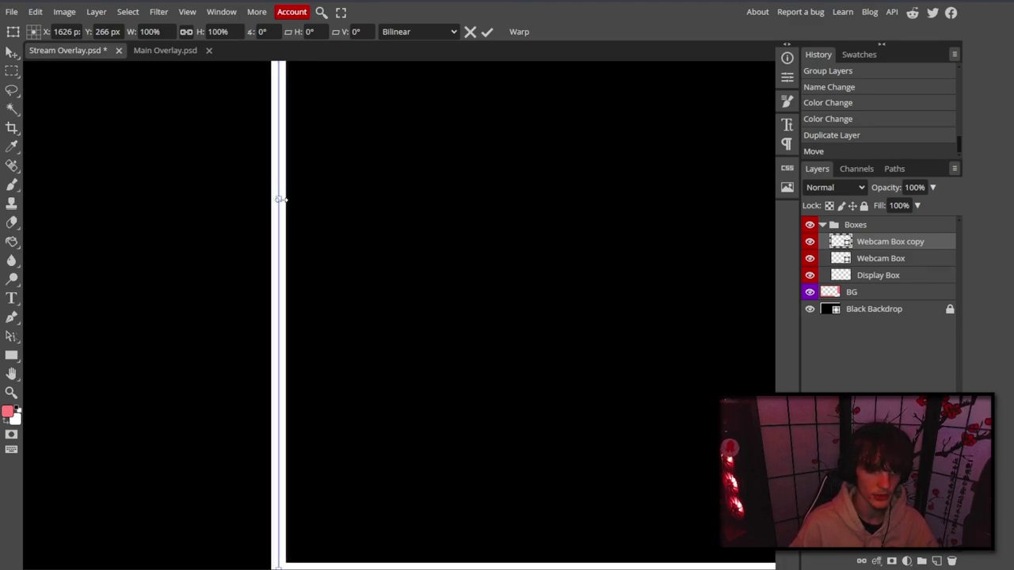
{"action": "left_click_drag", "start_coordinate": [280, 200], "coordinate": [521, 204]}
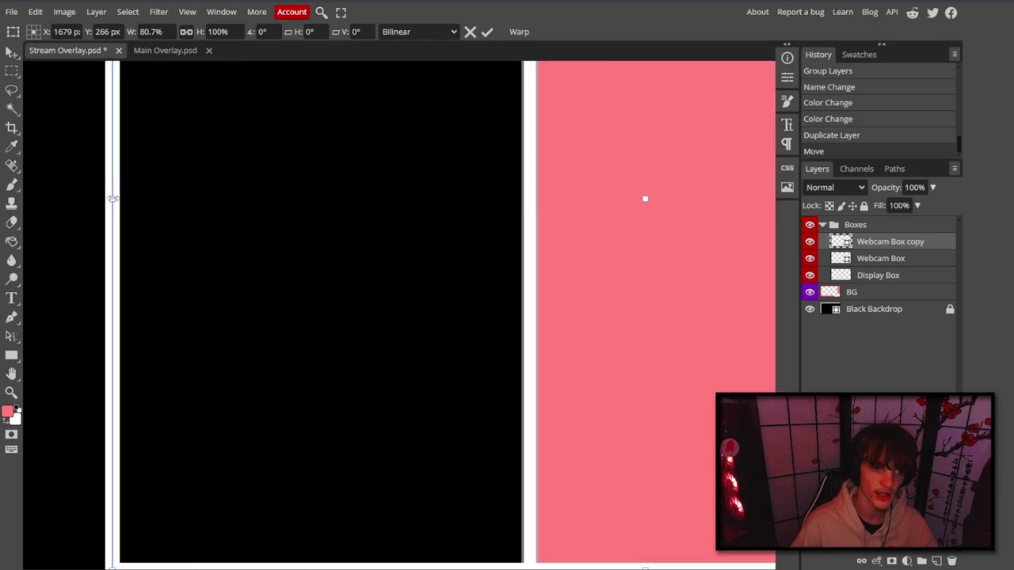
{"action": "left_click_drag", "start_coordinate": [113, 199], "coordinate": [528, 213]}
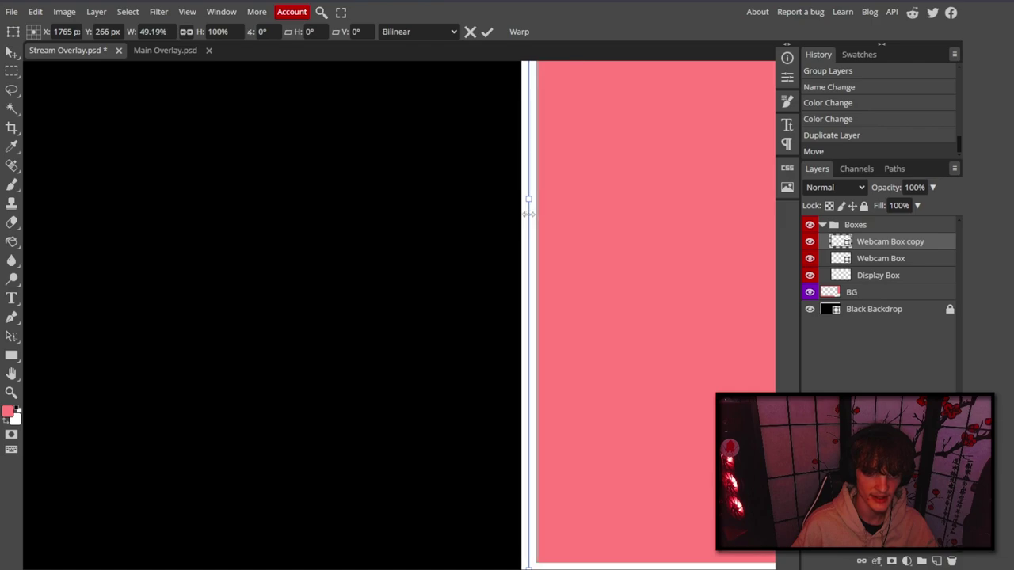
{"action": "scroll", "coordinate": [561, 242], "scroll_direction": "up", "scroll_amount": 3}
{"action": "scroll", "coordinate": [559, 239], "scroll_direction": "down", "scroll_amount": 3}
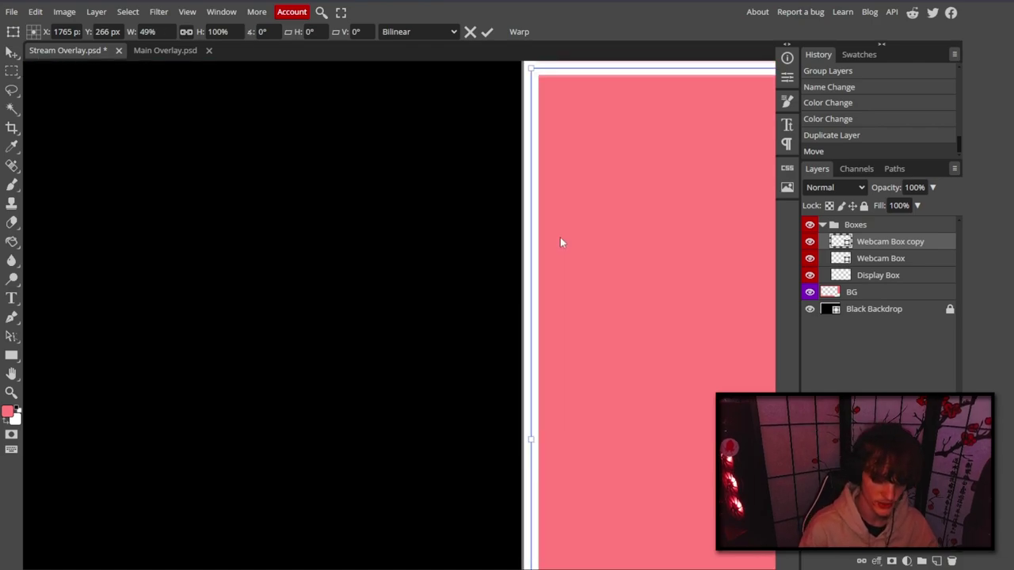
{"action": "key", "text": "ctrl+minus"}
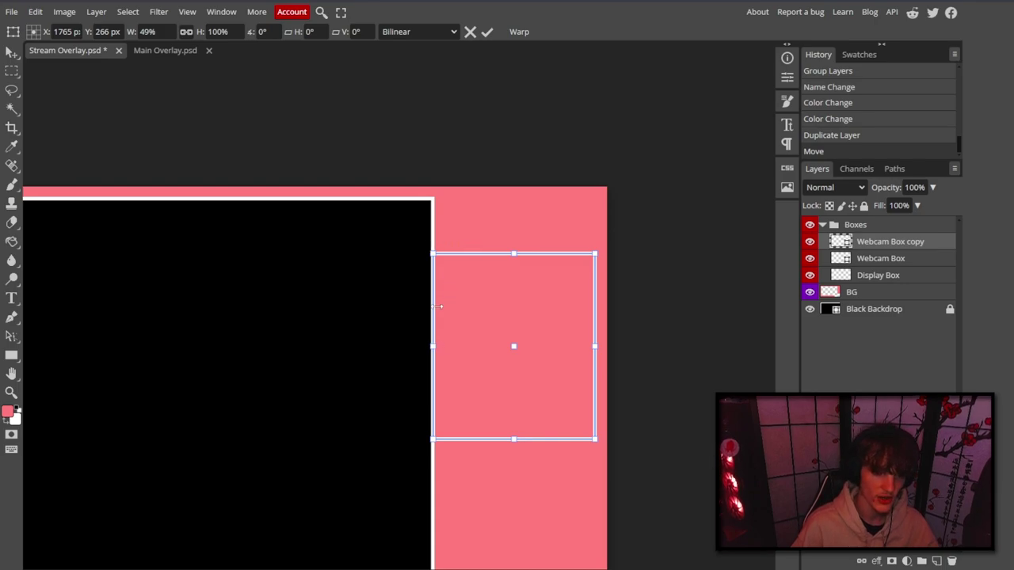
{"action": "key", "text": "Return"}
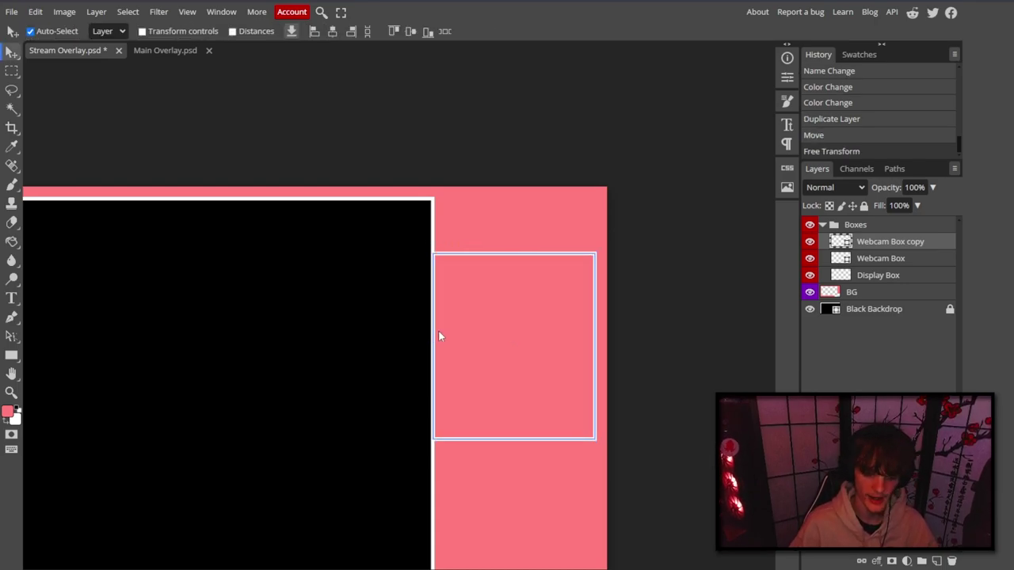
Narrow the Webcam Box copy to 92.57% width and position it at X 1776 px, with even gaps to the Display Box and canvas edge.
{"action": "key", "text": "ctrl+t"}
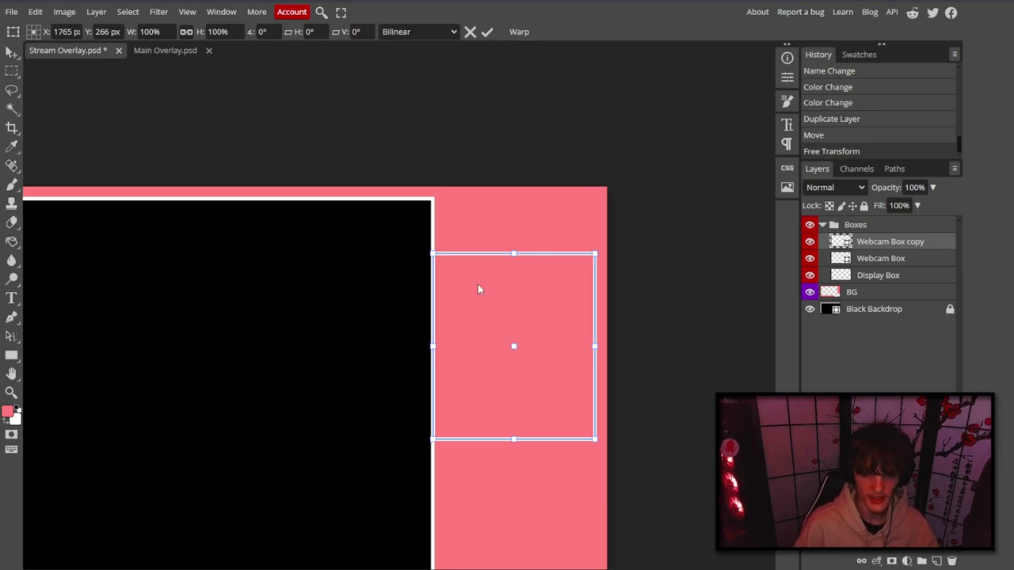
{"action": "key", "text": "shift+Right"}
{"action": "key", "text": "shift+Right"}
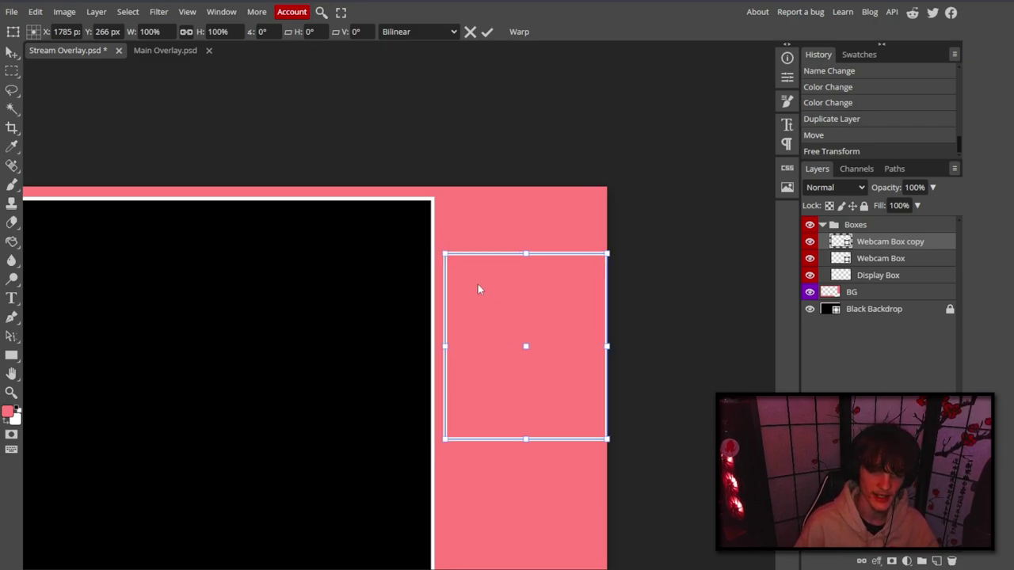
{"action": "key", "text": "shift+Right"}
{"action": "key", "text": "shift+Right"}
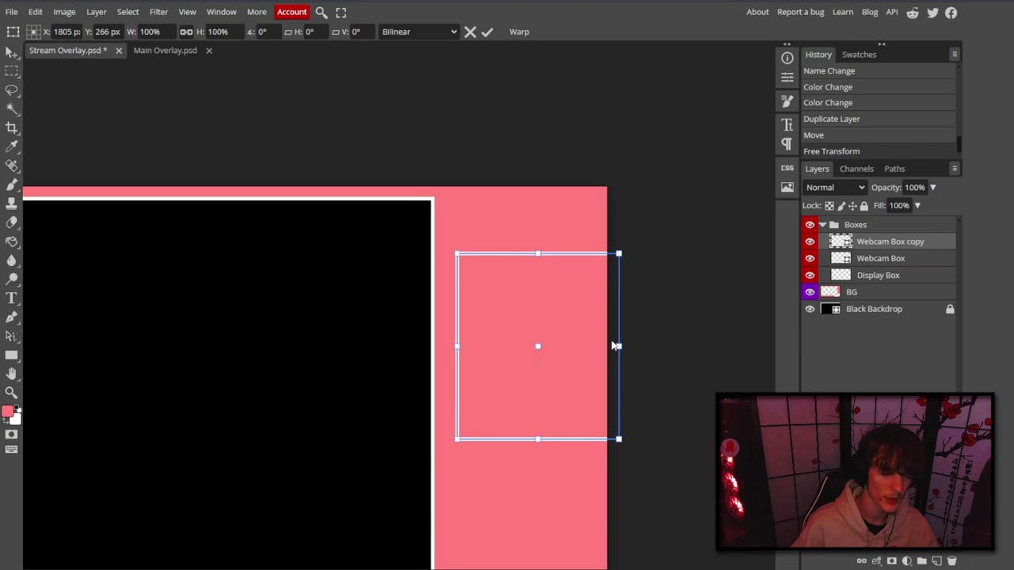
{"action": "left_click_drag", "start_coordinate": [618, 345], "coordinate": [608, 346]}
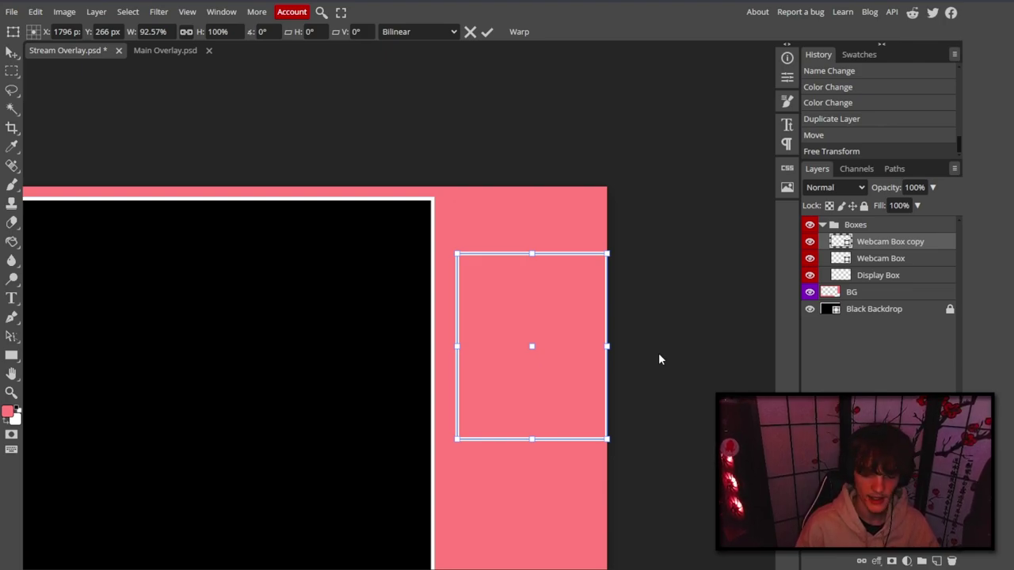
{"action": "key", "text": "shift+Left"}
{"action": "key", "text": "shift+Left"}
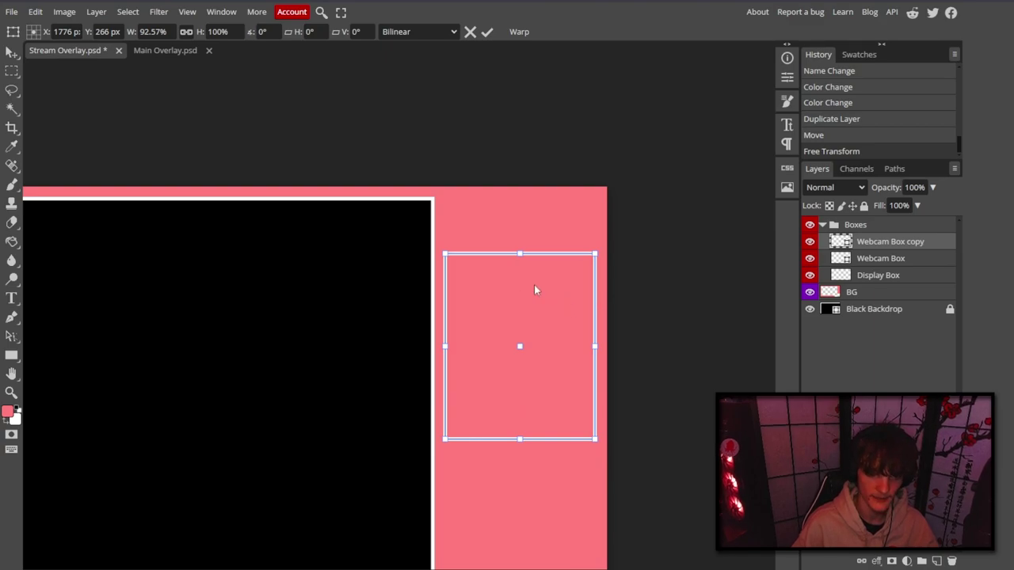
Move the Webcam Box copy straight up to a Y position of 176 px, near the Display Box's top border.
{"action": "key", "text": "shift+Up"}
{"action": "key", "text": "shift+Up"}
{"action": "key", "text": "shift+Up"}
{"action": "key", "text": "shift+Up"}
{"action": "key", "text": "shift+Up"}
{"action": "key", "text": "shift+Up"}
{"action": "key", "text": "shift+Up"}
{"action": "key", "text": "shift+Up"}
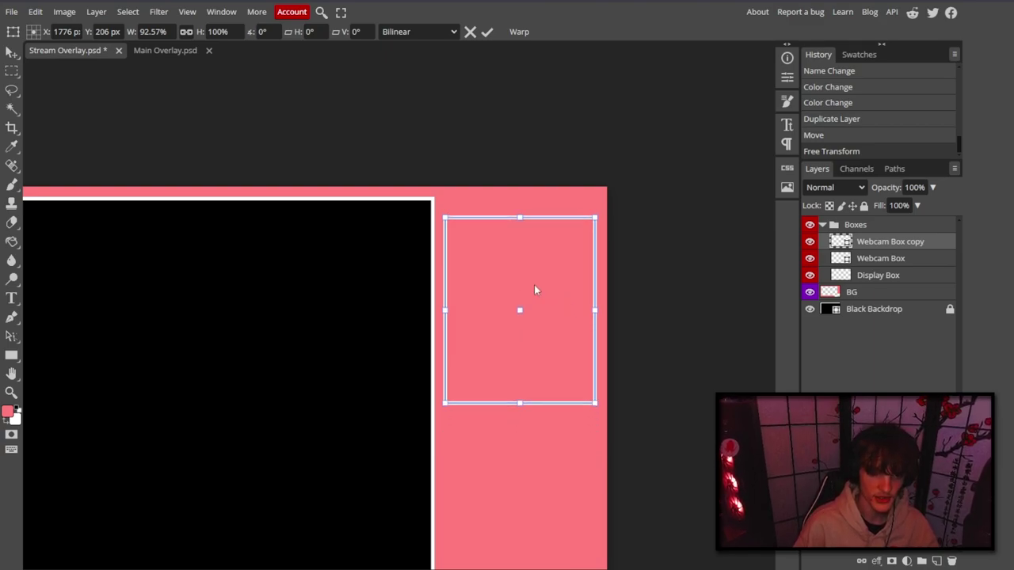
{"action": "key", "text": "shift+Up"}
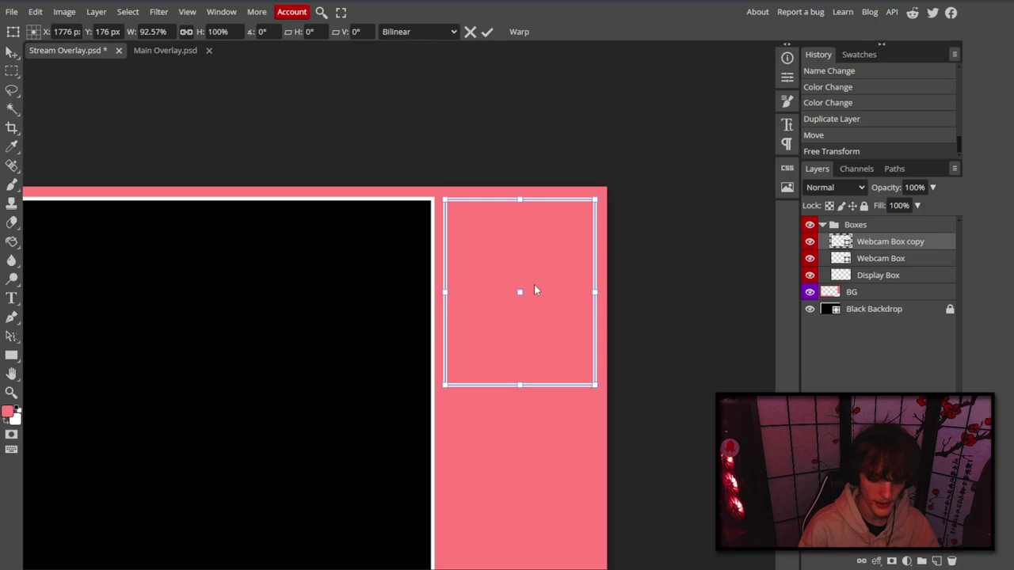
Nudge the Webcam Box copy up to Y 175 px, flush with the Display Box's top border, and apply the transform.
{"action": "key", "text": "ctrl+minus"}
{"action": "key", "text": "ctrl+plus"}
{"action": "key", "text": "ctrl+plus"}
{"action": "key", "text": "ctrl+plus"}
{"action": "key", "text": "ctrl+plus"}
{"action": "key", "text": "ctrl+minus"}
{"action": "key", "text": "ctrl+minus"}
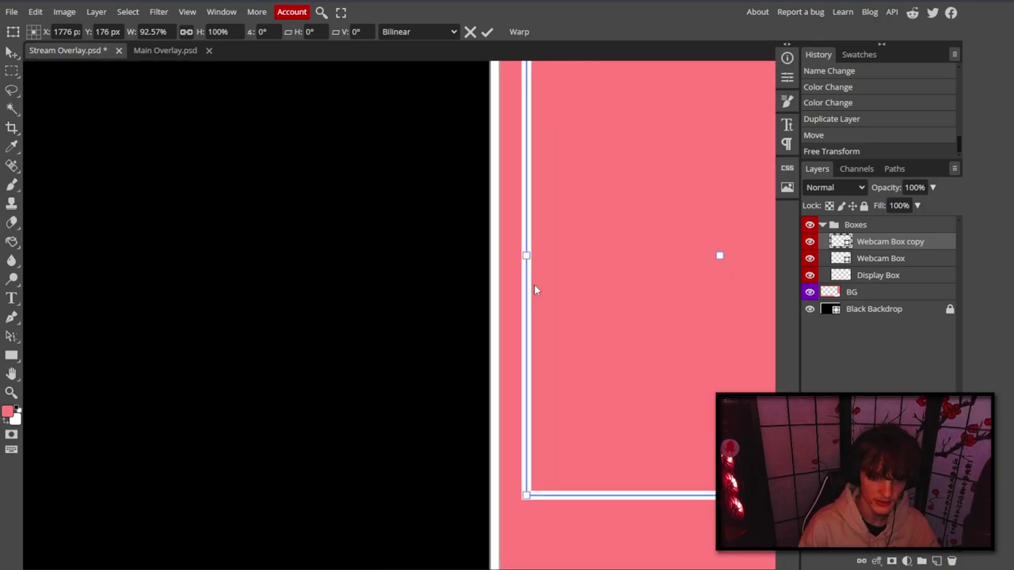
{"action": "key", "text": "ctrl+plus"}
{"action": "key", "text": "ctrl+plus"}
{"action": "scroll", "coordinate": [544, 283], "scroll_direction": "up", "scroll_amount": 2}
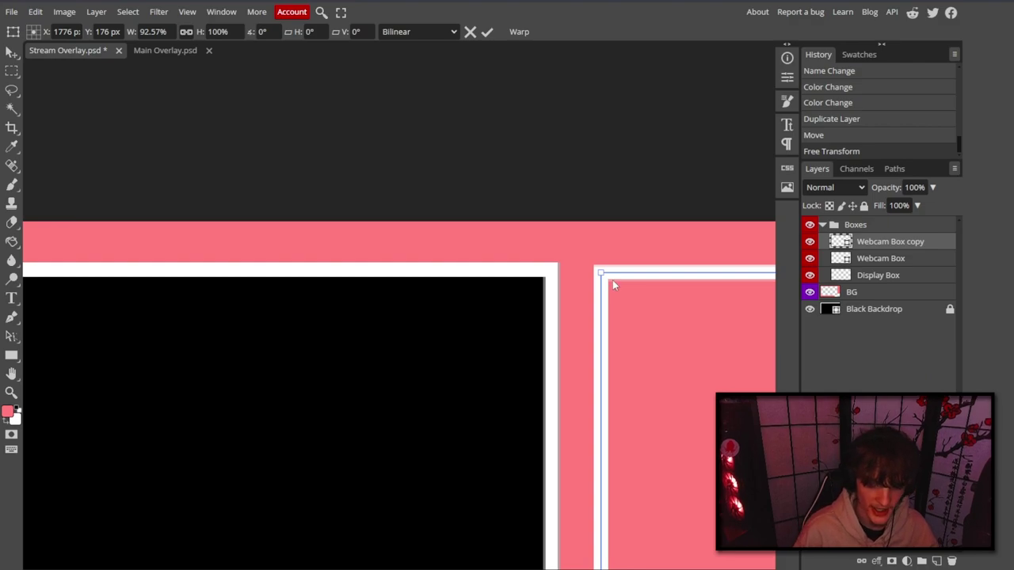
{"action": "key", "text": "Up"}
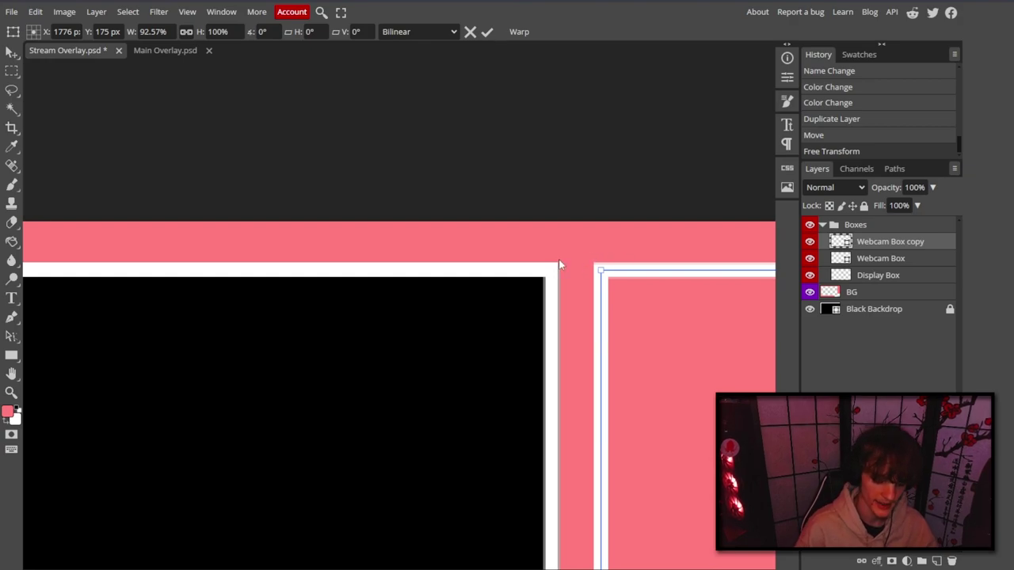
{"action": "key", "text": "Return"}
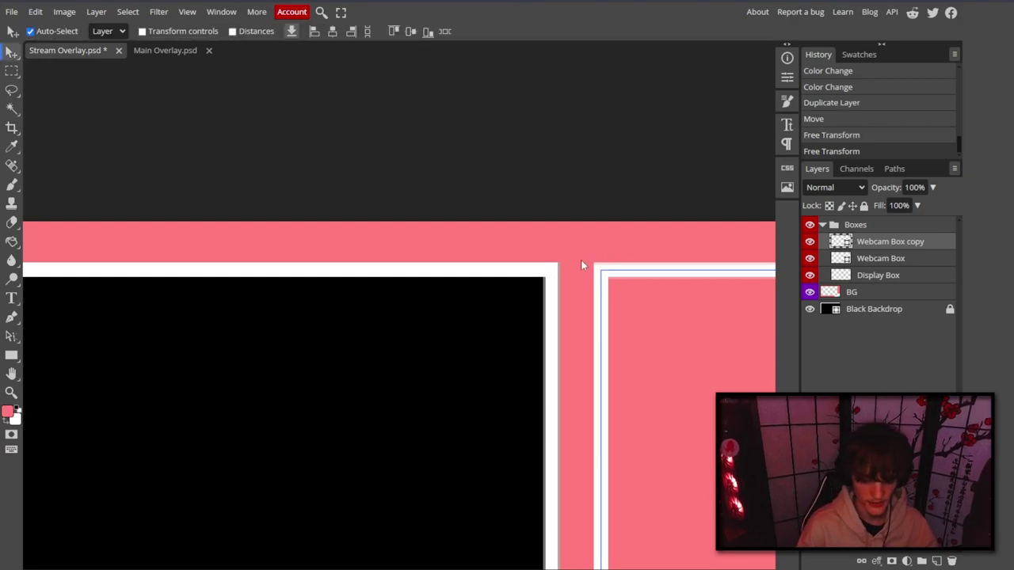
Free-transform the Webcam Box copy to make it taller by extending its bottom edge downward, keeping its top border in place.
{"action": "key", "text": "ctrl+minus"}
{"action": "key", "text": "ctrl+minus"}
{"action": "scroll", "coordinate": [545, 253], "scroll_direction": "down", "scroll_amount": 3}
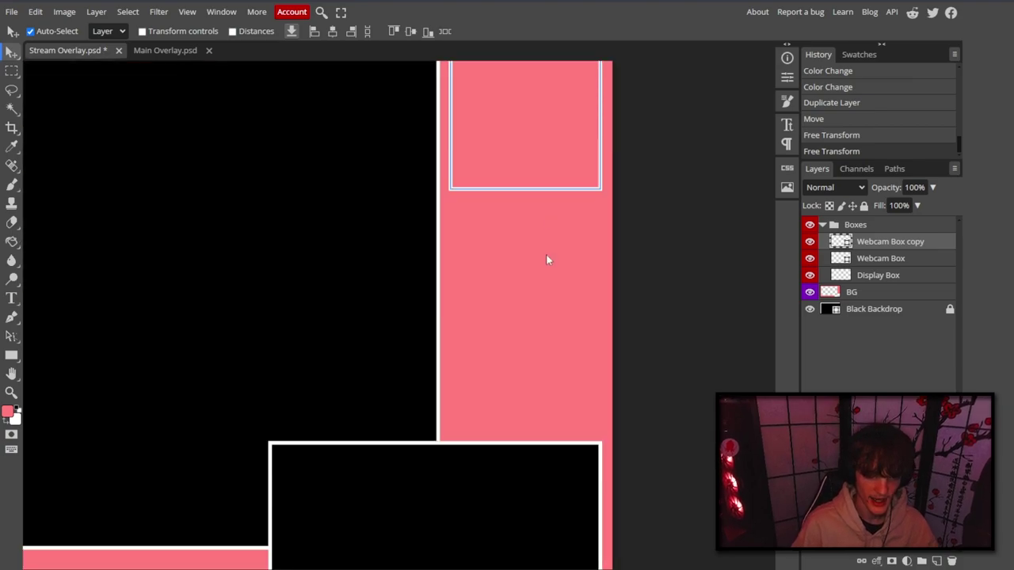
{"action": "key", "text": "ctrl+minus"}
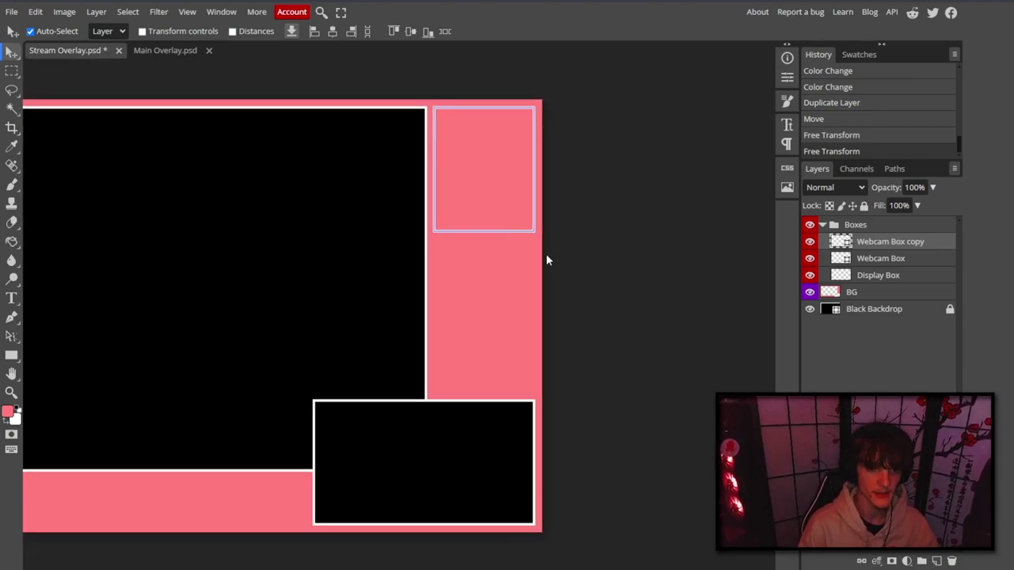
{"action": "scroll", "coordinate": [519, 264], "scroll_direction": "up", "scroll_amount": 1}
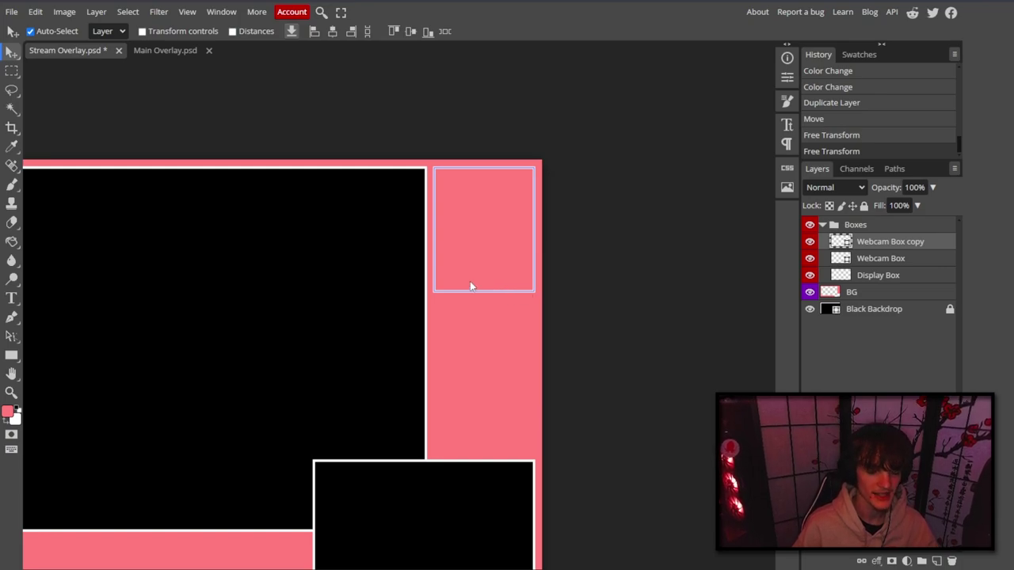
{"action": "key", "text": "ctrl+t"}
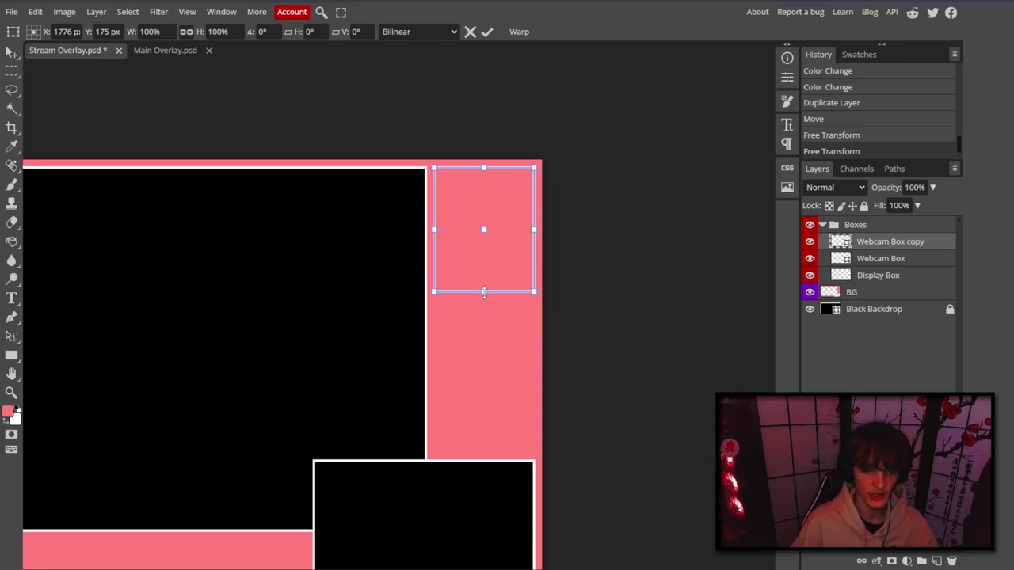
{"action": "left_click_drag", "start_coordinate": [484, 293], "coordinate": [485, 331]}
{"action": "key", "text": "Return"}
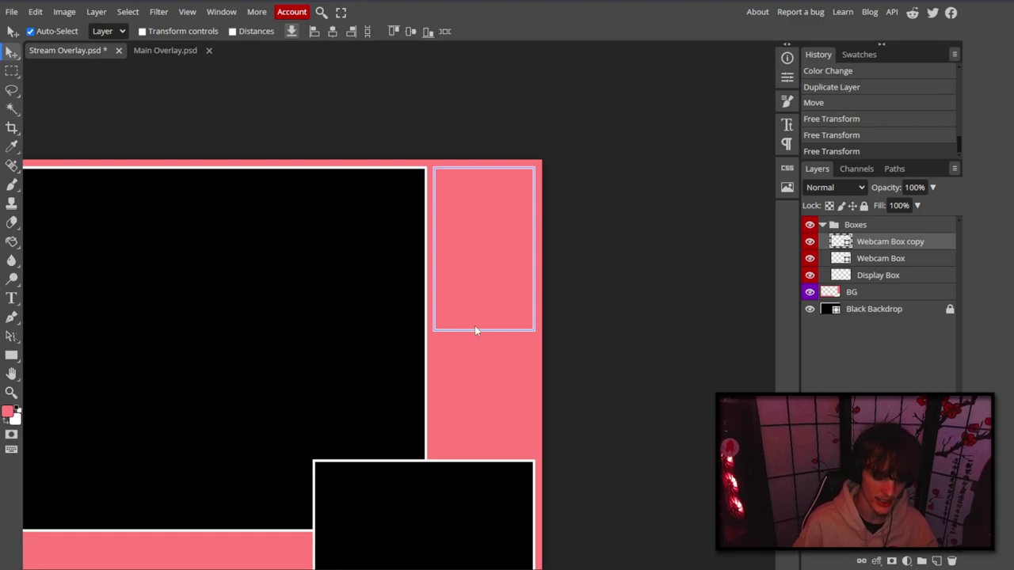
Move the Webcam Box copy straight down until its bottom border sits just above the Webcam Box.
{"action": "key", "text": "shift+Down"}
{"action": "key", "text": "shift+Down"}
{"action": "key", "text": "shift+Down"}
{"action": "key", "text": "shift+Down"}
{"action": "key", "text": "shift+Down"}
{"action": "key", "text": "shift+Down"}
{"action": "key", "text": "shift+Down"}
{"action": "key", "text": "shift+Down"}
{"action": "key", "text": "shift+Down"}
{"action": "key", "text": "shift+Down"}
{"action": "key", "text": "shift+Down"}
{"action": "key", "text": "shift+Down"}
{"action": "key", "text": "shift+Down"}
{"action": "key", "text": "shift+Down"}
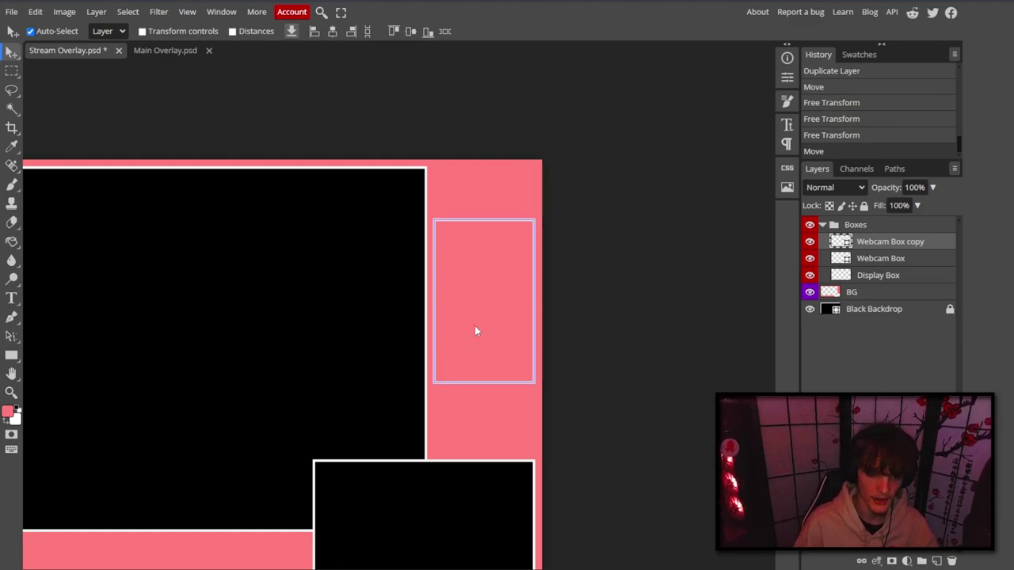
{"action": "key", "text": "shift+Down"}
{"action": "key", "text": "shift+Down"}
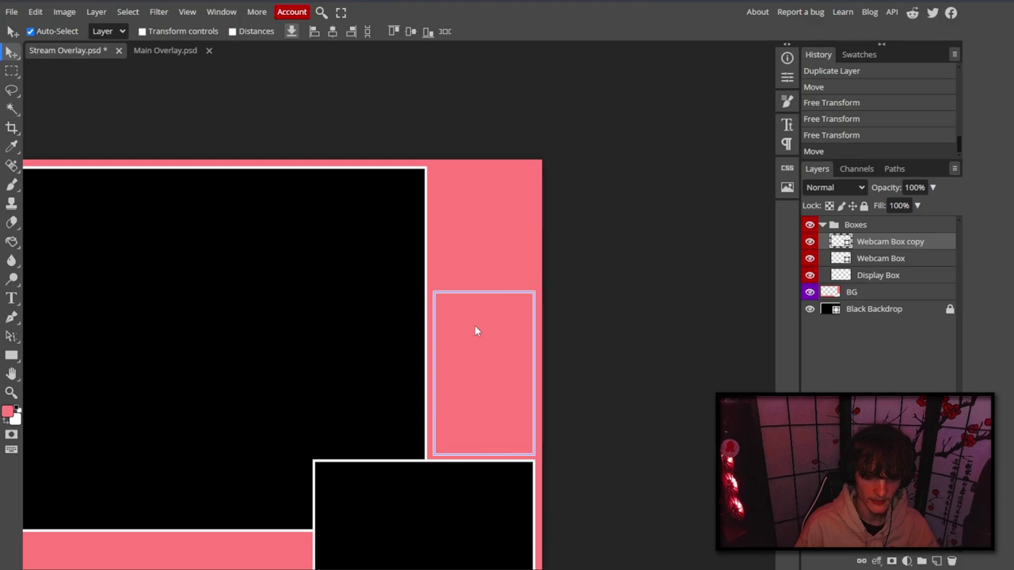
Nudge the Webcam Box copy upward to leave a small pink gap between its bottom border and the Webcam Box.
{"action": "scroll", "coordinate": [475, 331], "scroll_direction": "down", "scroll_amount": 3}
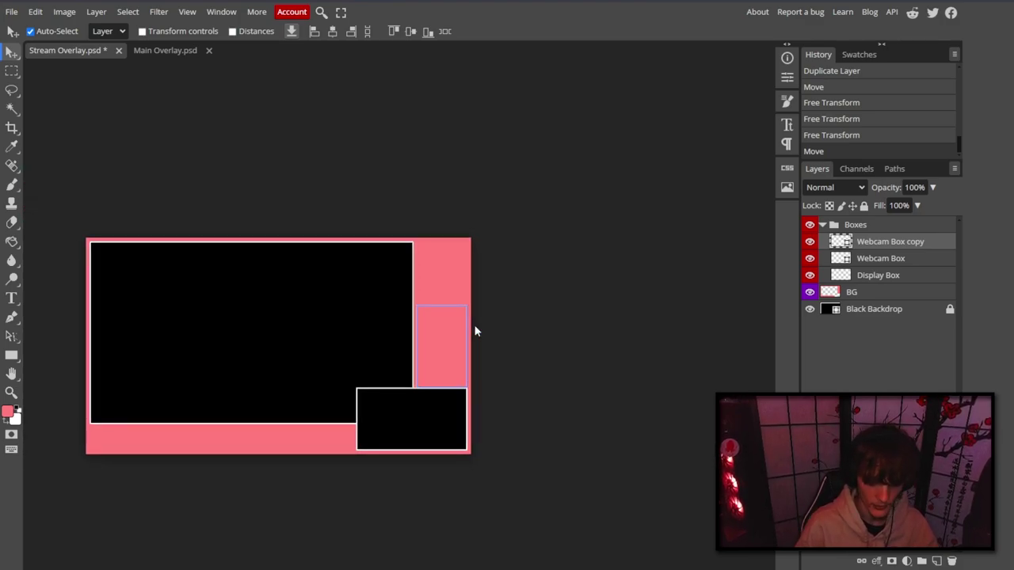
{"action": "scroll", "coordinate": [475, 331], "scroll_direction": "up", "scroll_amount": 6}
{"action": "scroll", "coordinate": [523, 339], "scroll_direction": "down", "scroll_amount": 3}
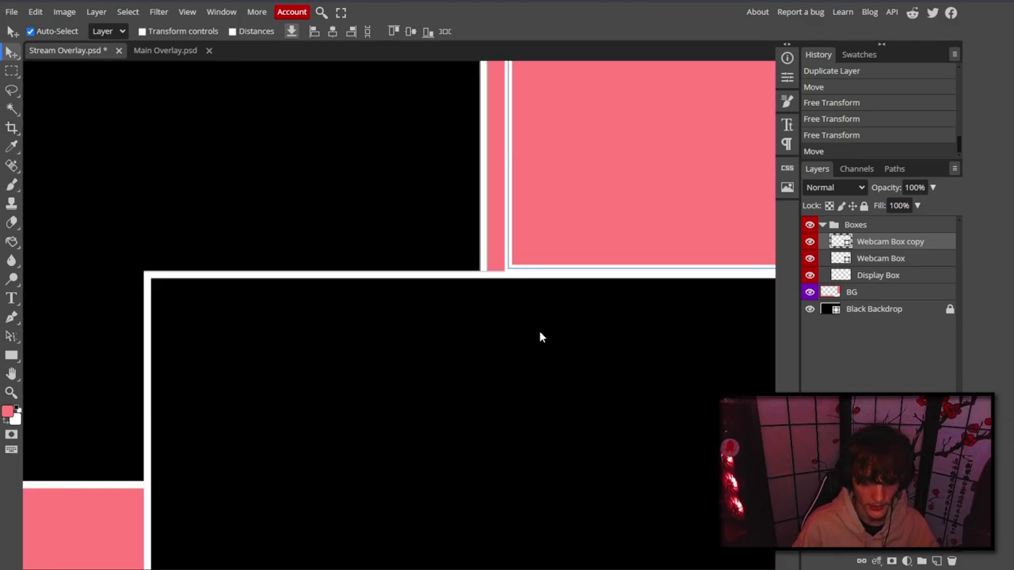
{"action": "scroll", "coordinate": [540, 337], "scroll_direction": "up", "scroll_amount": 2}
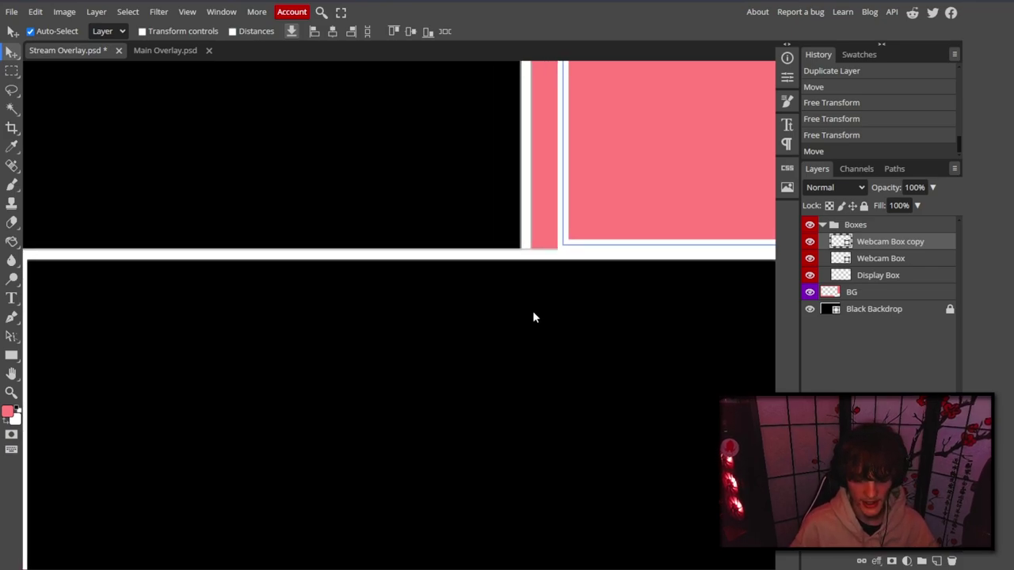
{"action": "key", "text": "Up"}
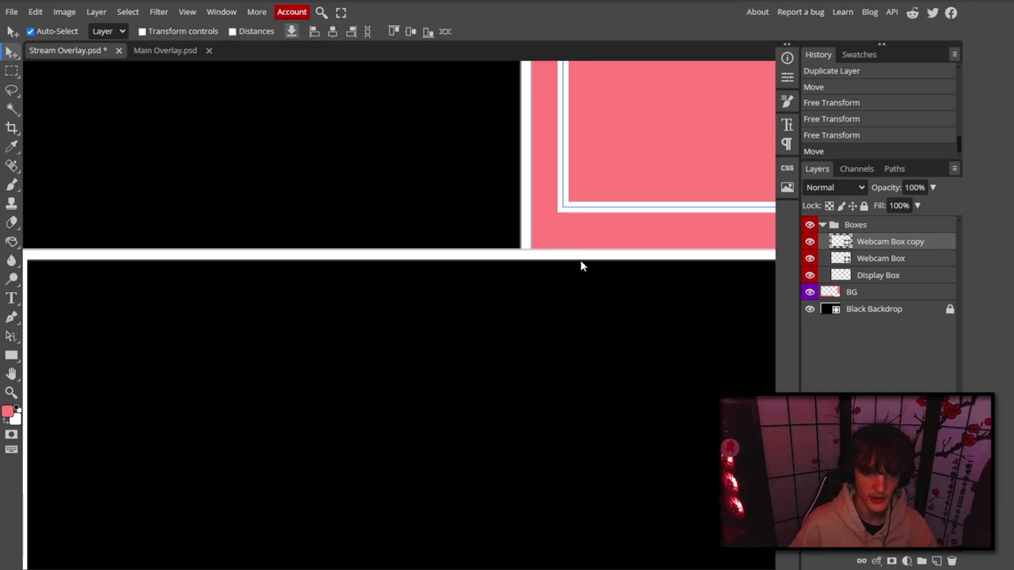
{"action": "key", "text": "ctrl+minus"}
{"action": "key", "text": "ctrl+minus"}
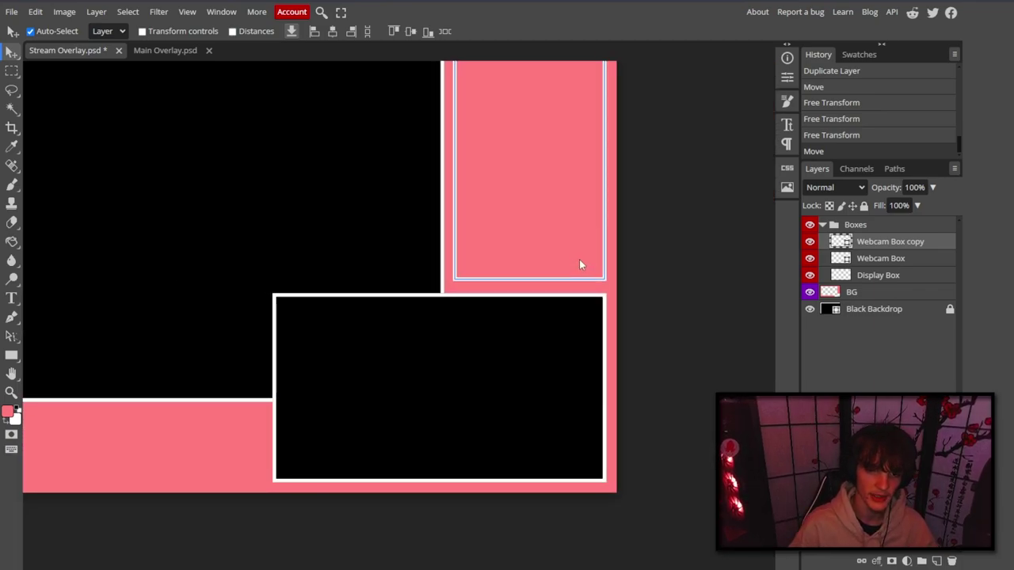
Examine the spacing of the boxes across the whole overlay and compare the layout with the Main Overlay.psd reference.
{"action": "scroll", "coordinate": [579, 259], "scroll_direction": "up", "scroll_amount": 3}
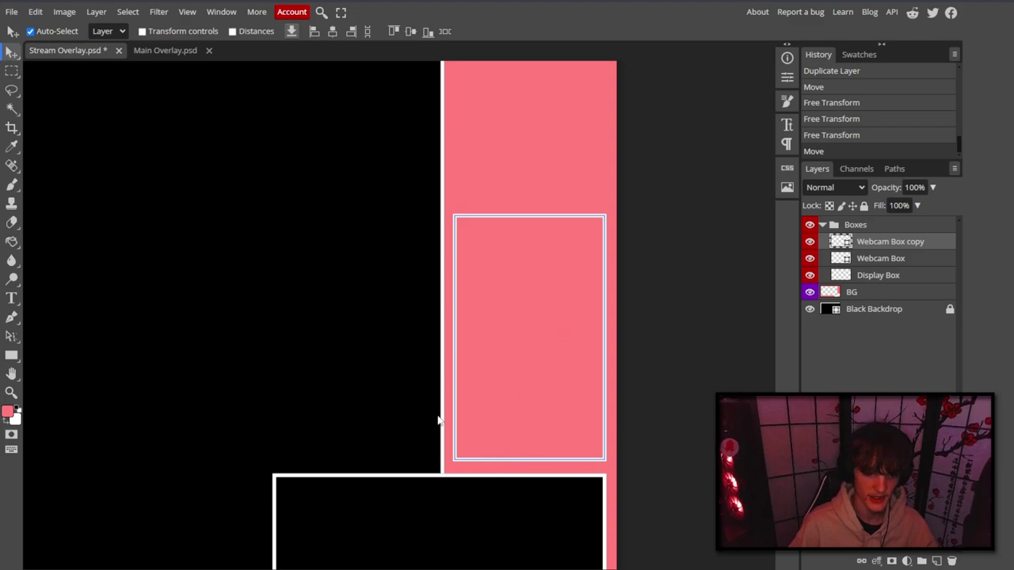
{"action": "scroll", "coordinate": [555, 369], "scroll_direction": "up", "scroll_amount": 3}
{"action": "key", "text": "ctrl+minus"}
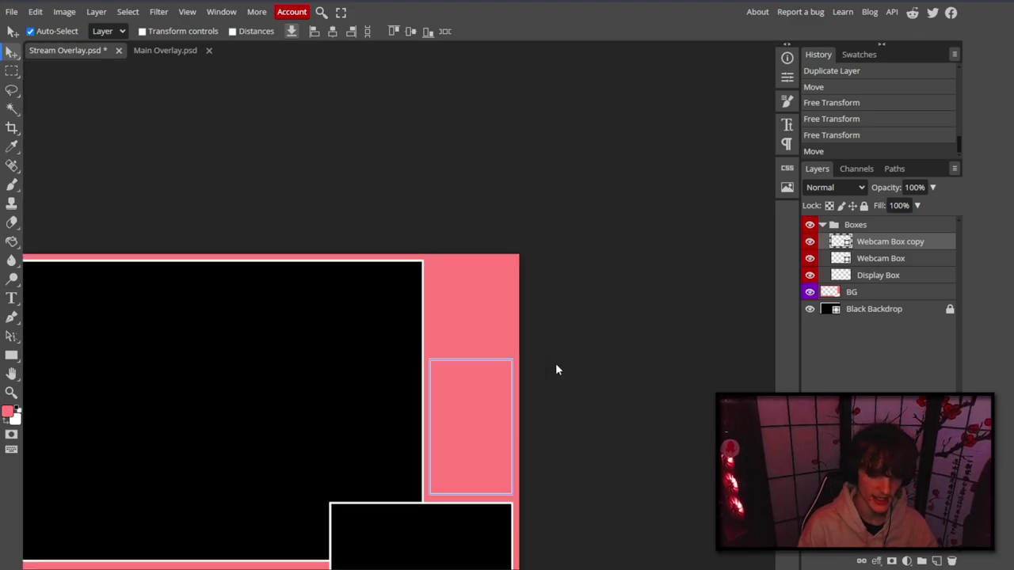
{"action": "scroll", "coordinate": [436, 363], "scroll_direction": "right", "scroll_amount": 1}
{"action": "scroll", "coordinate": [436, 360], "scroll_direction": "left", "scroll_amount": 1}
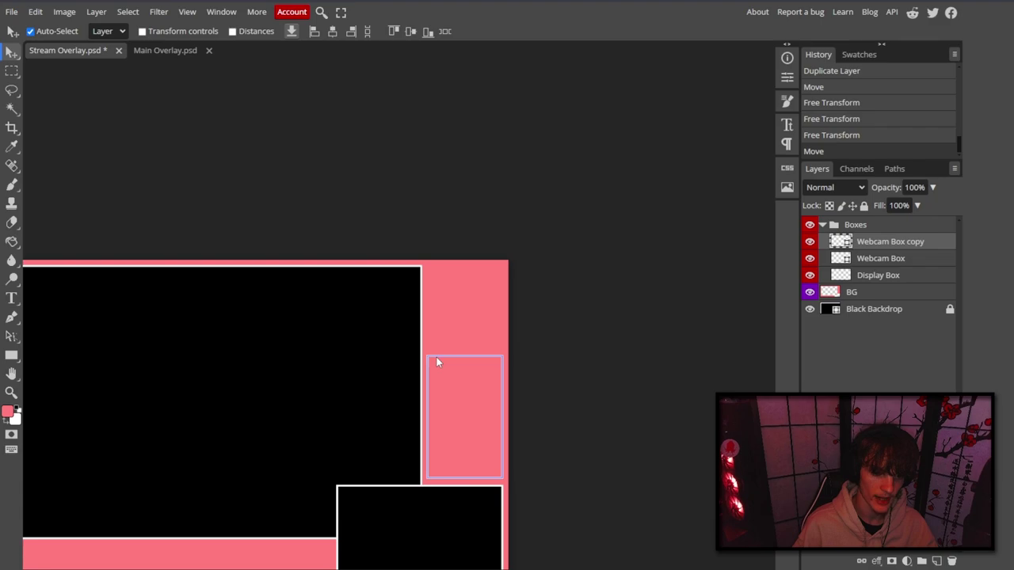
{"action": "scroll", "coordinate": [436, 357], "scroll_direction": "down", "scroll_amount": 1}
{"action": "scroll", "coordinate": [437, 362], "scroll_direction": "left", "scroll_amount": 3}
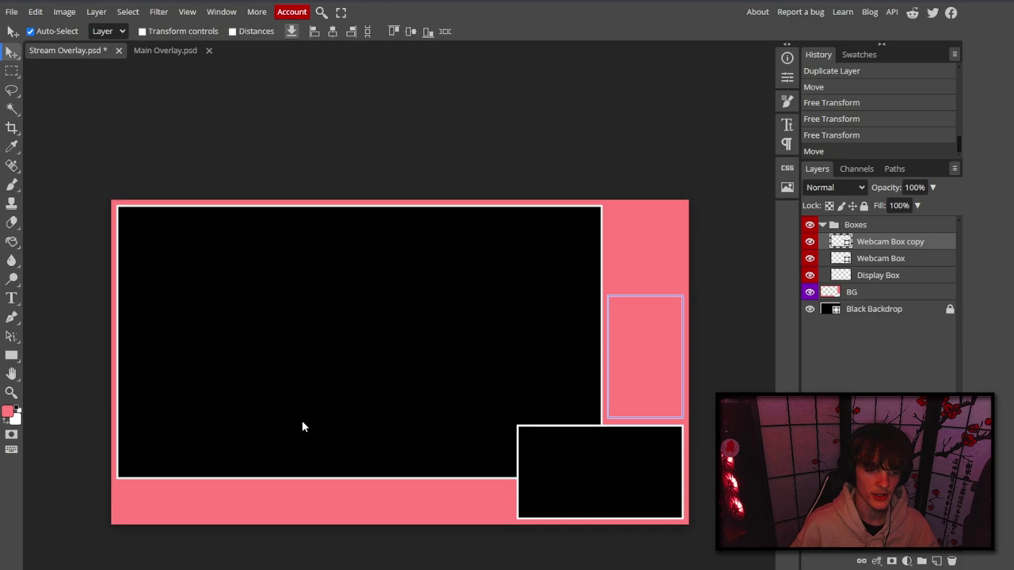
{"action": "left_click", "coordinate": [160, 51]}
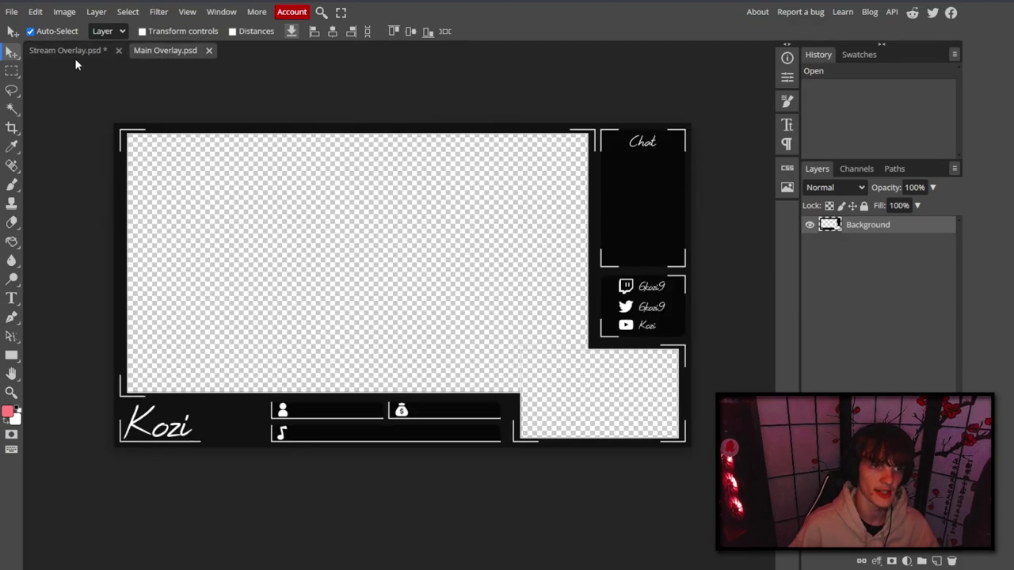
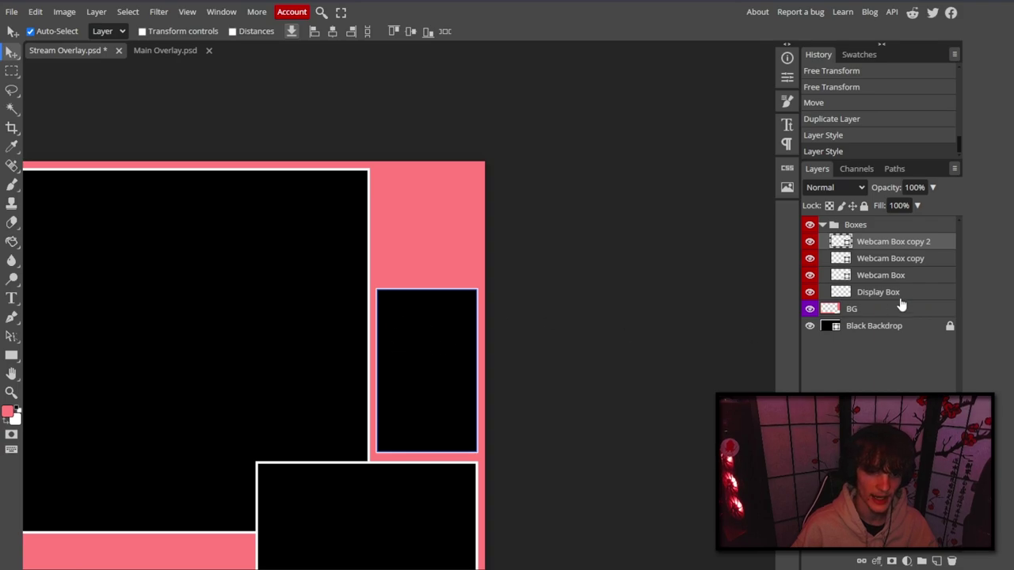
Lower the opacity of the black-filled Webcam Box copy 2 layer to 75%.
{"action": "left_click", "coordinate": [897, 295]}
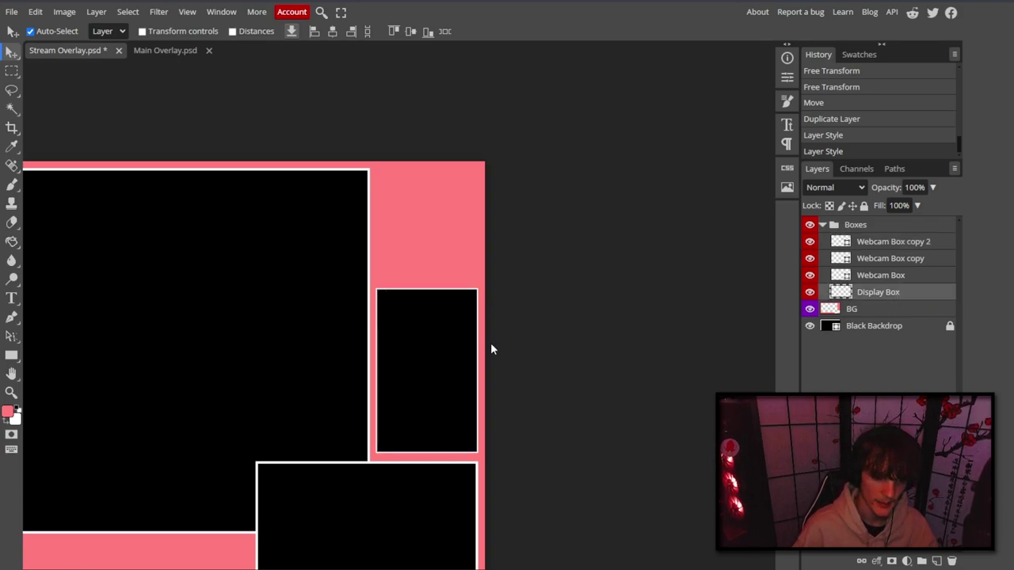
{"action": "scroll", "coordinate": [464, 349], "scroll_direction": "down", "scroll_amount": 1}
{"action": "scroll", "coordinate": [464, 348], "scroll_direction": "up", "scroll_amount": 2}
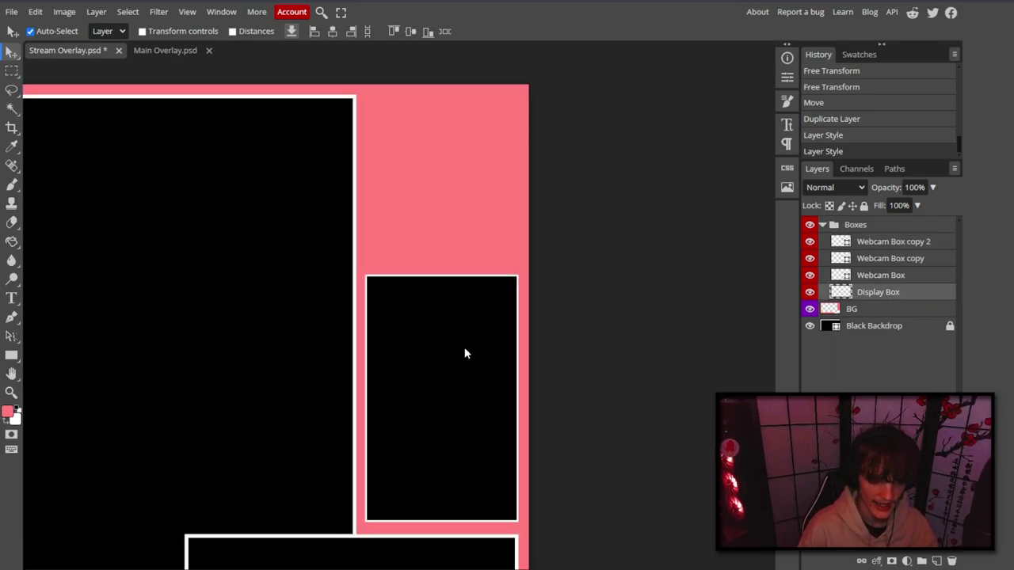
{"action": "scroll", "coordinate": [506, 277], "scroll_direction": "down", "scroll_amount": 2}
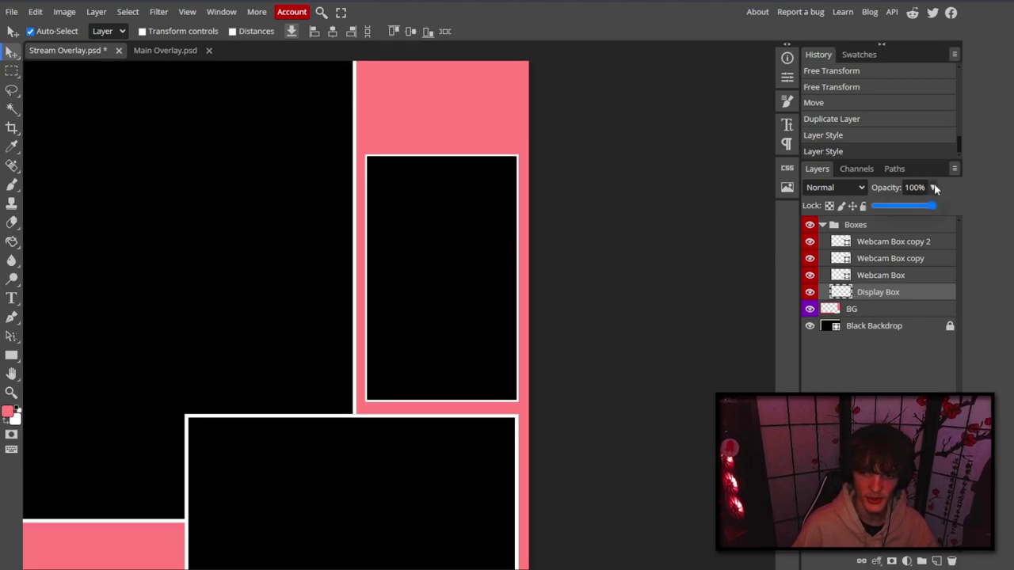
{"action": "left_click", "coordinate": [901, 245]}
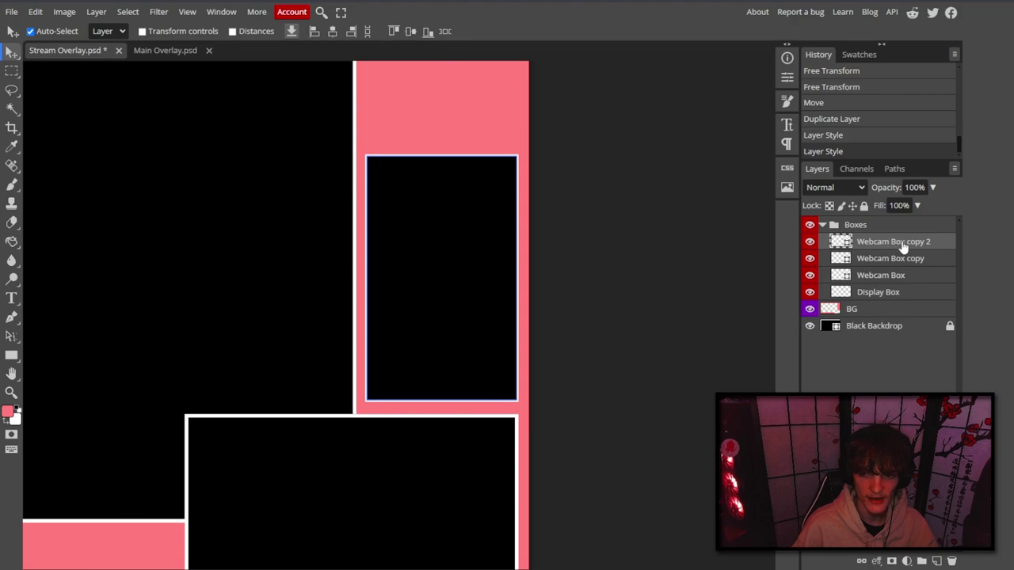
{"action": "left_click", "coordinate": [936, 190]}
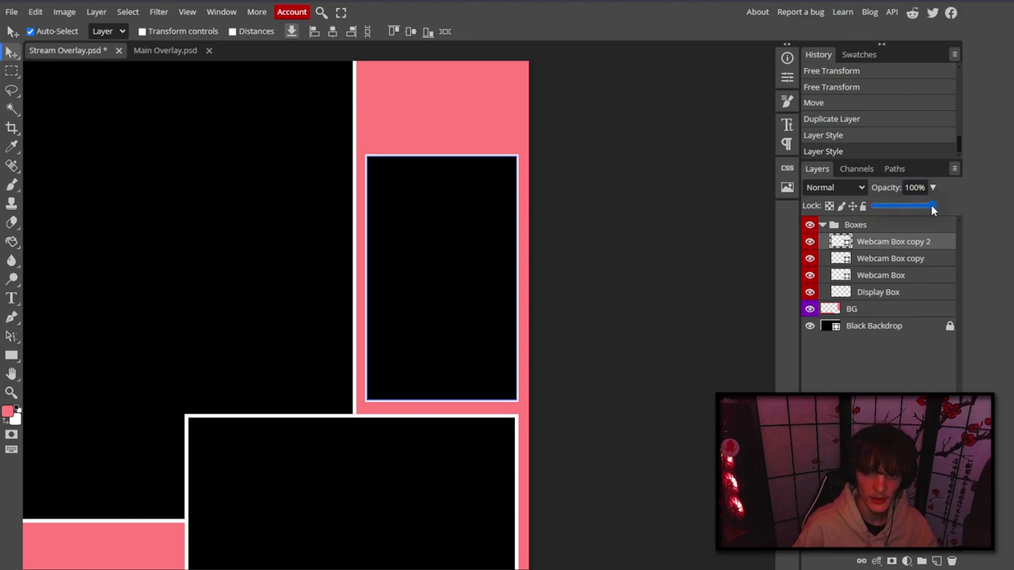
{"action": "left_click_drag", "start_coordinate": [930, 205], "coordinate": [921, 208]}
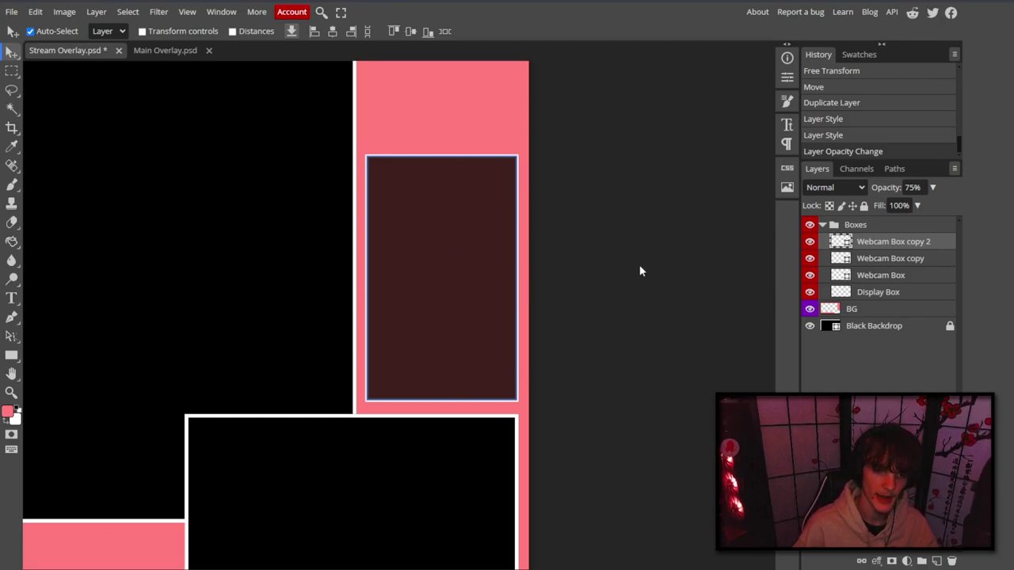
Rename the Webcam Box copy 2 layer to Chatbox Backdrop and the Webcam Box copy layer to Chatbox.
{"action": "double_click", "coordinate": [899, 242]}
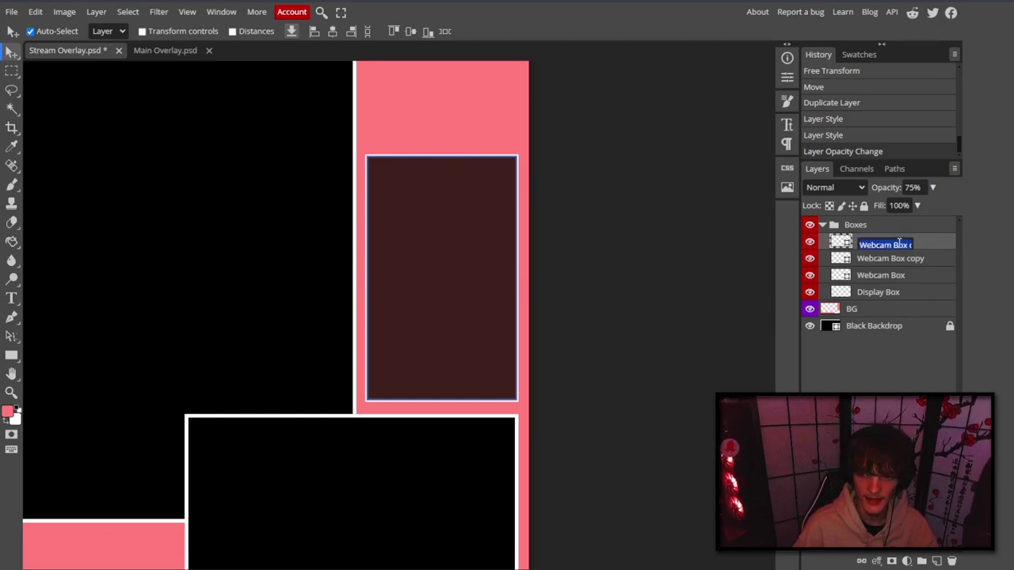
{"action": "type", "text": "Chatrbo"}
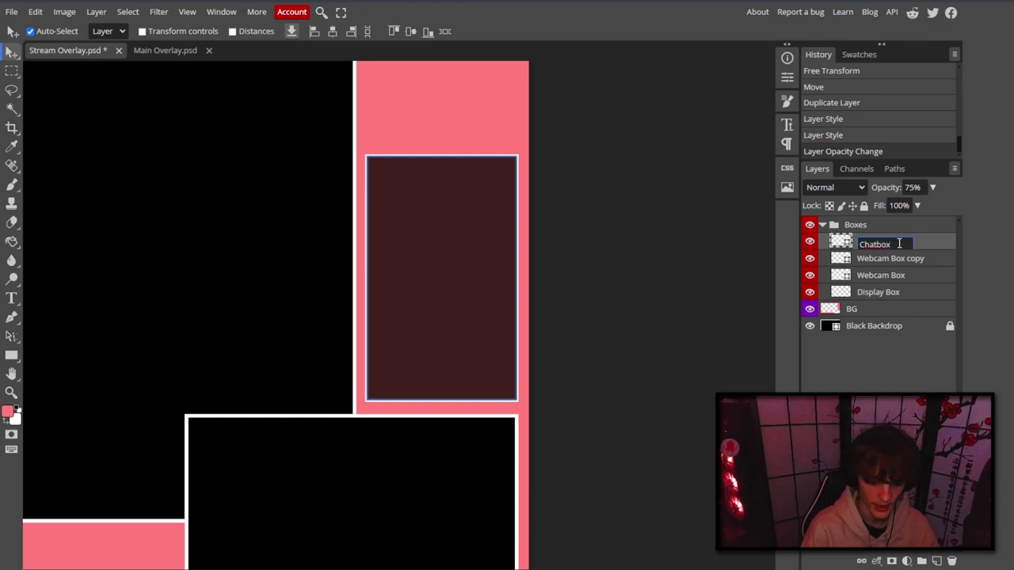
{"action": "type", "text": "x Backdrop"}
{"action": "double_click", "coordinate": [887, 259]}
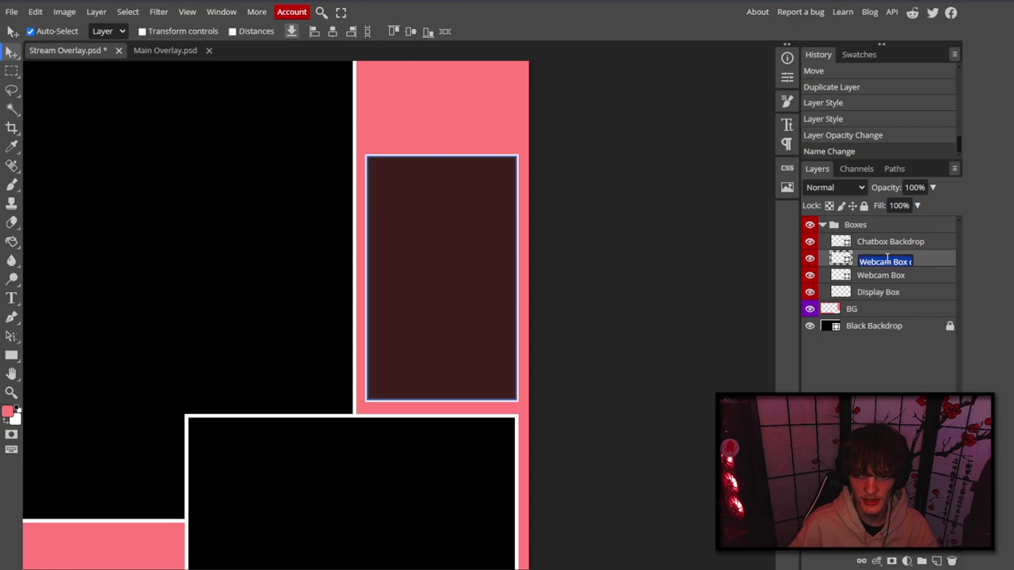
{"action": "type", "text": "Chatbox"}
{"action": "key", "text": "Return"}
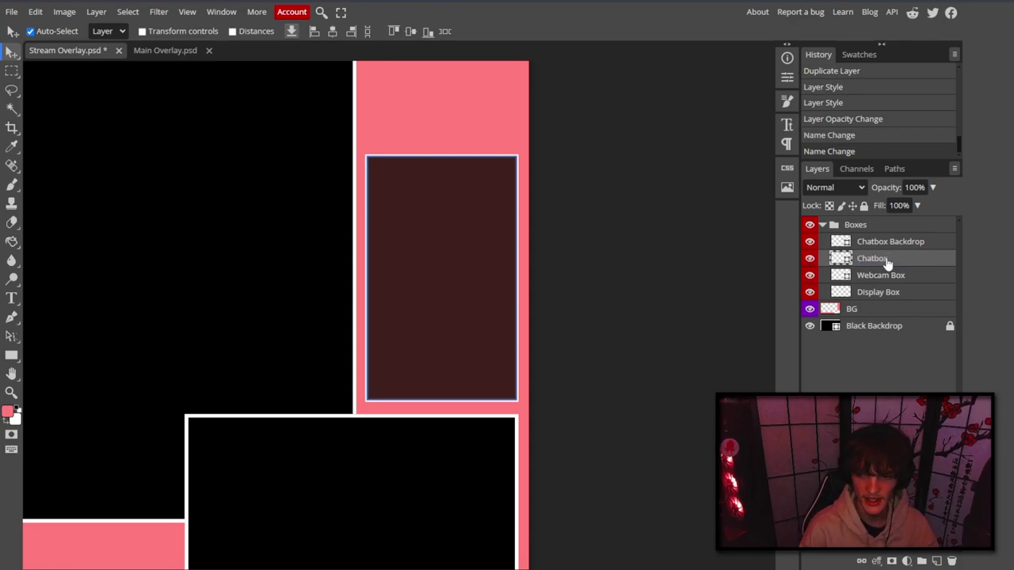
Reorder the Boxes group so the Chatbox Backdrop layer sits directly beneath the Chatbox layer.
{"action": "mouse_move", "coordinate": [881, 265]}
{"action": "left_mouse_down"}
{"action": "mouse_move", "coordinate": [880, 240]}
{"action": "mouse_move", "coordinate": [877, 262]}
{"action": "left_mouse_up"}
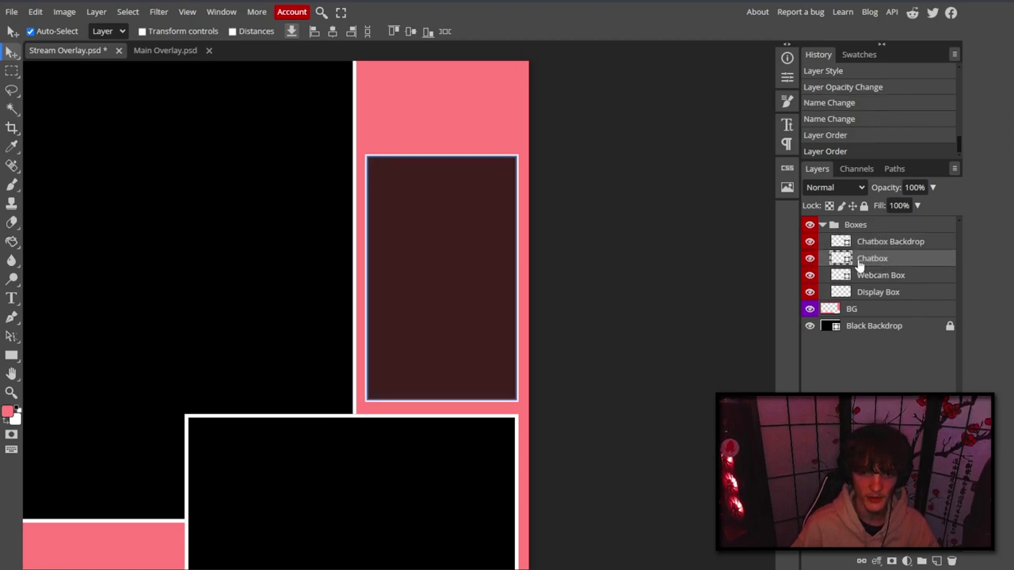
{"action": "left_click", "coordinate": [880, 283]}
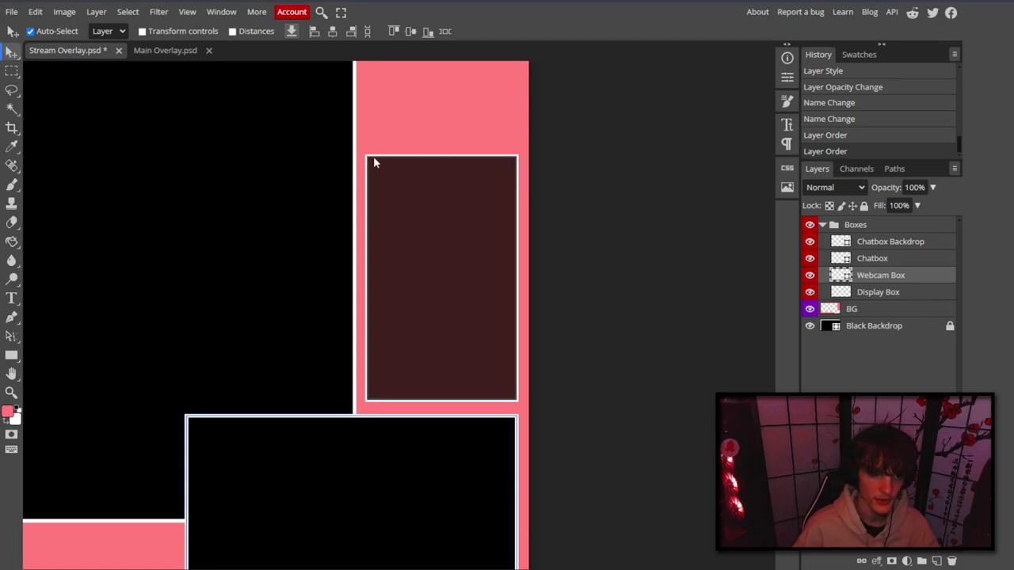
{"action": "key", "text": "ctrl+plus"}
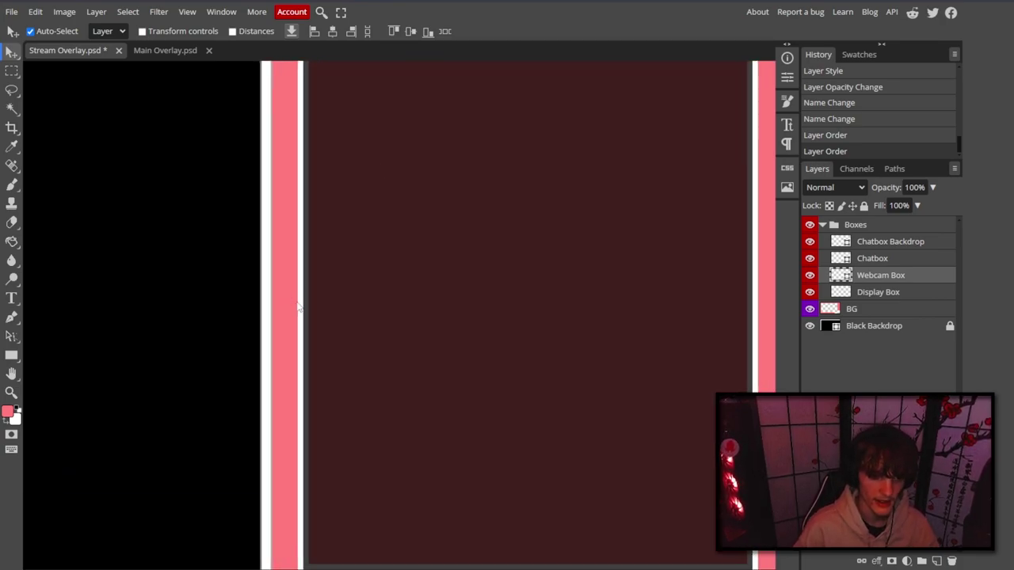
{"action": "left_click_drag", "start_coordinate": [891, 244], "coordinate": [893, 264]}
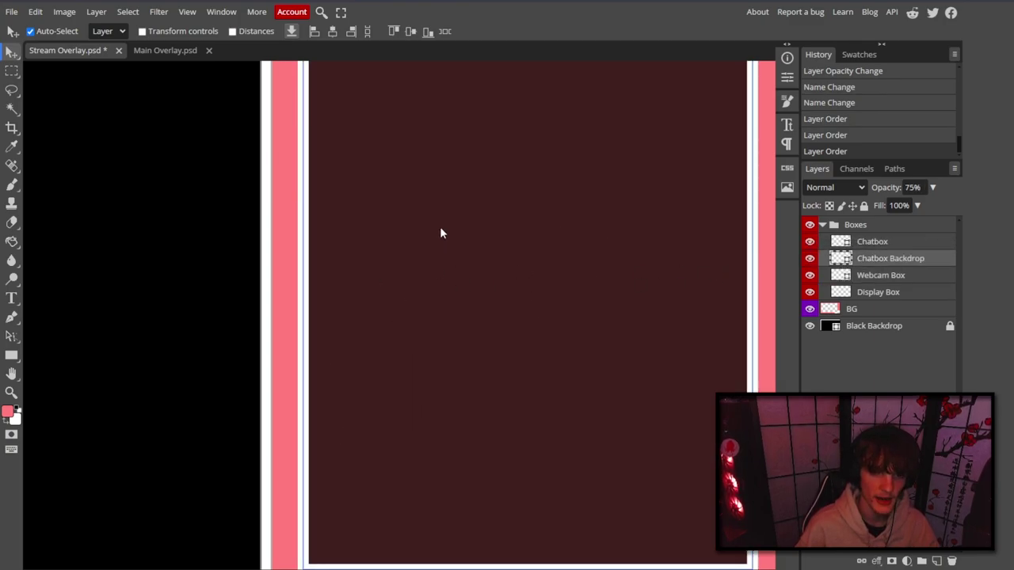
Lock the Chatbox, Chatbox Backdrop, Webcam Box and Display Box layers together.
{"action": "left_click", "coordinate": [903, 294], "text": "shift"}
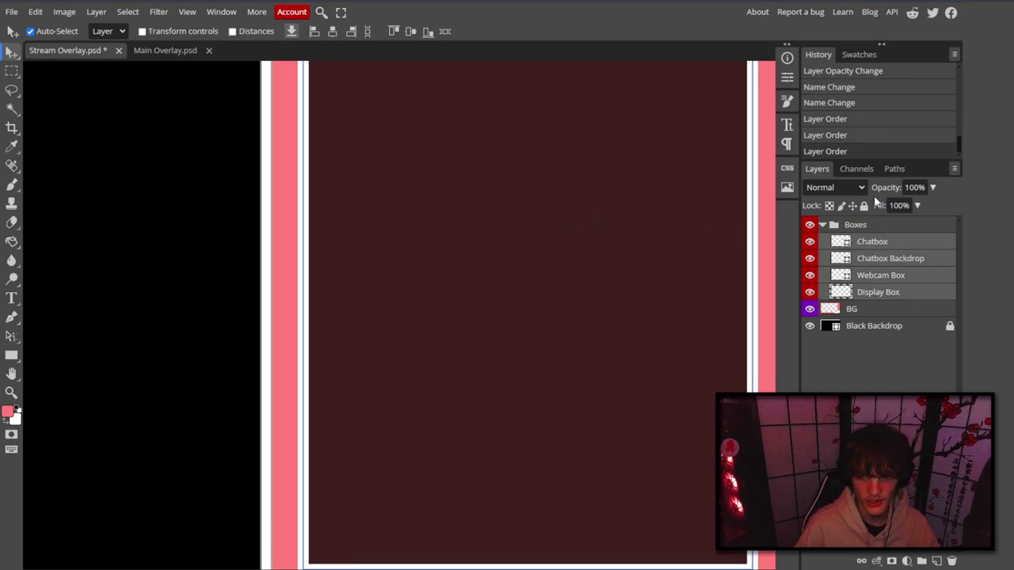
{"action": "left_click", "coordinate": [863, 205]}
{"action": "key", "text": "ctrl+minus"}
{"action": "key", "text": "ctrl+minus"}
{"action": "key", "text": "ctrl+minus"}
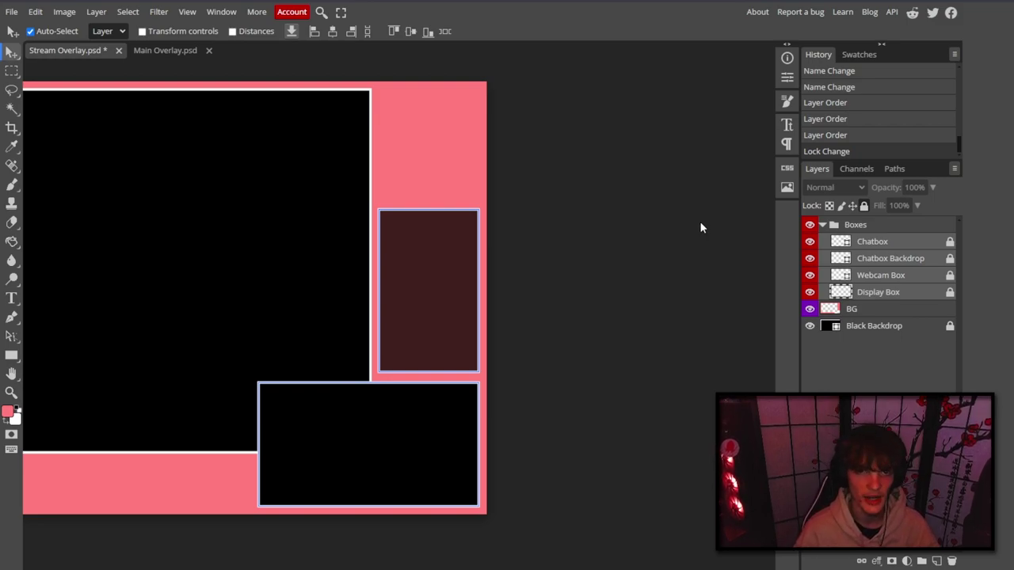
Lock the BG layer and collapse the Boxes group.
{"action": "left_click", "coordinate": [856, 309]}
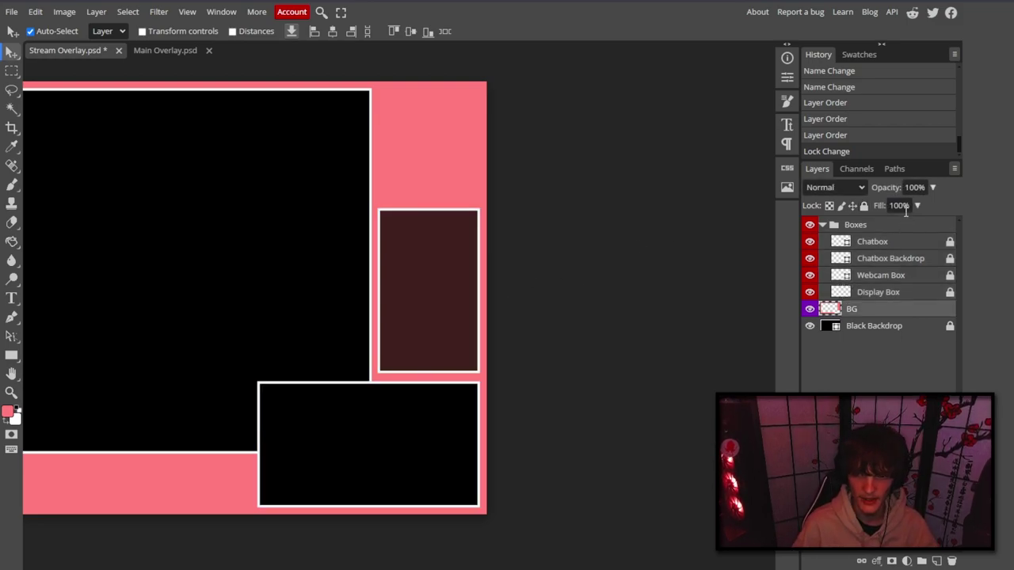
{"action": "left_click", "coordinate": [864, 205]}
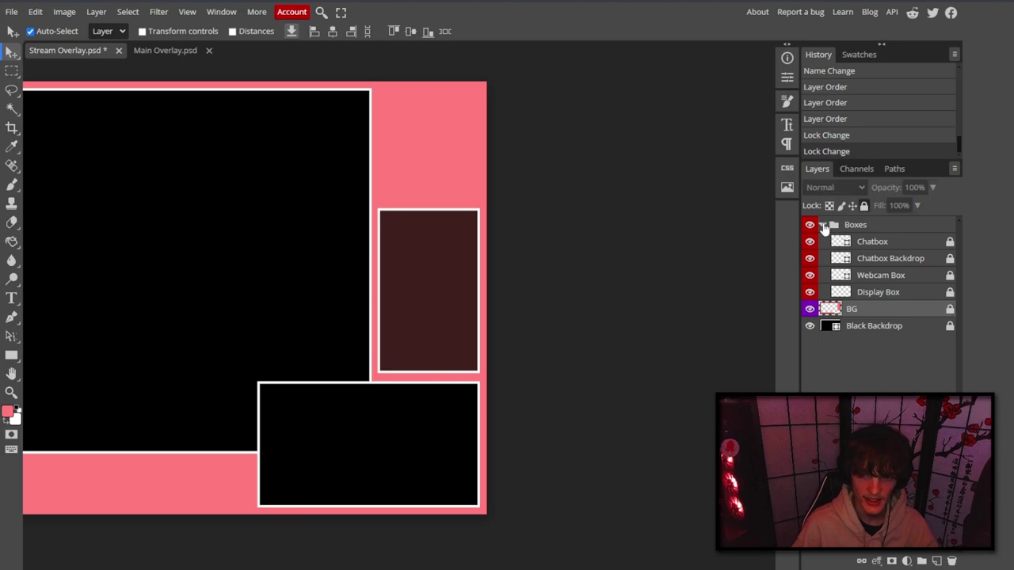
{"action": "left_click", "coordinate": [822, 224]}
{"action": "key", "text": "ctrl+0"}
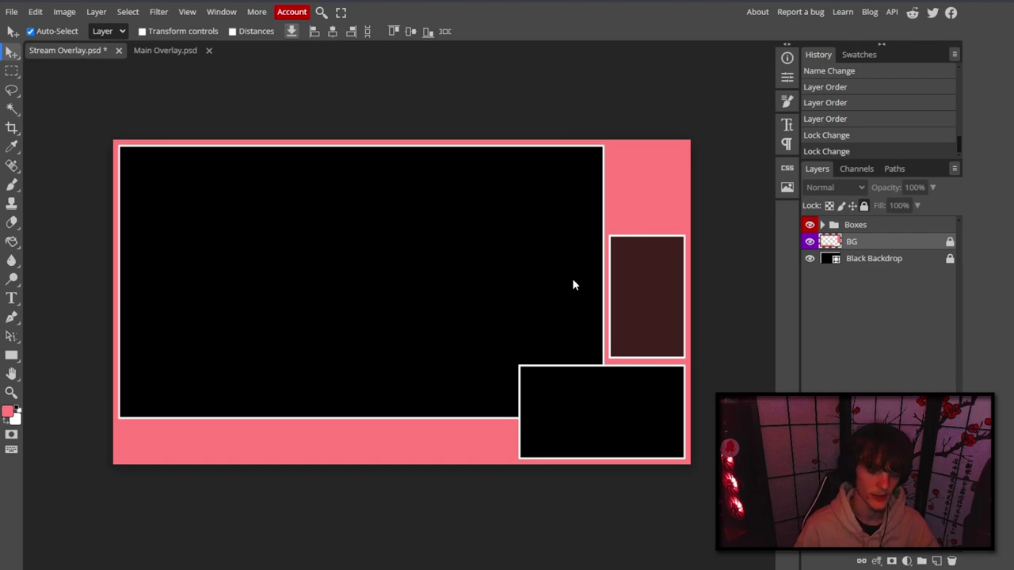
Add a text layer in the pink strip below the Display Box and set its text colour to white.
{"action": "key", "text": "t"}
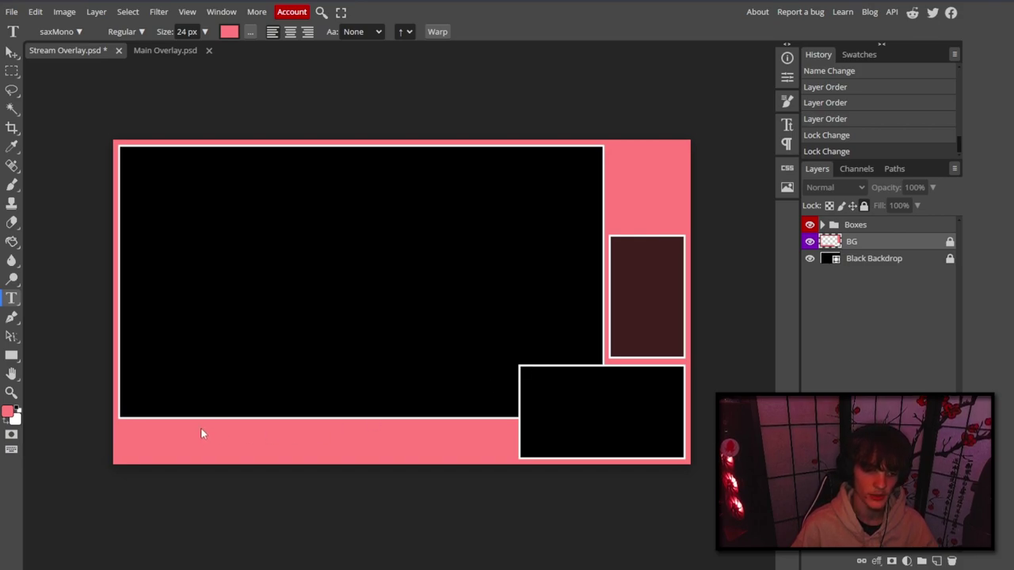
{"action": "left_click", "coordinate": [446, 410]}
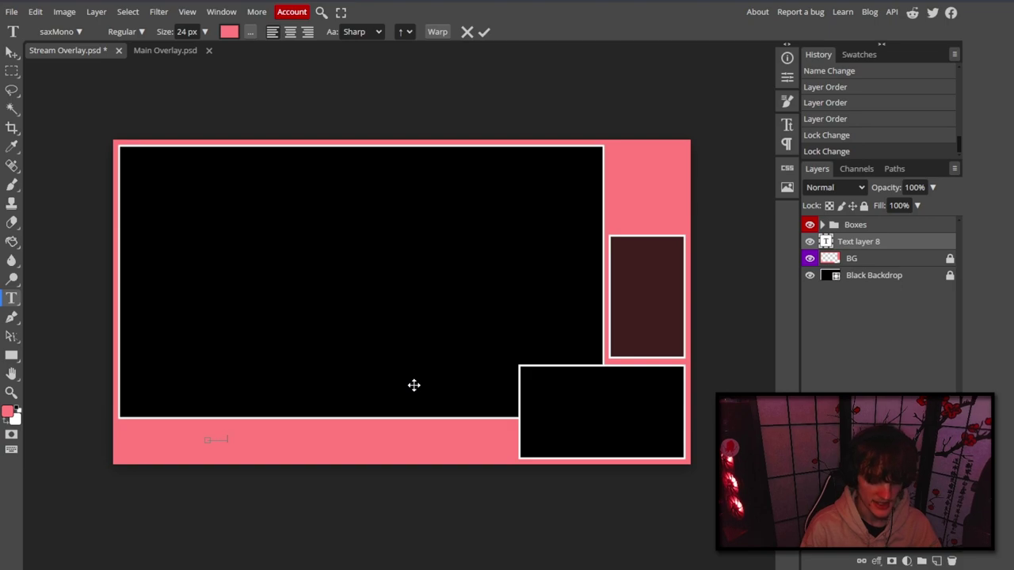
{"action": "double_click", "coordinate": [223, 438]}
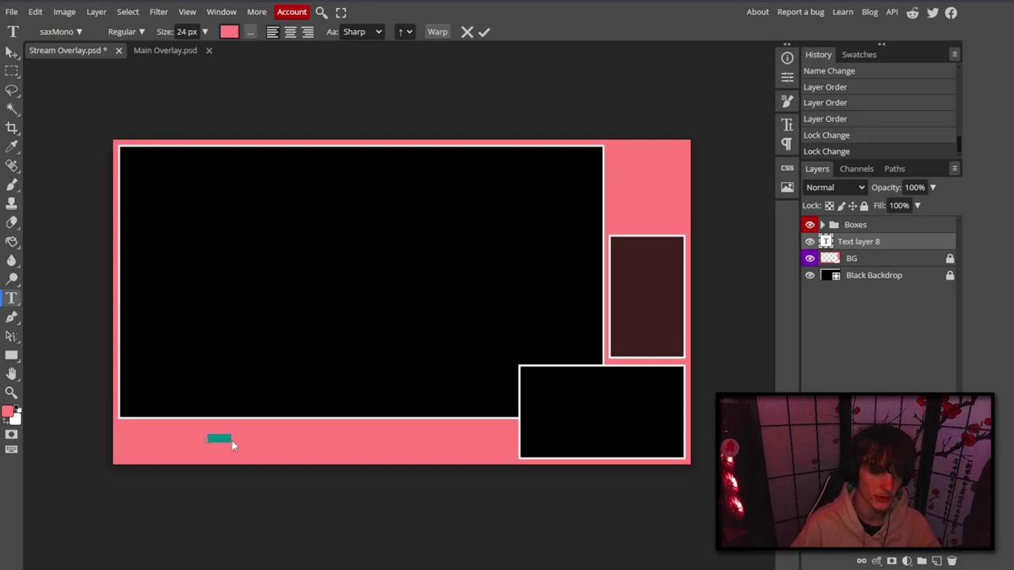
{"action": "left_click", "coordinate": [229, 32]}
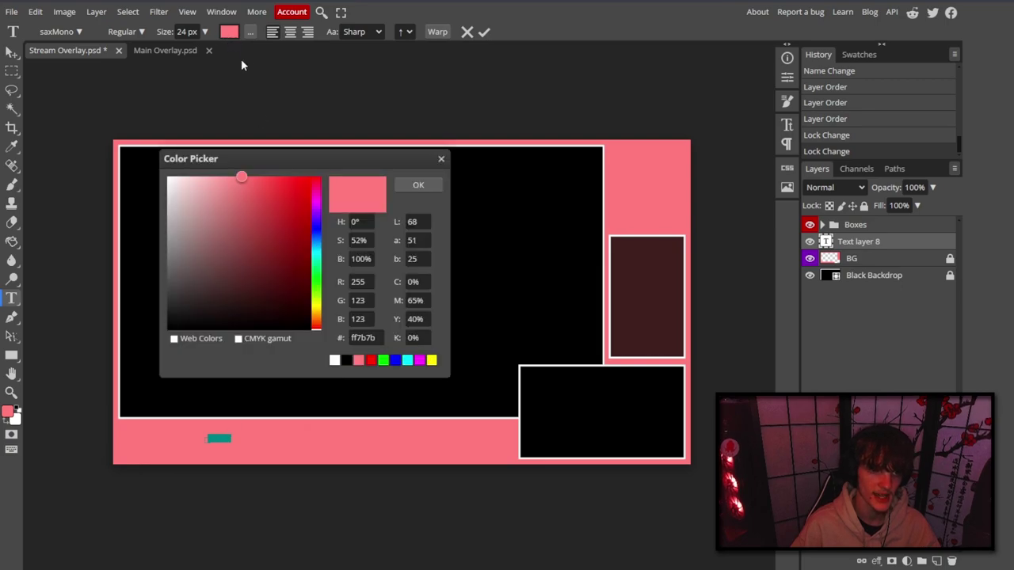
{"action": "left_click_drag", "start_coordinate": [229, 210], "coordinate": [100, 79]}
{"action": "left_click", "coordinate": [419, 184]}
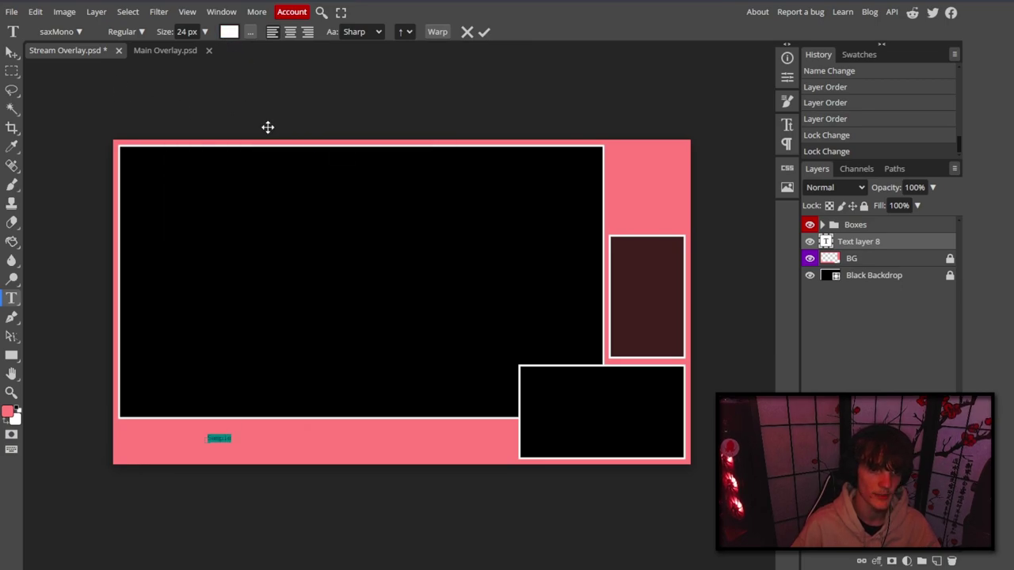
Enlarge the Sample text to 125 px and move it to the lower-left corner of the pink strip.
{"action": "left_click", "coordinate": [204, 31]}
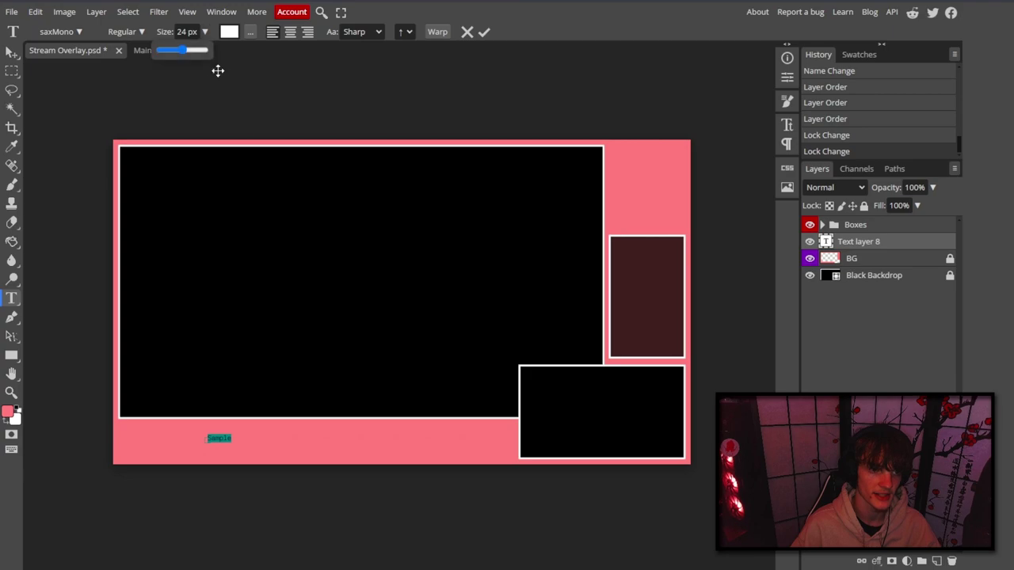
{"action": "left_click", "coordinate": [189, 52]}
{"action": "left_click_drag", "start_coordinate": [189, 52], "coordinate": [202, 50]}
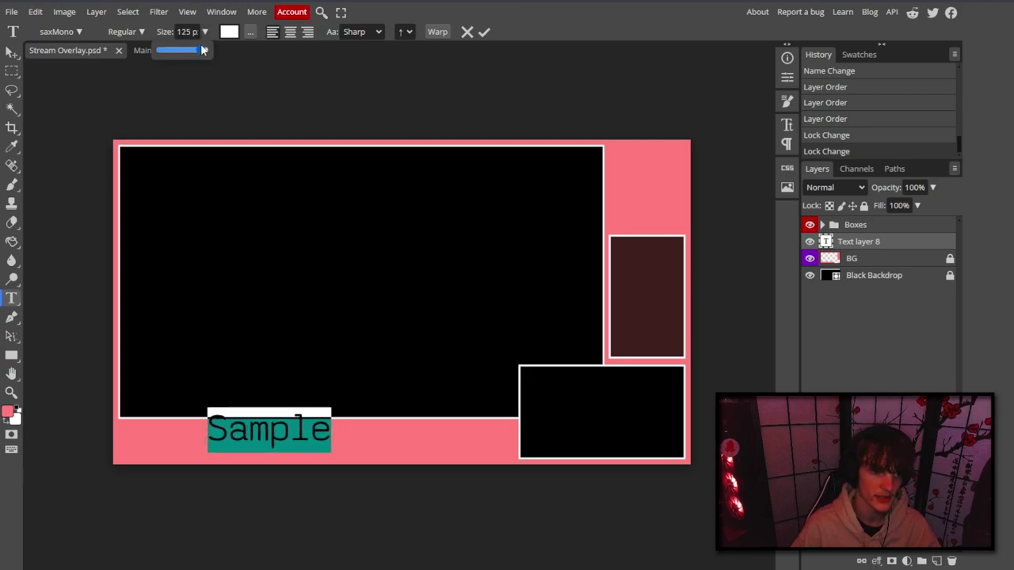
{"action": "left_click", "coordinate": [11, 52]}
{"action": "left_click_drag", "start_coordinate": [247, 445], "coordinate": [150, 462]}
Select the Sample text for editing and look through the available fonts.
{"action": "double_click", "coordinate": [159, 450]}
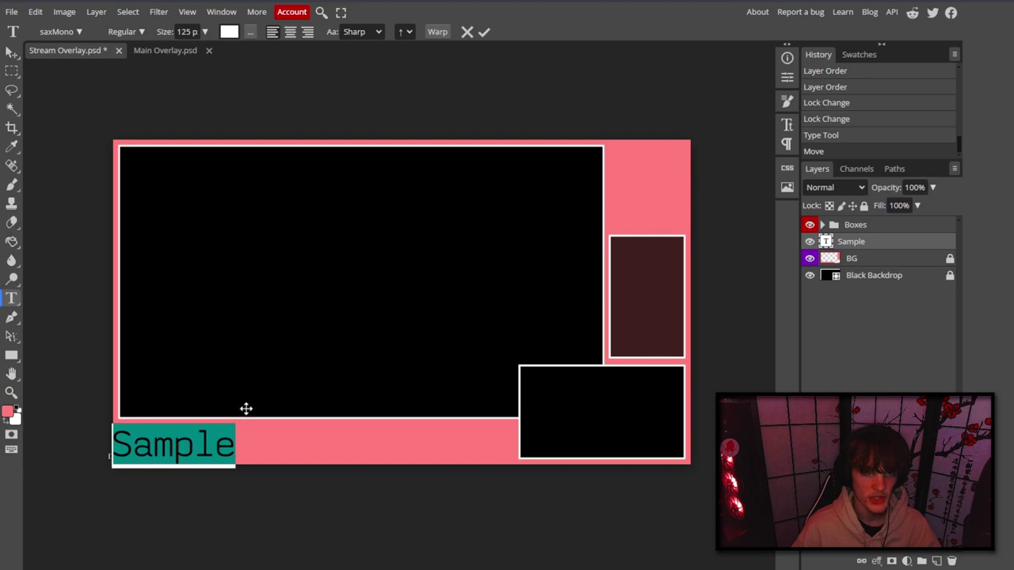
{"action": "left_click", "coordinate": [55, 32]}
{"action": "scroll", "coordinate": [100, 238], "scroll_direction": "down", "scroll_amount": 3}
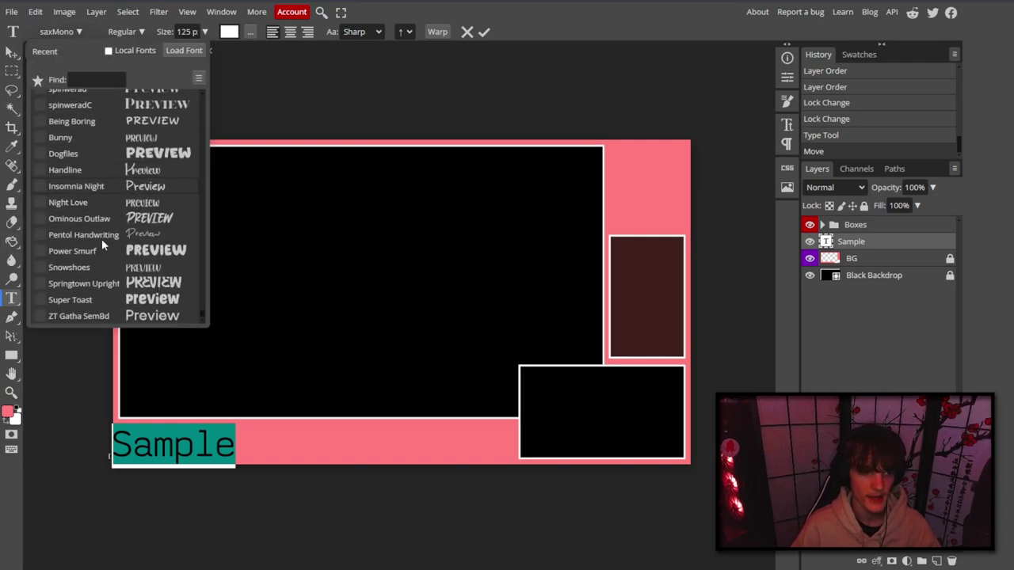
{"action": "scroll", "coordinate": [119, 213], "scroll_direction": "up", "scroll_amount": 4}
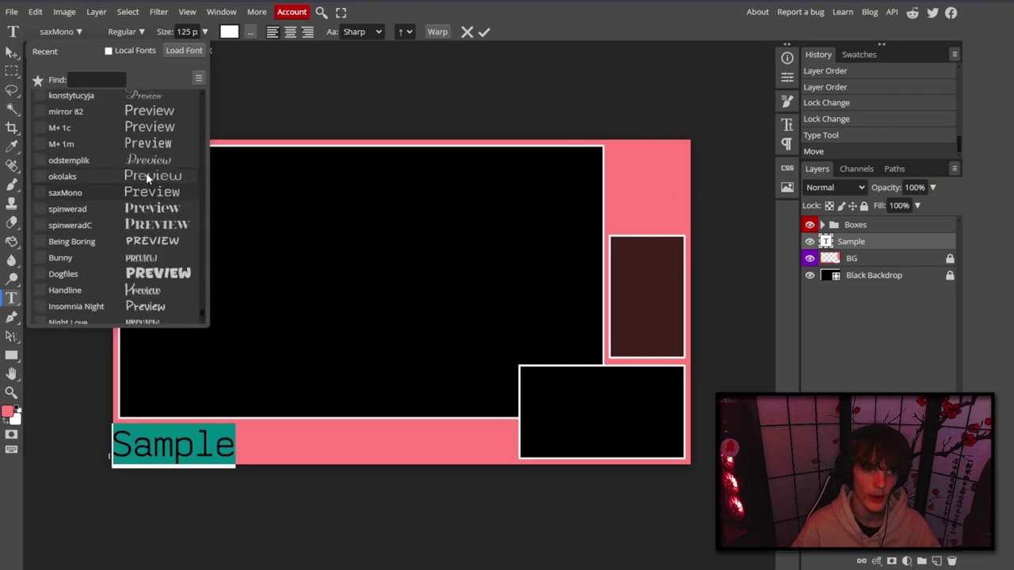
{"action": "left_click", "coordinate": [19, 37]}
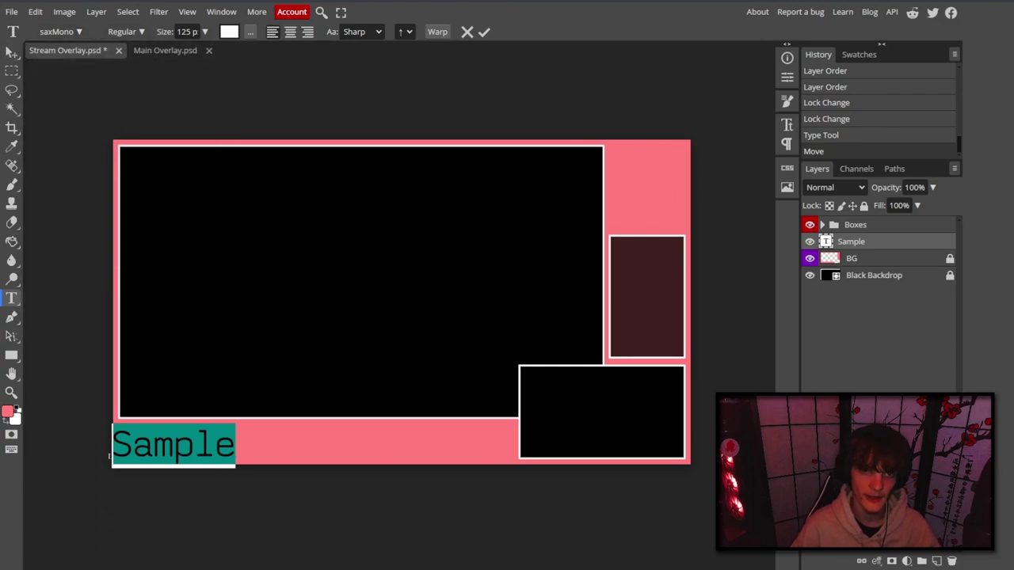
Switch to a new browser tab, search Google for "dafont" and open the DaFont website.
{"action": "key", "text": "ctrl+t"}
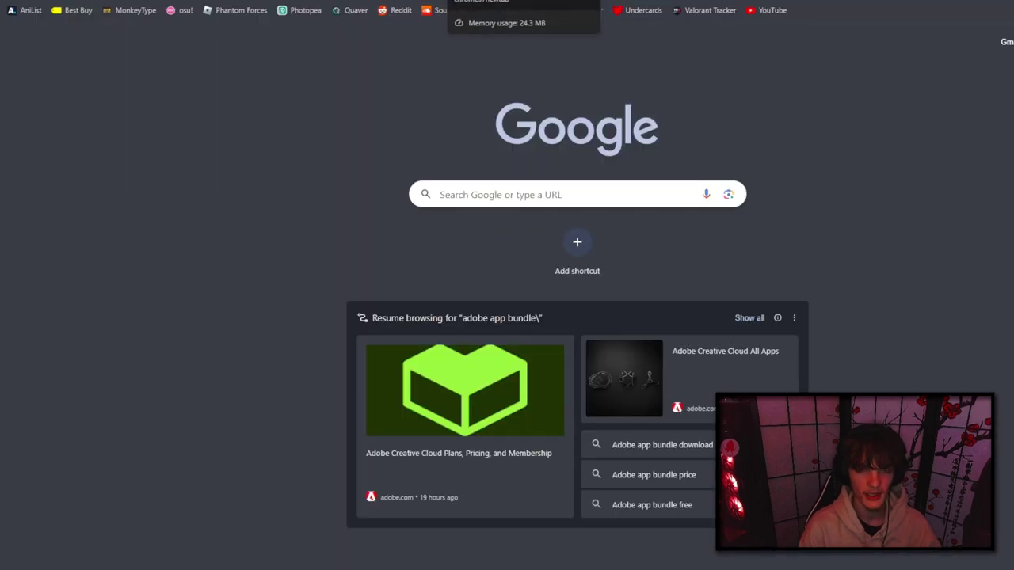
{"action": "type", "text": "dafont"}
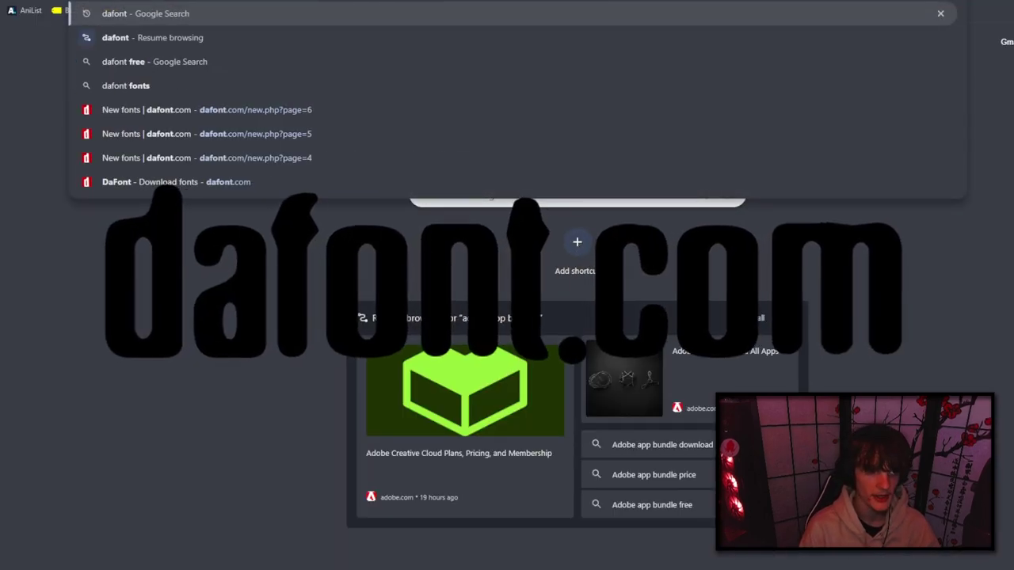
{"action": "key", "text": "Return"}
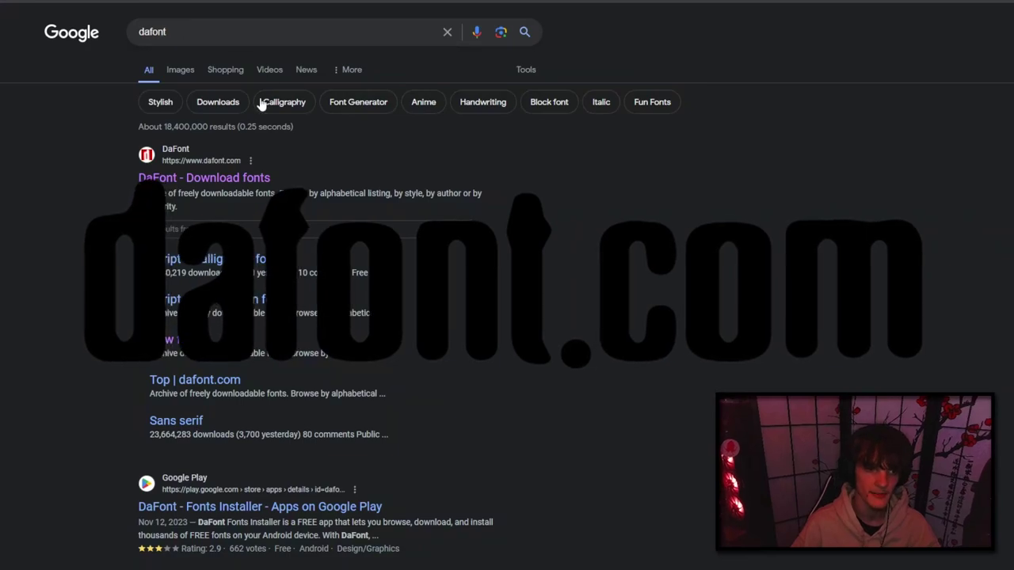
{"action": "left_click", "coordinate": [231, 178]}
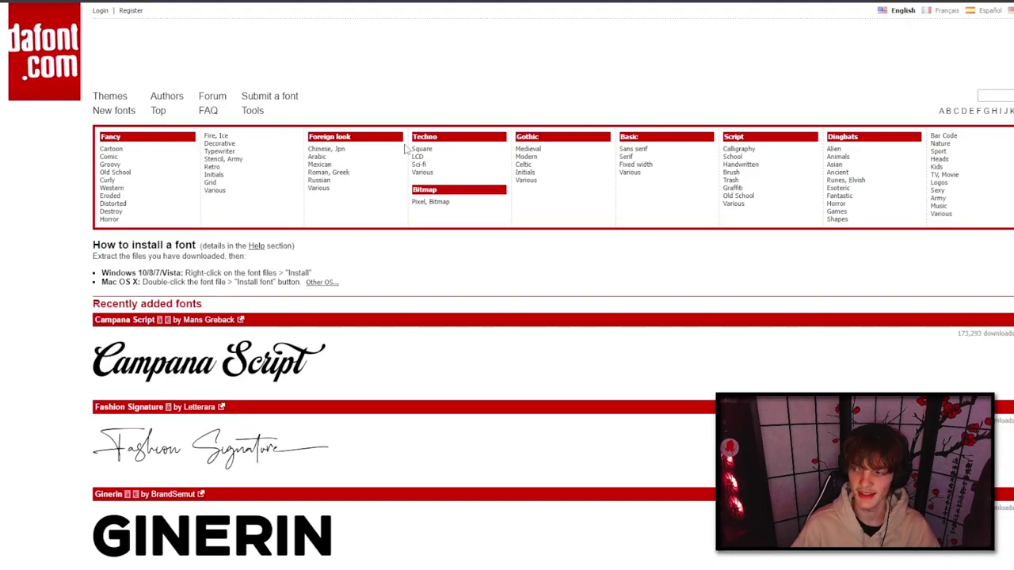
Look over the recently added fonts on the DaFont home page and open the full list of new fonts.
{"action": "scroll", "coordinate": [467, 188], "scroll_direction": "down", "scroll_amount": 1}
{"action": "scroll", "coordinate": [433, 220], "scroll_direction": "down", "scroll_amount": 2}
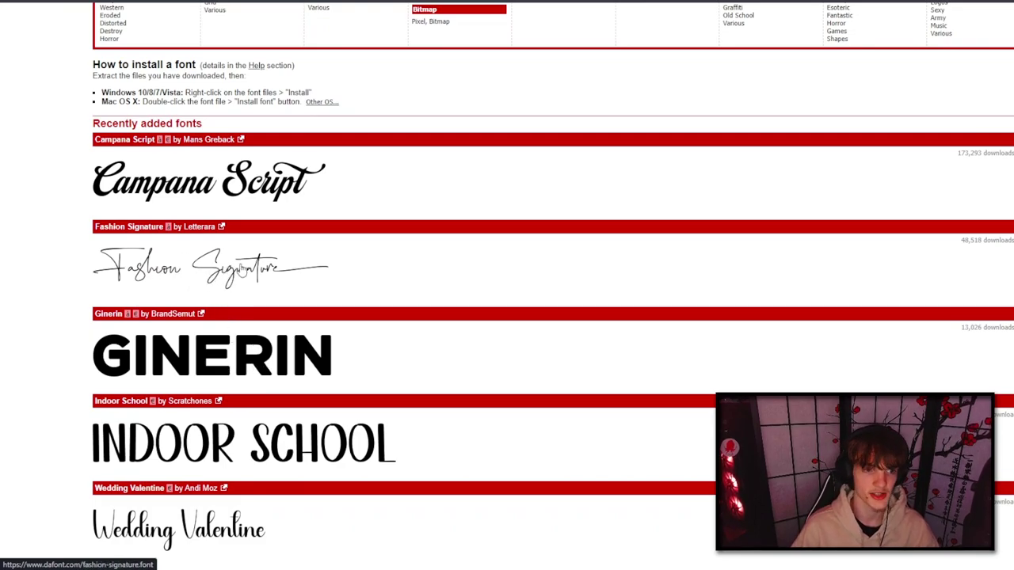
{"action": "scroll", "coordinate": [225, 269], "scroll_direction": "down", "scroll_amount": 2}
{"action": "scroll", "coordinate": [333, 353], "scroll_direction": "up", "scroll_amount": 5}
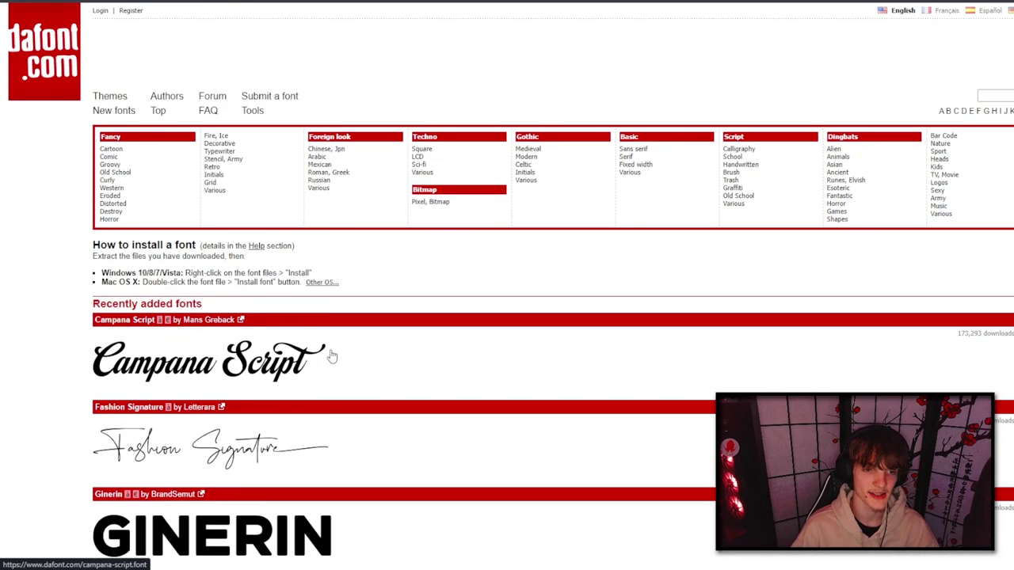
{"action": "scroll", "coordinate": [238, 380], "scroll_direction": "down", "scroll_amount": 5}
{"action": "left_click", "coordinate": [148, 417]}
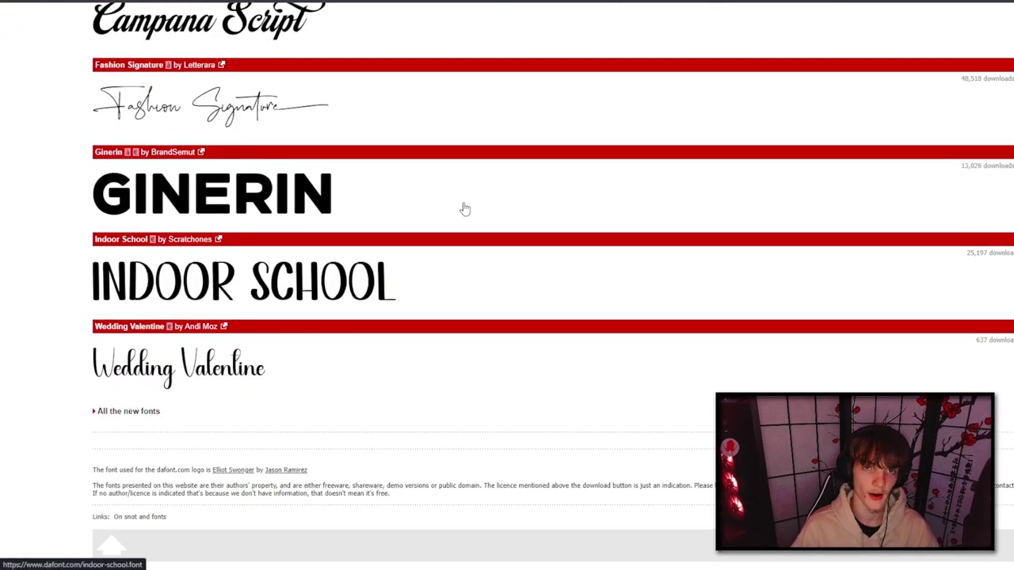
Find the Cat Comic font in the new fonts list and download it.
{"action": "scroll", "coordinate": [317, 285], "scroll_direction": "down", "scroll_amount": 6}
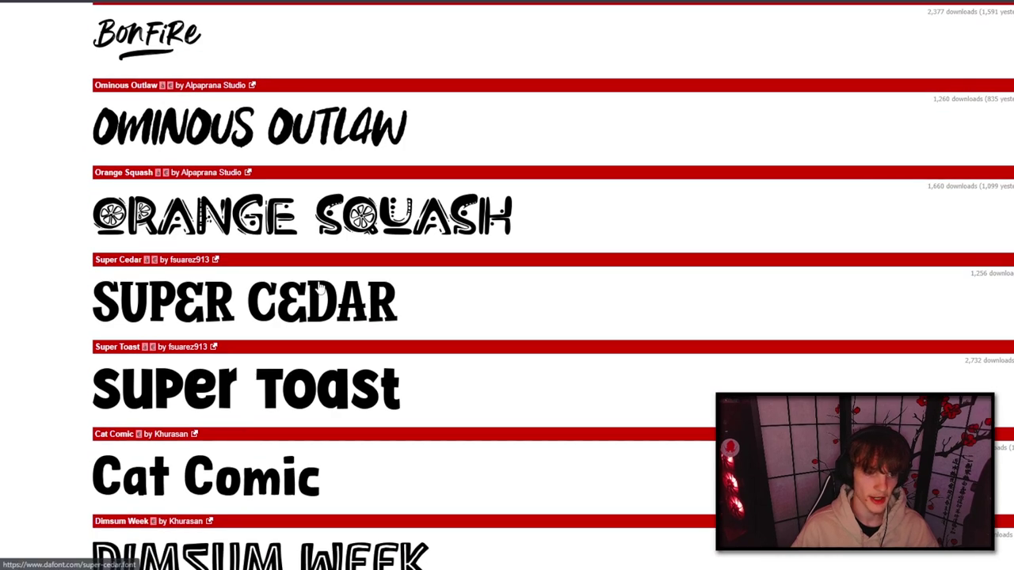
{"action": "scroll", "coordinate": [319, 287], "scroll_direction": "down", "scroll_amount": 4}
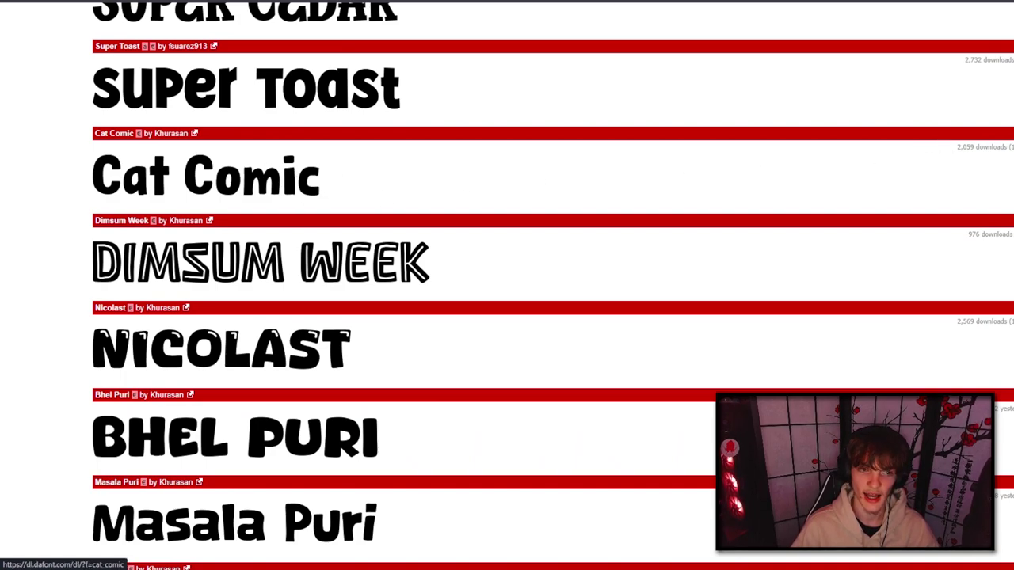
{"action": "left_click", "coordinate": [1001, 167]}
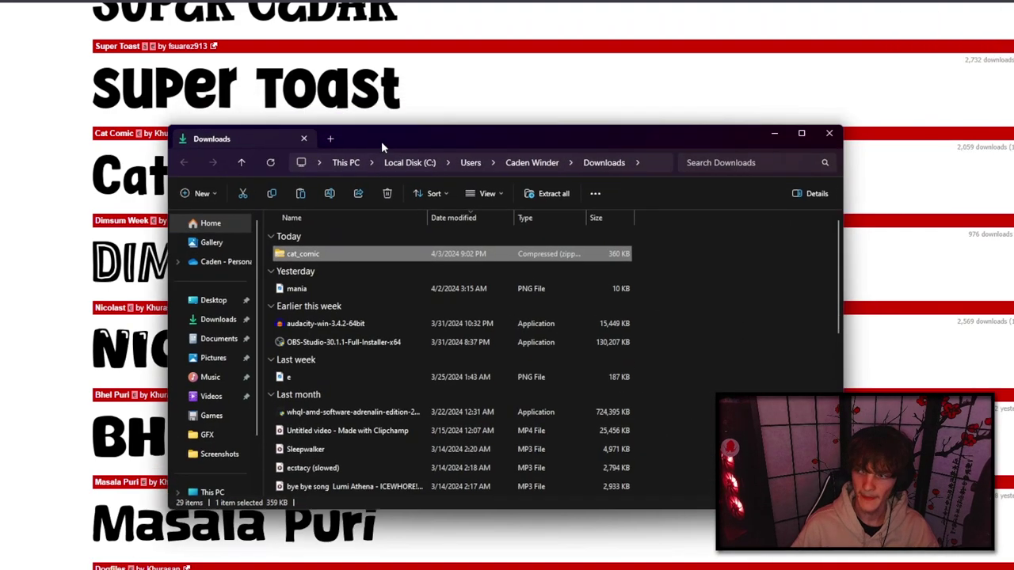
Extract the downloaded cat_comic archive into a cat_comic folder inside Downloads.
{"action": "left_click_drag", "start_coordinate": [381, 141], "coordinate": [366, 123]}
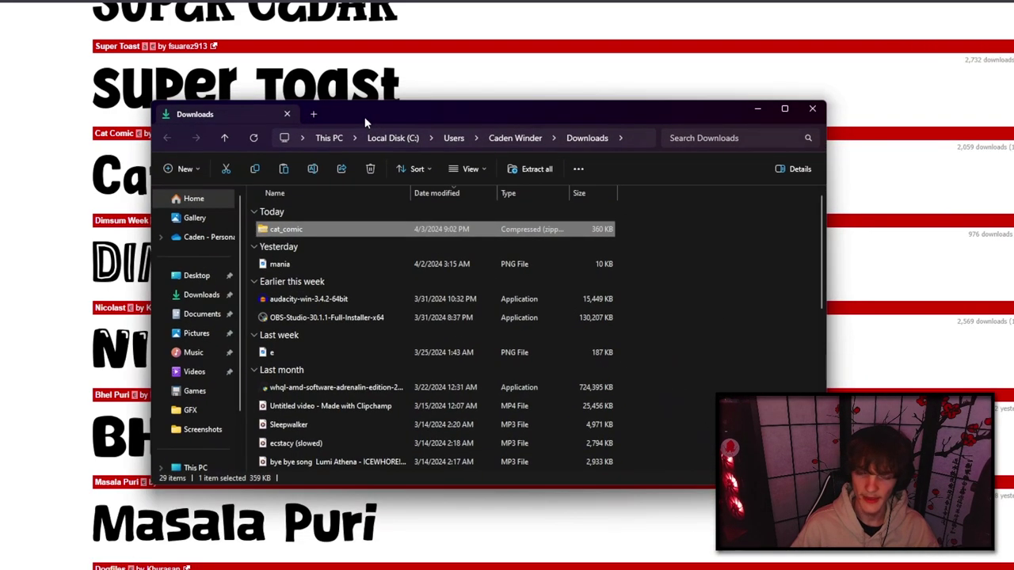
{"action": "right_click", "coordinate": [324, 229]}
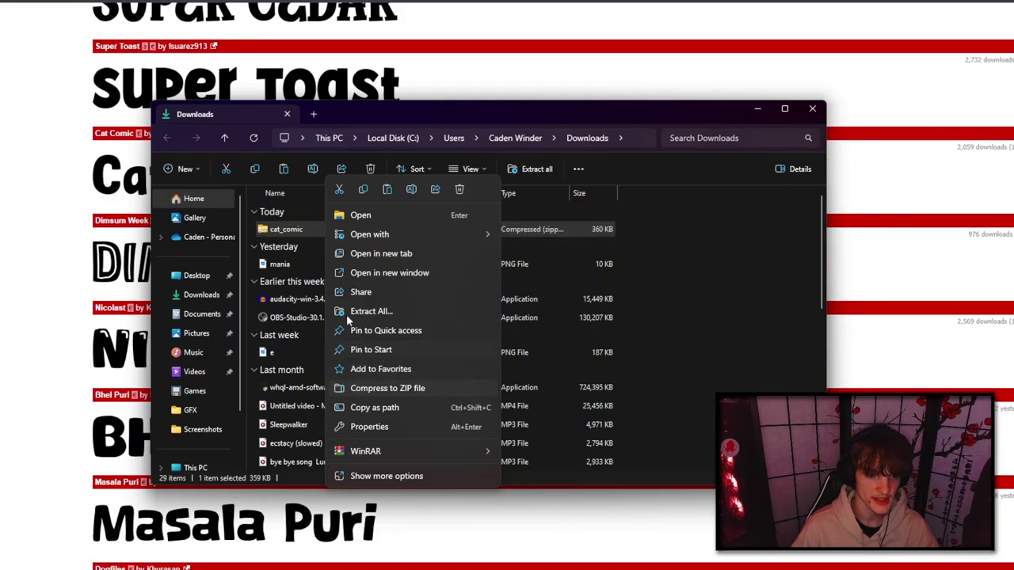
{"action": "left_click", "coordinate": [378, 315]}
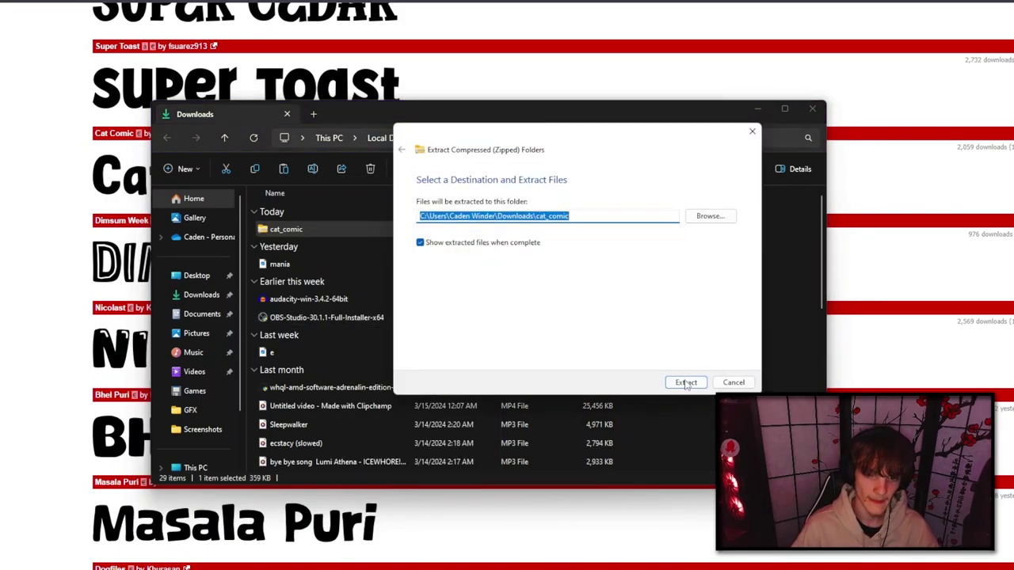
{"action": "left_click", "coordinate": [684, 382]}
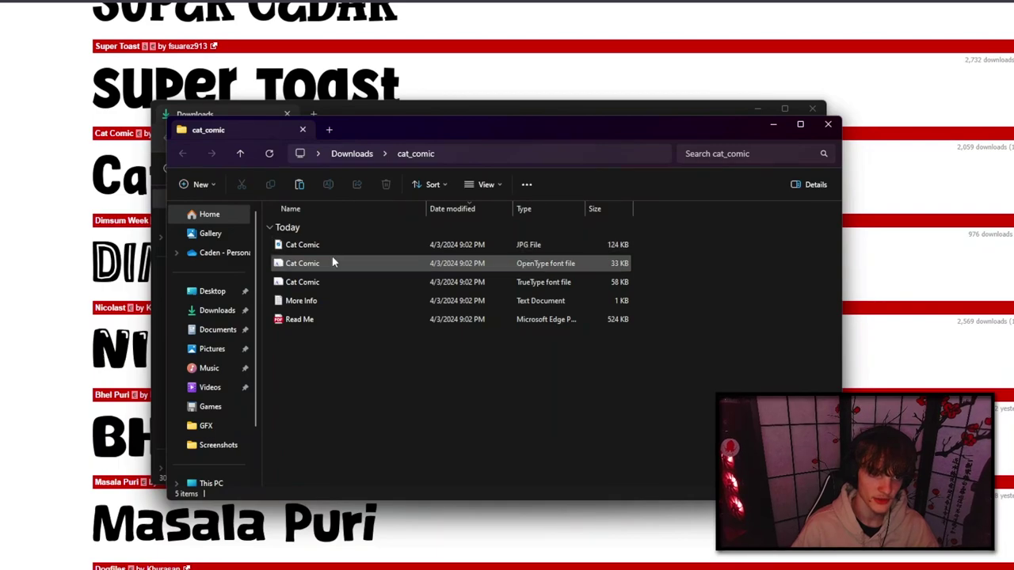
Load the Cat Comic OpenType font file into Photopea, declining to keep it for the next session.
{"action": "left_click", "coordinate": [479, 265]}
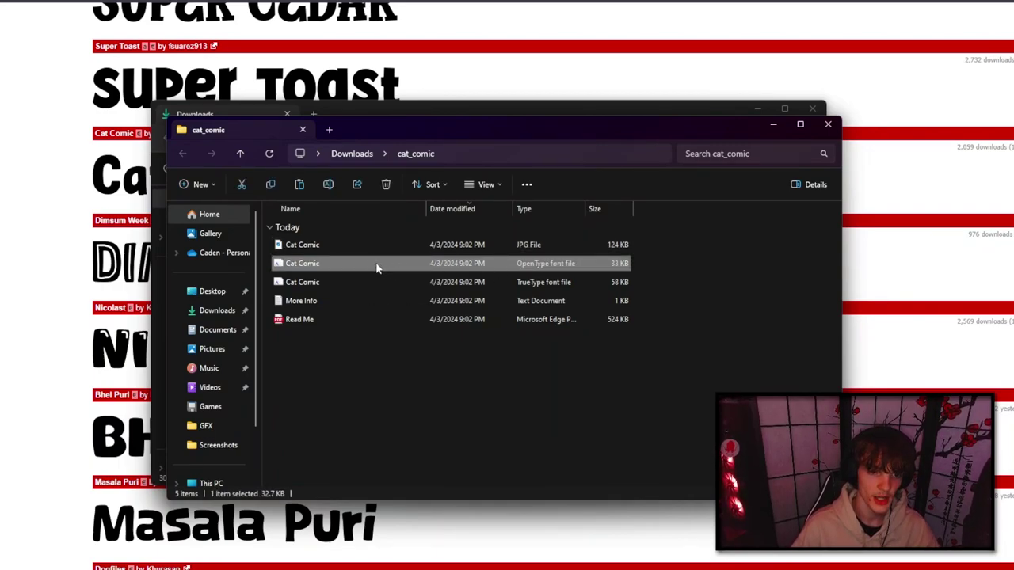
{"action": "left_click_drag", "start_coordinate": [376, 267], "coordinate": [127, 196]}
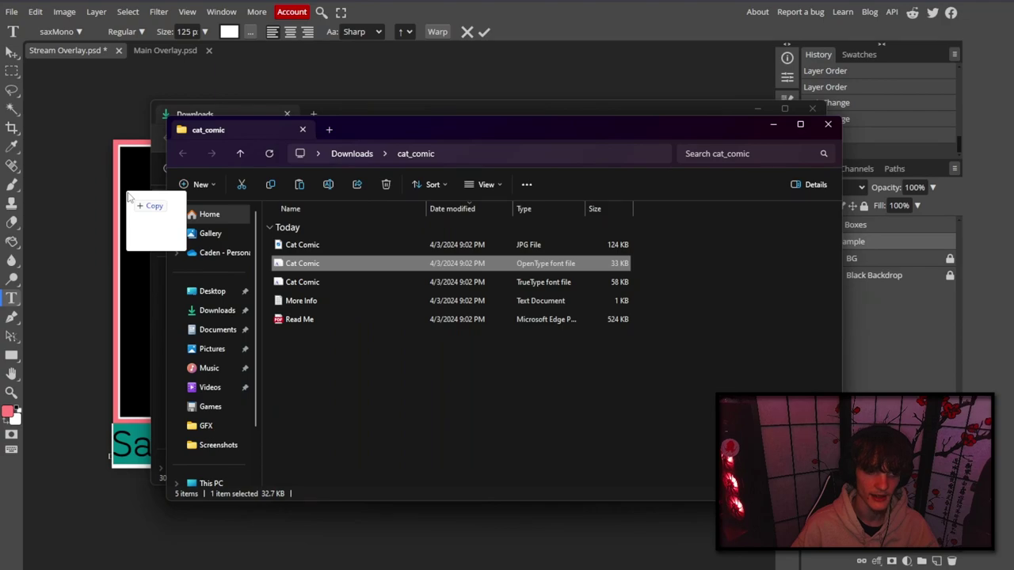
{"action": "left_click_drag", "start_coordinate": [128, 197], "coordinate": [132, 198]}
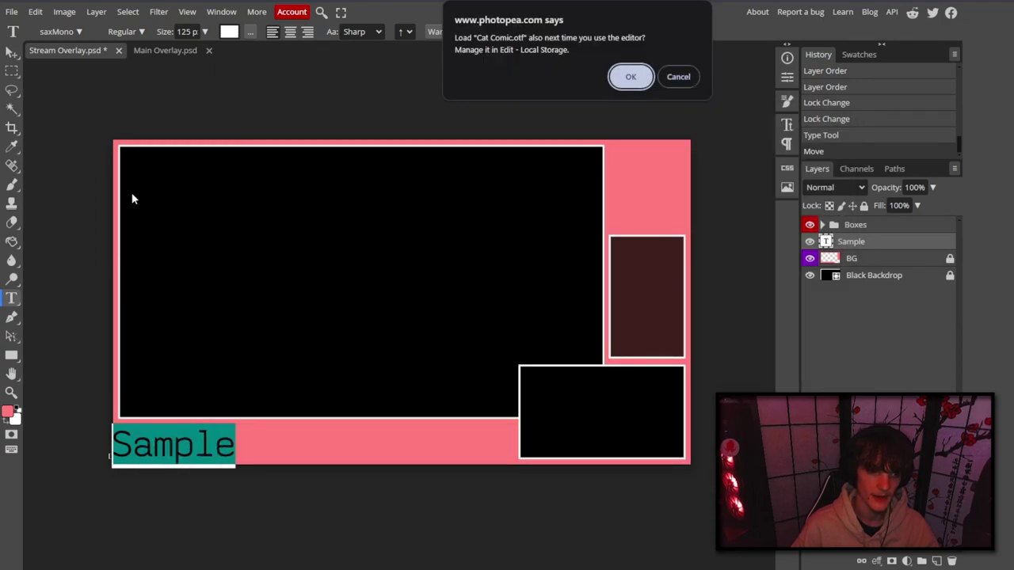
{"action": "left_click", "coordinate": [669, 81]}
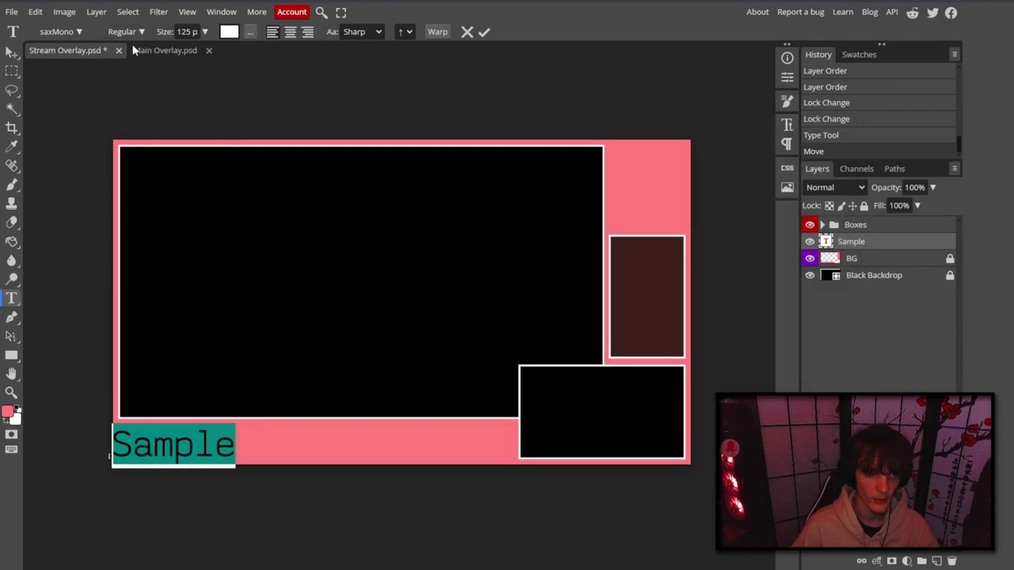
Apply the Cat Comic font to the Sample text and commit the text edit.
{"action": "left_click", "coordinate": [61, 32]}
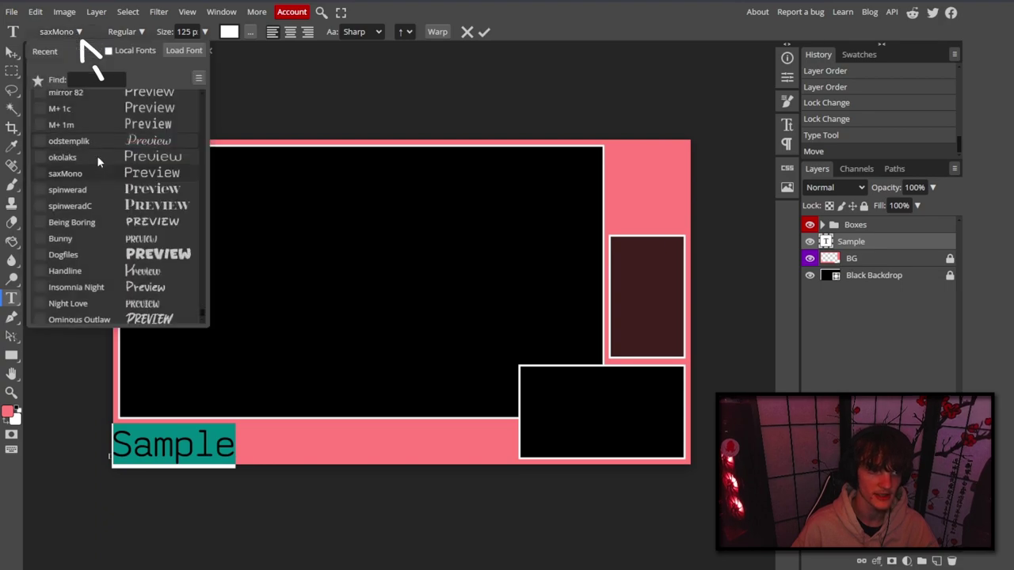
{"action": "scroll", "coordinate": [95, 185], "scroll_direction": "down", "scroll_amount": 5}
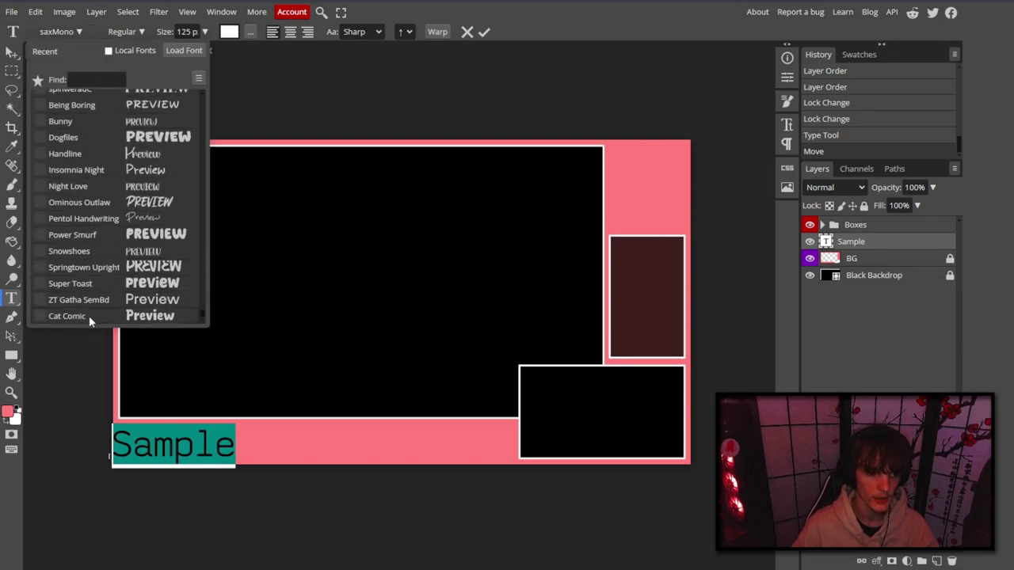
{"action": "left_click", "coordinate": [139, 316]}
{"action": "left_click", "coordinate": [11, 50]}
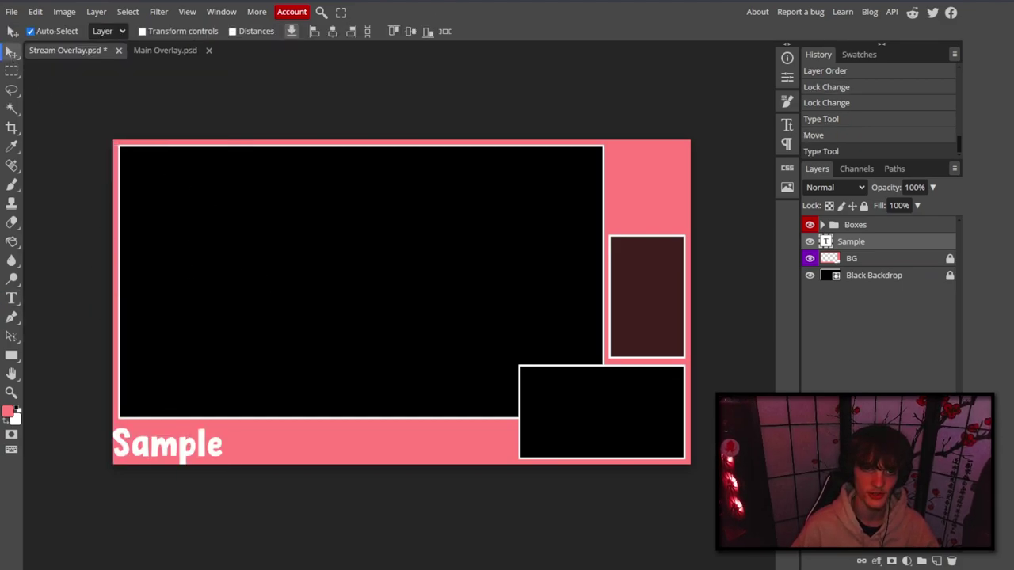
Nudge the Sample text about 20 px right and 20 px up, aligning it with the Display Box's left edge.
{"action": "left_click", "coordinate": [140, 462]}
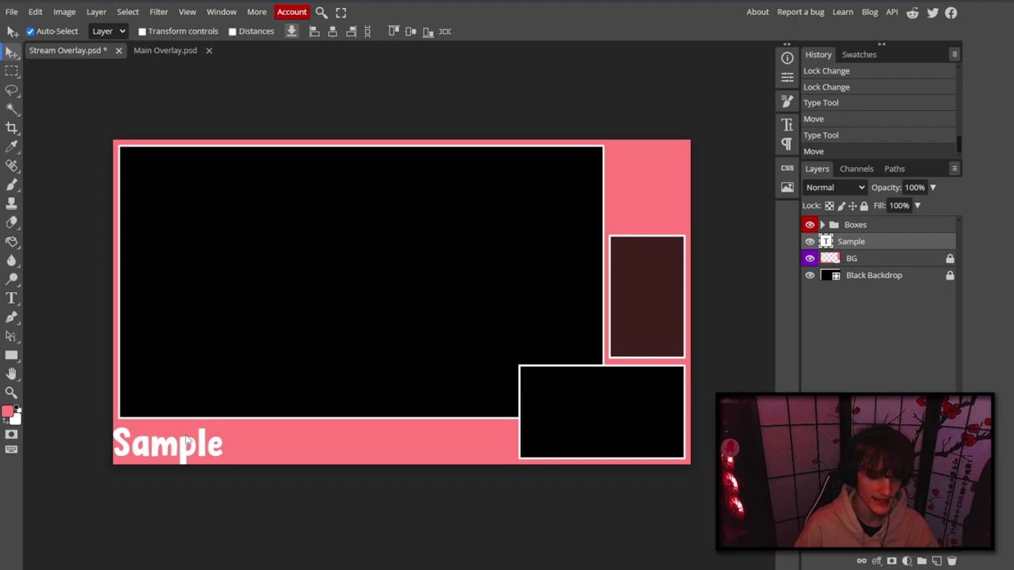
{"action": "key", "text": "shift+Right"}
{"action": "key", "text": "shift+Right"}
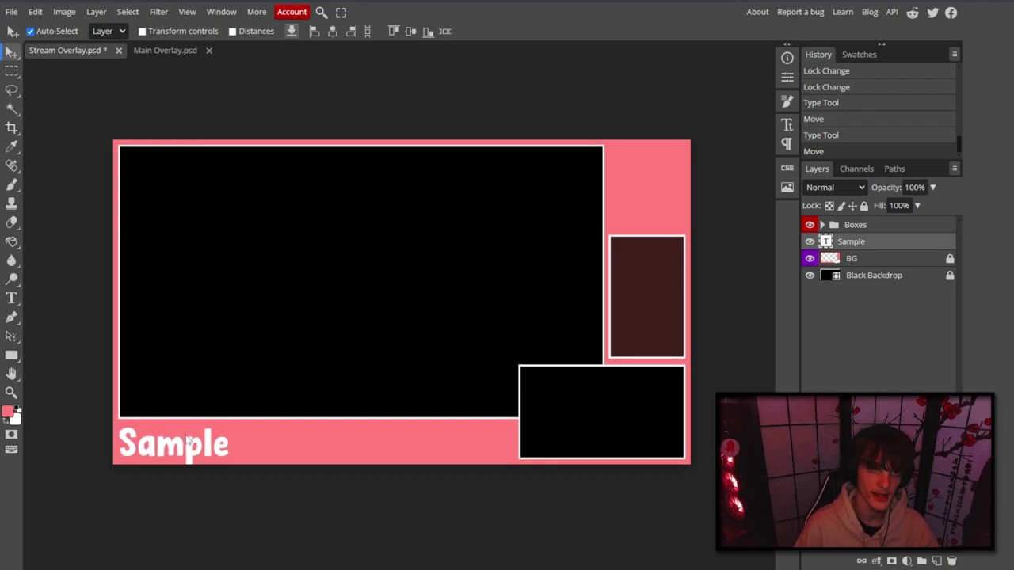
{"action": "key", "text": "shift+Up"}
{"action": "key", "text": "shift+Up"}
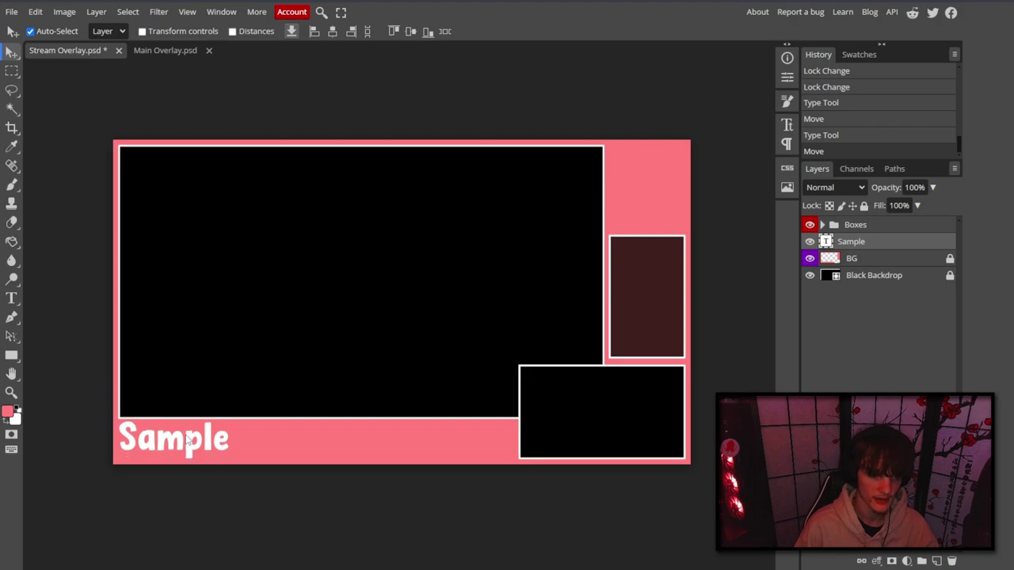
Examine the Sample text's alignment and spacing against the Display Box outline and the canvas edges.
{"action": "scroll", "coordinate": [188, 442], "scroll_direction": "down", "scroll_amount": 3}
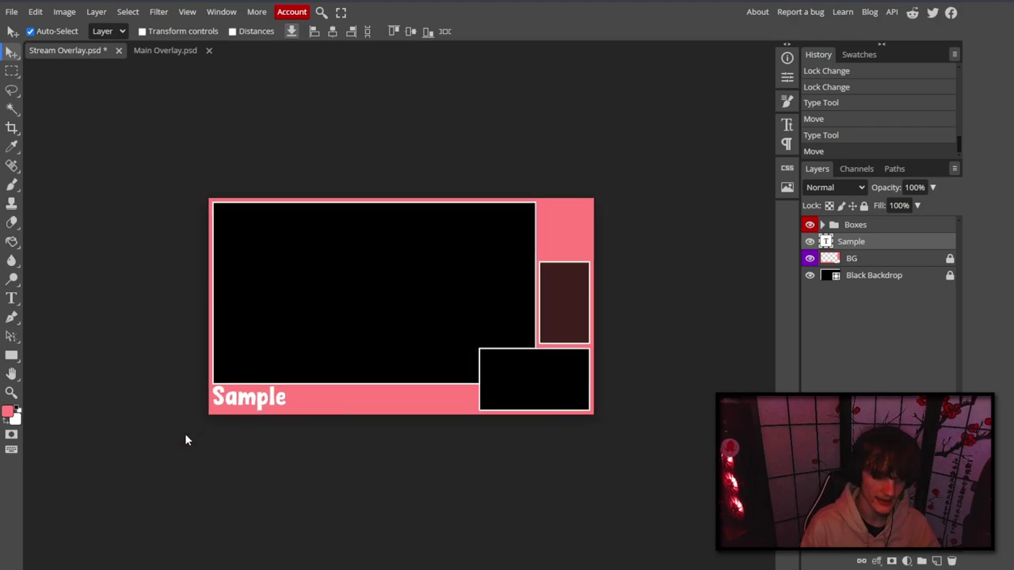
{"action": "scroll", "coordinate": [186, 436], "scroll_direction": "up", "scroll_amount": 5}
{"action": "scroll", "coordinate": [217, 455], "scroll_direction": "up", "scroll_amount": 1}
{"action": "scroll", "coordinate": [235, 464], "scroll_direction": "down", "scroll_amount": 1}
{"action": "scroll", "coordinate": [235, 464], "scroll_direction": "left", "scroll_amount": 5}
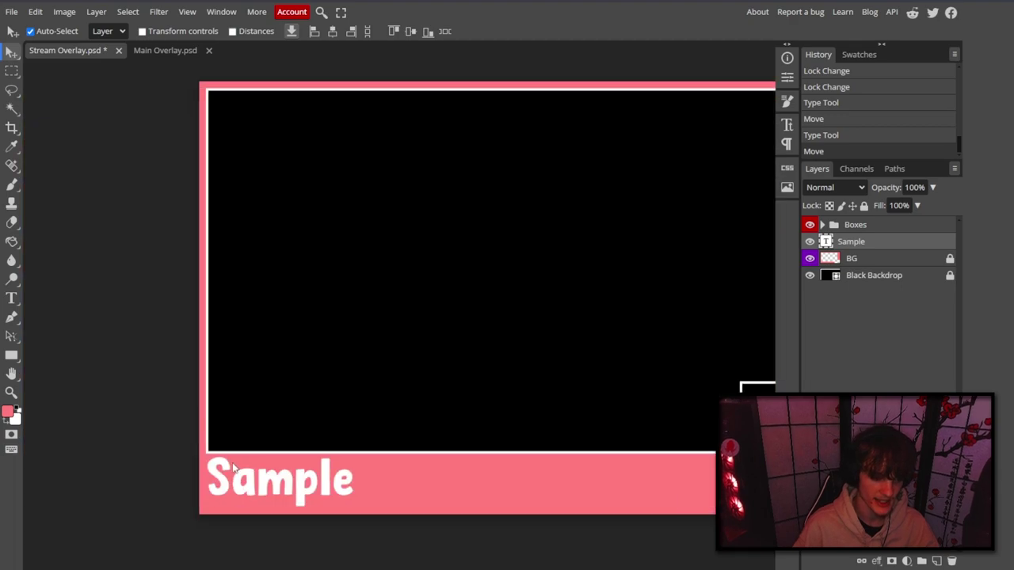
{"action": "scroll", "coordinate": [232, 468], "scroll_direction": "down", "scroll_amount": 1}
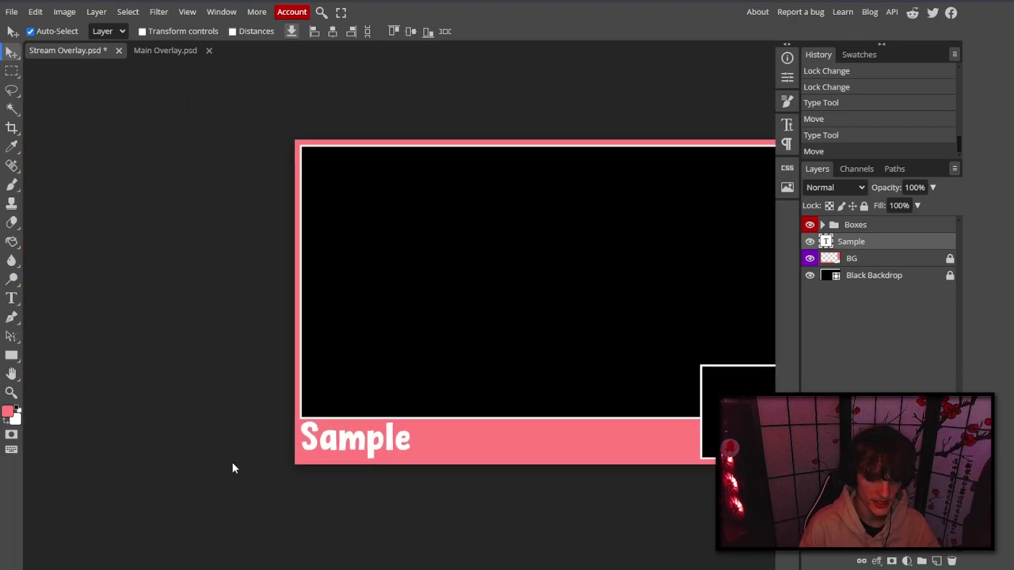
{"action": "scroll", "coordinate": [232, 468], "scroll_direction": "up", "scroll_amount": 3}
{"action": "scroll", "coordinate": [232, 468], "scroll_direction": "down", "scroll_amount": 2}
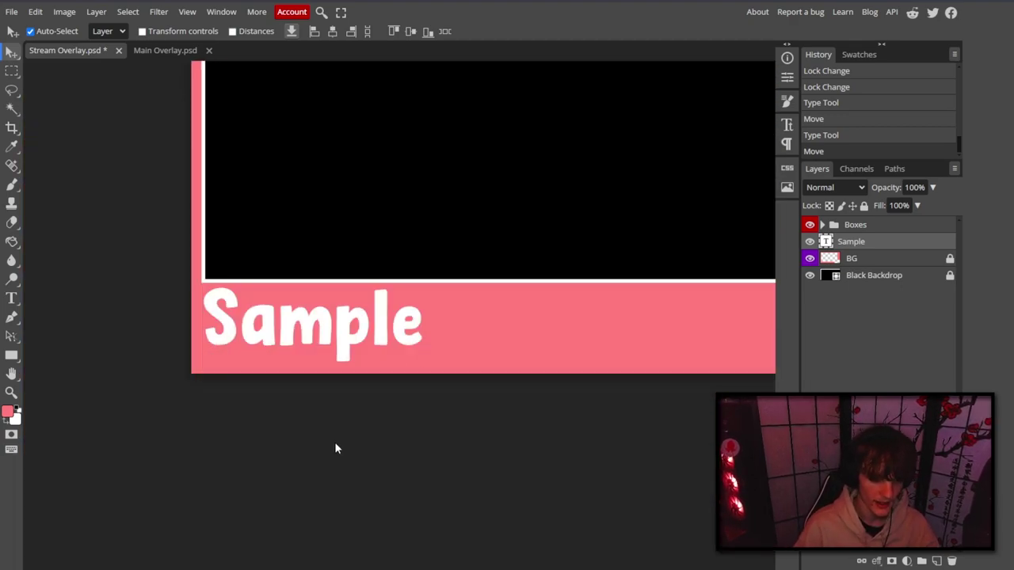
{"action": "scroll", "coordinate": [335, 445], "scroll_direction": "up", "scroll_amount": 2}
{"action": "scroll", "coordinate": [337, 448], "scroll_direction": "left", "scroll_amount": 4}
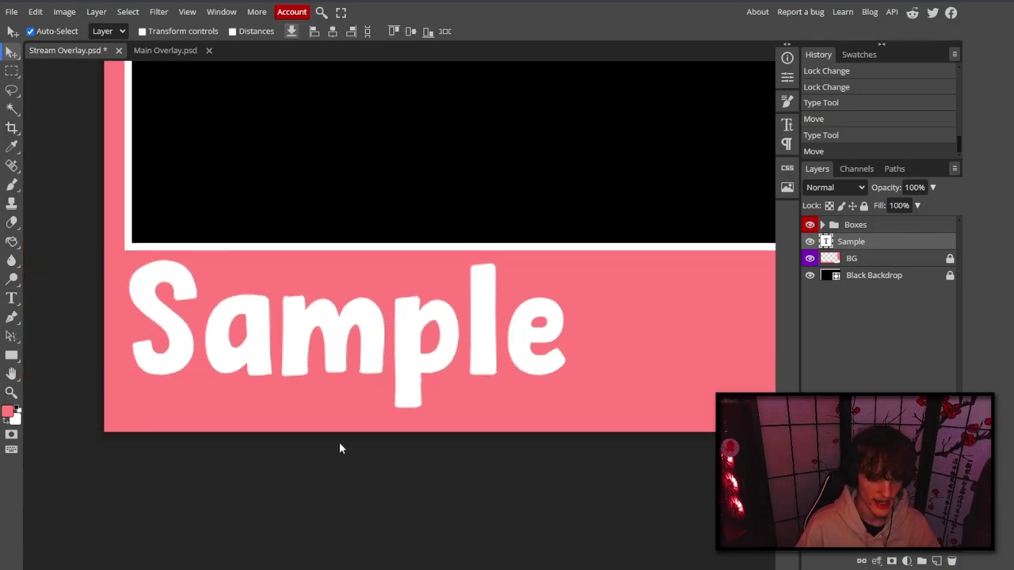
Nudge the Sample text down a few pixels within the pink strip below the Display Box.
{"action": "key", "text": "Down"}
{"action": "key", "text": "Down"}
{"action": "key", "text": "Down"}
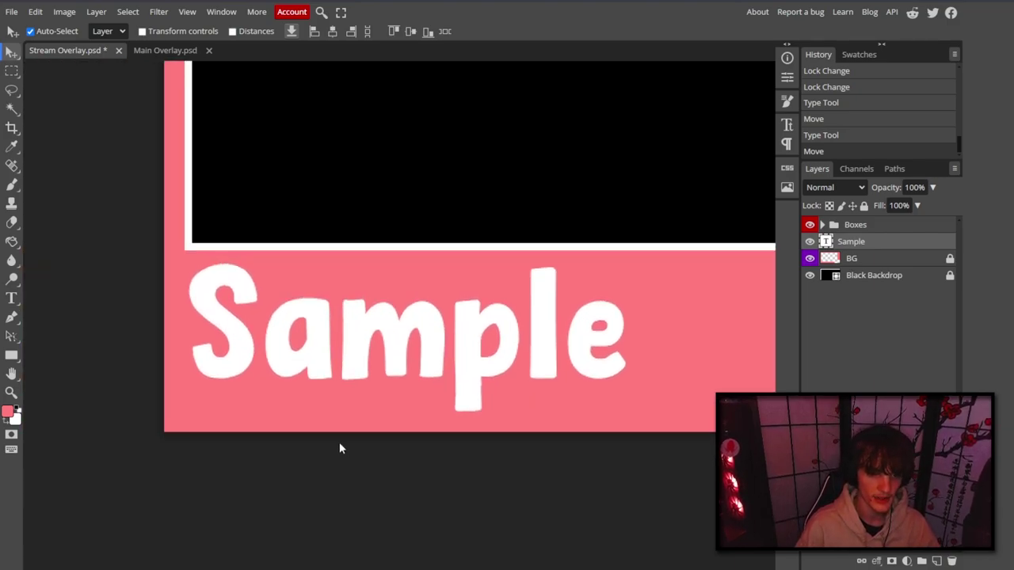
{"action": "key", "text": "Down"}
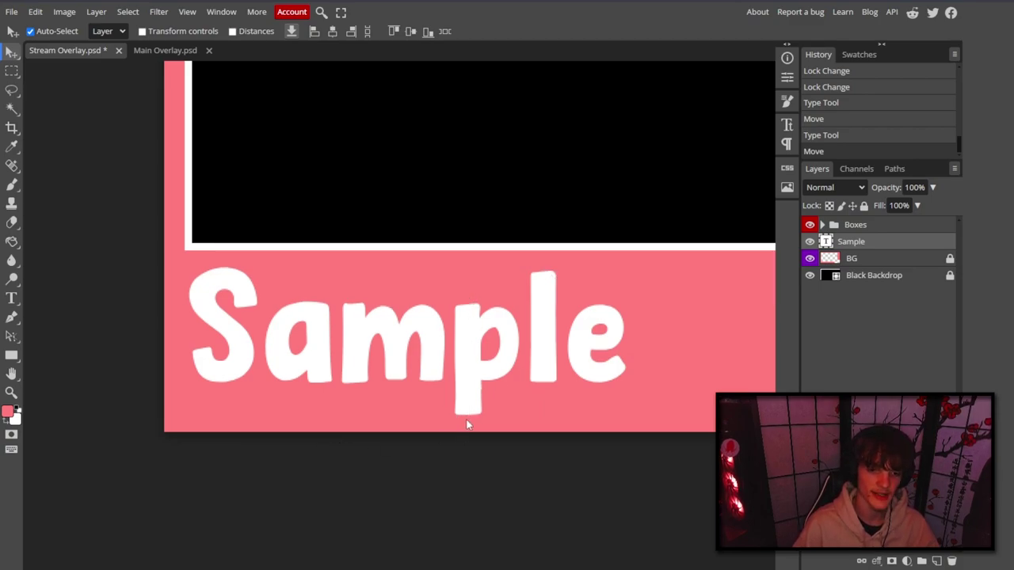
Reduce the Sample text's font size to 107 px and commit the text edit.
{"action": "scroll", "coordinate": [462, 387], "scroll_direction": "down", "scroll_amount": 4}
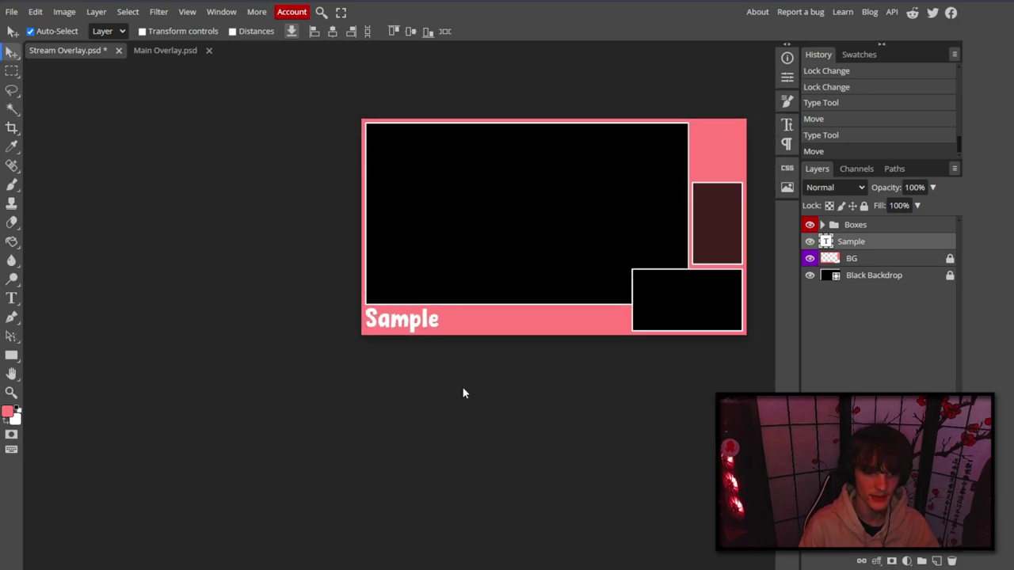
{"action": "scroll", "coordinate": [462, 391], "scroll_direction": "right", "scroll_amount": 2}
{"action": "scroll", "coordinate": [508, 396], "scroll_direction": "up", "scroll_amount": 2}
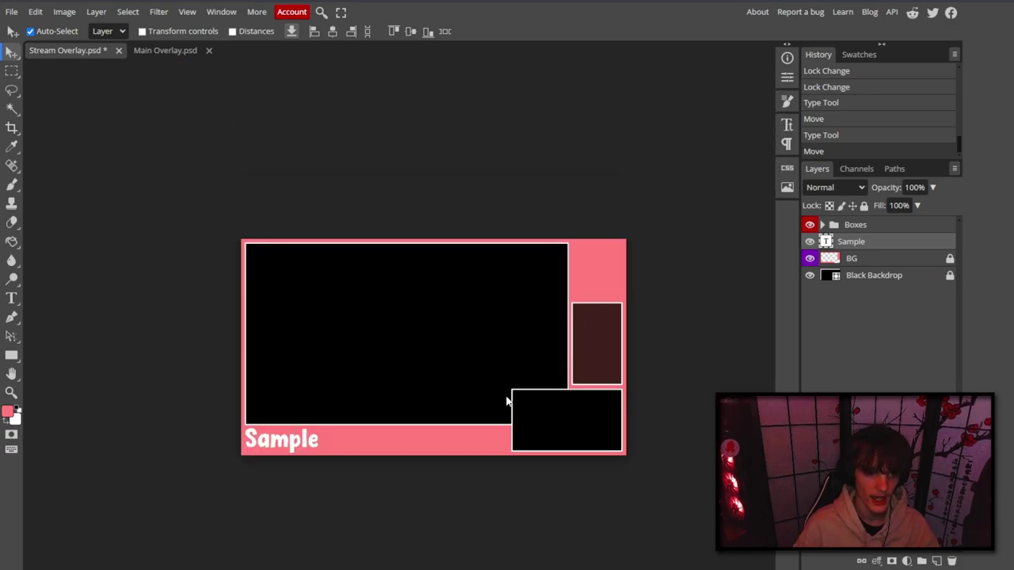
{"action": "scroll", "coordinate": [506, 404], "scroll_direction": "up", "scroll_amount": 2}
{"action": "scroll", "coordinate": [504, 403], "scroll_direction": "down", "scroll_amount": 2}
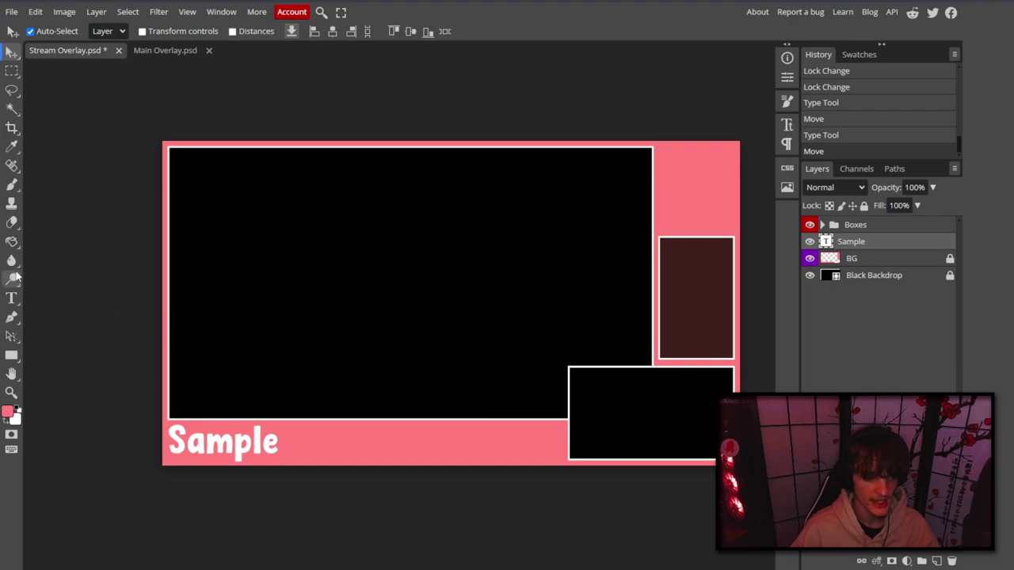
{"action": "left_click", "coordinate": [11, 298]}
{"action": "left_click", "coordinate": [219, 443]}
{"action": "double_click", "coordinate": [218, 443]}
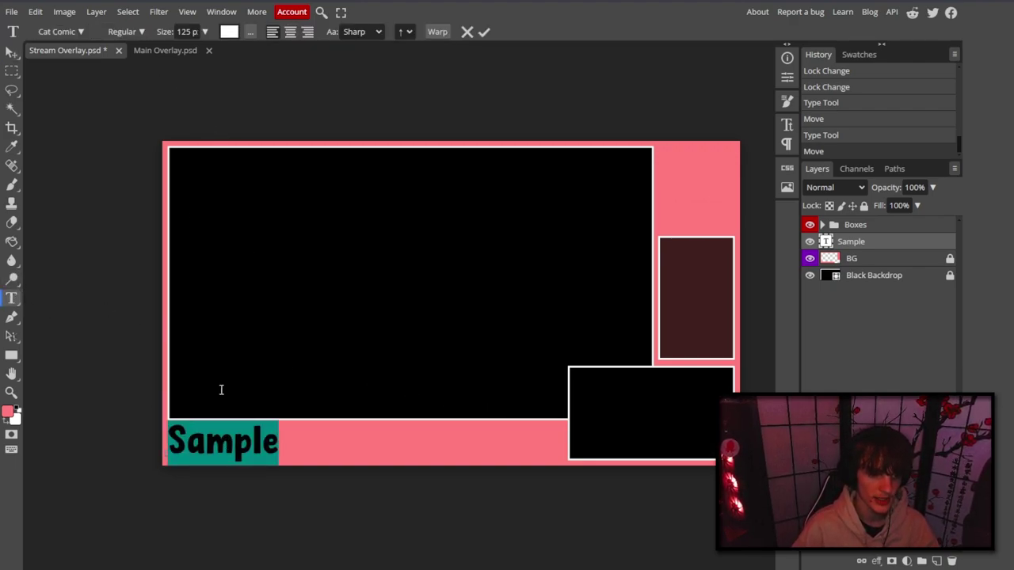
{"action": "left_click", "coordinate": [204, 32]}
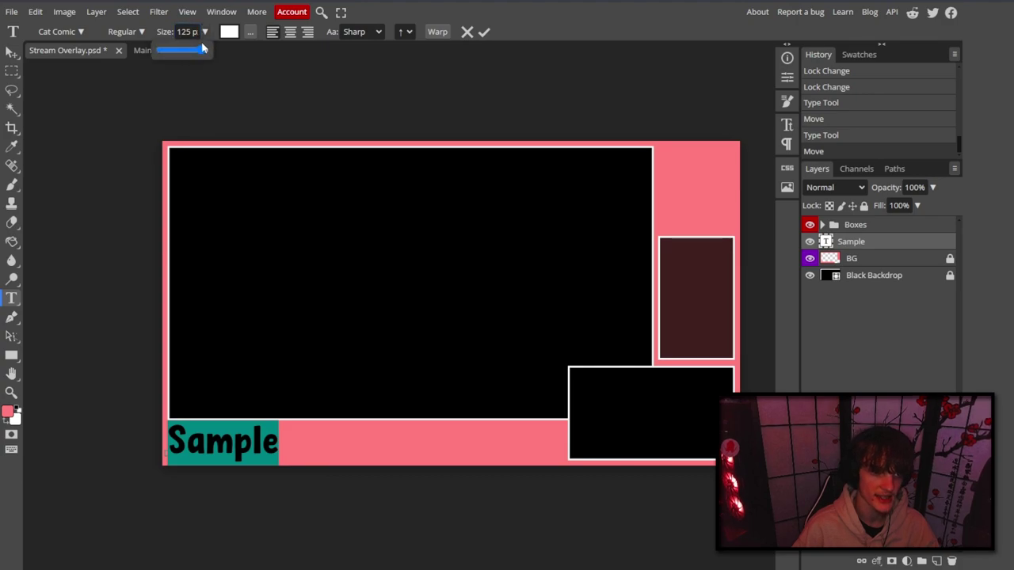
{"action": "left_click_drag", "start_coordinate": [203, 49], "coordinate": [201, 50]}
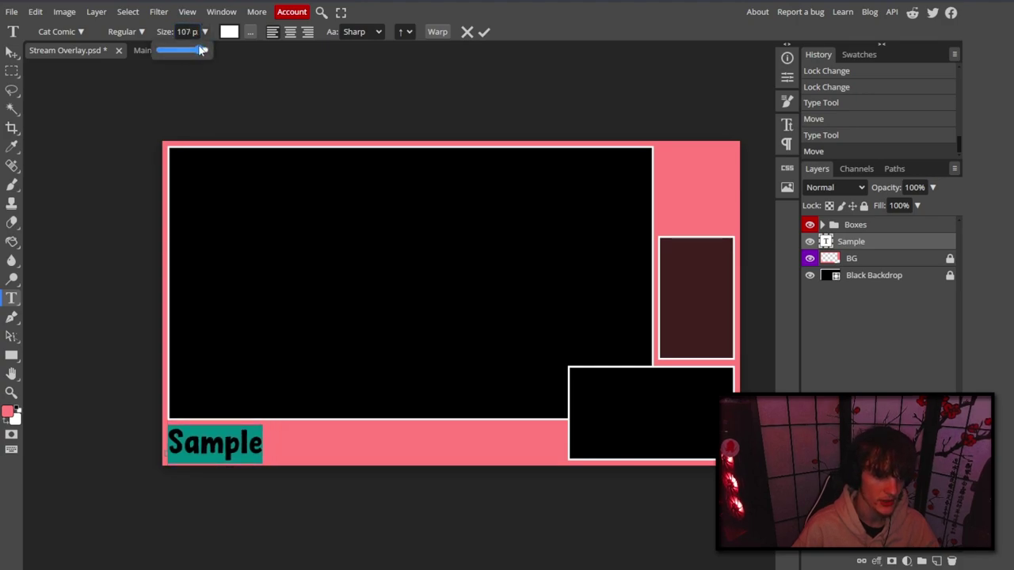
{"action": "left_click", "coordinate": [12, 52]}
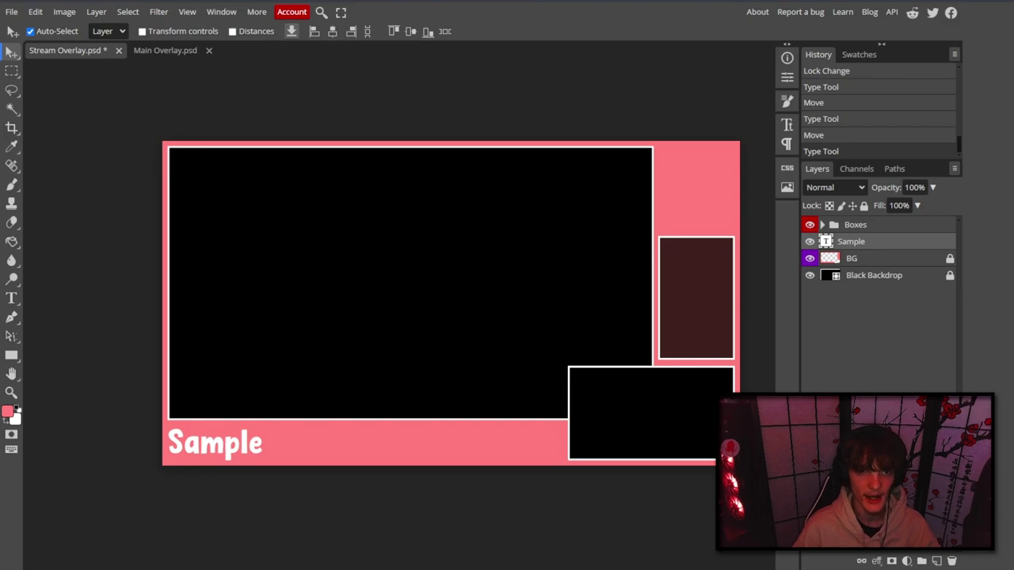
Switch to a new browser tab and search Google Images for "cherry blossom emoji".
{"action": "key", "text": "ctrl+t"}
{"action": "type", "text": "cherry"}
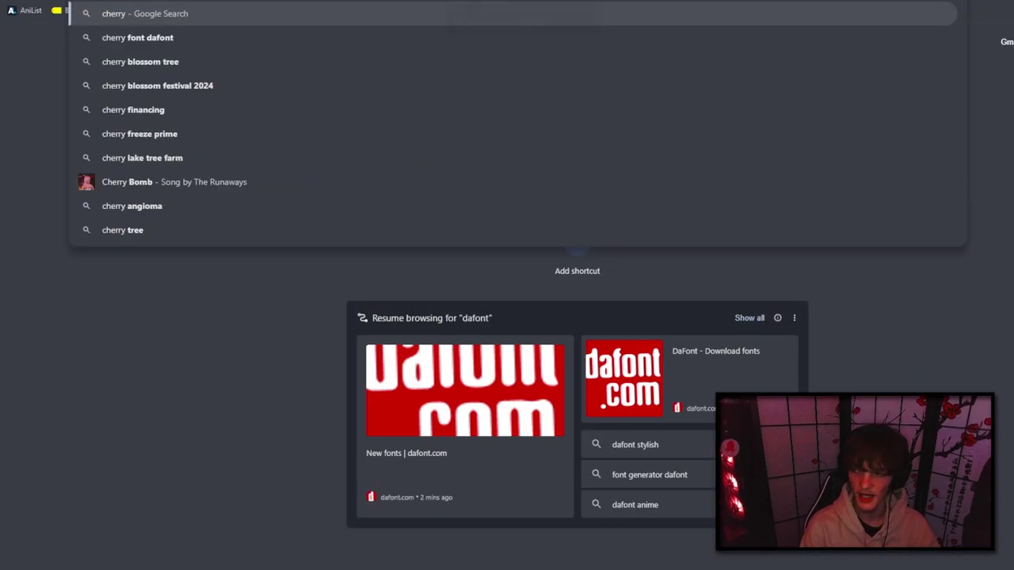
{"action": "type", "text": " blossom"}
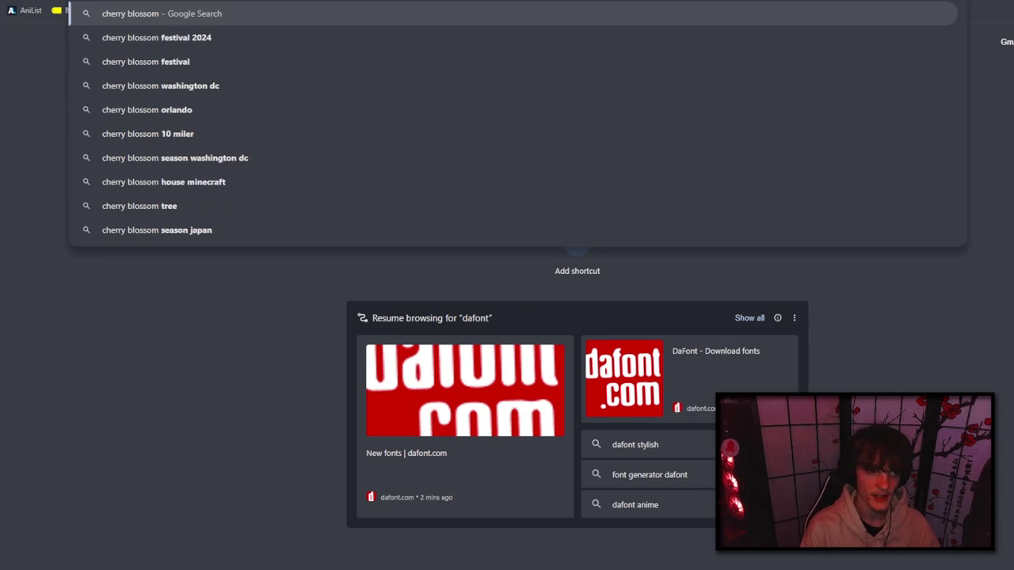
{"action": "type", "text": " emoji"}
{"action": "key", "text": "Return"}
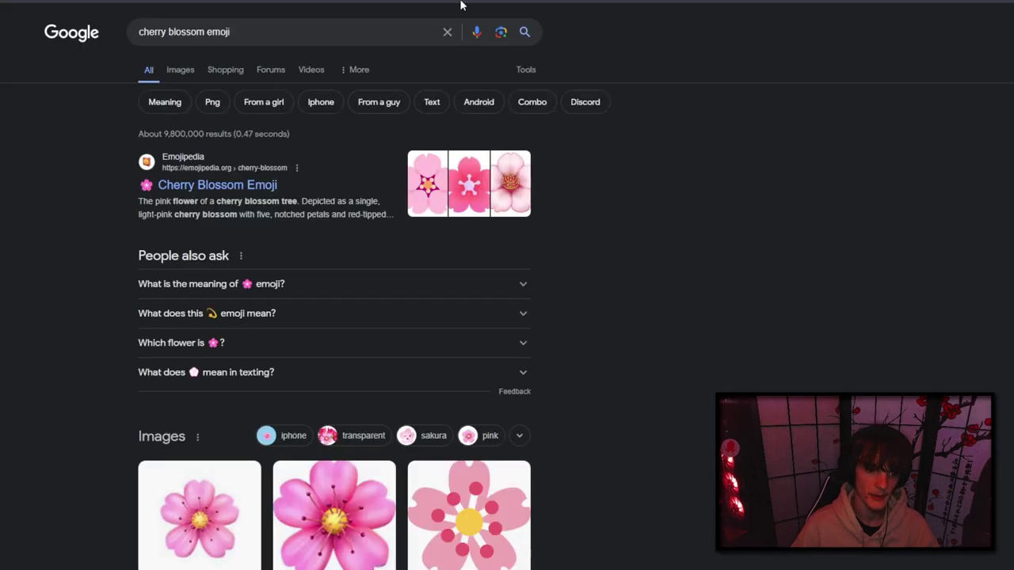
{"action": "left_click", "coordinate": [180, 69]}
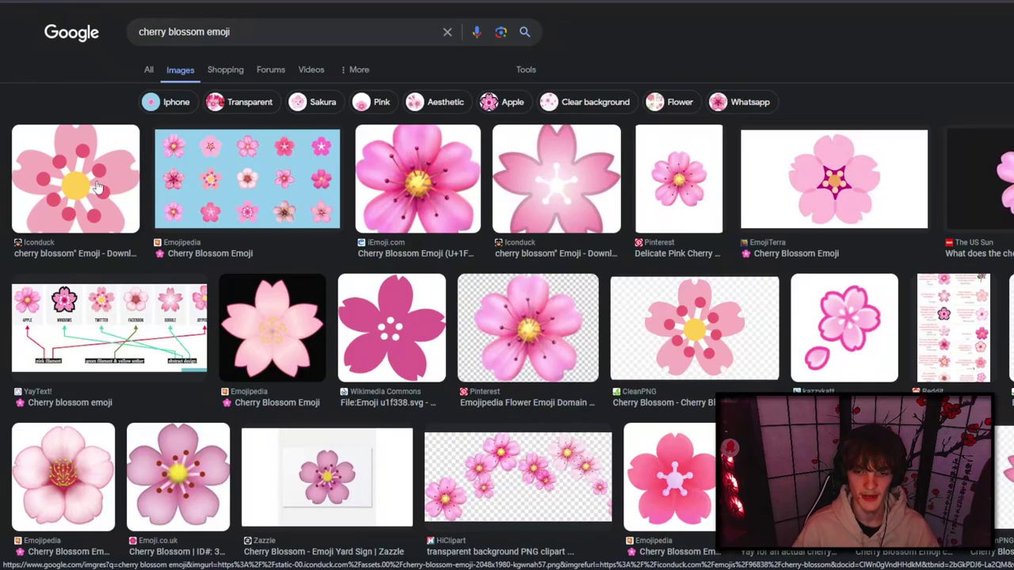
Save Iconduck's pink cherry blossom image with the yellow centre to Downloads as a PNG named blossom.
{"action": "left_click", "coordinate": [96, 187]}
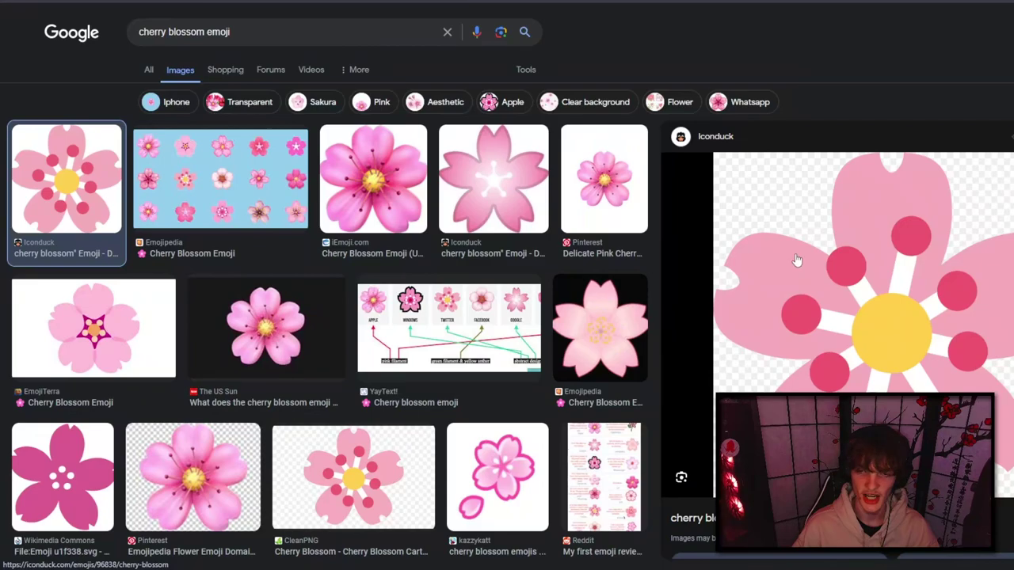
{"action": "right_click", "coordinate": [799, 222]}
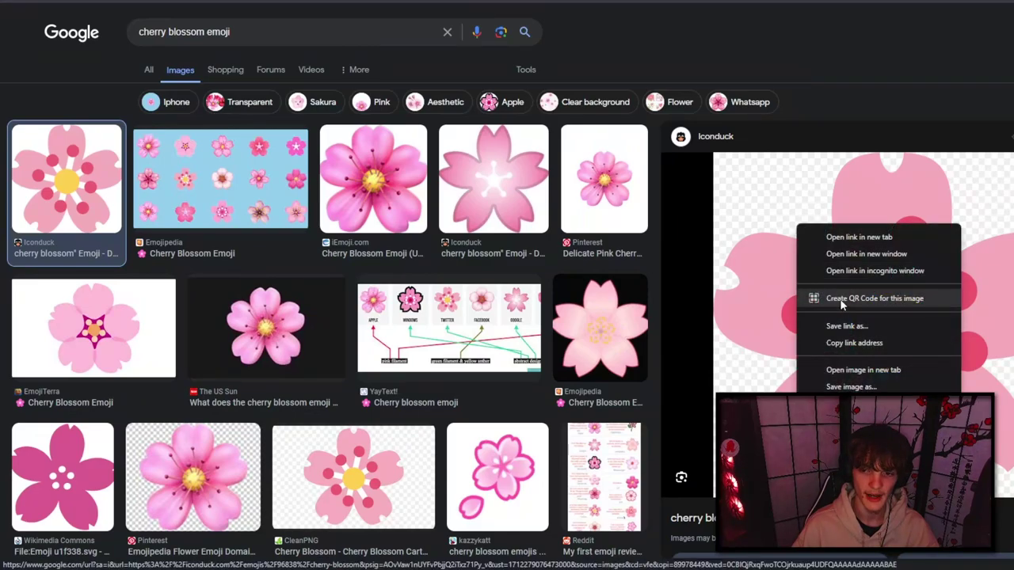
{"action": "left_click", "coordinate": [844, 387]}
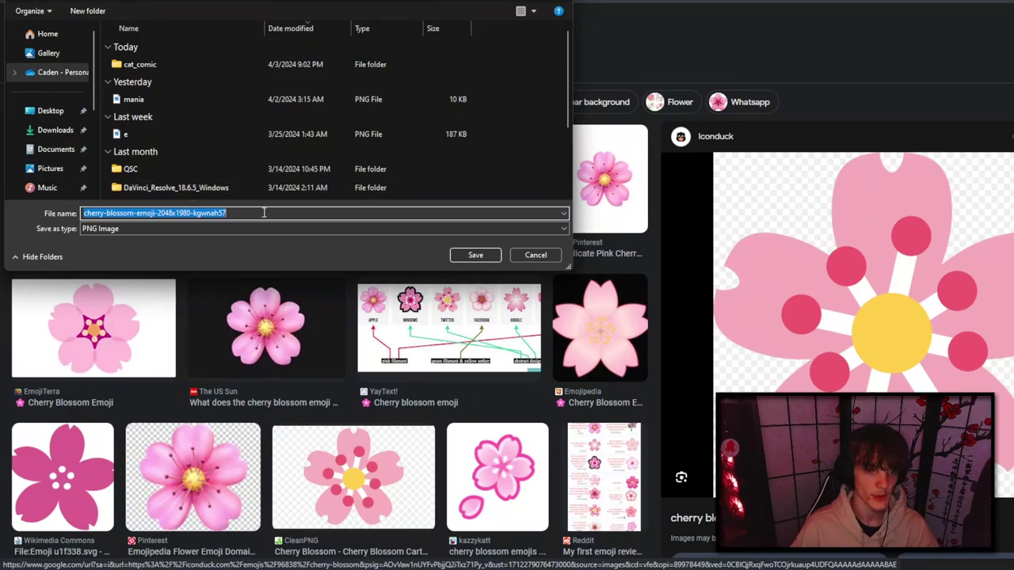
{"action": "type", "text": "blossom"}
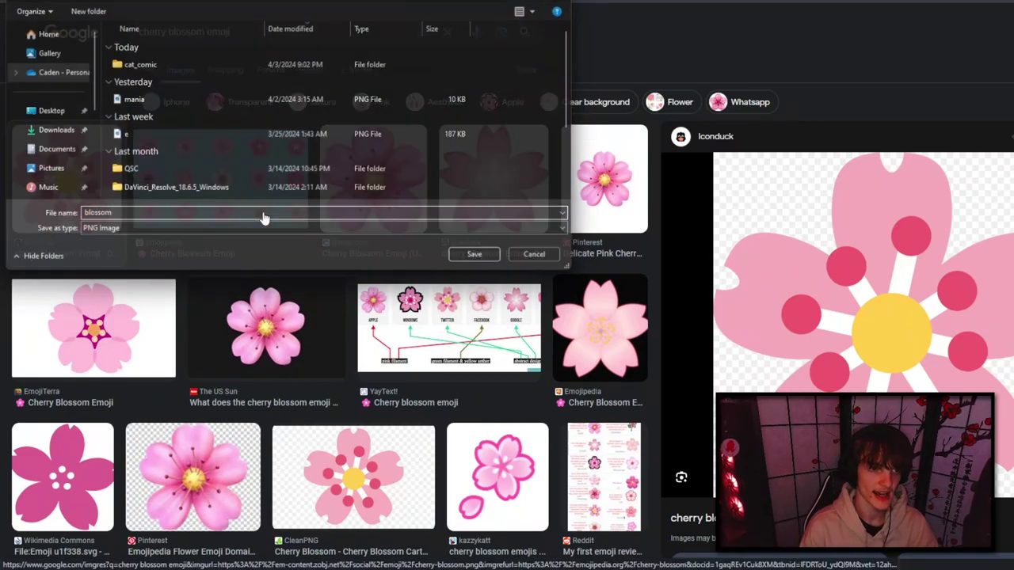
{"action": "key", "text": "Return"}
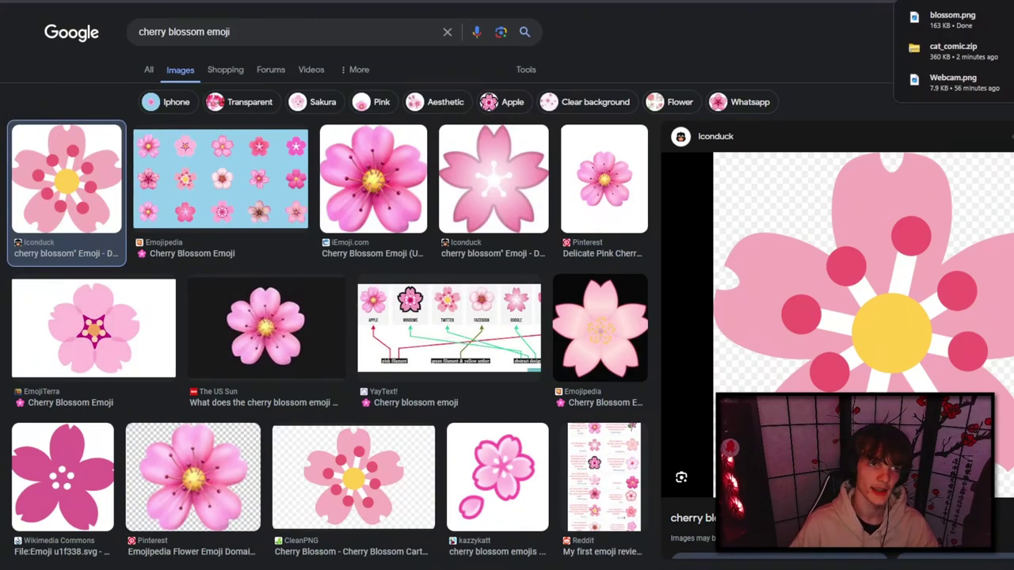
Switch back to Photopea, place the downloaded blossom PNG into Stream Overlay.psd, and move its layer above the Boxes group.
{"action": "key", "text": "alt+Tab"}
{"action": "key", "text": "alt+Tab"}
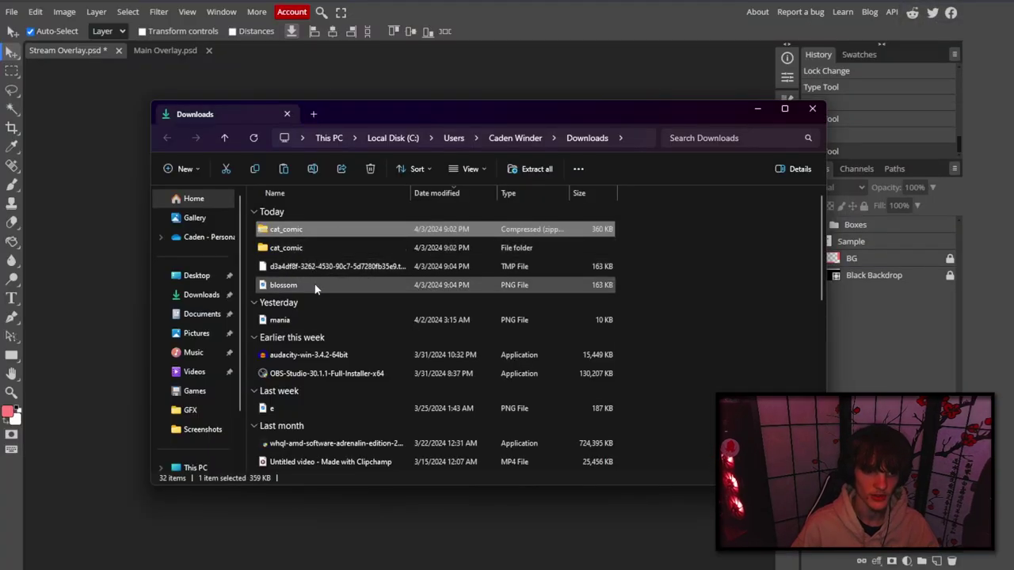
{"action": "left_click", "coordinate": [311, 287]}
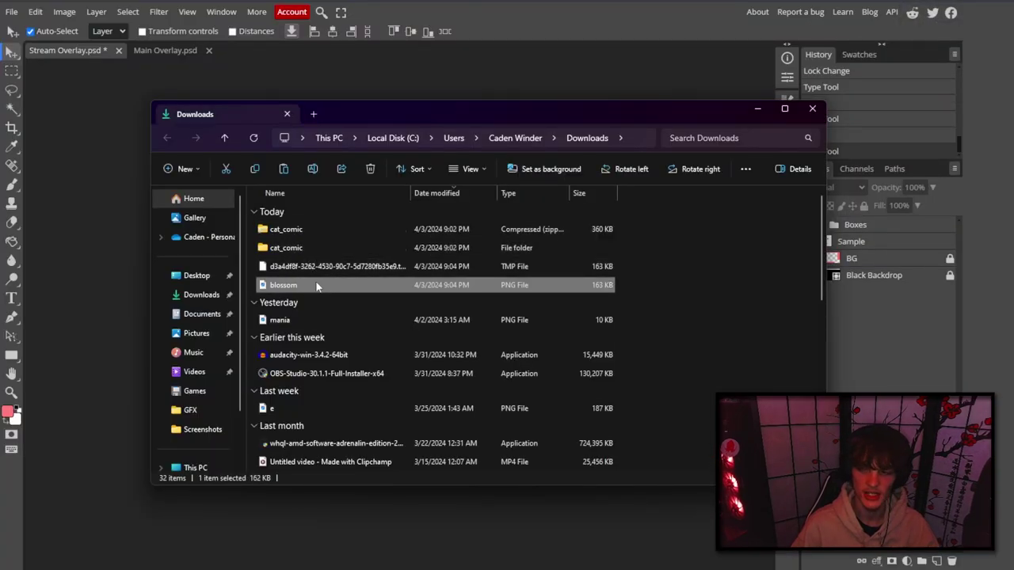
{"action": "left_click_drag", "start_coordinate": [316, 287], "coordinate": [336, 276]}
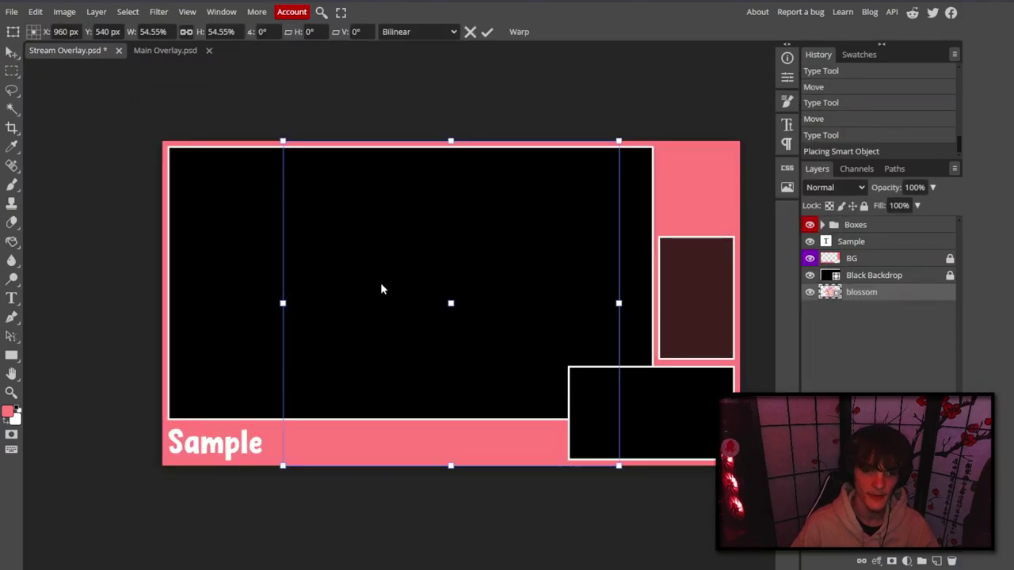
{"action": "left_click_drag", "start_coordinate": [889, 295], "coordinate": [884, 224]}
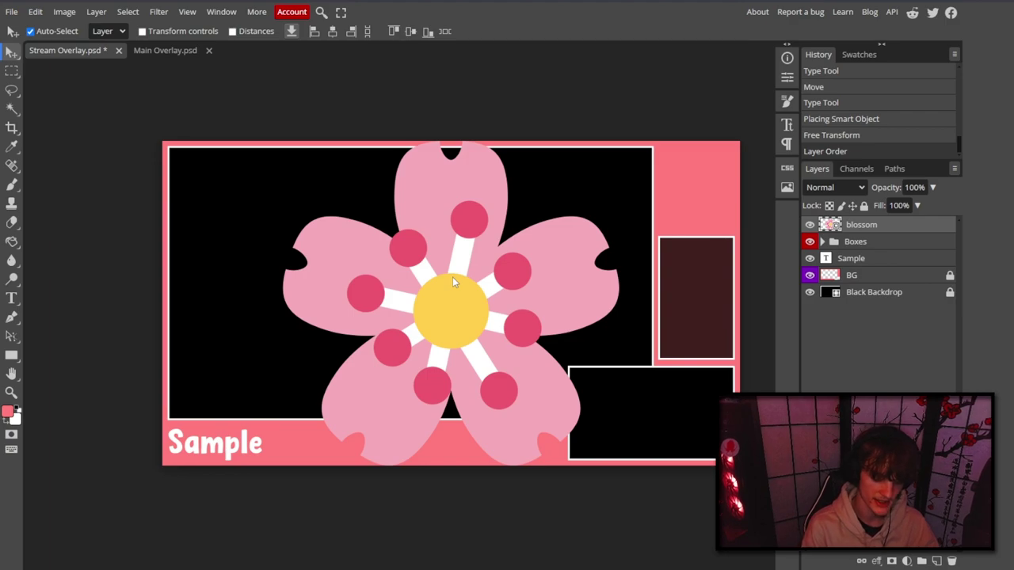
Scale the blossom to about 3.84% and move it onto the upper-left corner of the dark red box.
{"action": "key", "text": "ctrl+t"}
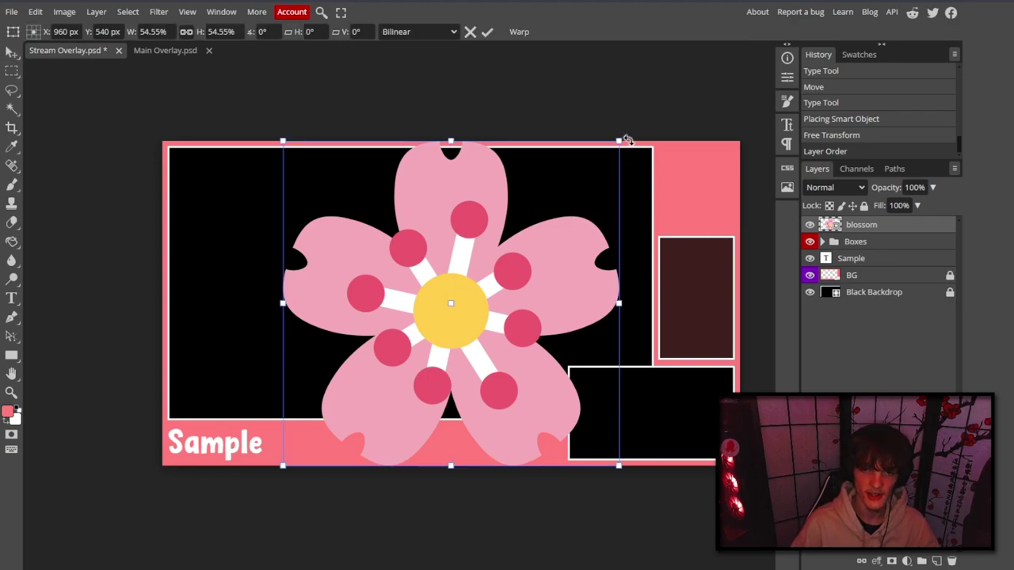
{"action": "left_click_drag", "start_coordinate": [619, 141], "coordinate": [670, 232]}
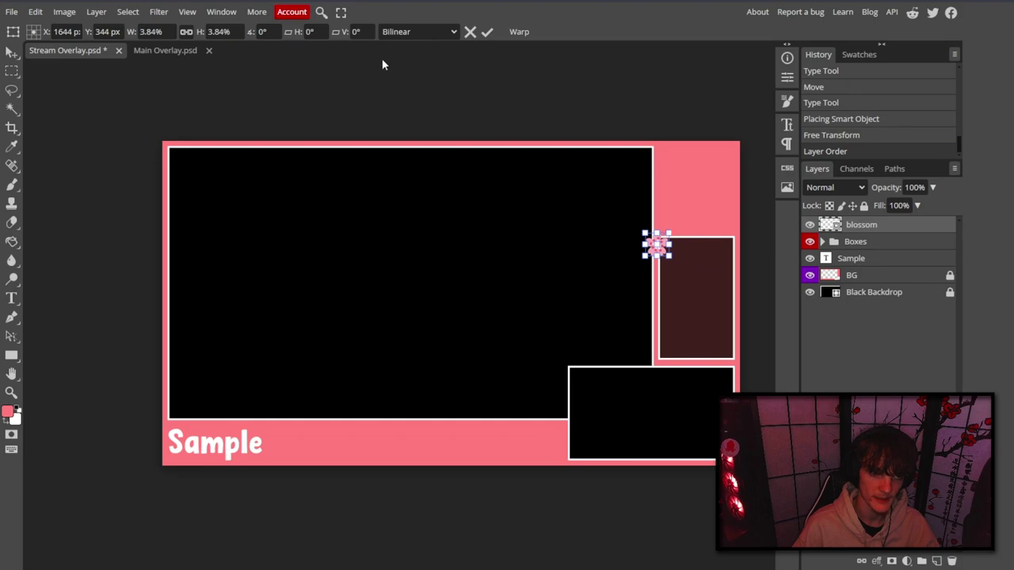
{"action": "left_click", "coordinate": [170, 50]}
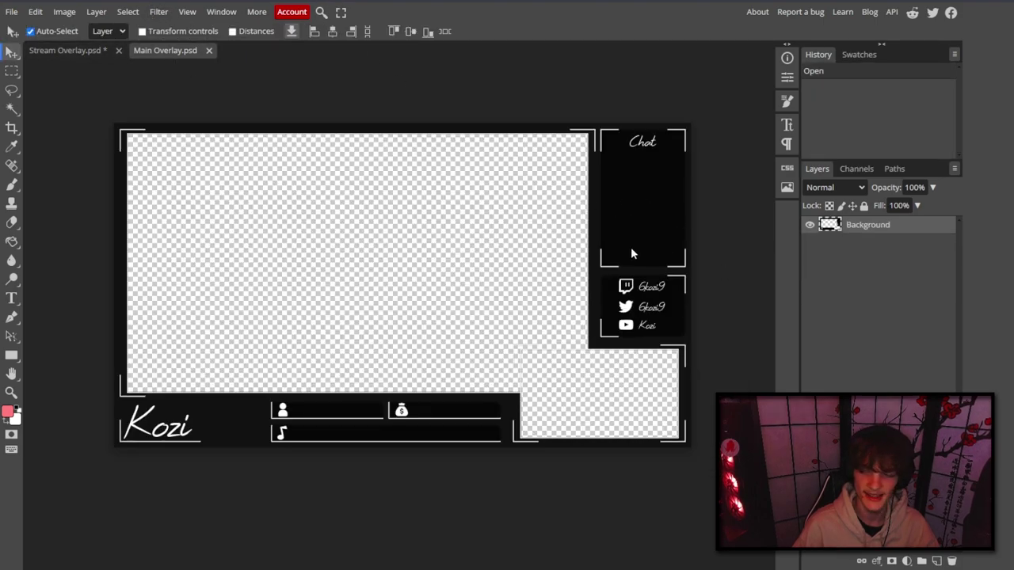
{"action": "left_click", "coordinate": [83, 51]}
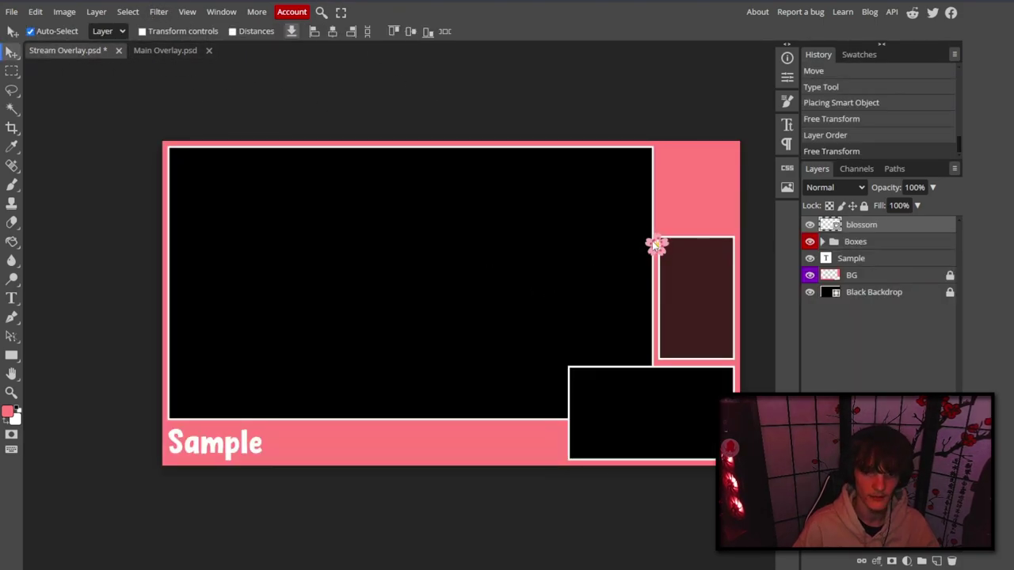
{"action": "left_click_drag", "start_coordinate": [658, 248], "coordinate": [662, 238]}
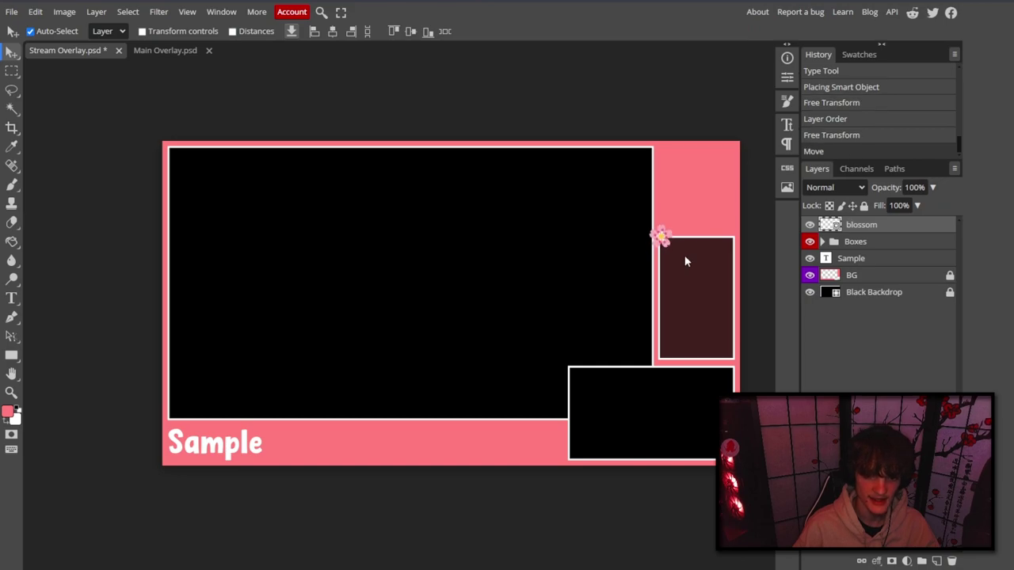
Fine-tune the blossom's position on the dark red box's upper-left corner, keeping it clear of the Display Box outline.
{"action": "key", "text": "ctrl+plus"}
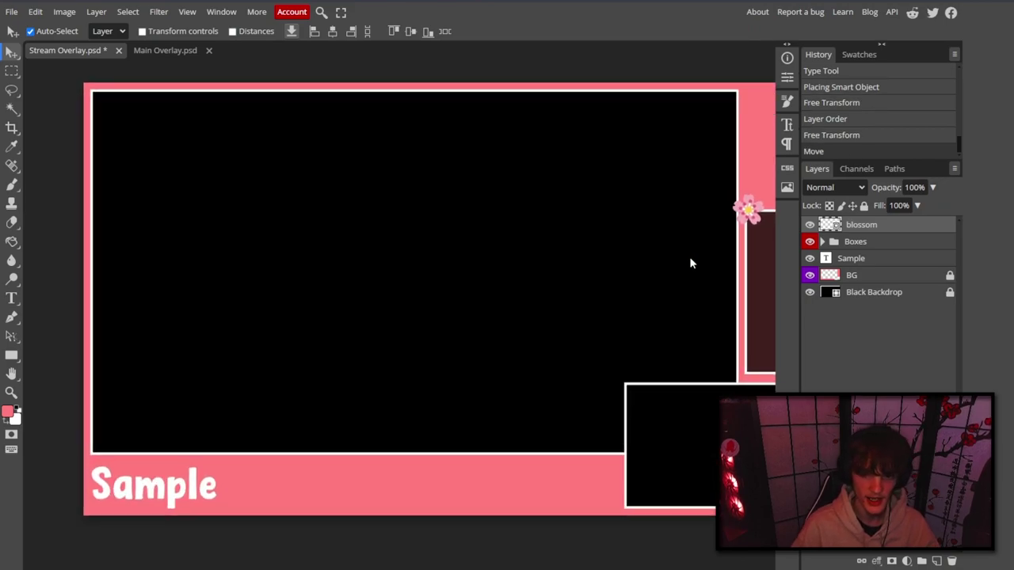
{"action": "scroll", "coordinate": [684, 267], "scroll_direction": "right", "scroll_amount": 3}
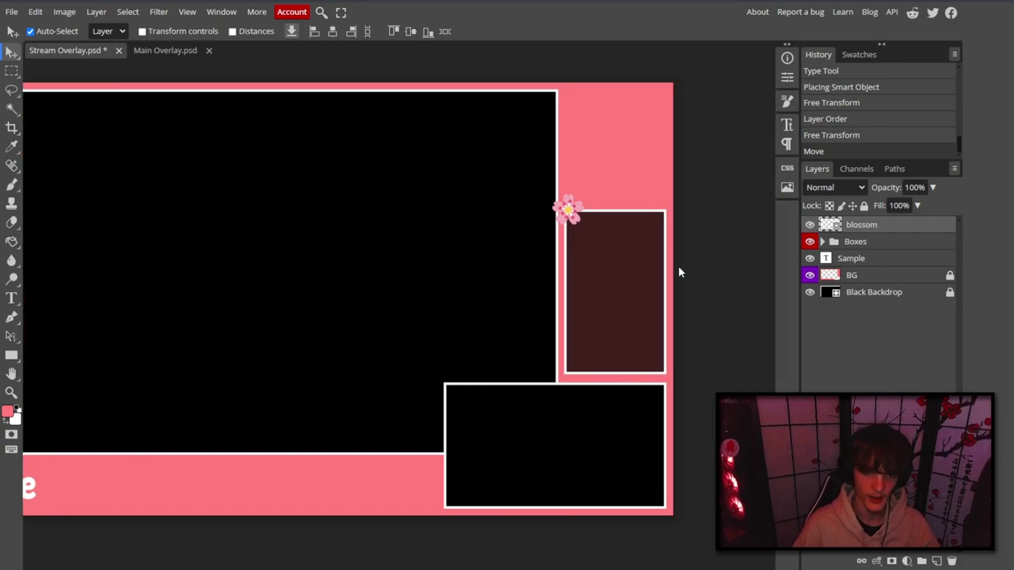
{"action": "key", "text": "Right"}
{"action": "key", "text": "Right"}
{"action": "key", "text": "Right"}
{"action": "key", "text": "Right"}
{"action": "key", "text": "Right"}
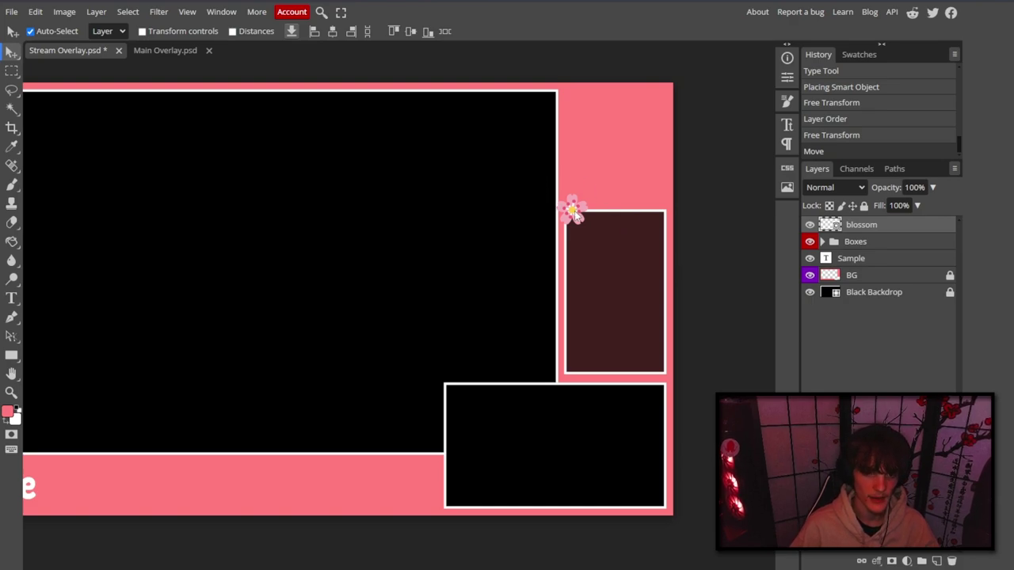
{"action": "left_click_drag", "start_coordinate": [574, 212], "coordinate": [569, 216]}
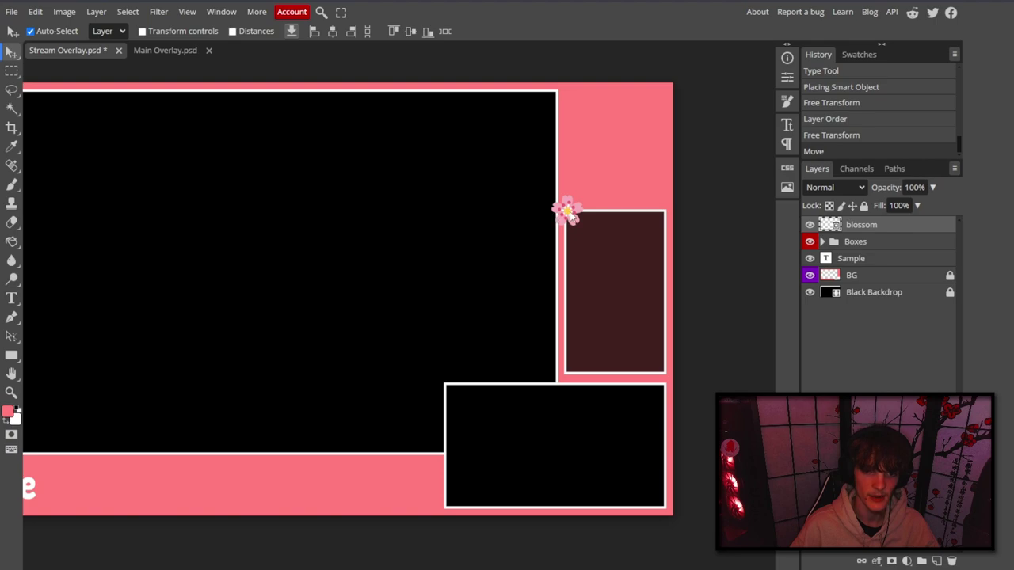
{"action": "key", "text": "Right"}
{"action": "key", "text": "Right"}
{"action": "key", "text": "Right"}
{"action": "key", "text": "Right"}
{"action": "key", "text": "Right"}
{"action": "key", "text": "Right"}
{"action": "key", "text": "Right"}
{"action": "key", "text": "Down"}
{"action": "key", "text": "Down"}
{"action": "key", "text": "Down"}
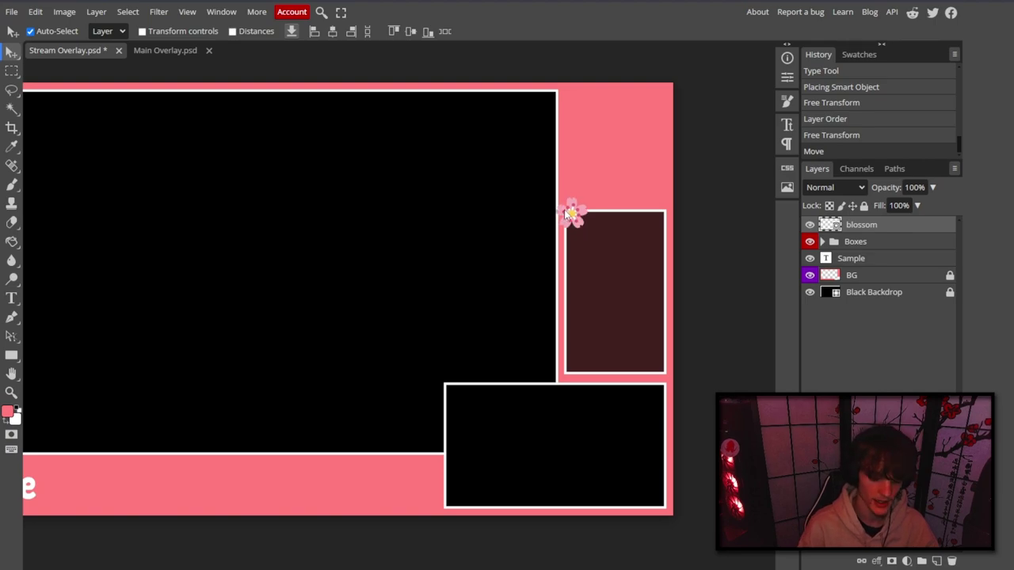
Duplicate the blossom layer and place the copy on the upper-right corner of the black box below the dark red box.
{"action": "key", "text": "ctrl+j"}
{"action": "left_click_drag", "start_coordinate": [577, 215], "coordinate": [663, 387]}
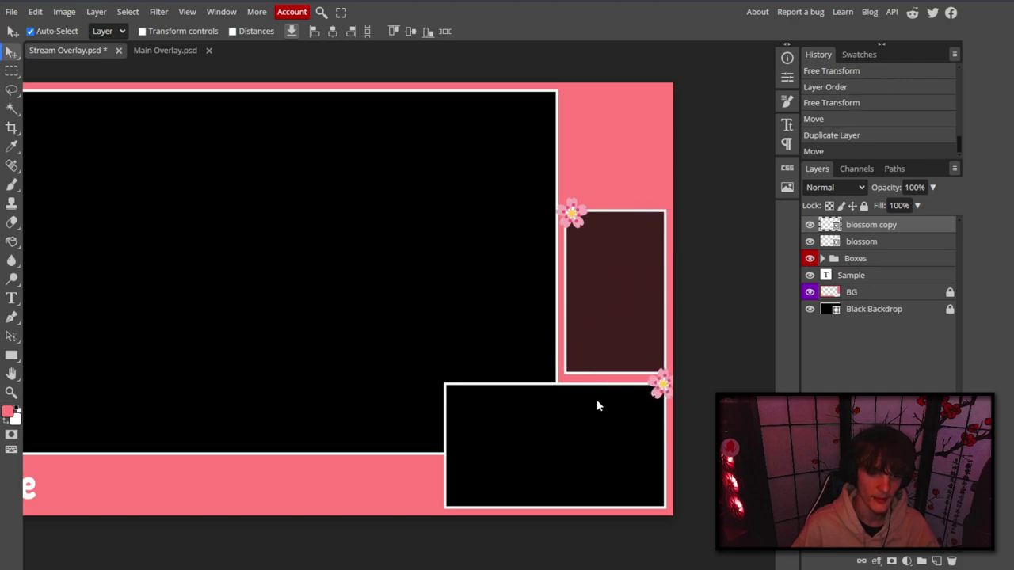
{"action": "scroll", "coordinate": [599, 378], "scroll_direction": "up", "scroll_amount": 2}
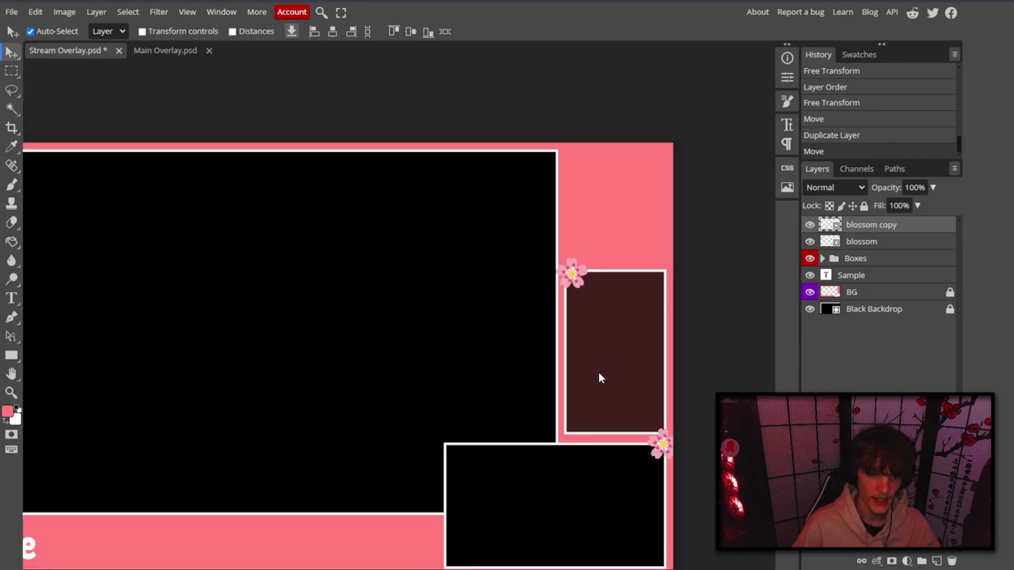
{"action": "scroll", "coordinate": [609, 378], "scroll_direction": "left", "scroll_amount": 3}
{"action": "scroll", "coordinate": [586, 382], "scroll_direction": "right", "scroll_amount": 1}
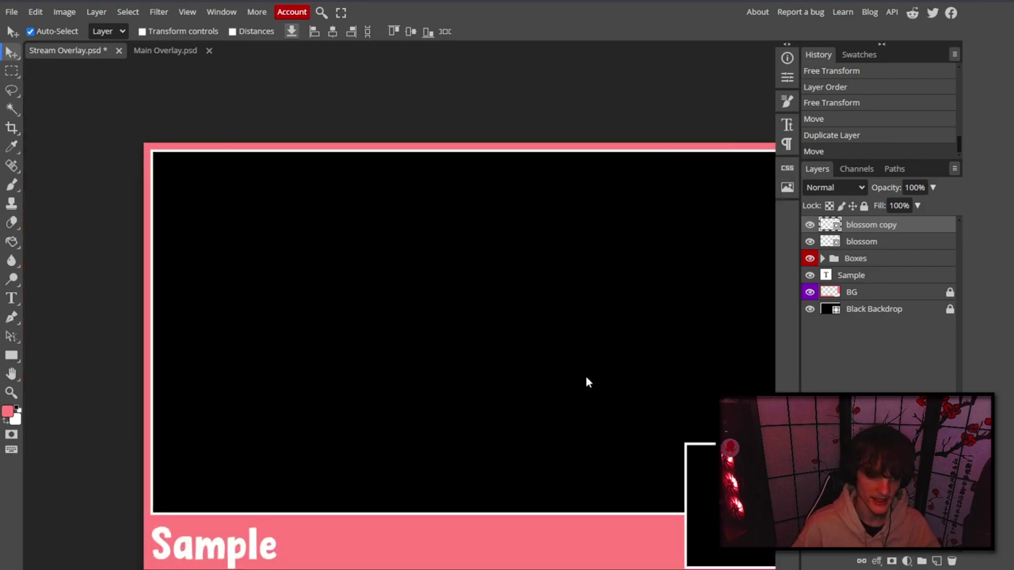
Duplicate the blossom layer again and move the copy to just after the end of the Sample text.
{"action": "scroll", "coordinate": [607, 339], "scroll_direction": "down", "scroll_amount": 2}
{"action": "key", "text": "ctrl+j"}
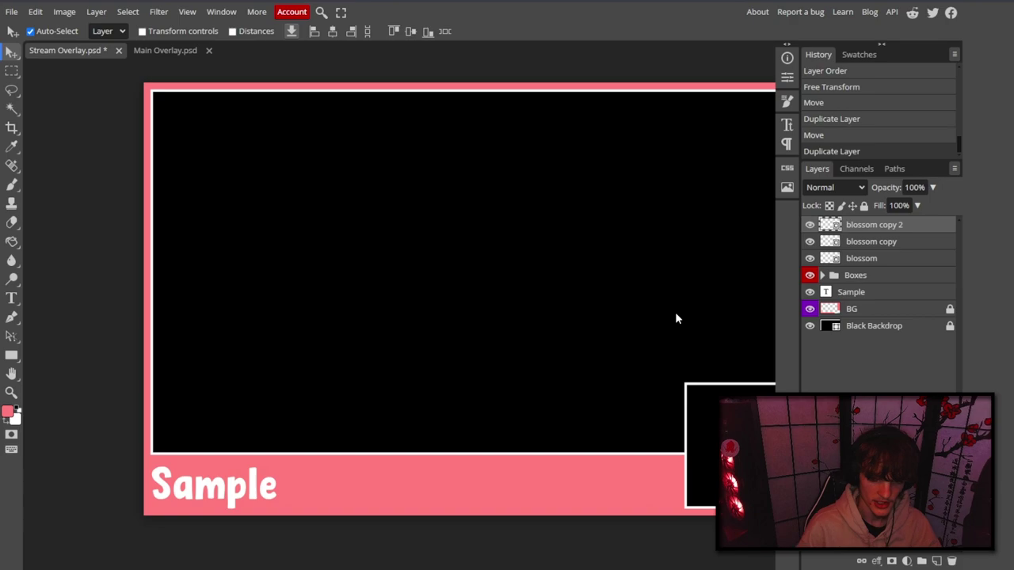
{"action": "scroll", "coordinate": [649, 362], "scroll_direction": "right", "scroll_amount": 5}
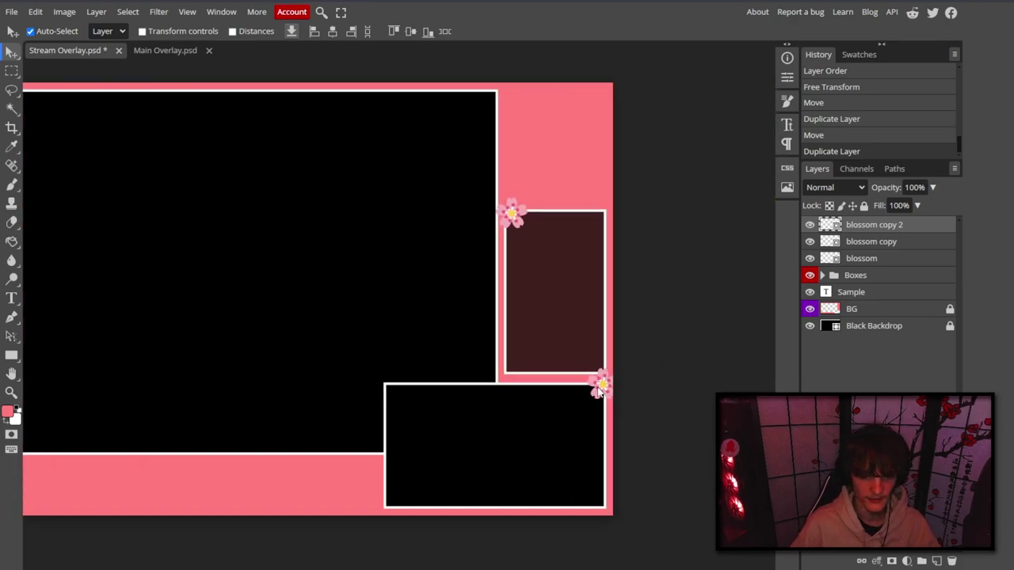
{"action": "left_click_drag", "start_coordinate": [649, 362], "coordinate": [243, 405]}
{"action": "scroll", "coordinate": [353, 415], "scroll_direction": "left", "scroll_amount": 5}
{"action": "left_click_drag", "start_coordinate": [443, 403], "coordinate": [295, 492]}
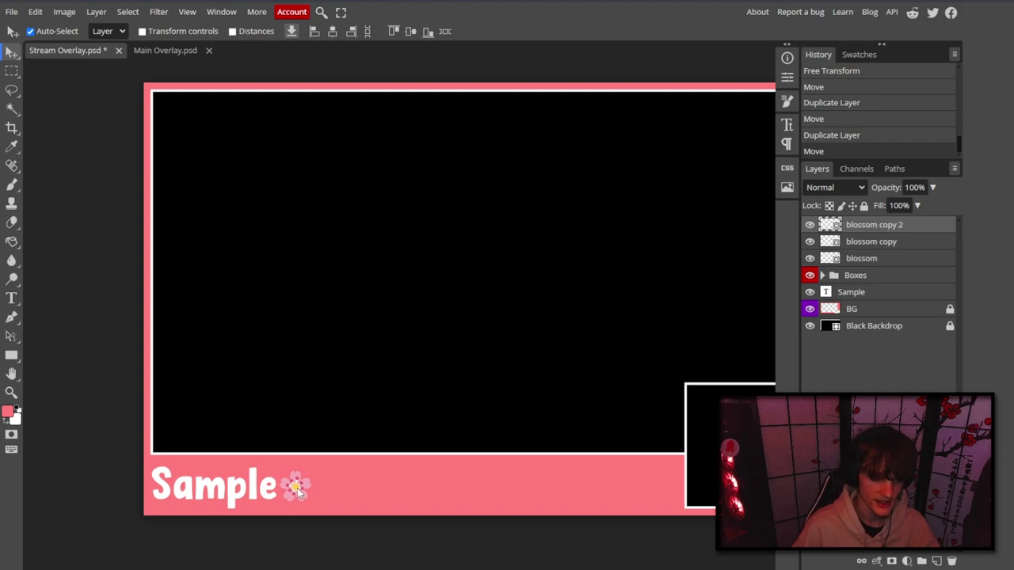
Move the new blossom onto the large black box and shift the Sample text right, leaving room for a blossom before it.
{"action": "left_click_drag", "start_coordinate": [297, 491], "coordinate": [340, 362]}
{"action": "left_click", "coordinate": [871, 292]}
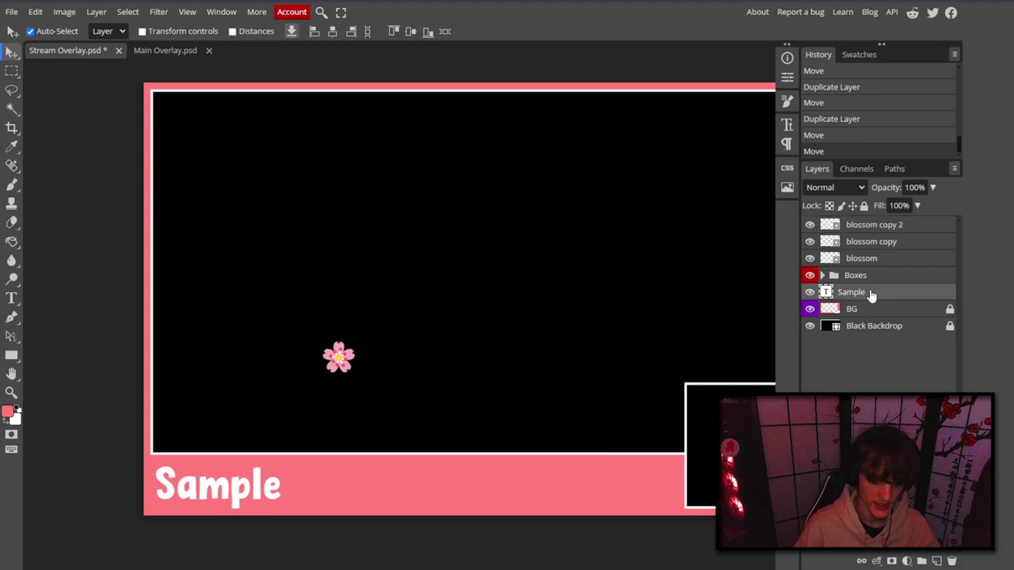
{"action": "key", "text": "shift+Right"}
{"action": "key", "text": "shift+Right"}
{"action": "key", "text": "shift+Right"}
{"action": "key", "text": "shift+Right"}
{"action": "key", "text": "shift+Right"}
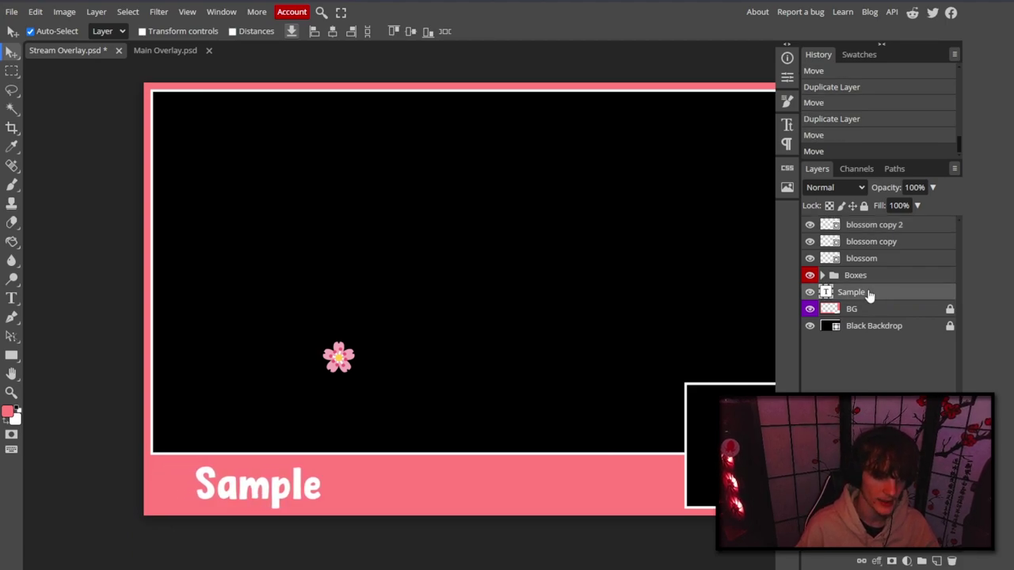
Place the blossom in the space before the Sample text and enlarge it slightly to match the text height.
{"action": "left_click_drag", "start_coordinate": [339, 360], "coordinate": [167, 486]}
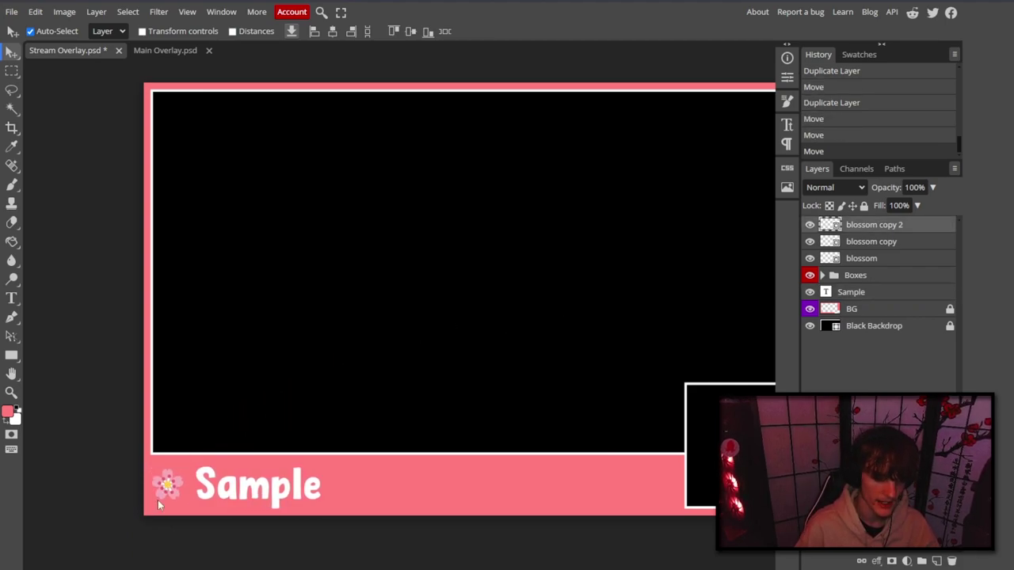
{"action": "key", "text": "ctrl+t"}
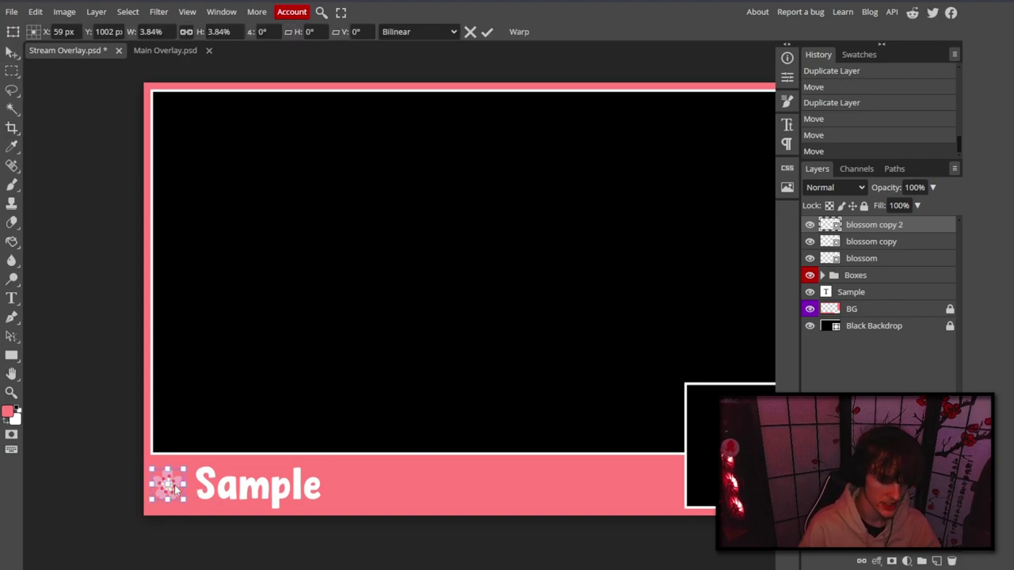
{"action": "left_click_drag", "start_coordinate": [186, 468], "coordinate": [190, 465]}
{"action": "key", "text": "Return"}
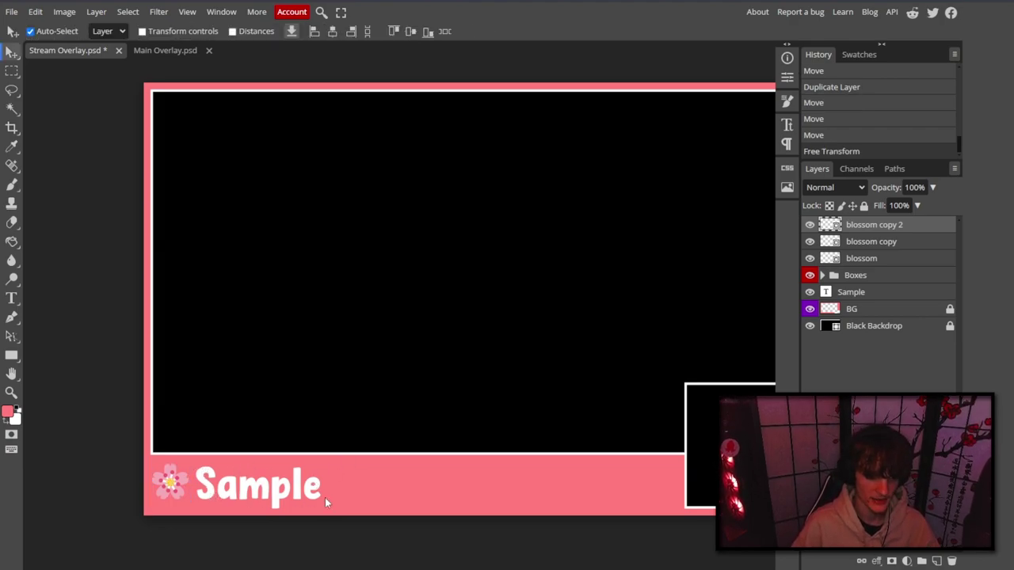
Paste the copied cherry blossom branch image into the overlay and move it toward the large black box's upper-left area.
{"action": "key", "text": "ctrl+minus"}
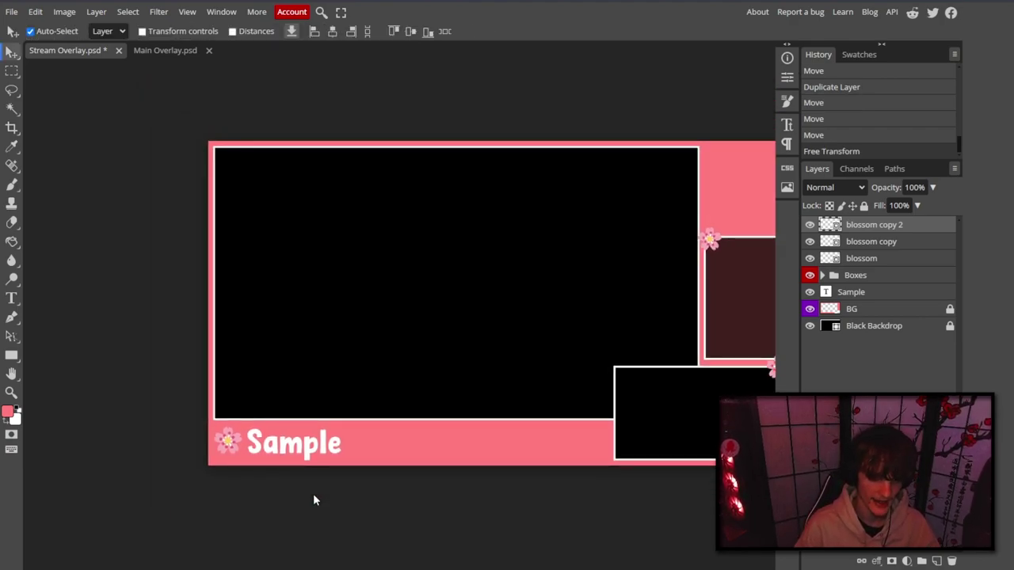
{"action": "scroll", "coordinate": [467, 443], "scroll_direction": "right", "scroll_amount": 2}
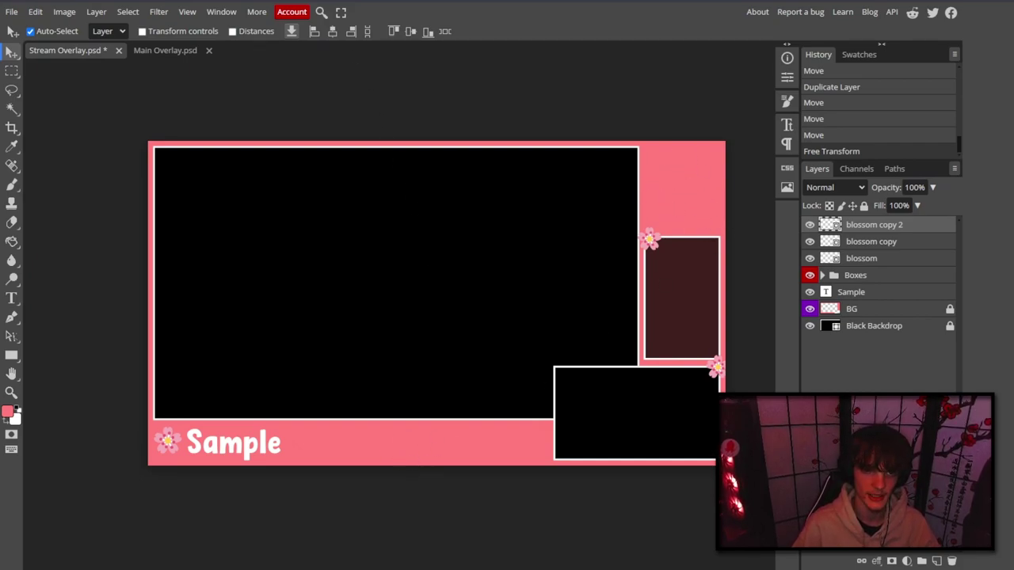
{"action": "key", "text": "ctrl+t"}
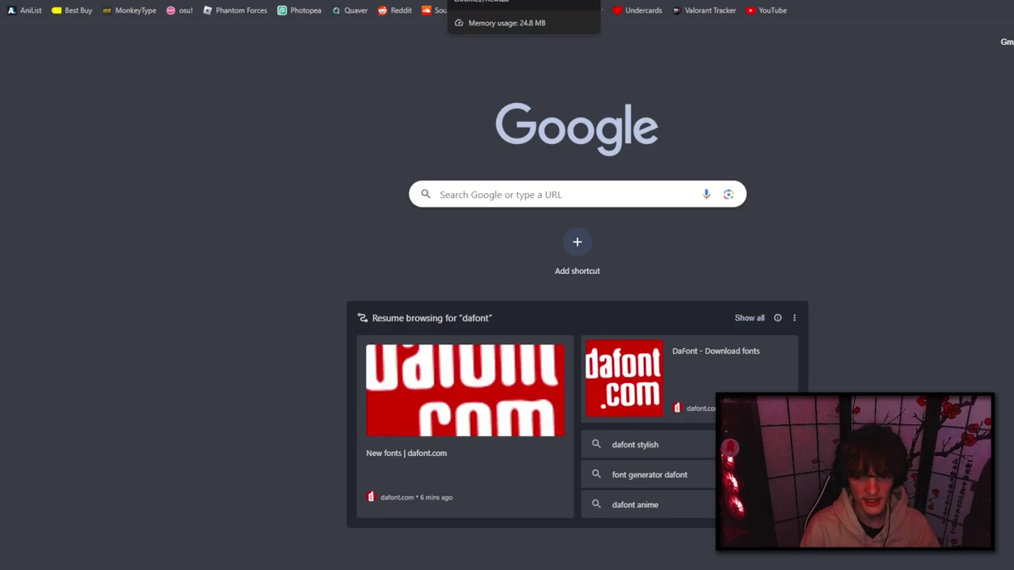
{"action": "key", "text": "ctrl+w"}
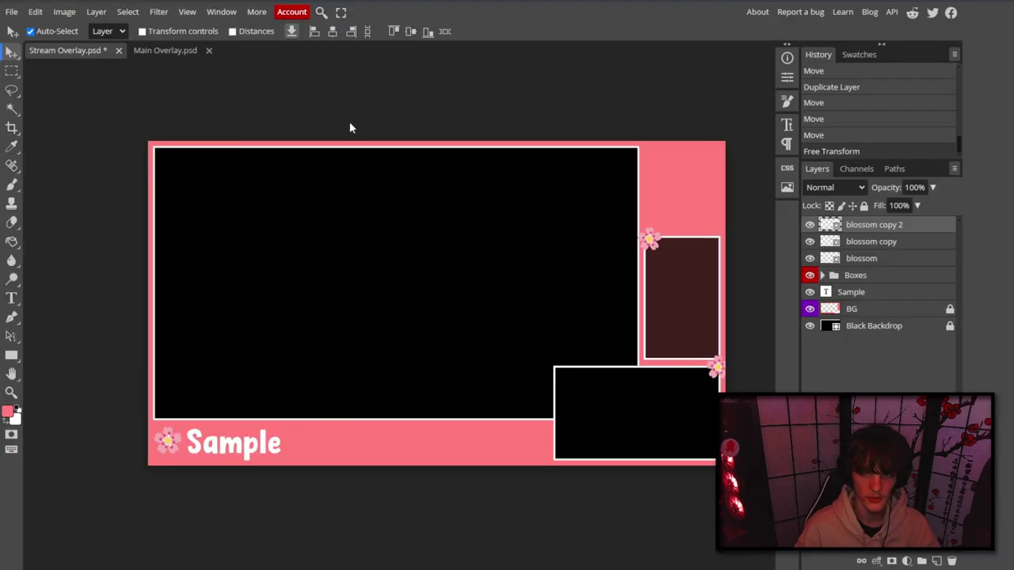
{"action": "key", "text": "ctrl+v"}
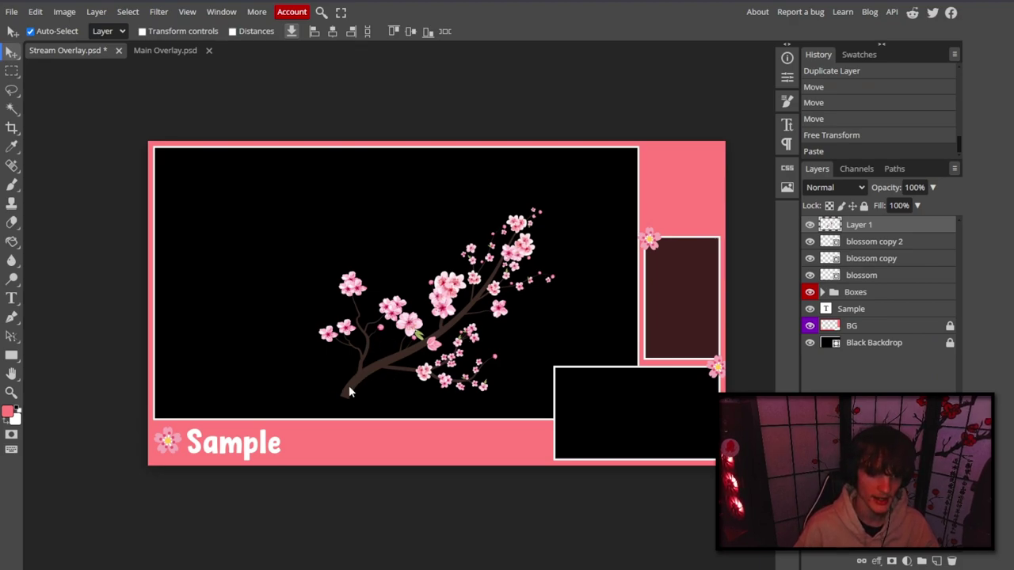
{"action": "left_click_drag", "start_coordinate": [348, 386], "coordinate": [255, 345]}
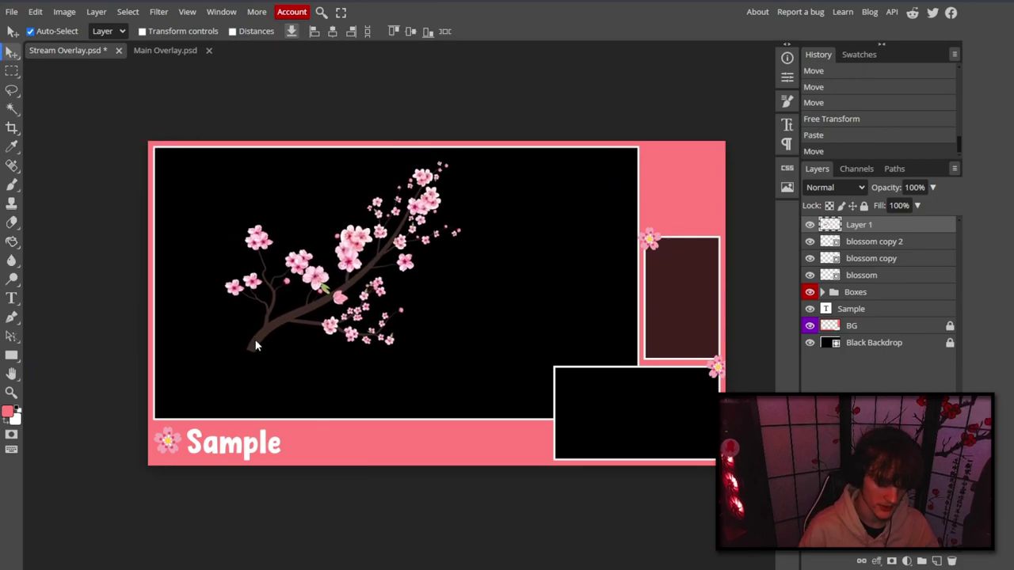
Rotate the blossom branch 70.8°, scale it to about 40.38%, and fit it into the overlay's upper-left corner.
{"action": "key", "text": "ctrl+t"}
{"action": "left_click_drag", "start_coordinate": [507, 107], "coordinate": [399, 267]}
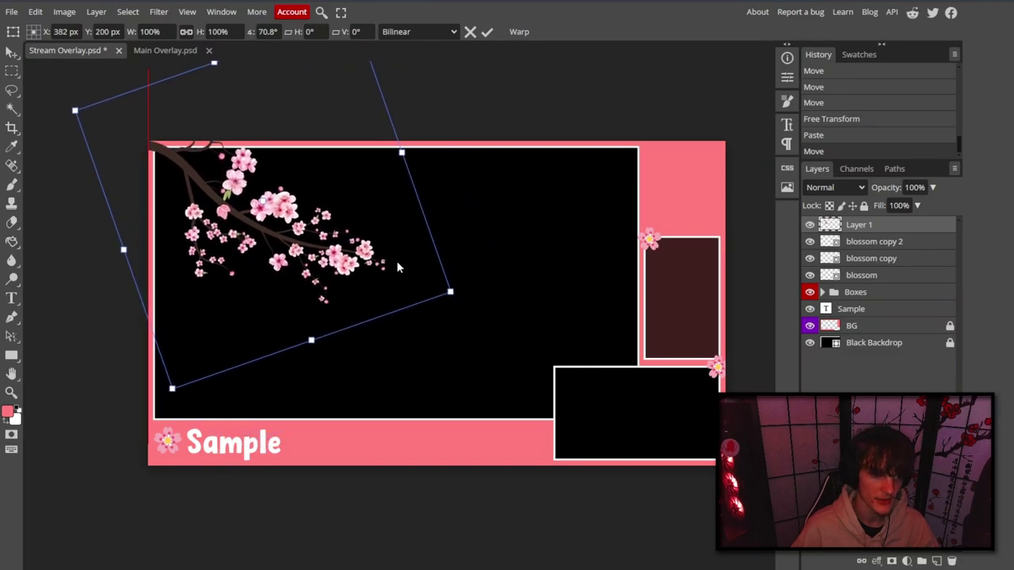
{"action": "left_click_drag", "start_coordinate": [452, 292], "coordinate": [317, 223]}
{"action": "left_click_drag", "start_coordinate": [221, 183], "coordinate": [251, 193]}
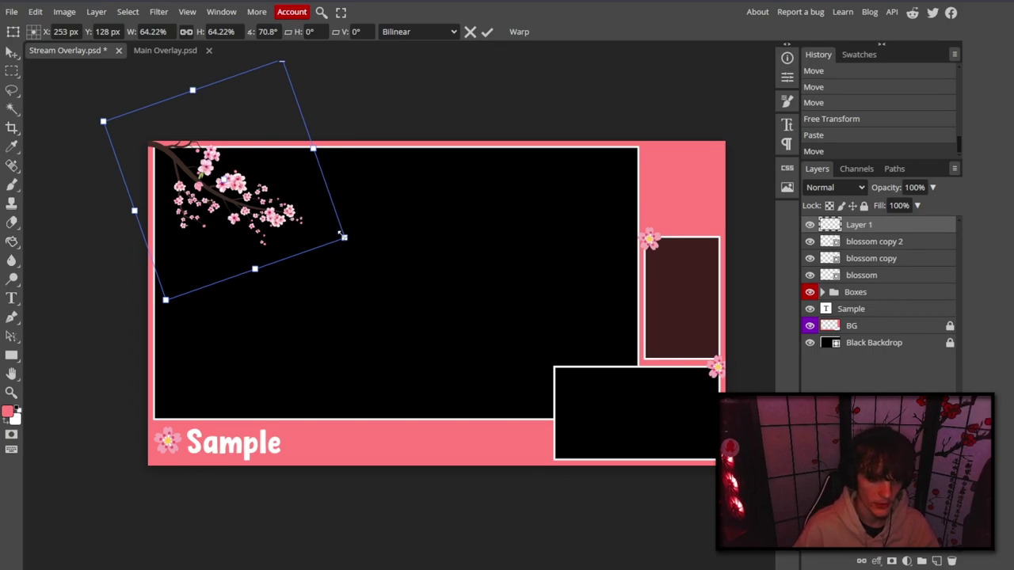
{"action": "left_click_drag", "start_coordinate": [343, 237], "coordinate": [243, 193]}
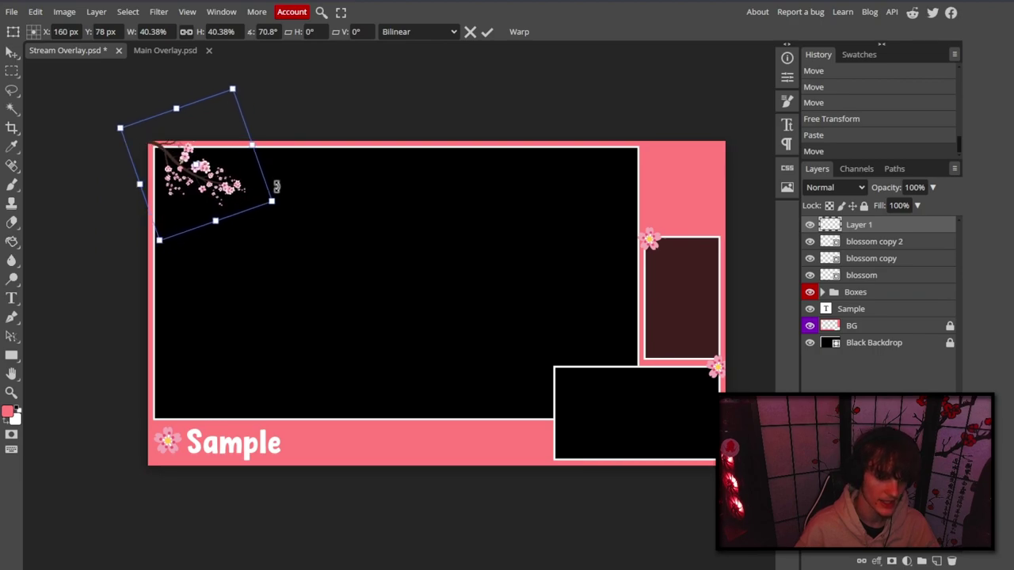
{"action": "key", "text": "Return"}
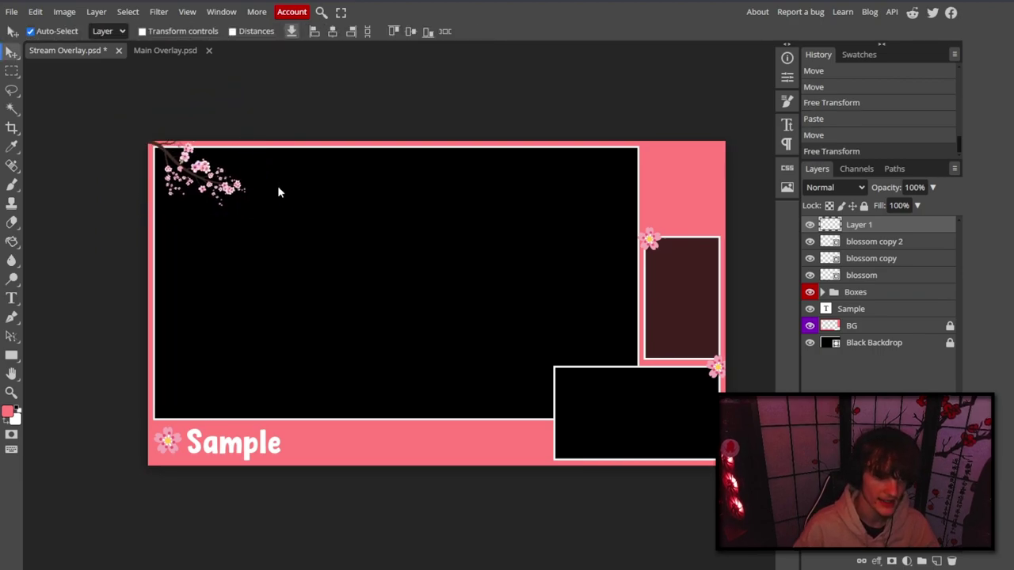
Rename the branch layer as Blossom Branch 1.
{"action": "double_click", "coordinate": [855, 227]}
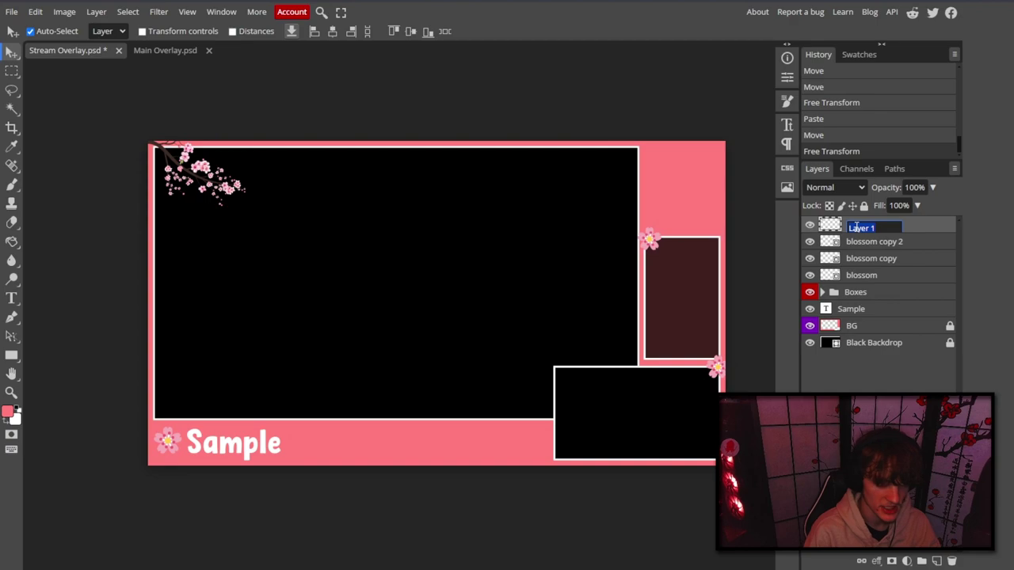
{"action": "type", "text": "Blossom Branch"}
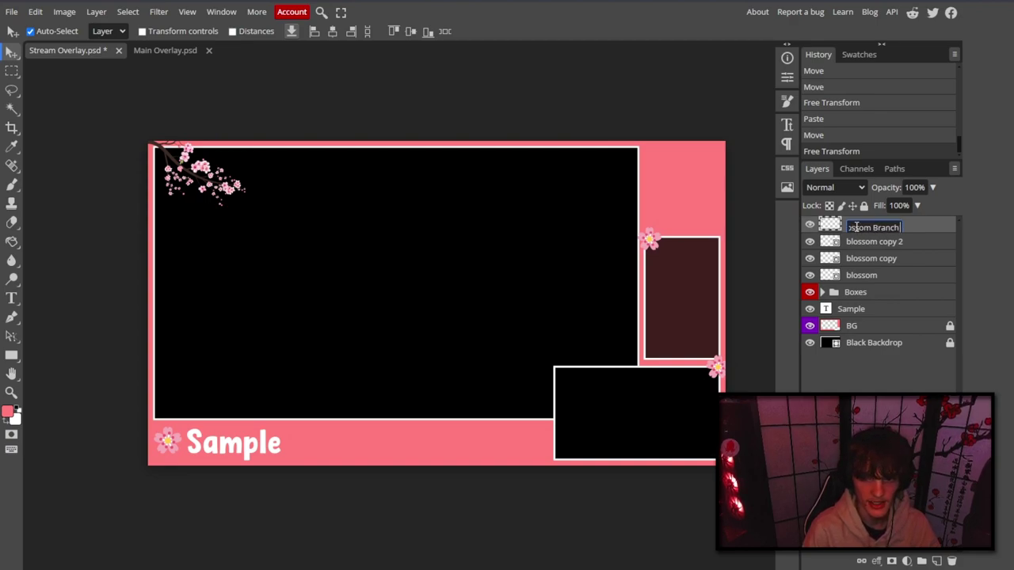
{"action": "type", "text": " 1"}
{"action": "key", "text": "Return"}
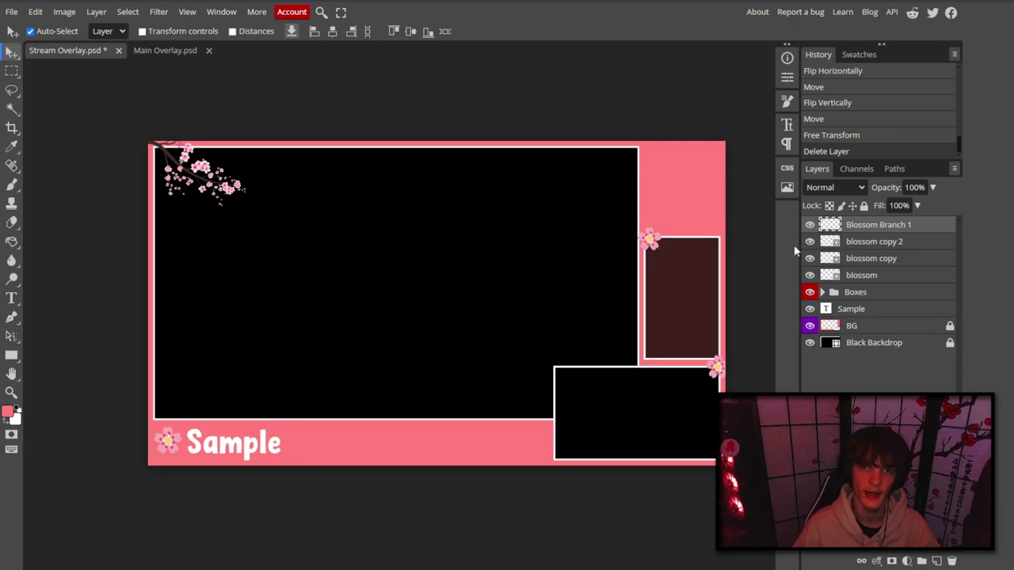
Start renaming the blossom copy 2 layer with a name beginning with B.
{"action": "left_click", "coordinate": [884, 241]}
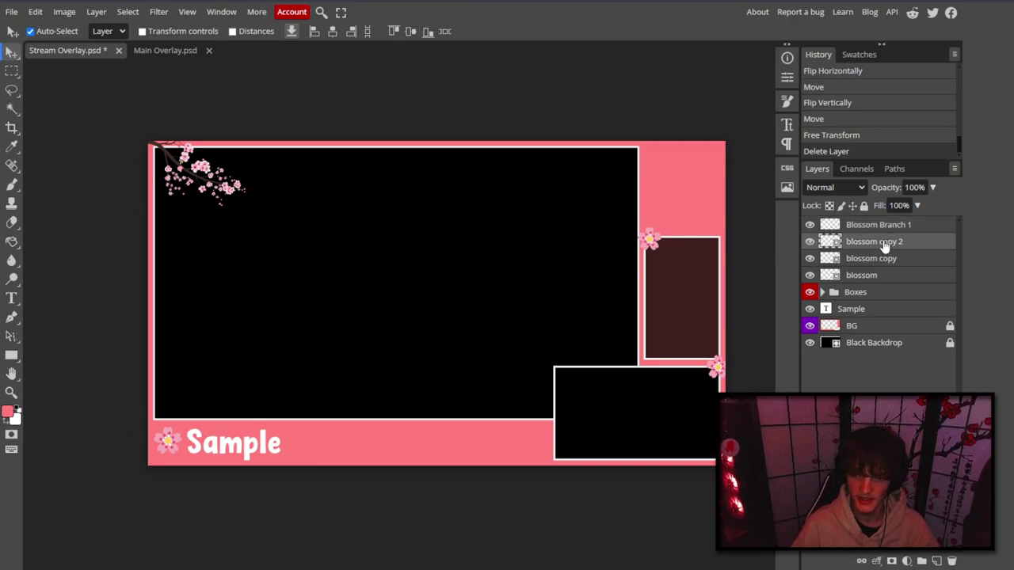
{"action": "double_click", "coordinate": [884, 242]}
{"action": "type", "text": "B"}
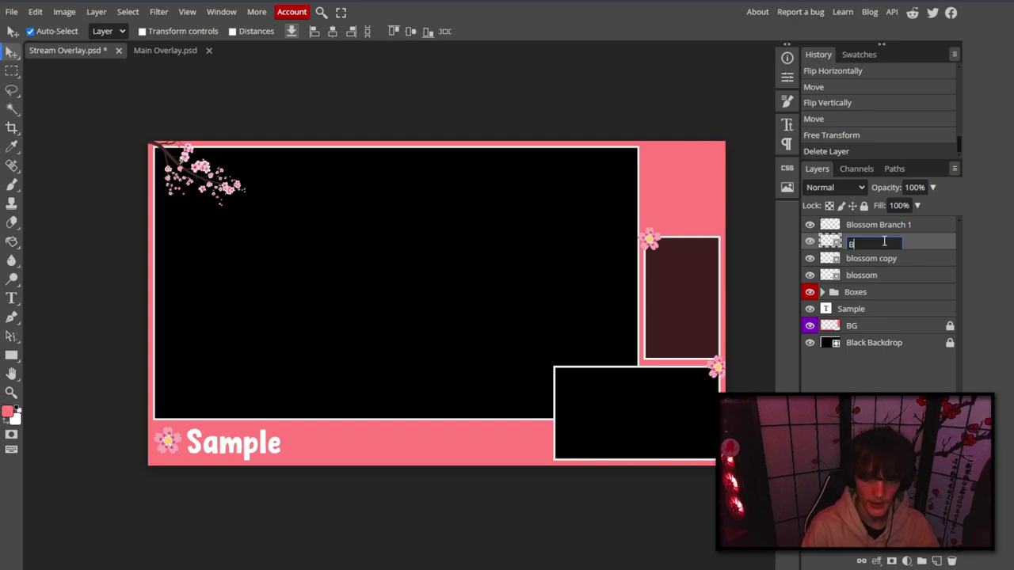
Rename the three single-blossom layers as Blossom Bottom Left', Blossom Bottom Right and Blossom Chatbox.
{"action": "type", "text": "lossom Bottom Left'"}
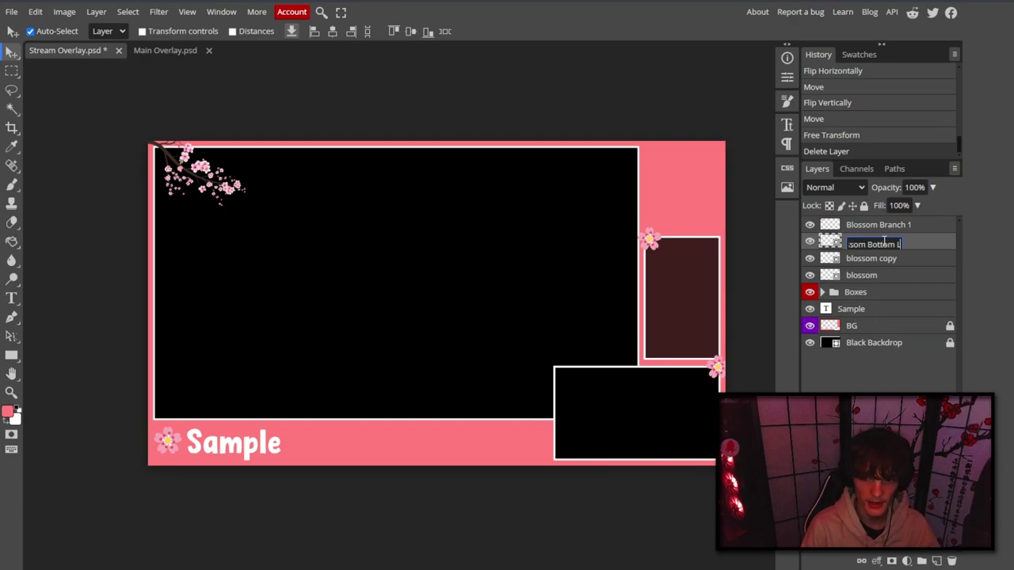
{"action": "key", "text": "Return"}
{"action": "double_click", "coordinate": [878, 259]}
{"action": "type", "text": "Blossom Bottom Right"}
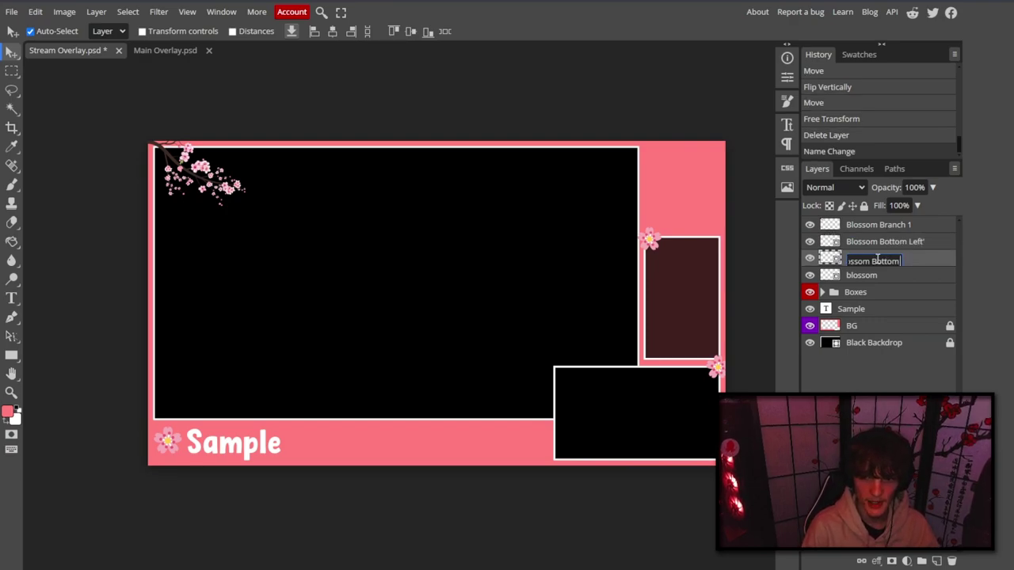
{"action": "key", "text": "Return"}
{"action": "double_click", "coordinate": [868, 274]}
{"action": "type", "text": "Bloss"}
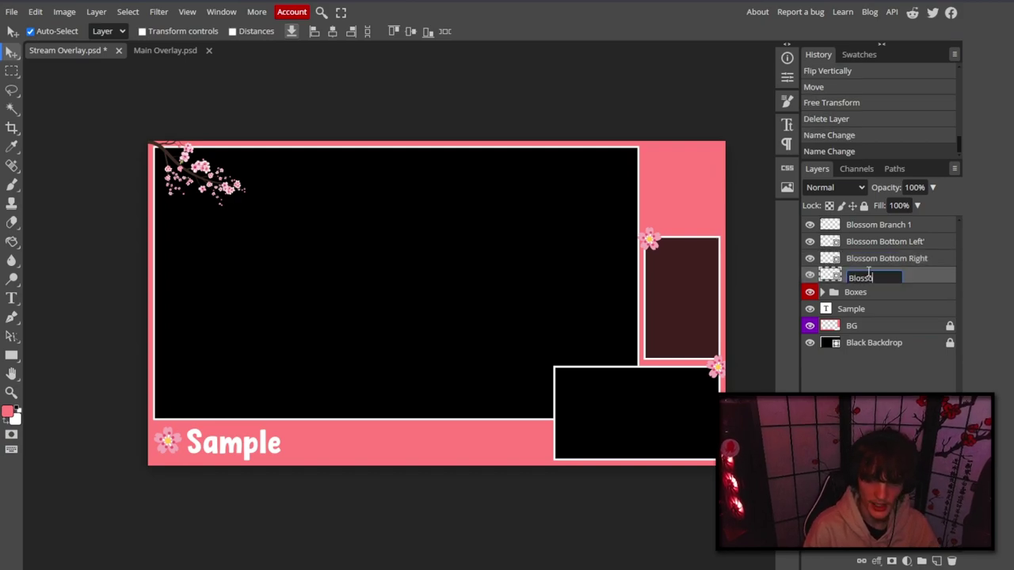
{"action": "type", "text": "om Chatbox"}
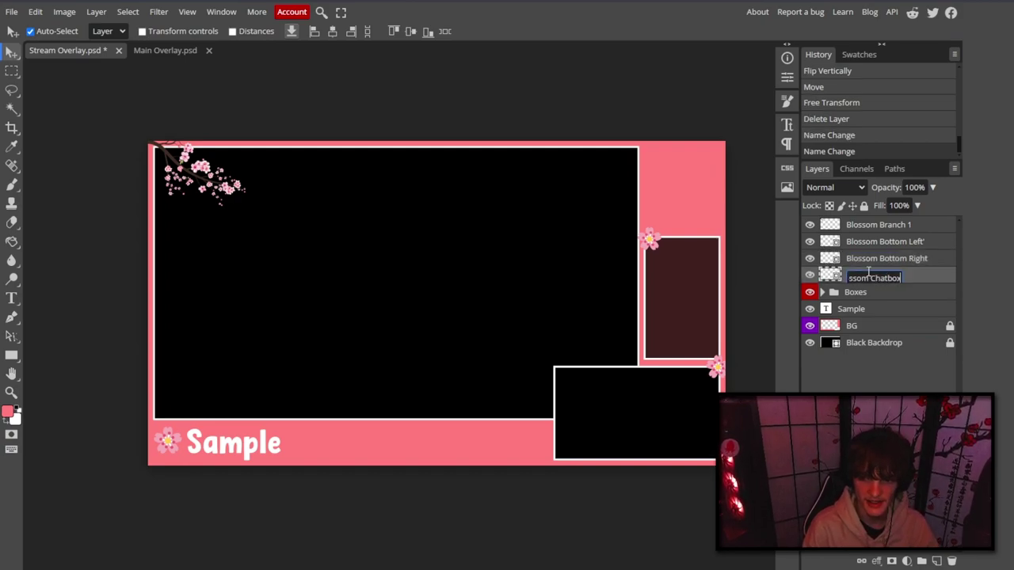
{"action": "key", "text": "Return"}
Group the Blossom Branch 1 layer and the three single-blossom layers into a folder named Blossom.
{"action": "left_click", "coordinate": [881, 227], "text": "shift"}
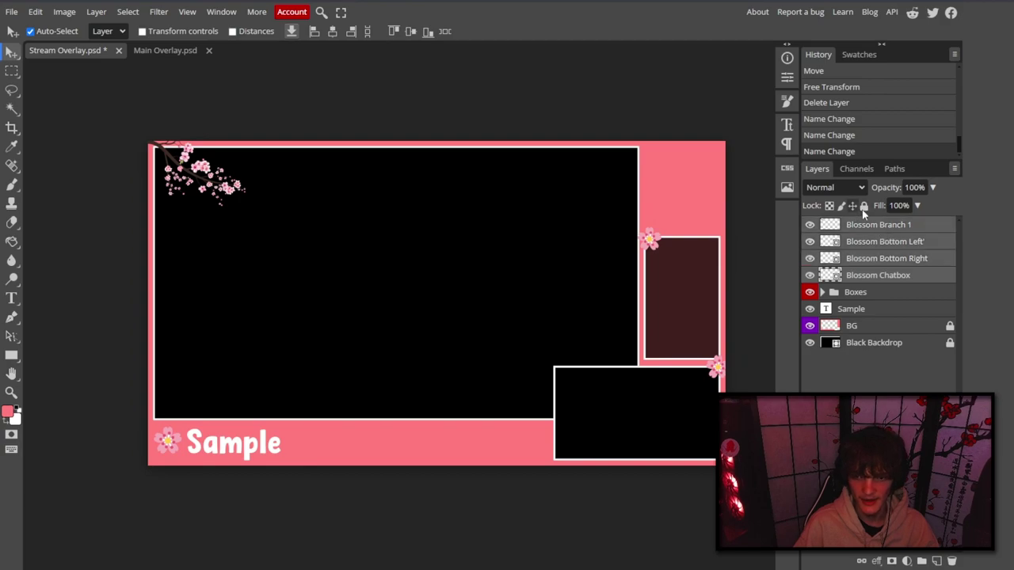
{"action": "left_click", "coordinate": [922, 560]}
{"action": "double_click", "coordinate": [859, 228]}
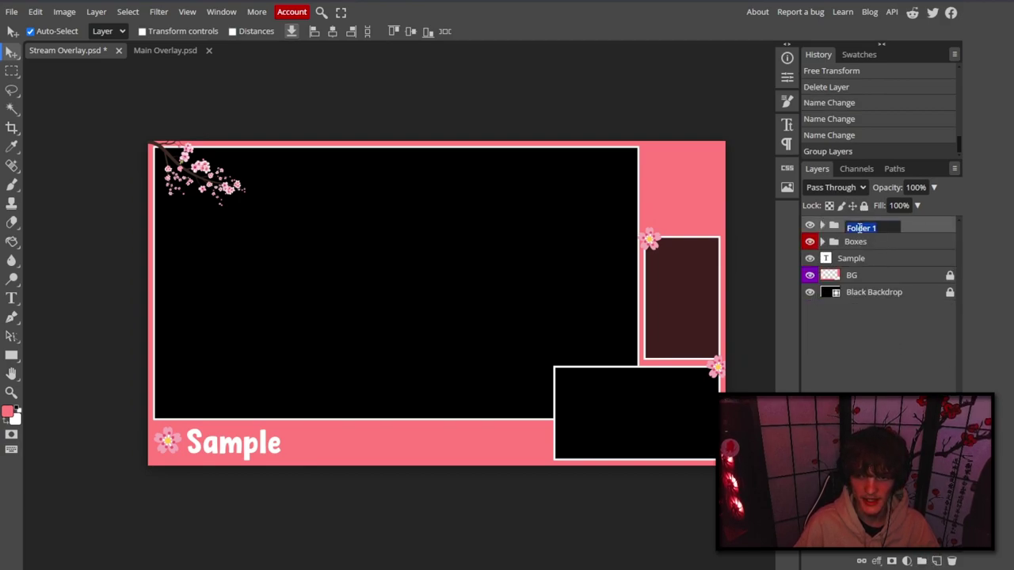
{"action": "type", "text": "Blossom"}
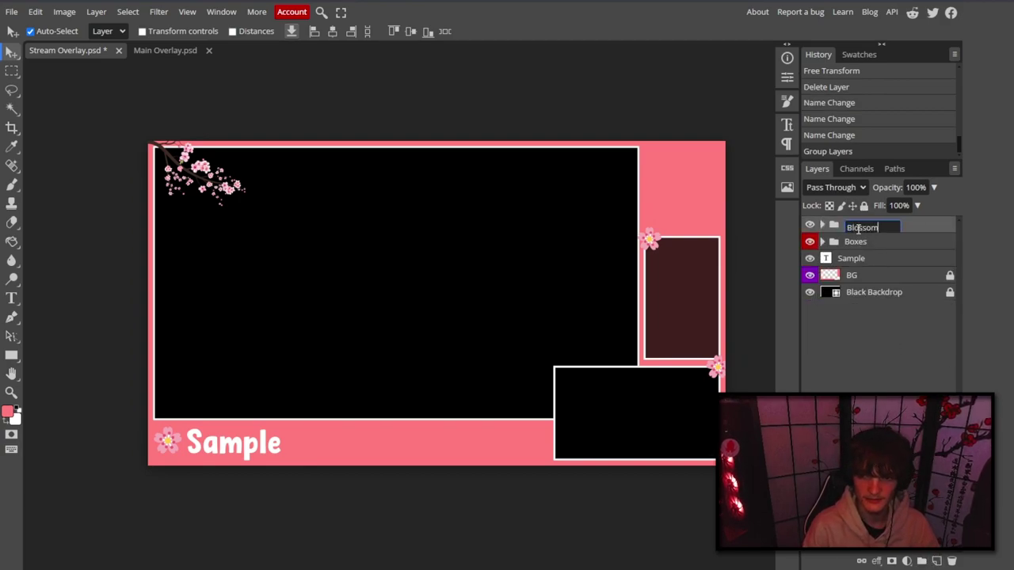
Give the Blossom folder a red colour label and the Boxes folder an orange one.
{"action": "right_click", "coordinate": [858, 229]}
{"action": "left_click", "coordinate": [863, 387]}
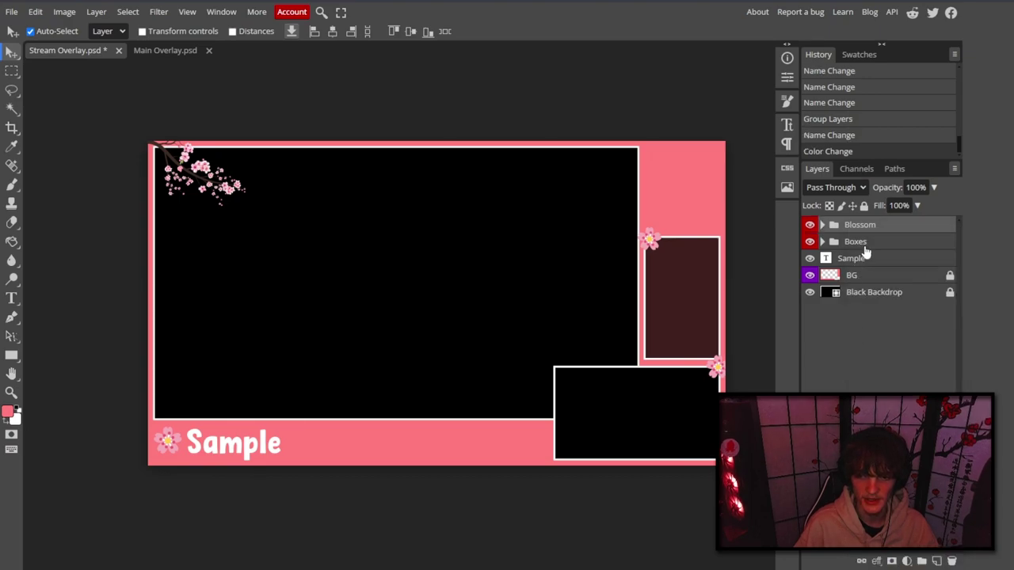
{"action": "right_click", "coordinate": [864, 244]}
{"action": "left_click", "coordinate": [784, 561]}
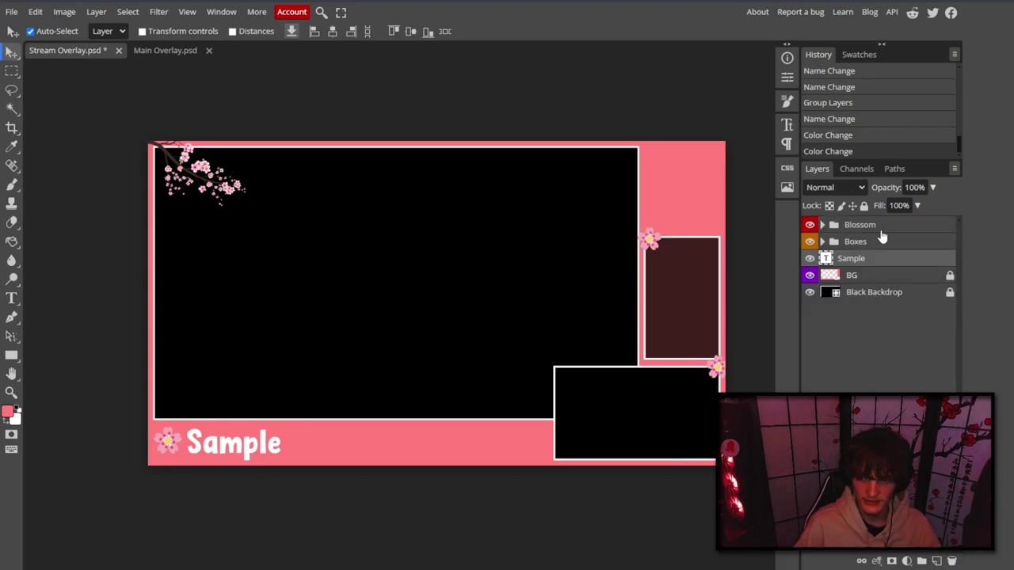
Put the Sample text layer in a new folder named Text with a yellow colour label, and collapse the folder.
{"action": "left_click", "coordinate": [921, 561]}
{"action": "left_click_drag", "start_coordinate": [855, 277], "coordinate": [864, 262]}
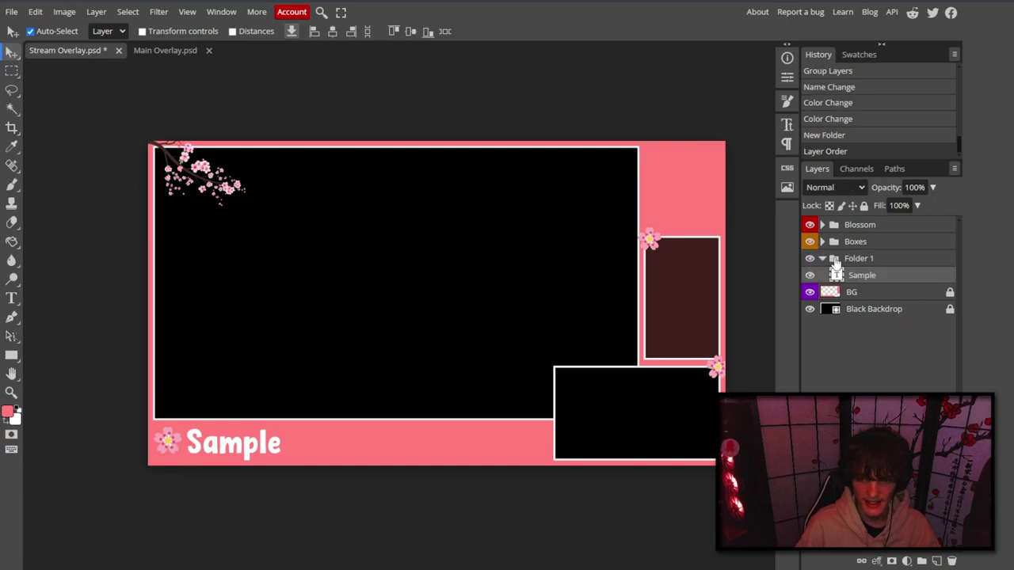
{"action": "right_click", "coordinate": [860, 264]}
{"action": "mouse_move", "coordinate": [798, 561]}
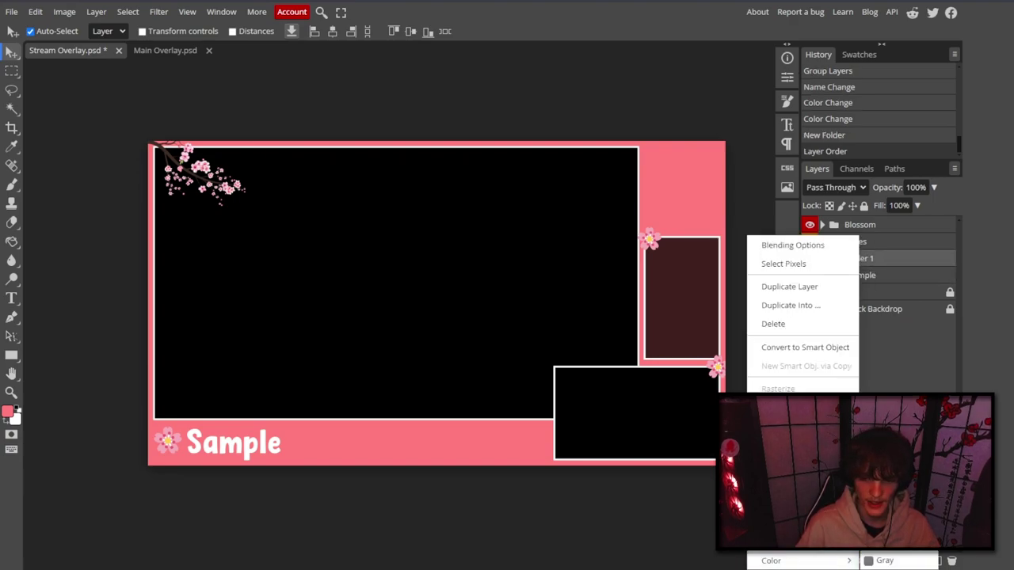
{"action": "left_click", "coordinate": [887, 484]}
{"action": "double_click", "coordinate": [859, 259]}
{"action": "key", "text": "BackSpace"}
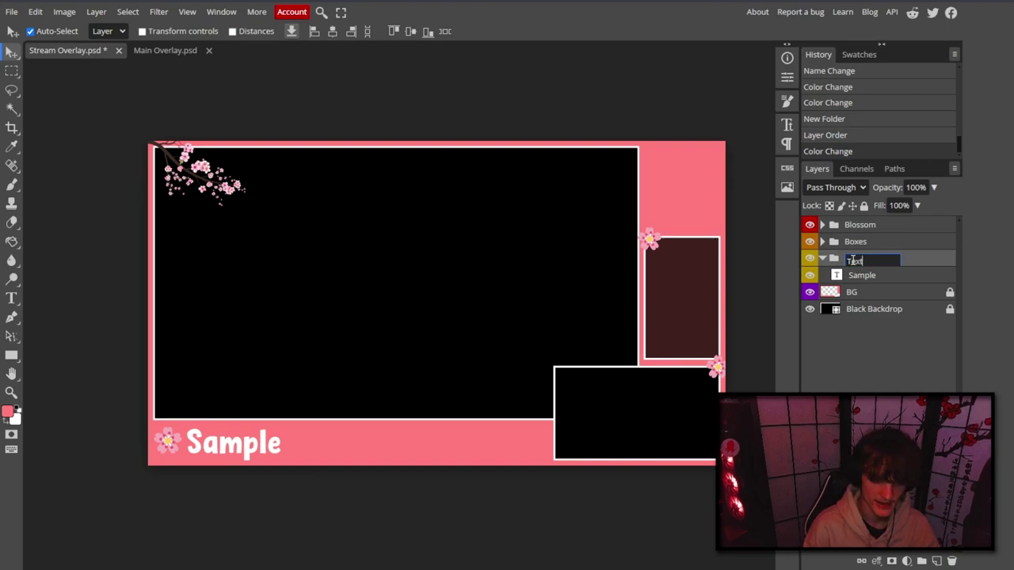
{"action": "key", "text": "Return"}
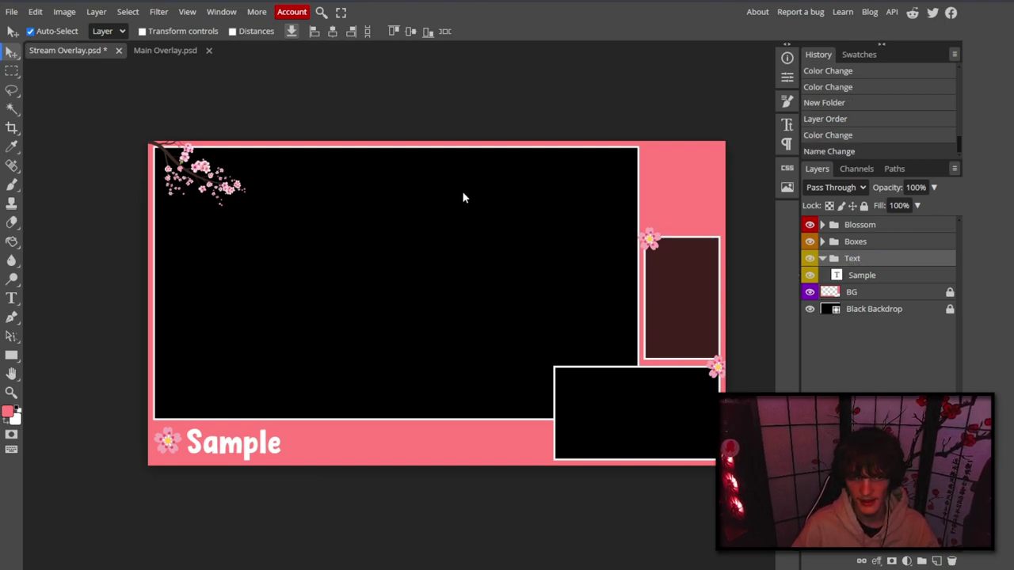
{"action": "left_click", "coordinate": [823, 259]}
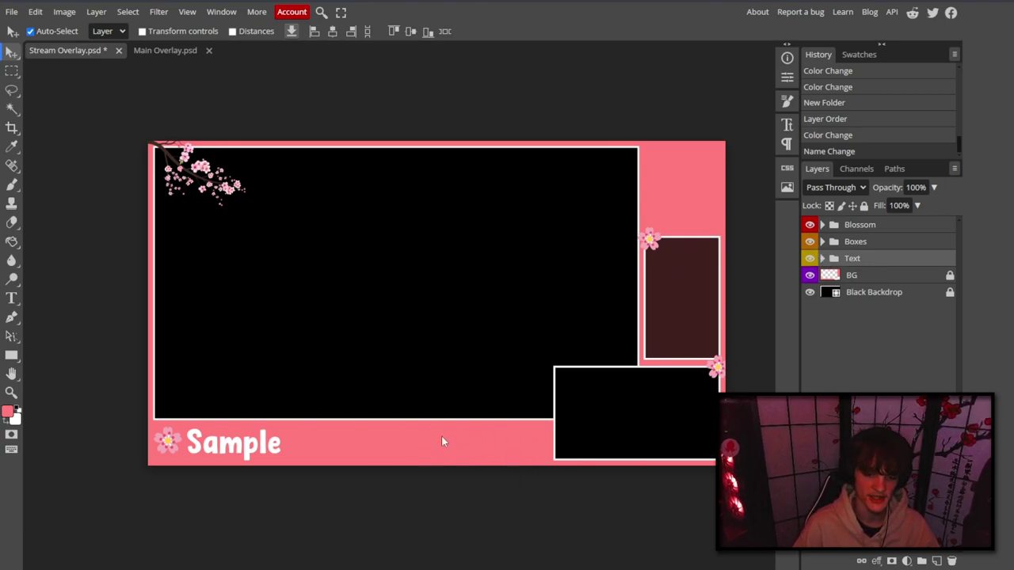
Duplicate the Webcam Box layer in the Boxes folder and shift the copy left until it adjoins the original box.
{"action": "left_click", "coordinate": [822, 242]}
{"action": "left_click", "coordinate": [879, 294]}
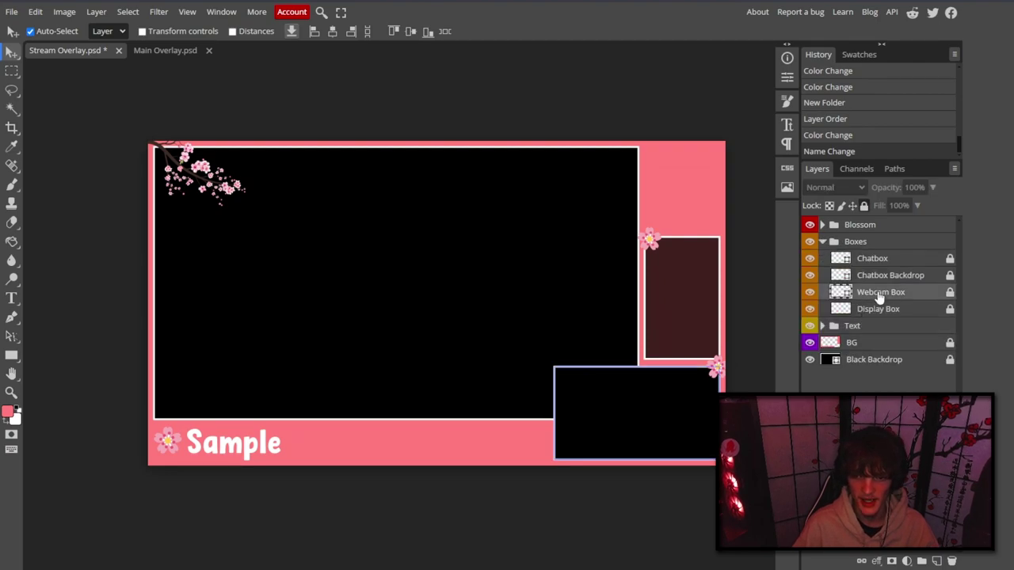
{"action": "key", "text": "ctrl+j"}
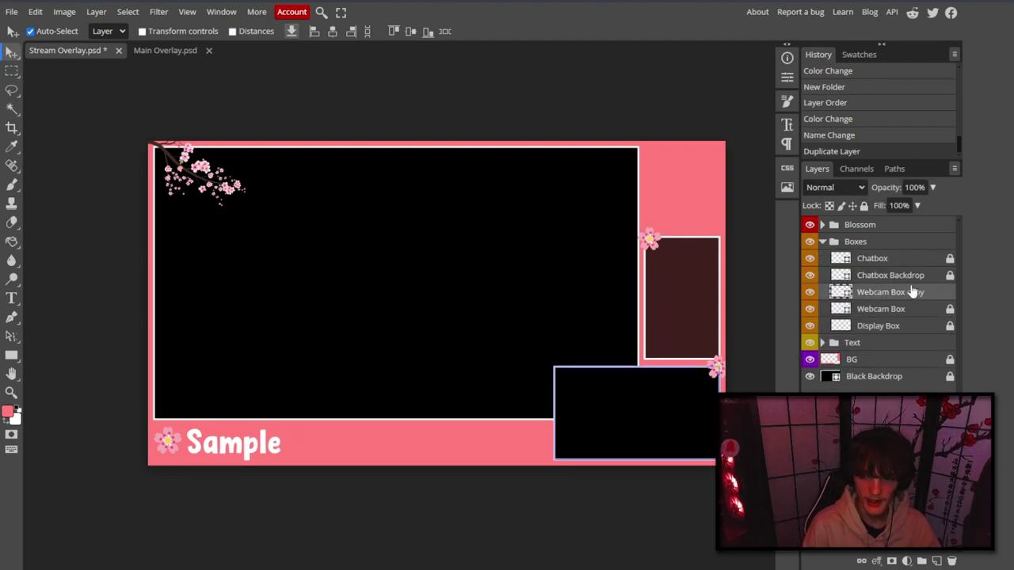
{"action": "key", "text": "shift+Left"}
{"action": "key", "text": "shift+Left"}
{"action": "key", "text": "shift+Left"}
{"action": "key", "text": "shift+Left"}
{"action": "key", "text": "shift+Left"}
{"action": "key", "text": "shift+Left"}
{"action": "key", "text": "shift+Left"}
{"action": "key", "text": "shift+Left"}
{"action": "key", "text": "shift+Left"}
{"action": "key", "text": "shift+Left"}
{"action": "key", "text": "shift+Left"}
{"action": "key", "text": "shift+Left"}
{"action": "key", "text": "shift+Left"}
{"action": "key", "text": "shift+Left"}
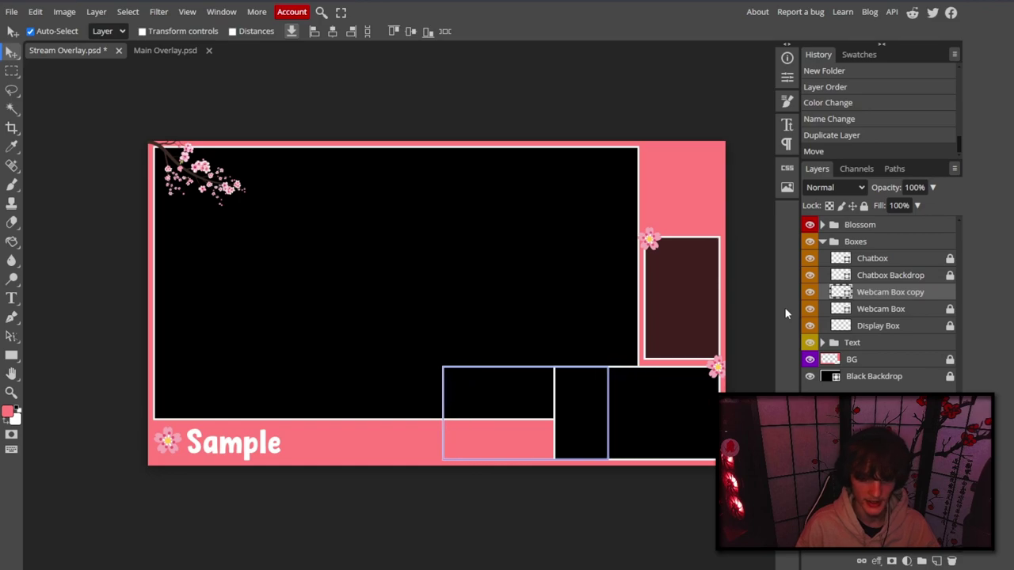
{"action": "key", "text": "shift+Left"}
{"action": "key", "text": "shift+Left"}
{"action": "key", "text": "shift+Left"}
{"action": "key", "text": "shift+Left"}
{"action": "key", "text": "shift+Left"}
{"action": "key", "text": "shift+Left"}
{"action": "key", "text": "shift+Left"}
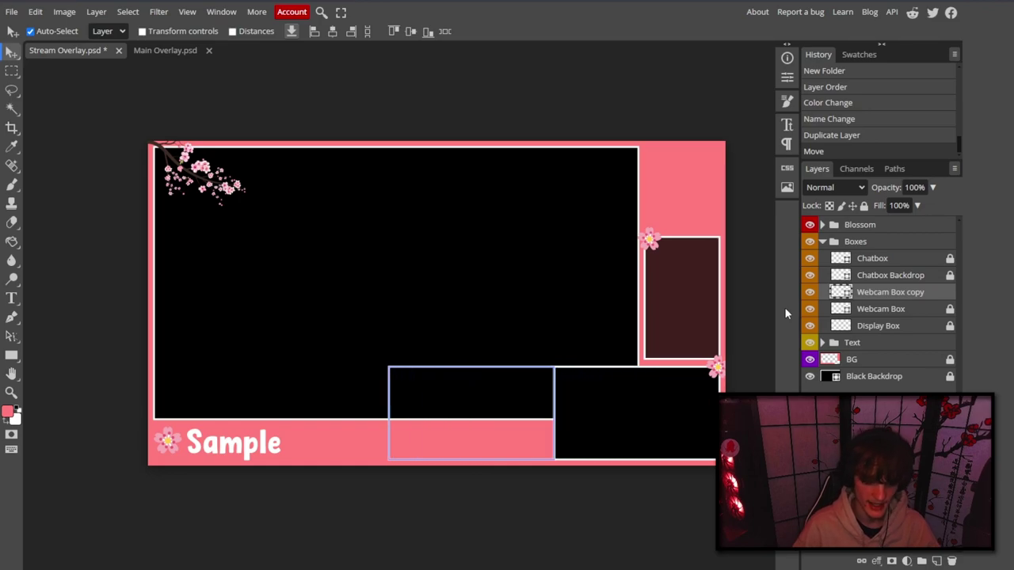
Fine-align the Webcam Box copy's right border with the original's left border by transforming it 2 px to the right.
{"action": "key", "text": "ctrl+plus"}
{"action": "key", "text": "ctrl+plus"}
{"action": "key", "text": "ctrl+plus"}
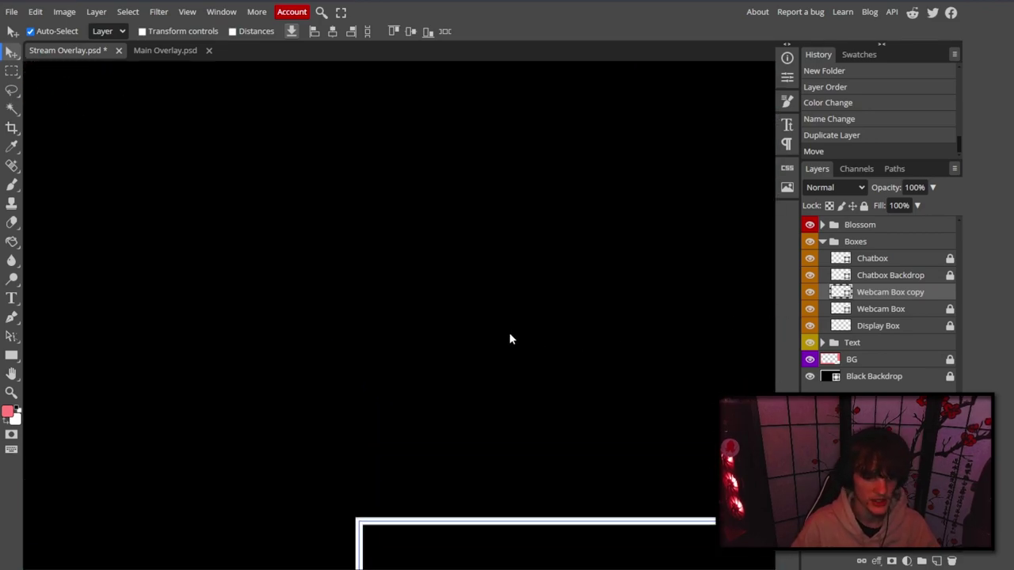
{"action": "scroll", "coordinate": [509, 335], "scroll_direction": "down", "scroll_amount": 5}
{"action": "key", "text": "shift+Left"}
{"action": "key", "text": "shift+Left"}
{"action": "key", "text": "shift+Left"}
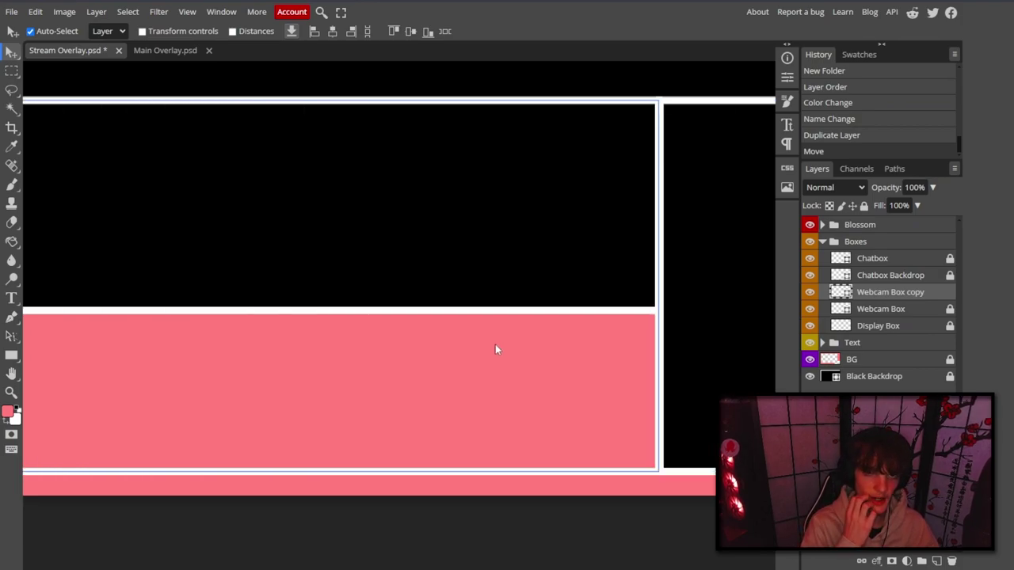
{"action": "key", "text": "ctrl+t"}
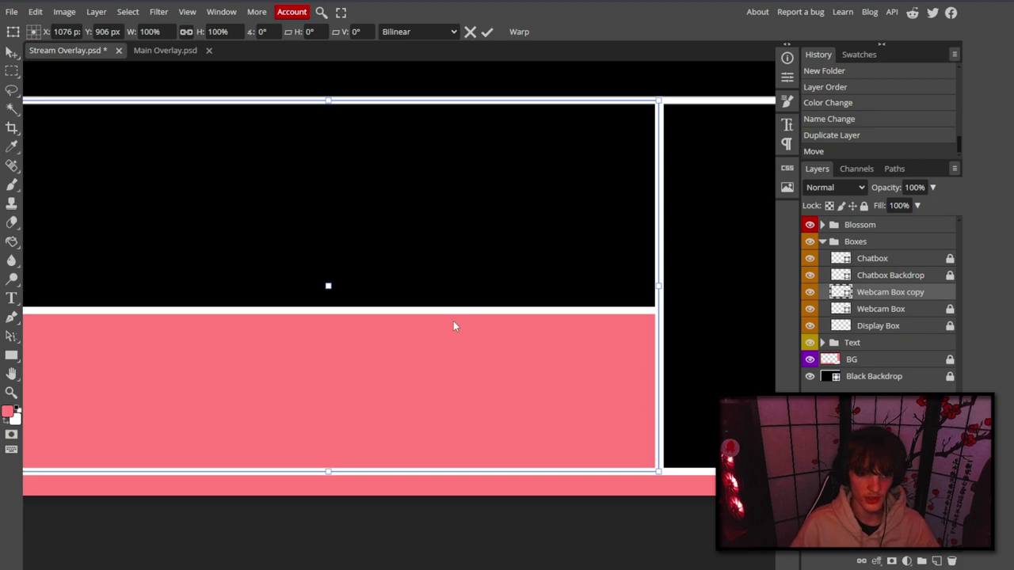
{"action": "key", "text": "Right"}
{"action": "key", "text": "Right"}
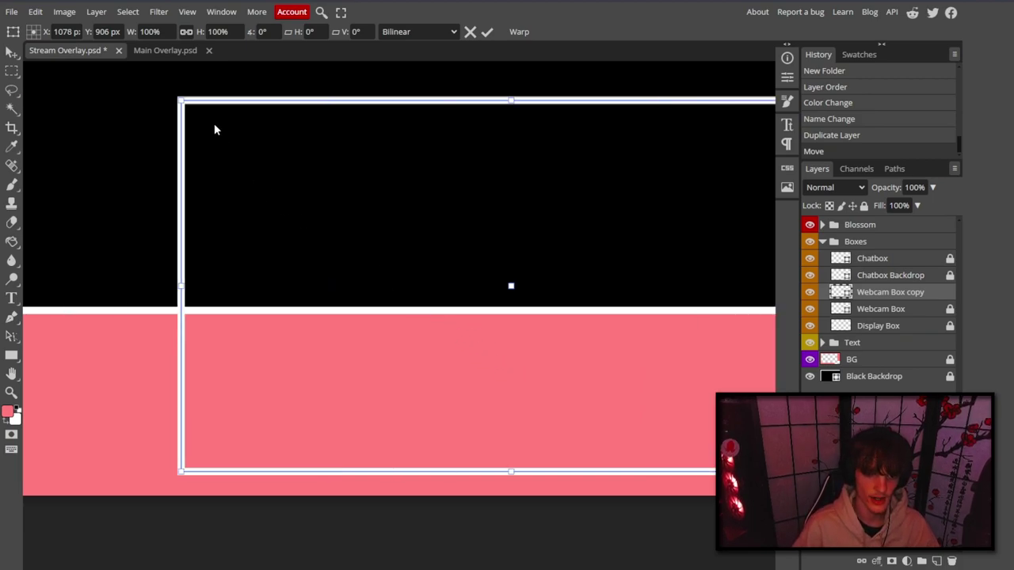
Try flattening the Webcam Box copy from its upper edge to about 14.25% of its height.
{"action": "left_click_drag", "start_coordinate": [511, 100], "coordinate": [502, 434]}
{"action": "scroll", "coordinate": [557, 423], "scroll_direction": "down", "scroll_amount": 1}
{"action": "scroll", "coordinate": [626, 380], "scroll_direction": "right", "scroll_amount": 2}
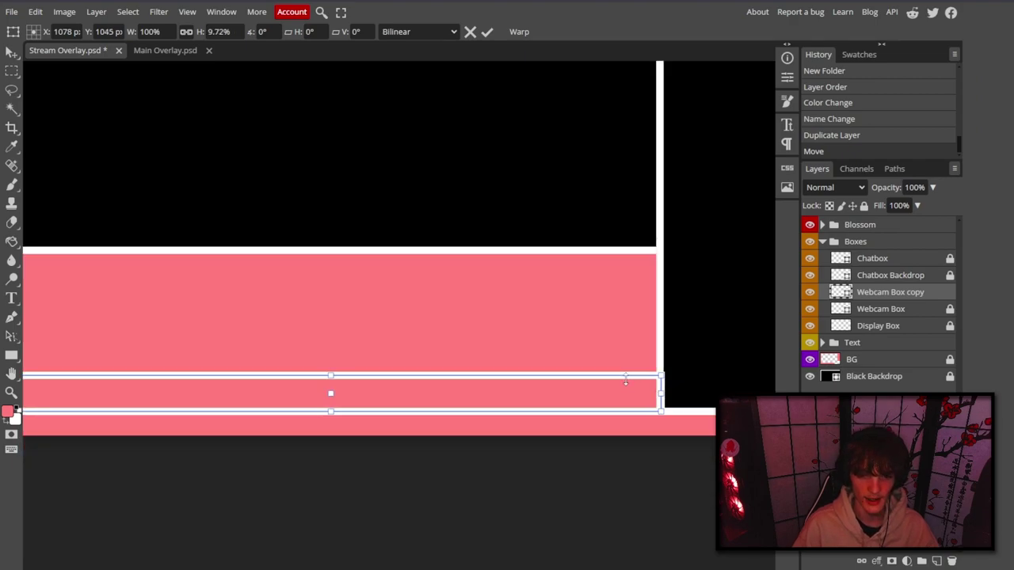
{"action": "scroll", "coordinate": [625, 380], "scroll_direction": "left", "scroll_amount": 1}
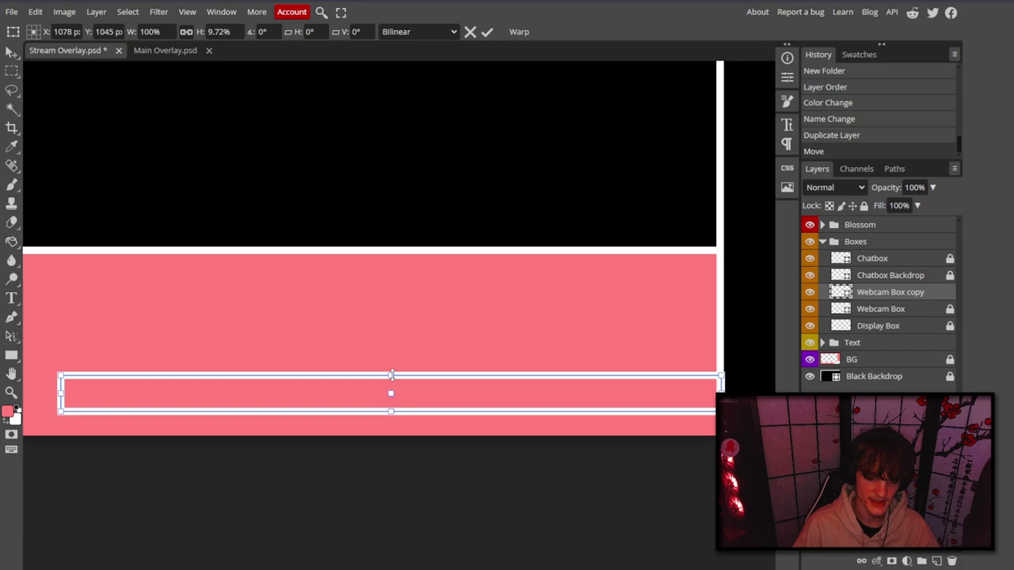
{"action": "left_click_drag", "start_coordinate": [391, 375], "coordinate": [390, 358]}
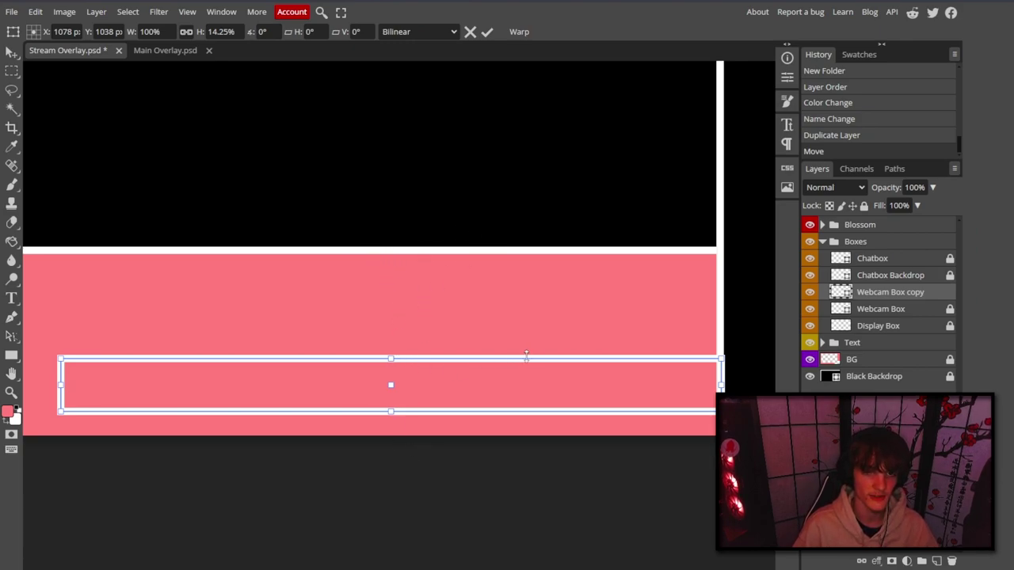
Align the copy's upper edge with the display box's lower border and pull its lower edge to about 14.57% height.
{"action": "left_click_drag", "start_coordinate": [392, 360], "coordinate": [401, 250]}
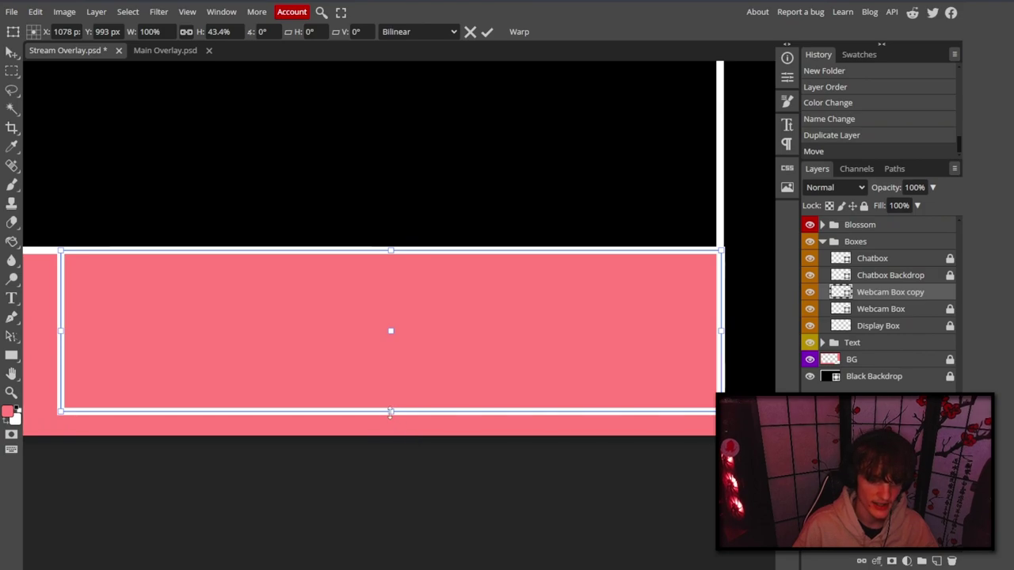
{"action": "left_click_drag", "start_coordinate": [390, 413], "coordinate": [389, 431]}
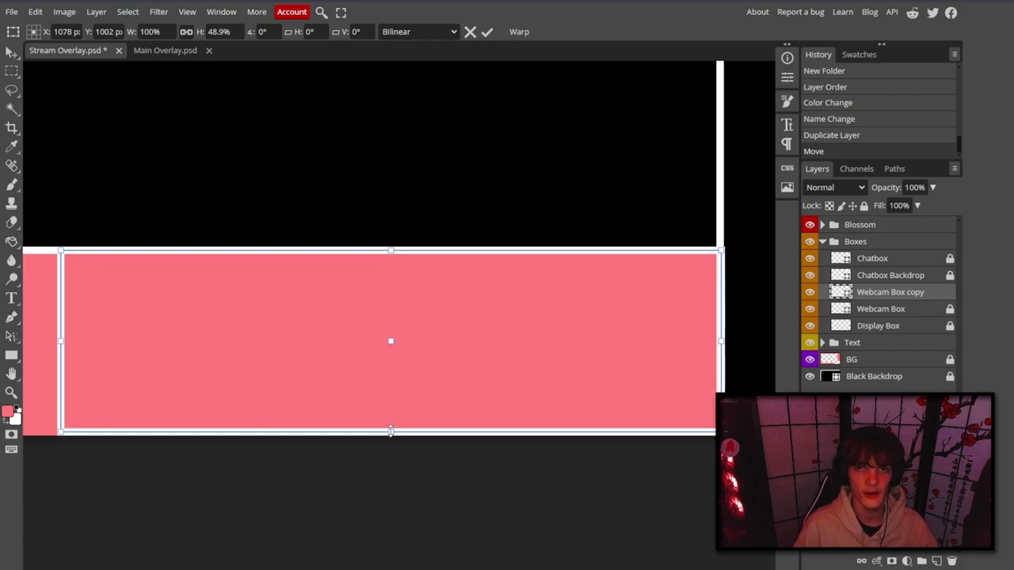
{"action": "left_click_drag", "start_coordinate": [390, 431], "coordinate": [394, 304]}
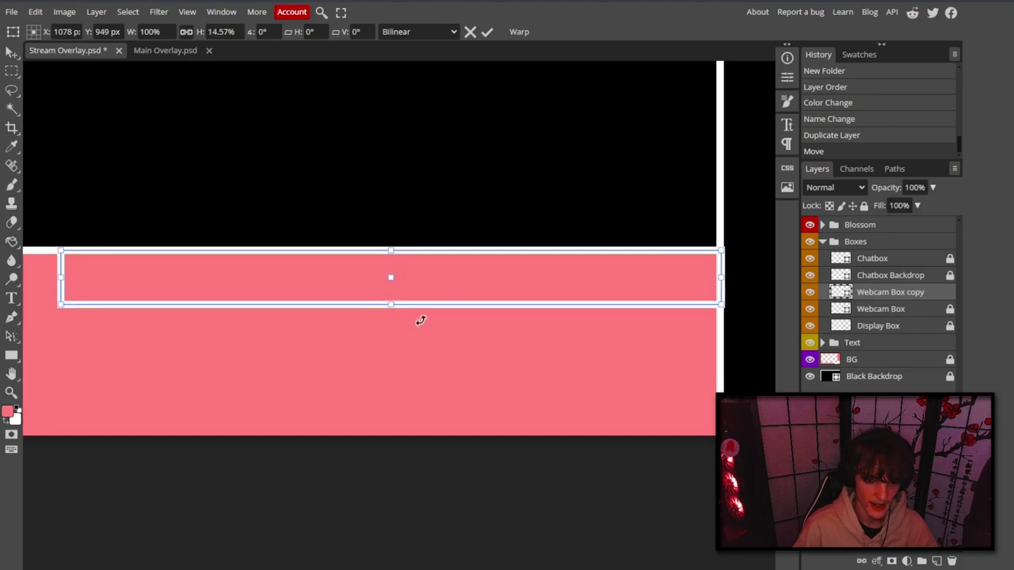
Move the flattened box 20 px down and 21 px left into the pink strip, and apply the transform.
{"action": "key", "text": "shift+Down"}
{"action": "key", "text": "shift+Down"}
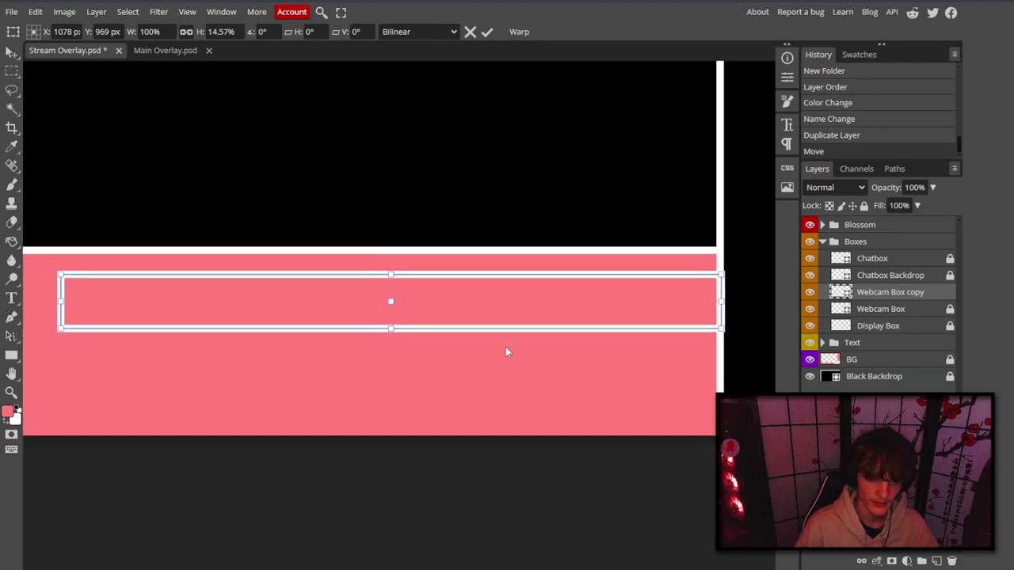
{"action": "key", "text": "Left"}
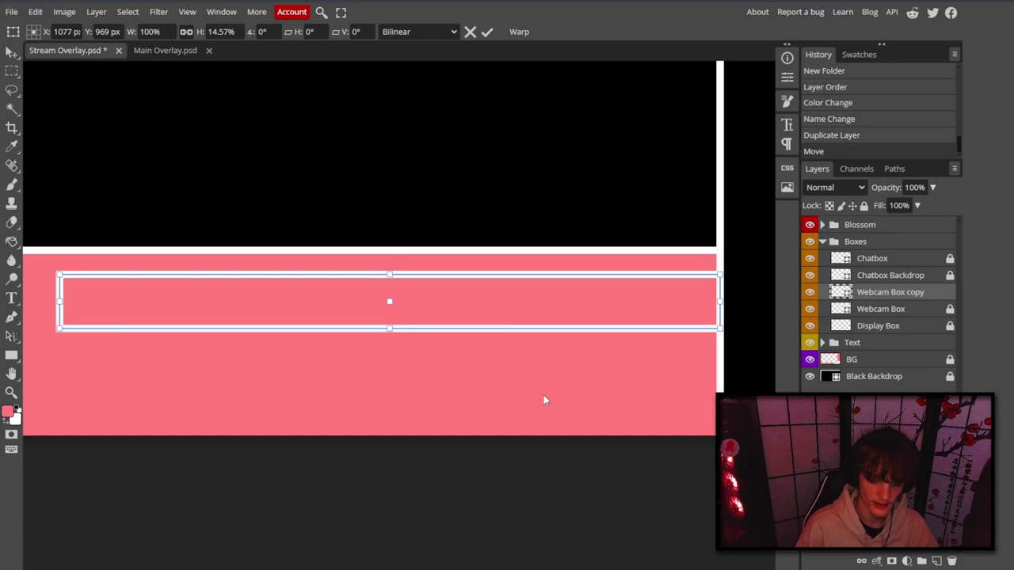
{"action": "key", "text": "shift+Left"}
{"action": "key", "text": "shift+Left"}
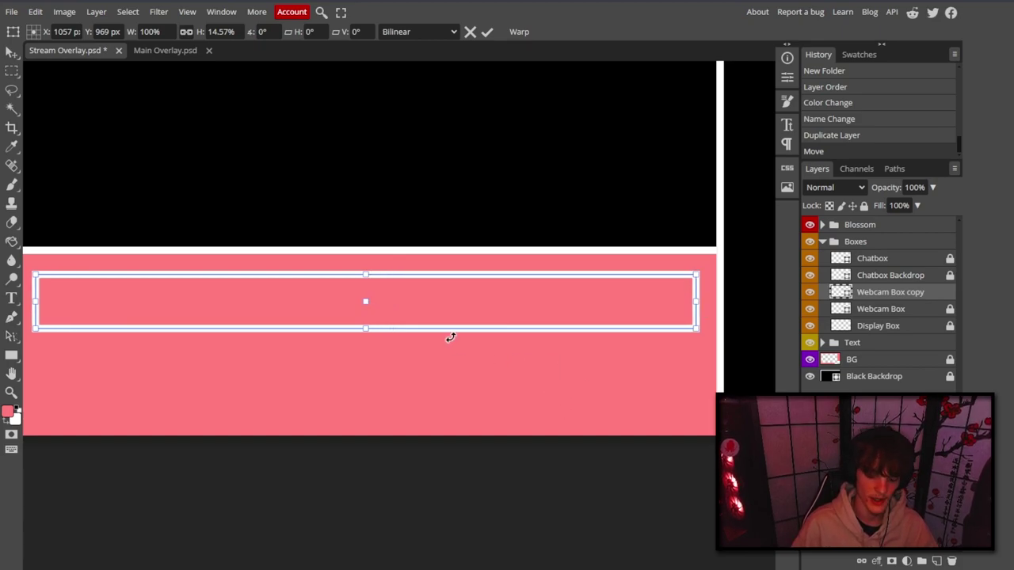
{"action": "key", "text": "Return"}
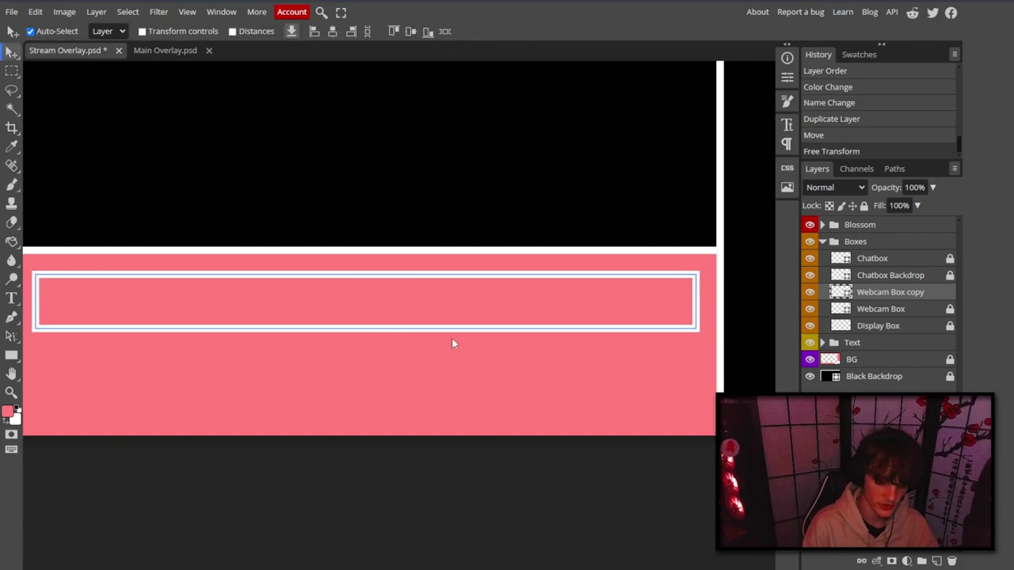
Duplicate the flattened box and move the copy straight down to the bottom edge of the canvas.
{"action": "key", "text": "ctrl+j"}
{"action": "key", "text": "shift+Down"}
{"action": "key", "text": "shift+Down"}
{"action": "key", "text": "shift+Down"}
{"action": "key", "text": "shift+Down"}
{"action": "key", "text": "shift+Down"}
{"action": "key", "text": "shift+Down"}
{"action": "key", "text": "shift+Down"}
{"action": "key", "text": "shift+Down"}
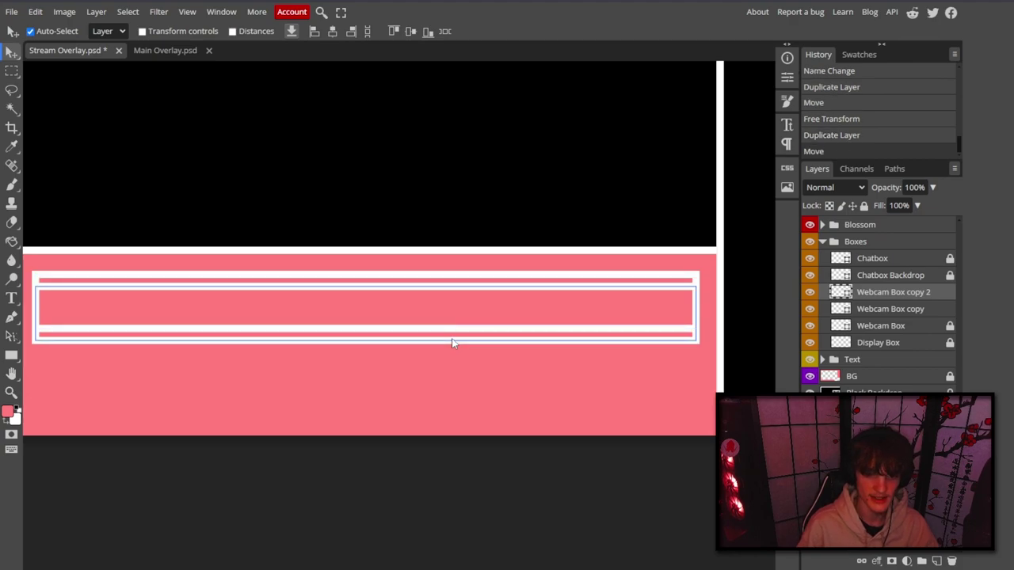
{"action": "key", "text": "shift+Down"}
{"action": "key", "text": "shift+Down"}
{"action": "key", "text": "shift+Down"}
{"action": "key", "text": "shift+Down"}
{"action": "key", "text": "shift+Down"}
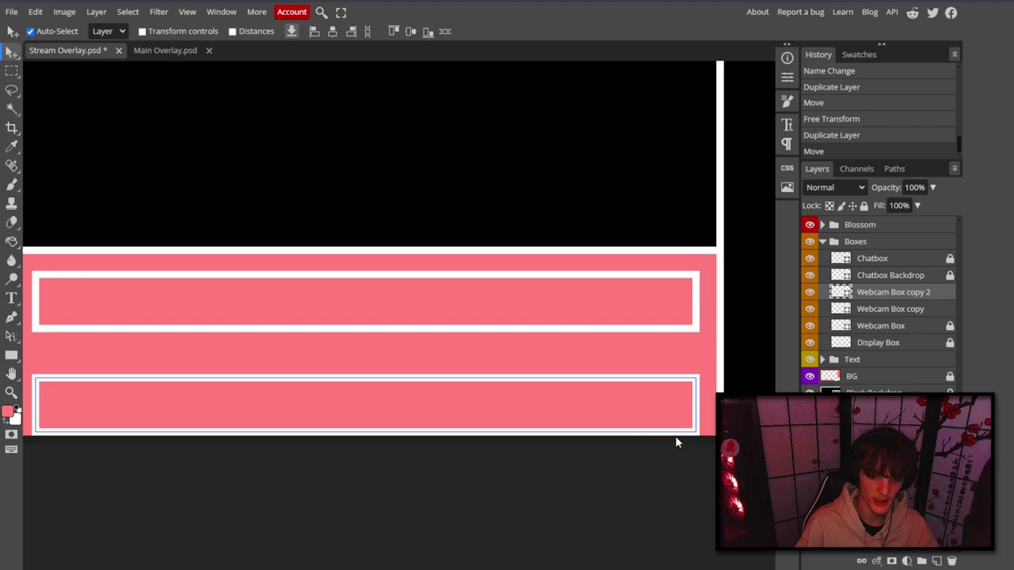
{"action": "scroll", "coordinate": [674, 436], "scroll_direction": "up", "scroll_amount": 3}
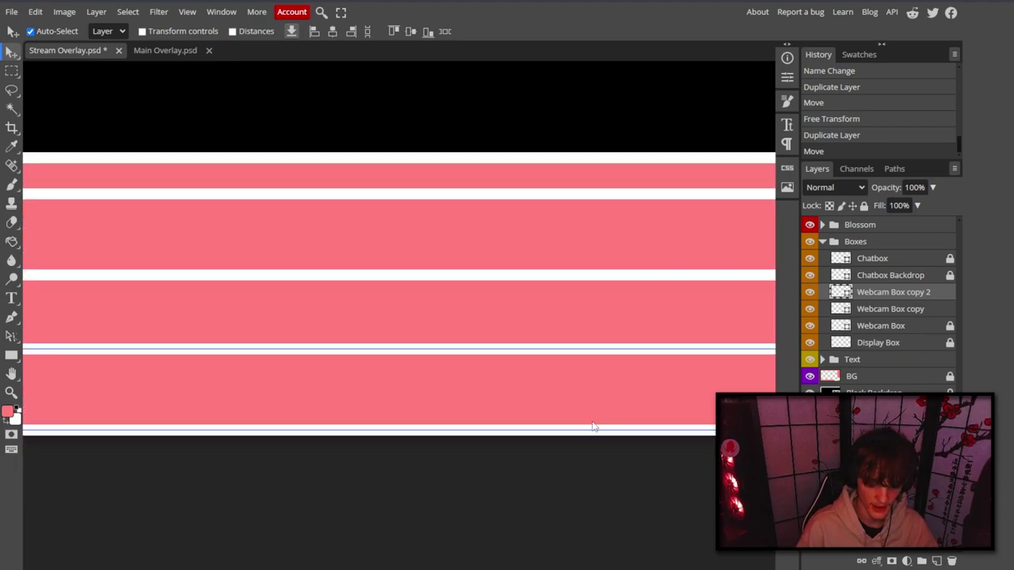
Raise the lower duplicated box from the canvas edge until its bottom border lines up with the webcam box's bottom border.
{"action": "key", "text": "Up"}
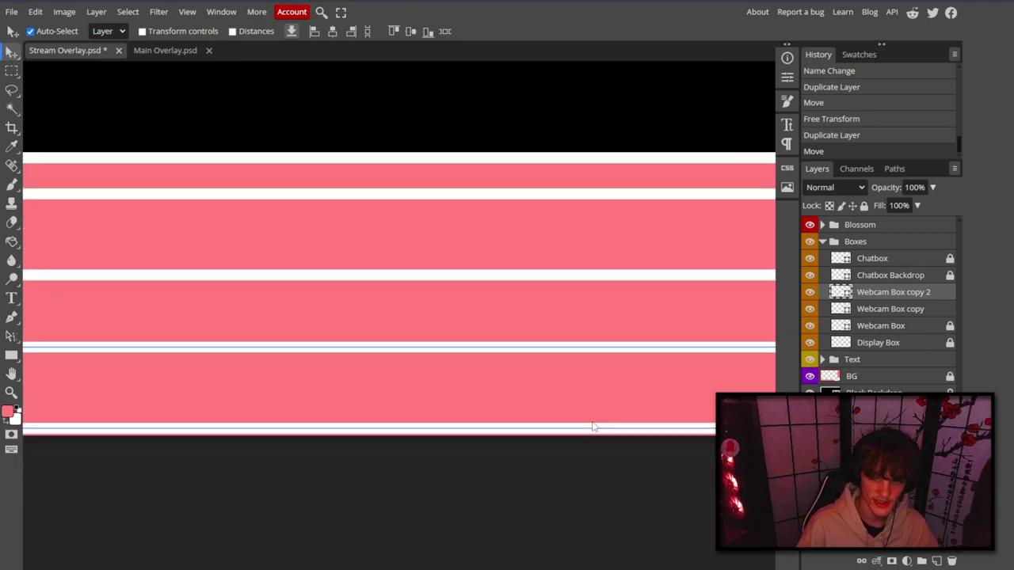
{"action": "key", "text": "Down"}
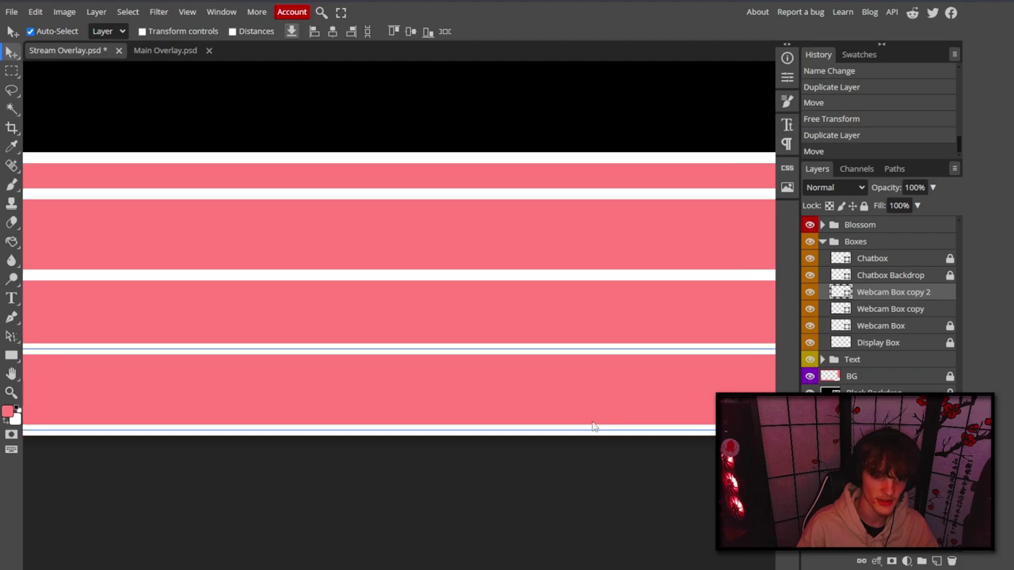
{"action": "scroll", "coordinate": [592, 427], "scroll_direction": "down", "scroll_amount": 2}
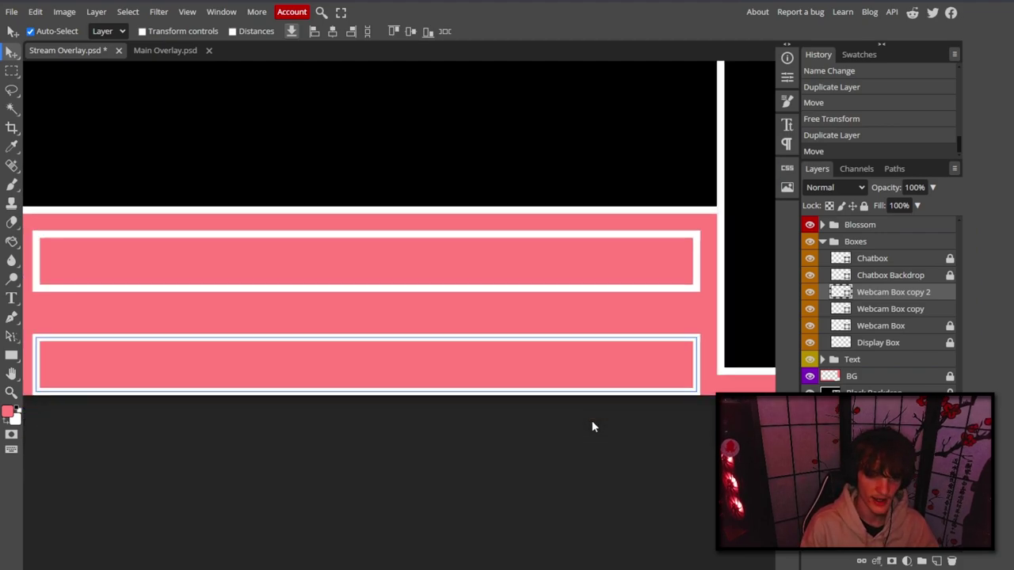
{"action": "key", "text": "shift+Up"}
{"action": "key", "text": "shift+Up"}
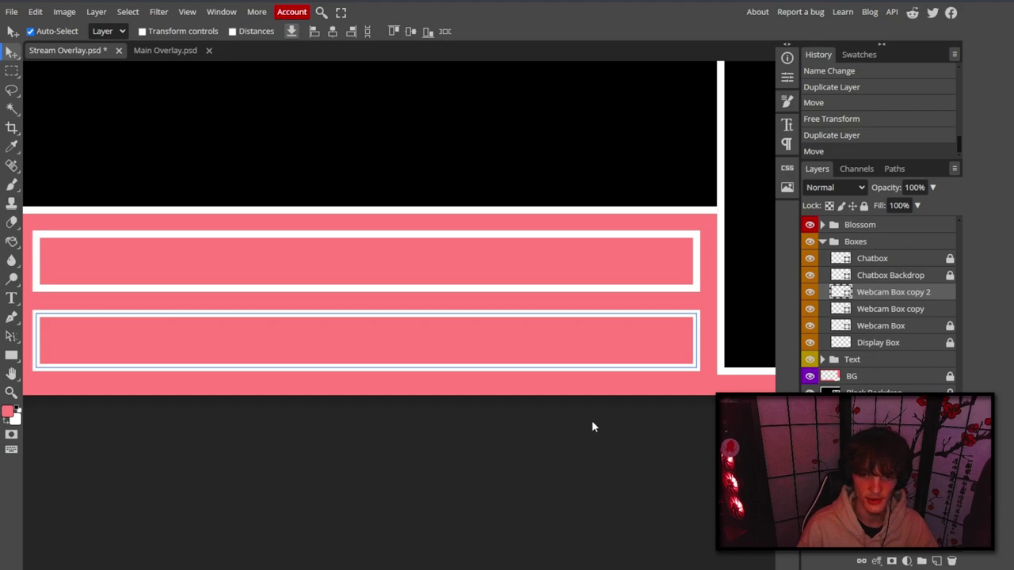
{"action": "key", "text": "Down"}
{"action": "key", "text": "Down"}
{"action": "key", "text": "Down"}
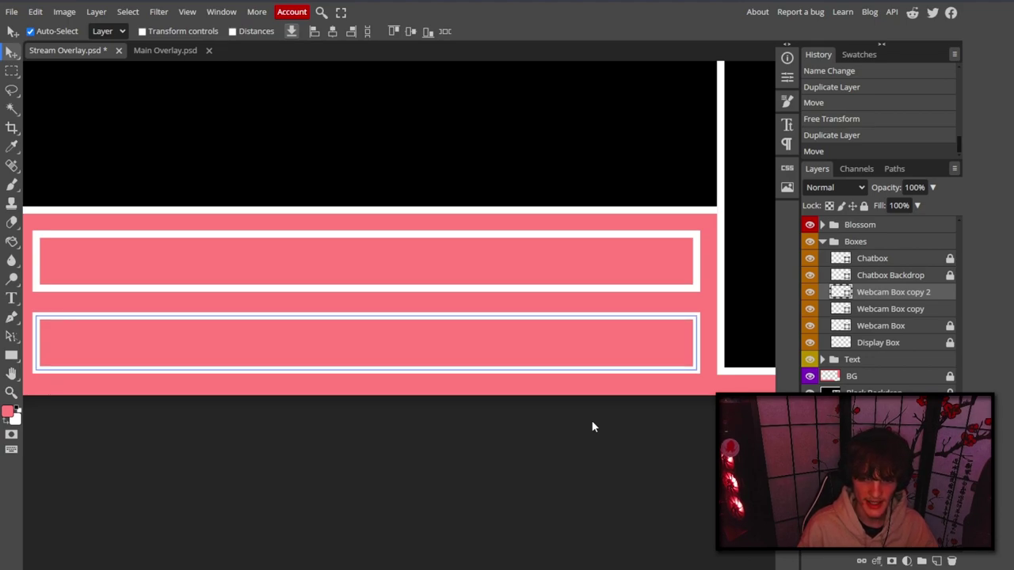
{"action": "key", "text": "Down"}
{"action": "key", "text": "Down"}
{"action": "scroll", "coordinate": [555, 396], "scroll_direction": "up", "scroll_amount": 2}
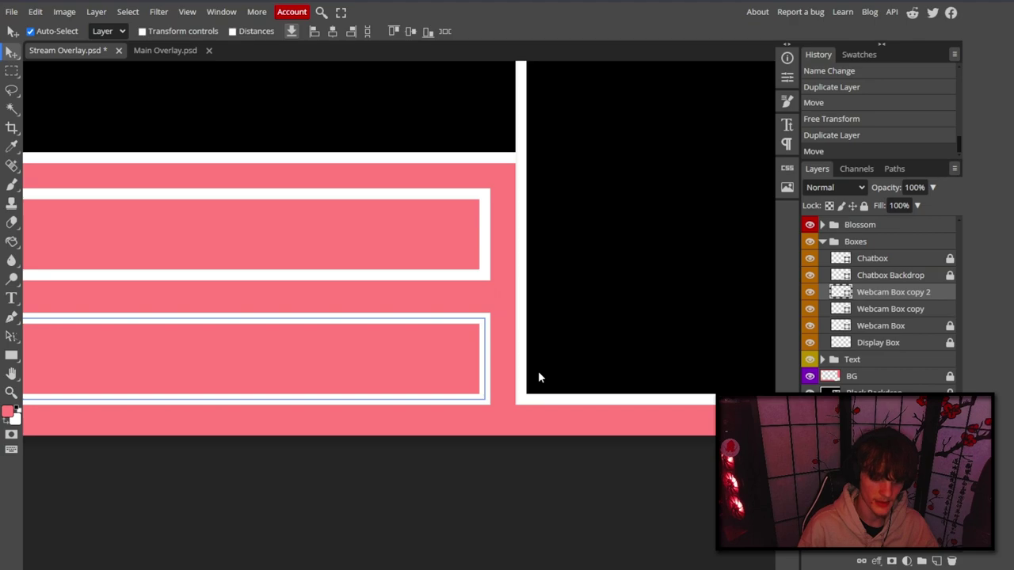
Examine the spacing between the Sample text and the two boxes, and compare it with the alert bars in Main Overlay.psd.
{"action": "key", "text": "ctrl+minus"}
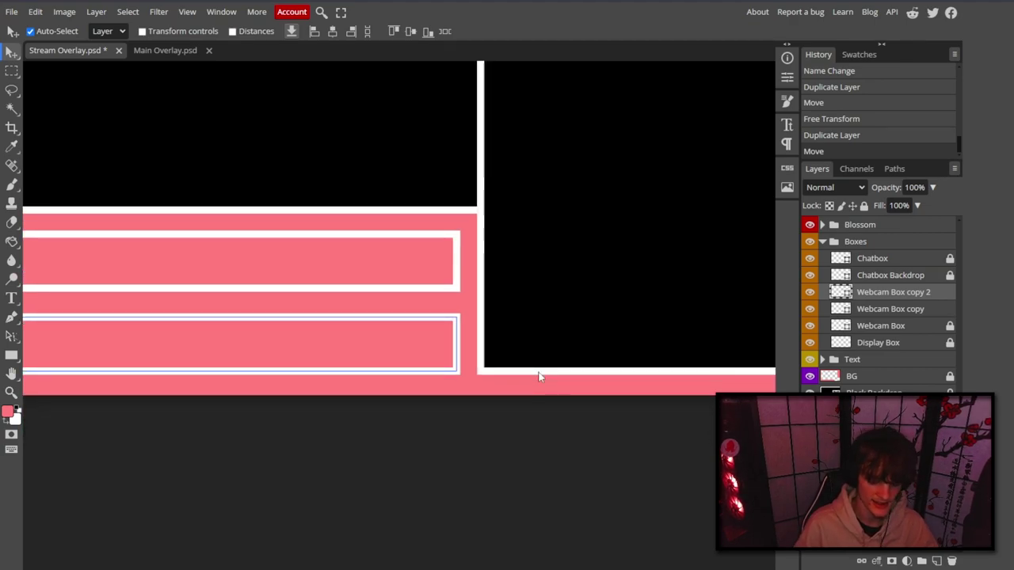
{"action": "scroll", "coordinate": [477, 369], "scroll_direction": "down", "scroll_amount": 2}
{"action": "scroll", "coordinate": [478, 369], "scroll_direction": "left", "scroll_amount": 3}
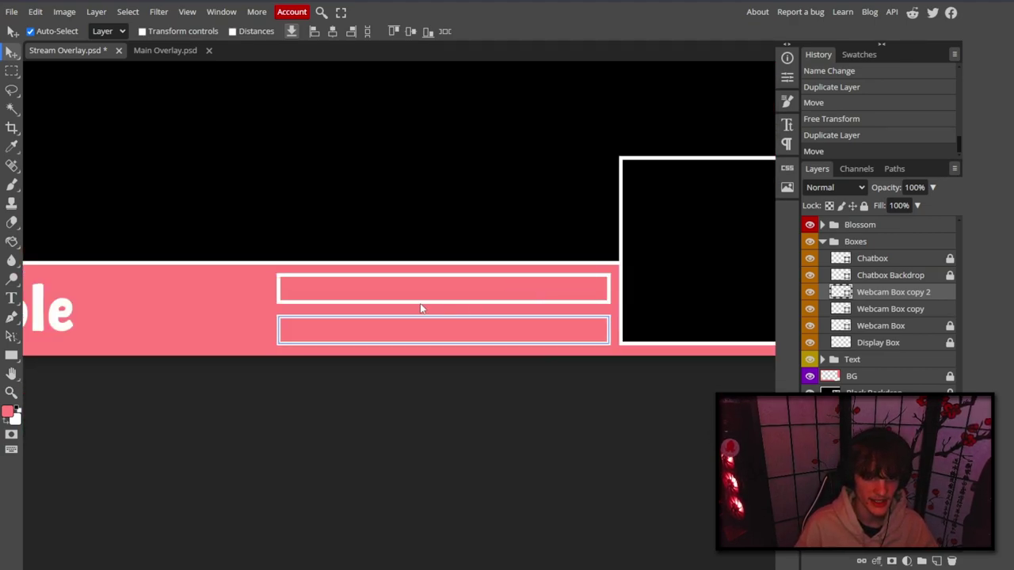
{"action": "scroll", "coordinate": [385, 363], "scroll_direction": "left", "scroll_amount": 3}
{"action": "scroll", "coordinate": [385, 359], "scroll_direction": "right", "scroll_amount": 3}
{"action": "scroll", "coordinate": [382, 360], "scroll_direction": "left", "scroll_amount": 4}
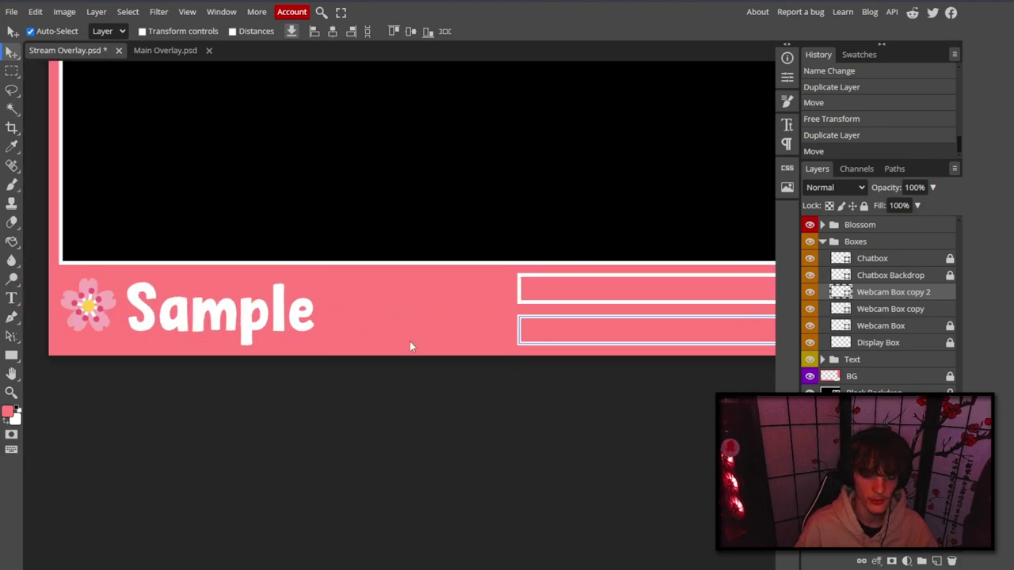
{"action": "scroll", "coordinate": [547, 342], "scroll_direction": "right", "scroll_amount": 3}
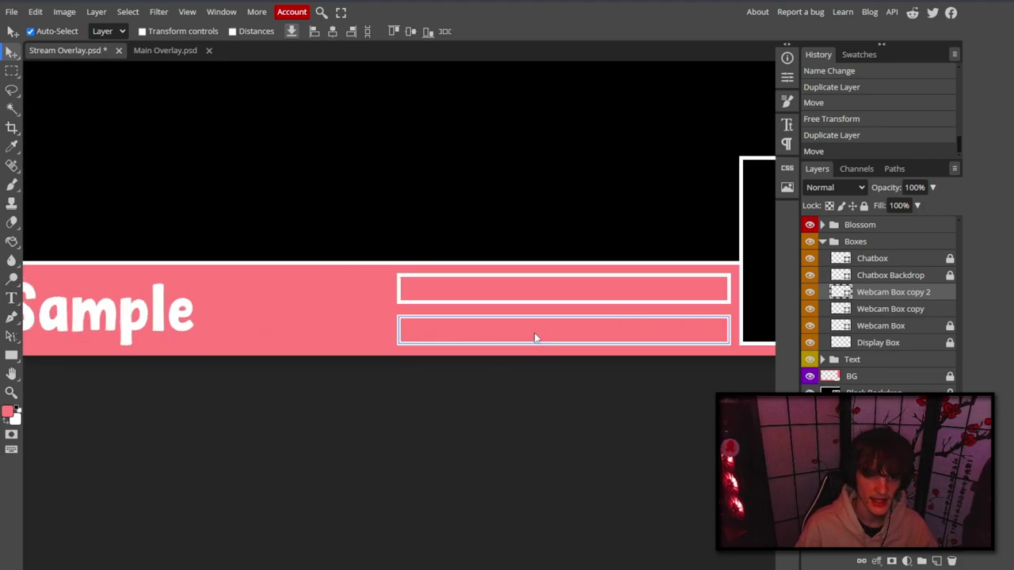
{"action": "left_click", "coordinate": [165, 50]}
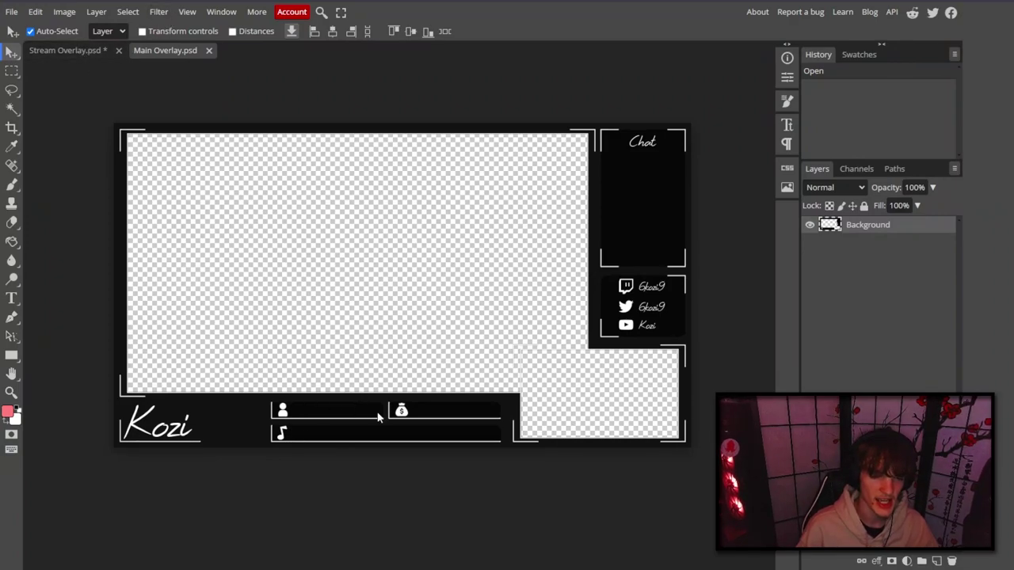
{"action": "left_click", "coordinate": [72, 50]}
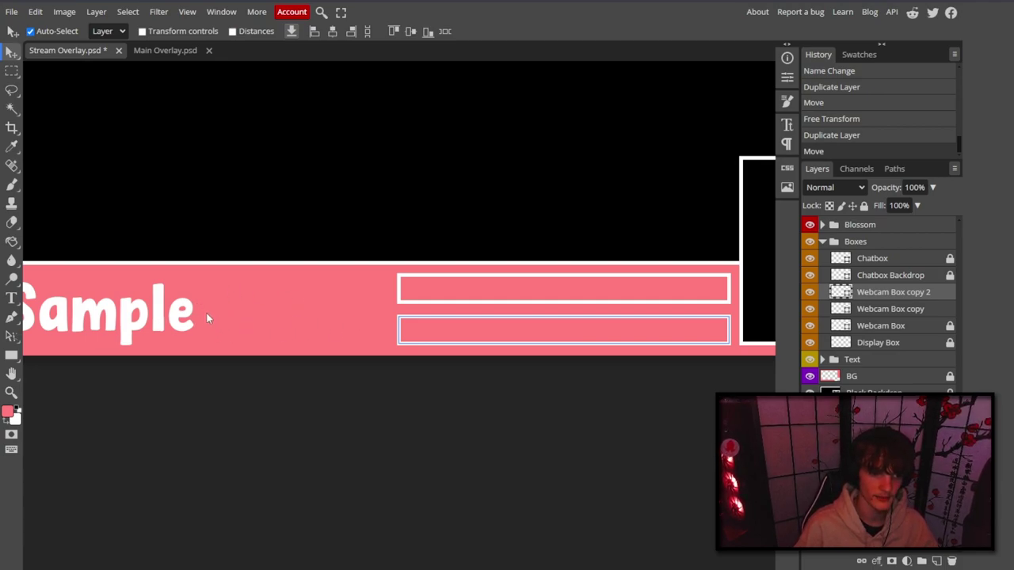
Stretch both strip boxes leftward toward the Sample text to 153.02% width, keeping their right edges in place, and apply each transform.
{"action": "key", "text": "ctrl+t"}
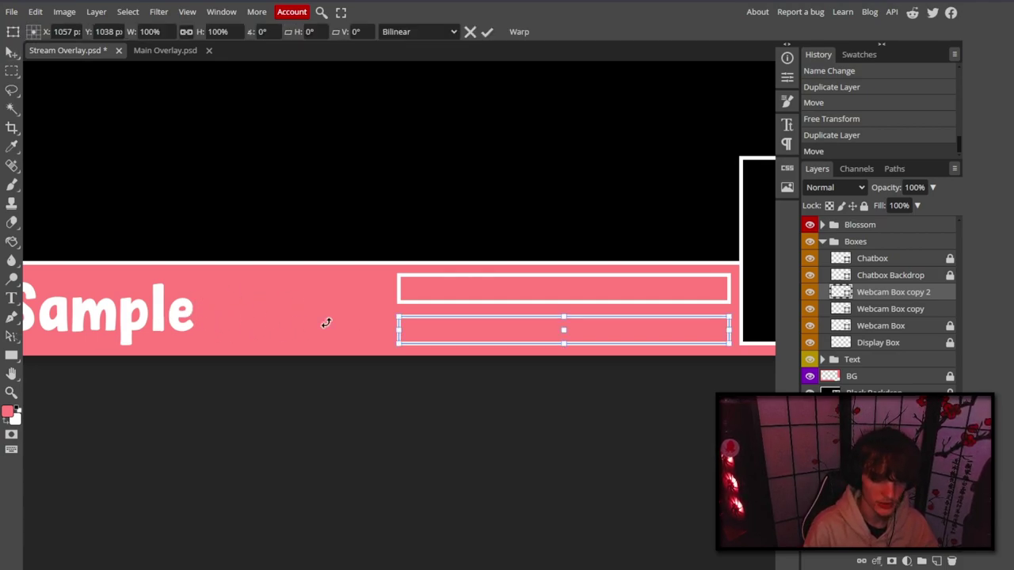
{"action": "left_click_drag", "start_coordinate": [400, 330], "coordinate": [223, 331]}
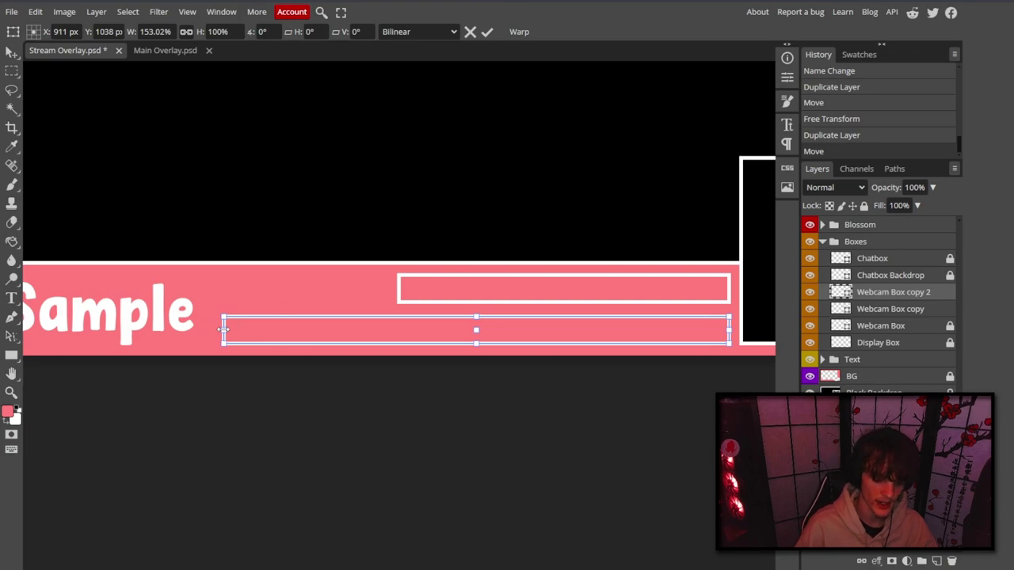
{"action": "key", "text": "Return"}
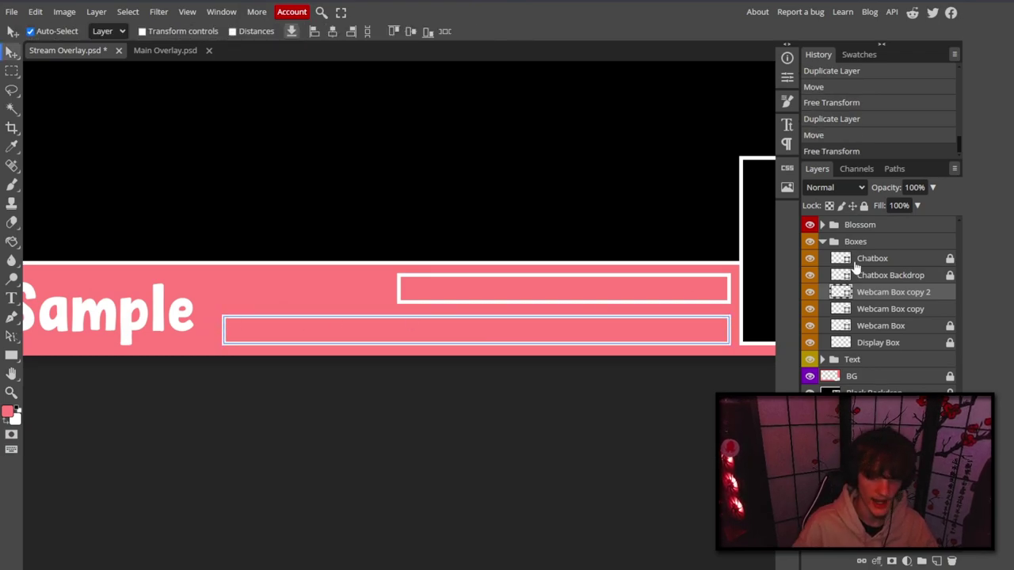
{"action": "left_click", "coordinate": [909, 310]}
{"action": "key", "text": "ctrl+t"}
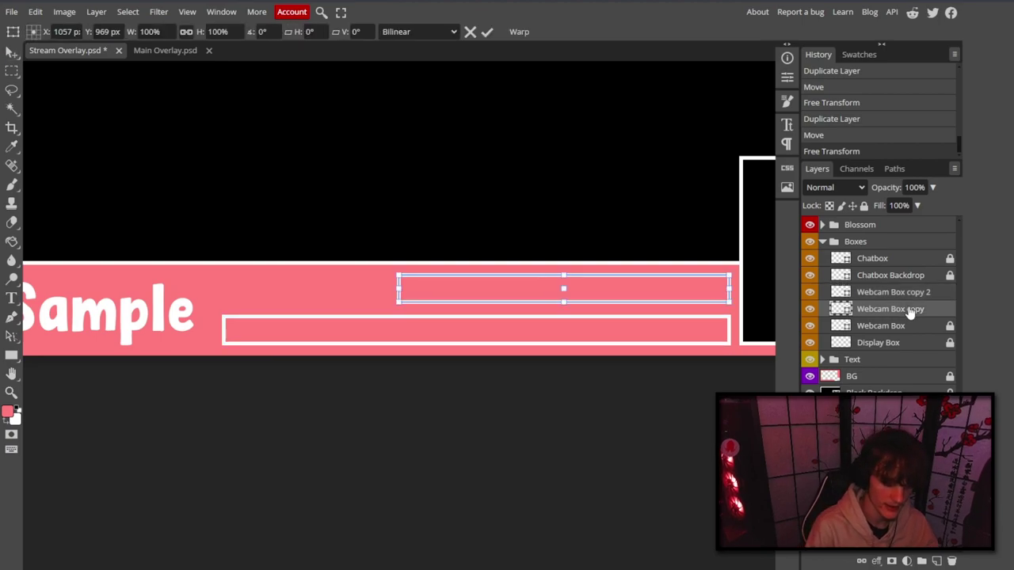
{"action": "left_click_drag", "start_coordinate": [399, 289], "coordinate": [222, 293]}
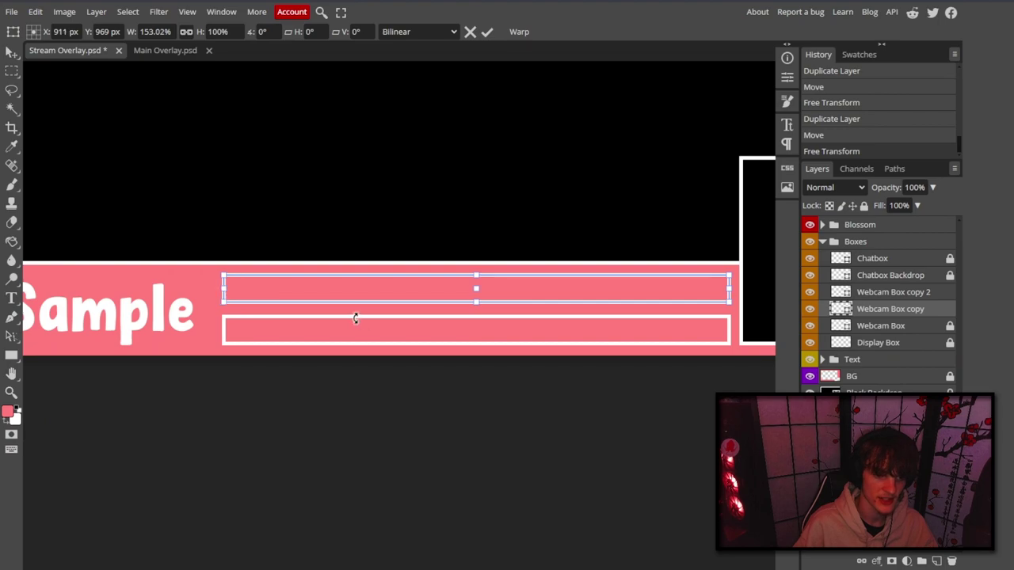
{"action": "key", "text": "Return"}
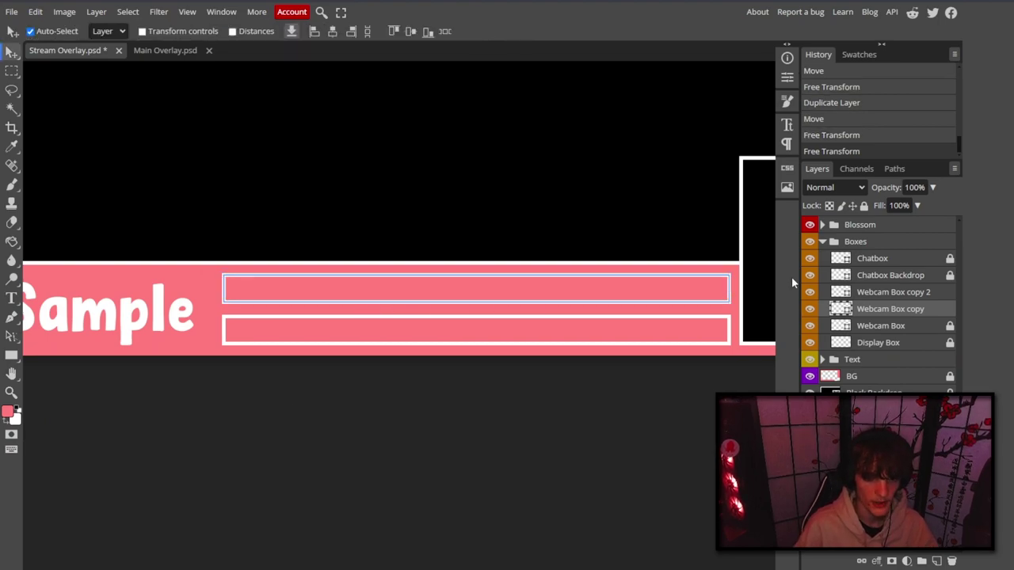
Rename the lower box layer NP Alert and the upper box layer Follower Alert.
{"action": "left_click", "coordinate": [892, 294]}
{"action": "double_click", "coordinate": [892, 293]}
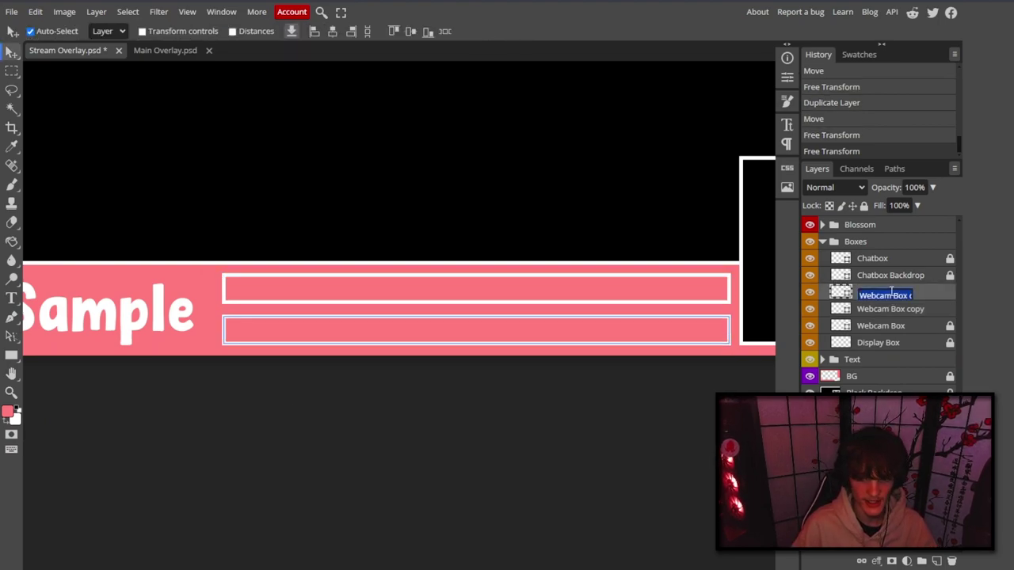
{"action": "type", "text": "NP"}
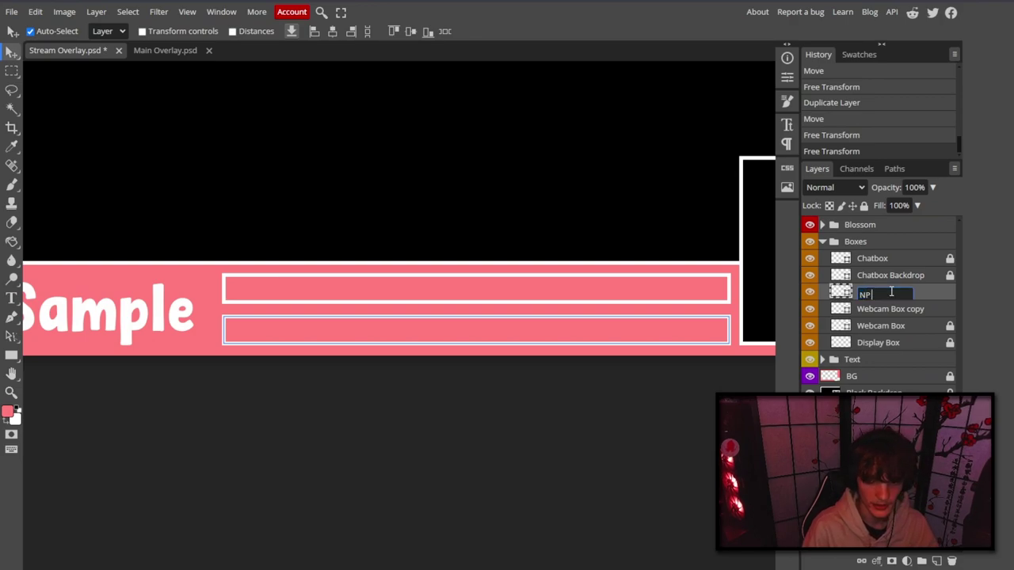
{"action": "type", "text": " Alert"}
{"action": "double_click", "coordinate": [886, 309]}
{"action": "type", "text": "Foll"}
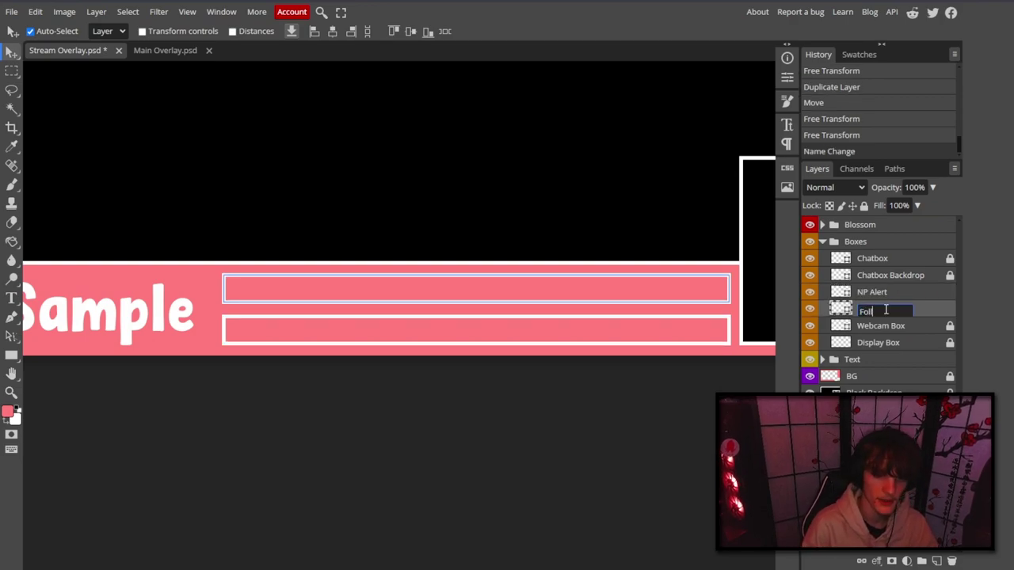
{"action": "type", "text": "ower Alert"}
{"action": "key", "text": "Return"}
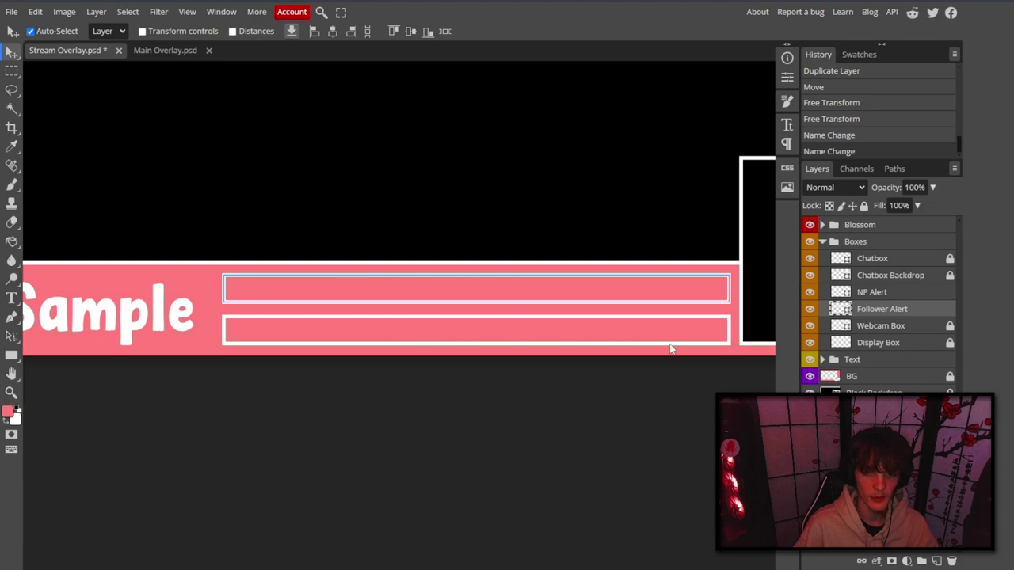
Duplicate the NP Alert and Follower Alert layers in place.
{"action": "left_click", "coordinate": [894, 294]}
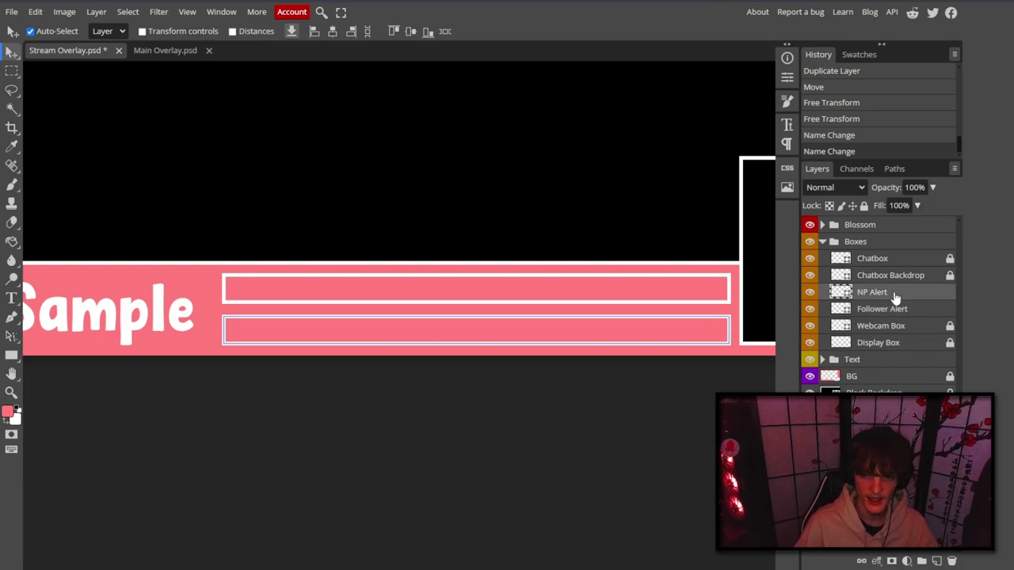
{"action": "key", "text": "ctrl+j"}
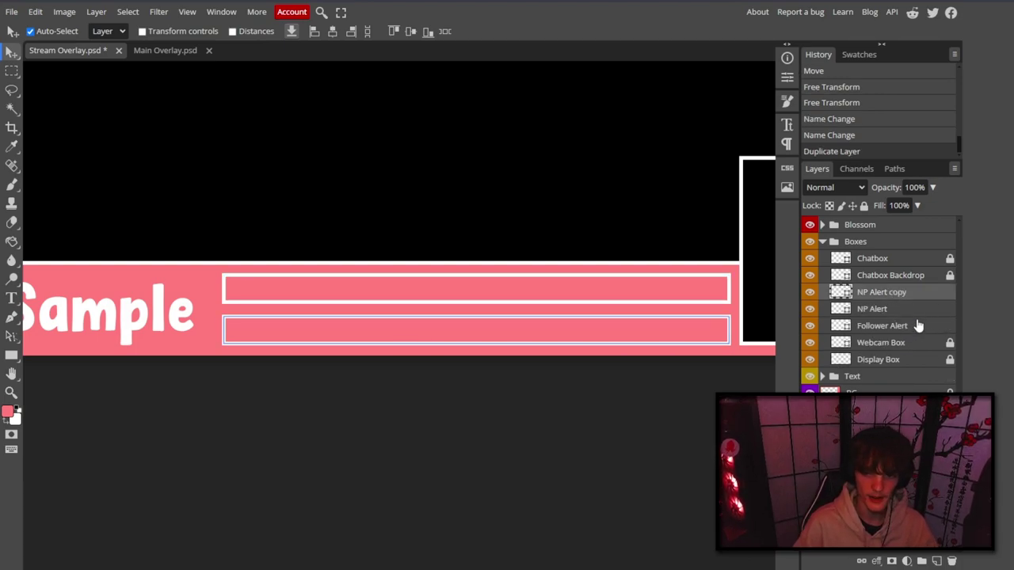
{"action": "left_click", "coordinate": [911, 327]}
{"action": "key", "text": "ctrl+j"}
Give the NP Alert and Follower Alert copies a solid black fill with no stroke.
{"action": "left_click", "coordinate": [901, 293]}
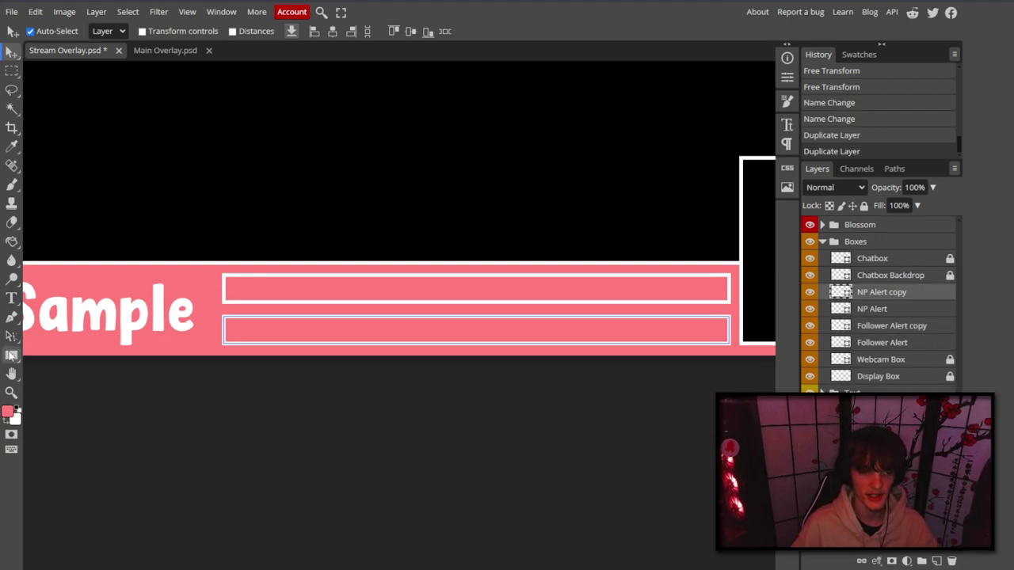
{"action": "left_click", "coordinate": [11, 356]}
{"action": "left_click", "coordinate": [156, 32]}
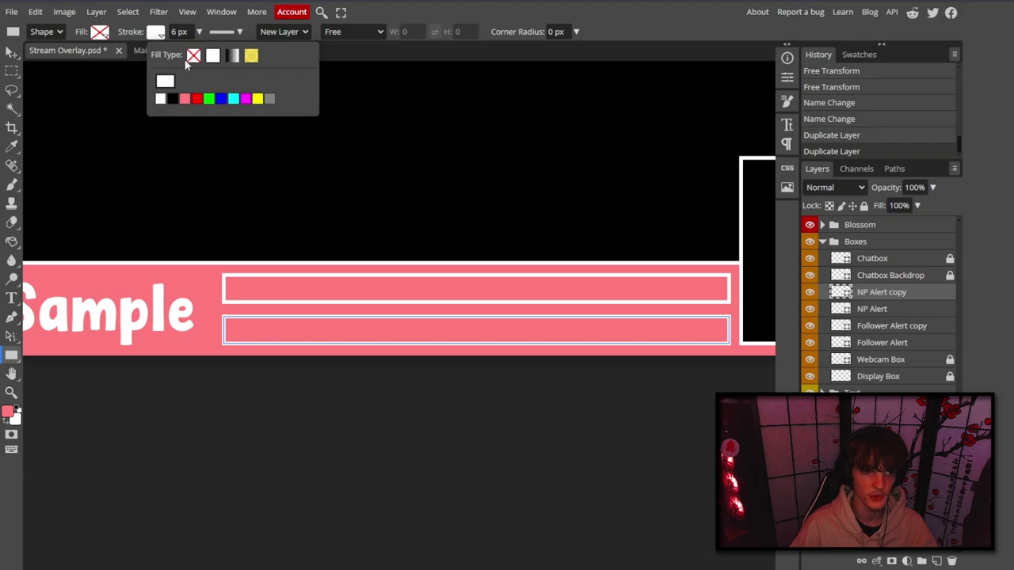
{"action": "left_click", "coordinate": [193, 55]}
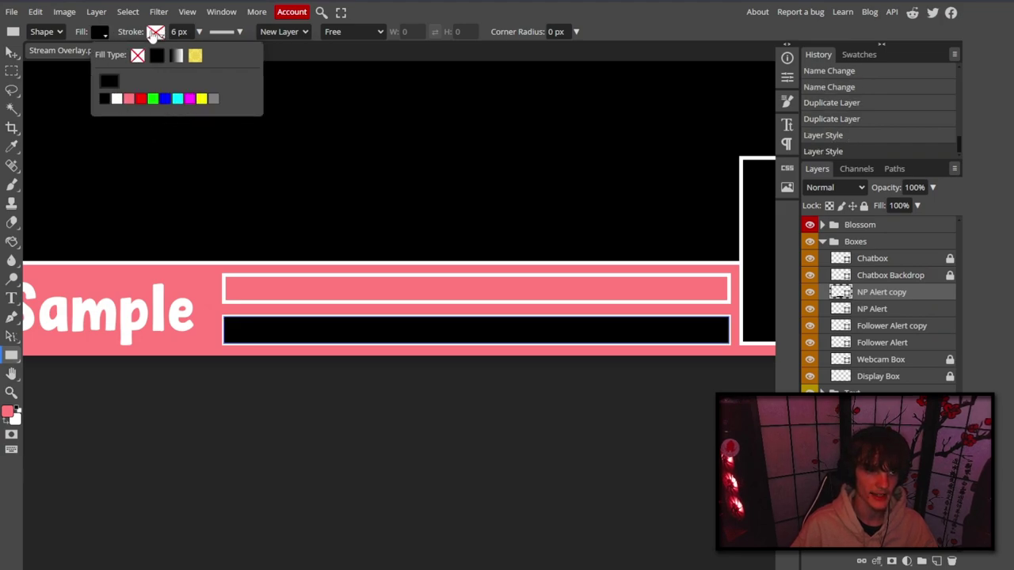
{"action": "left_click", "coordinate": [915, 324]}
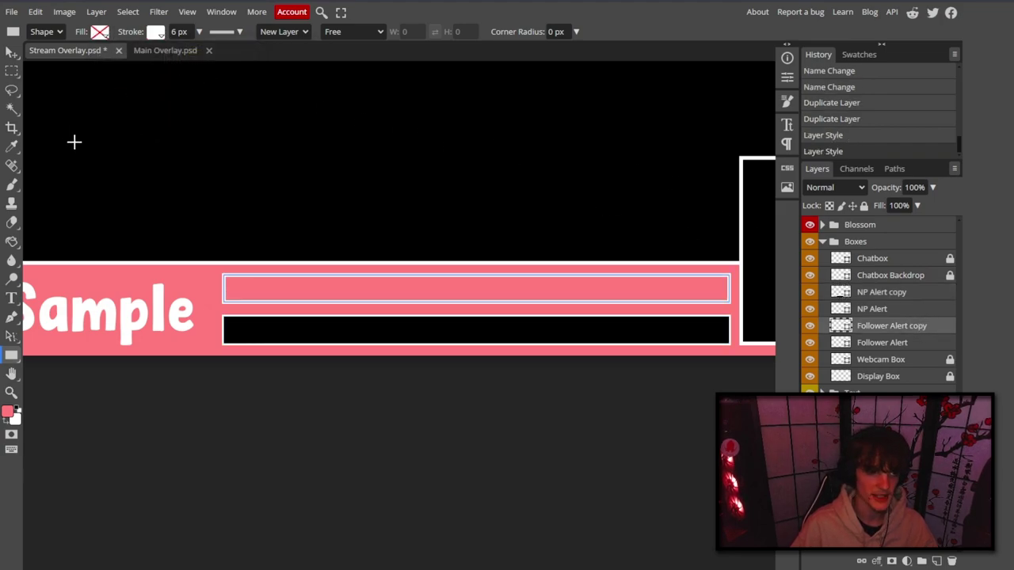
{"action": "left_click", "coordinate": [100, 33]}
{"action": "left_click", "coordinate": [156, 55]}
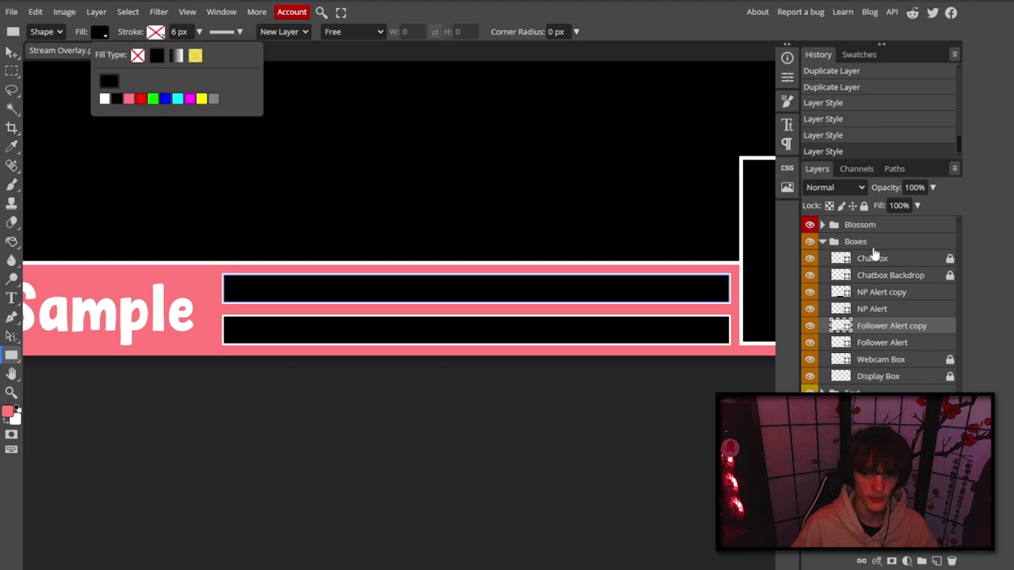
Rename the two black copies NP Alert Backdrop and Follower Alert Backdrop.
{"action": "double_click", "coordinate": [896, 295]}
{"action": "key", "text": "BackSpace"}
{"action": "key", "text": "BackSpace"}
{"action": "key", "text": "BackSpace"}
{"action": "key", "text": "BackSpace"}
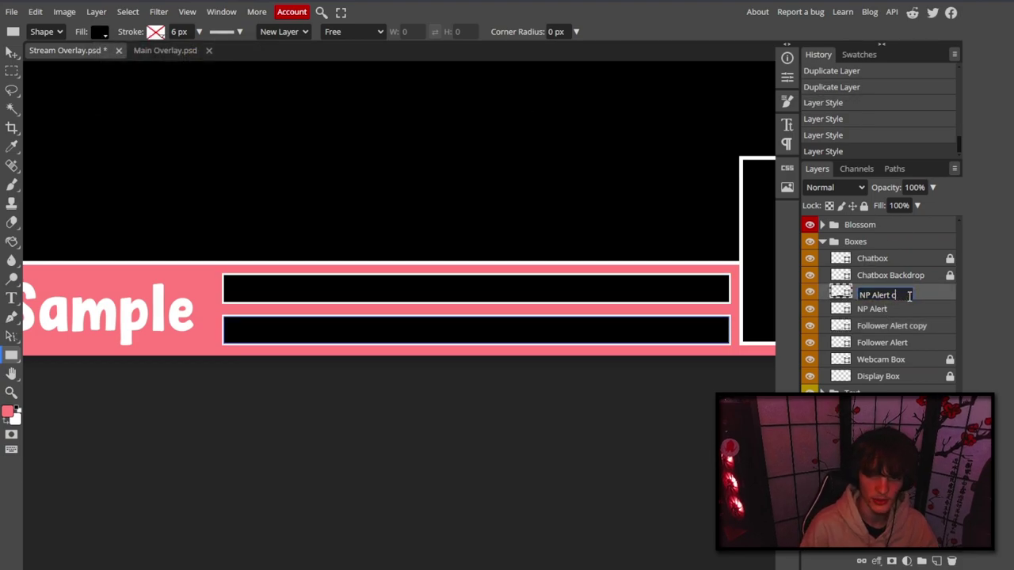
{"action": "type", "text": "Backdrop"}
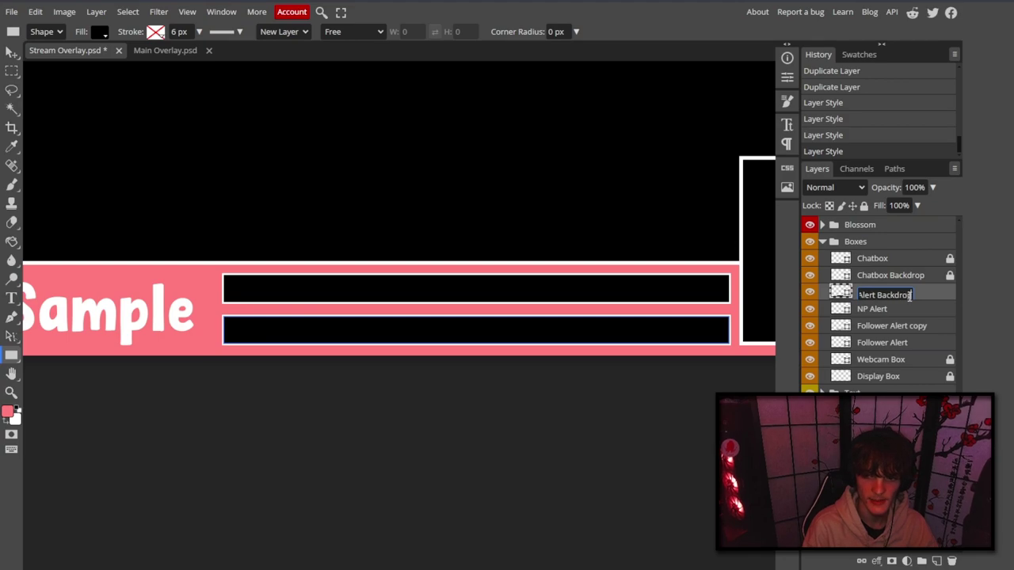
{"action": "key", "text": "Return"}
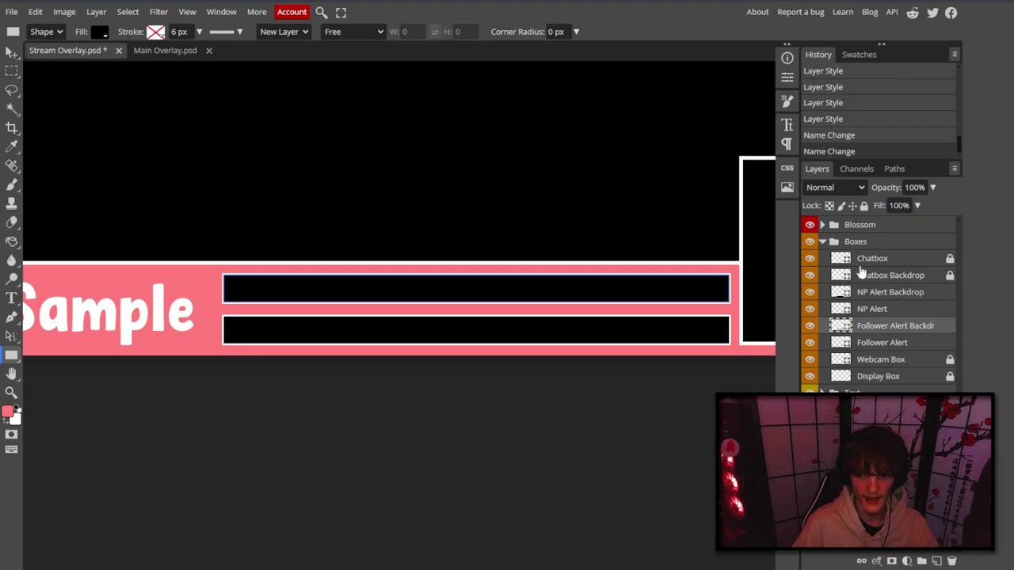
Lower the opacity of the Follower Alert backdrop to 74% and of NP Alert Backdrop to 75%.
{"action": "left_click", "coordinate": [932, 187]}
{"action": "left_click_drag", "start_coordinate": [933, 206], "coordinate": [918, 207]}
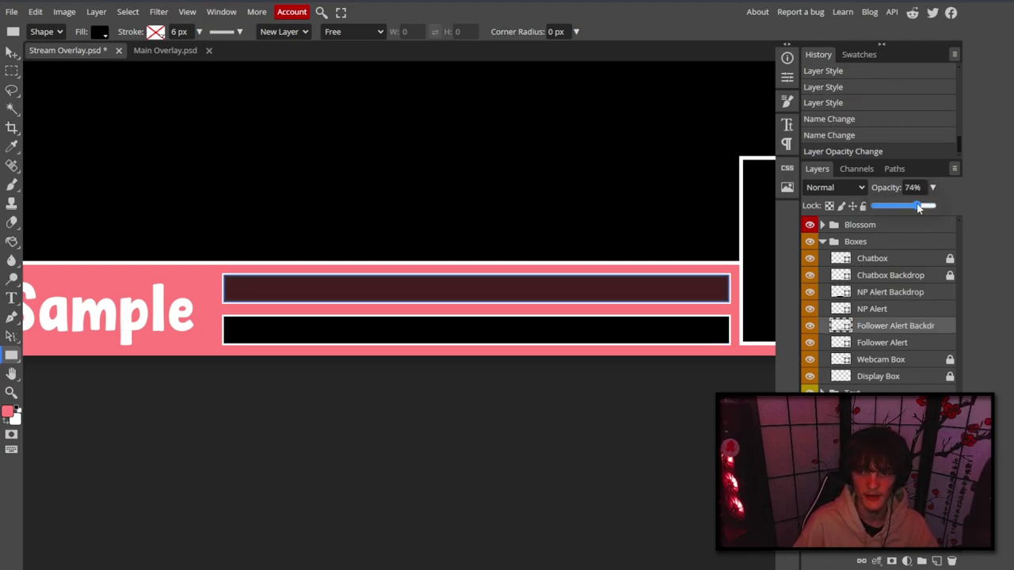
{"action": "left_click", "coordinate": [911, 292]}
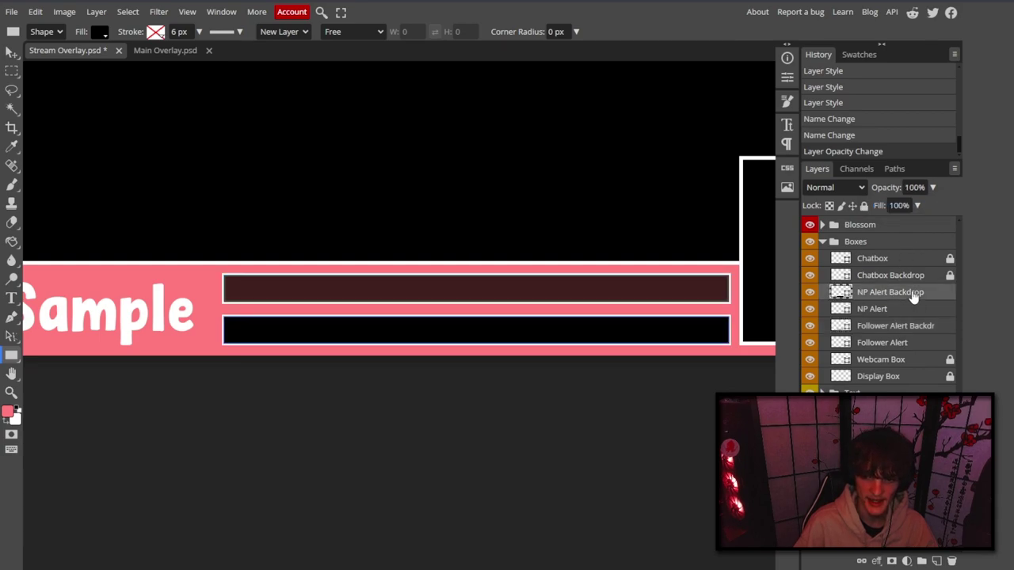
{"action": "left_click", "coordinate": [932, 187]}
{"action": "left_click_drag", "start_coordinate": [934, 206], "coordinate": [917, 203]}
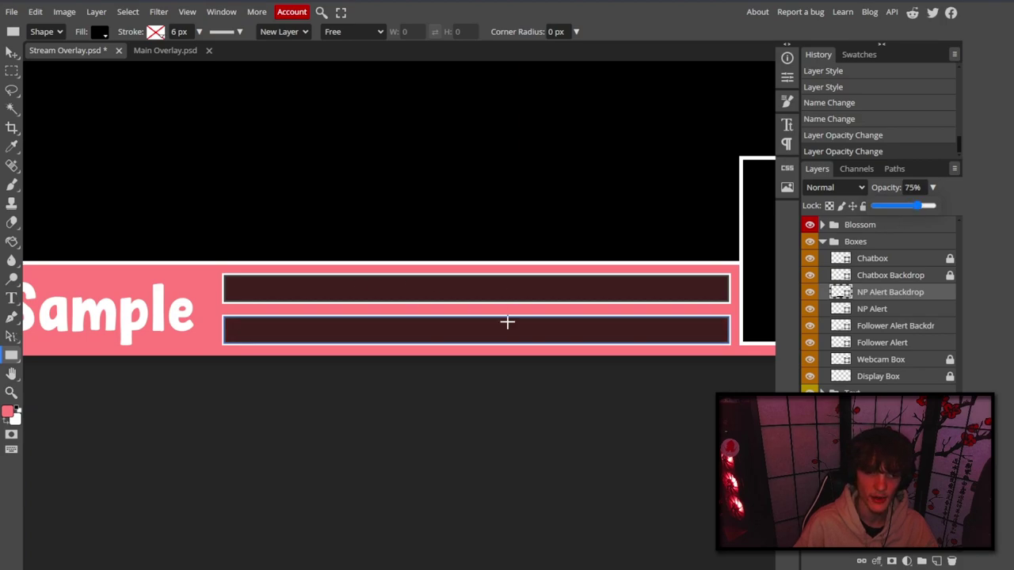
Lock the NP Alert and Follower Alert layers with their backdrops and move each backdrop directly beneath its outline layer.
{"action": "left_click", "coordinate": [11, 52]}
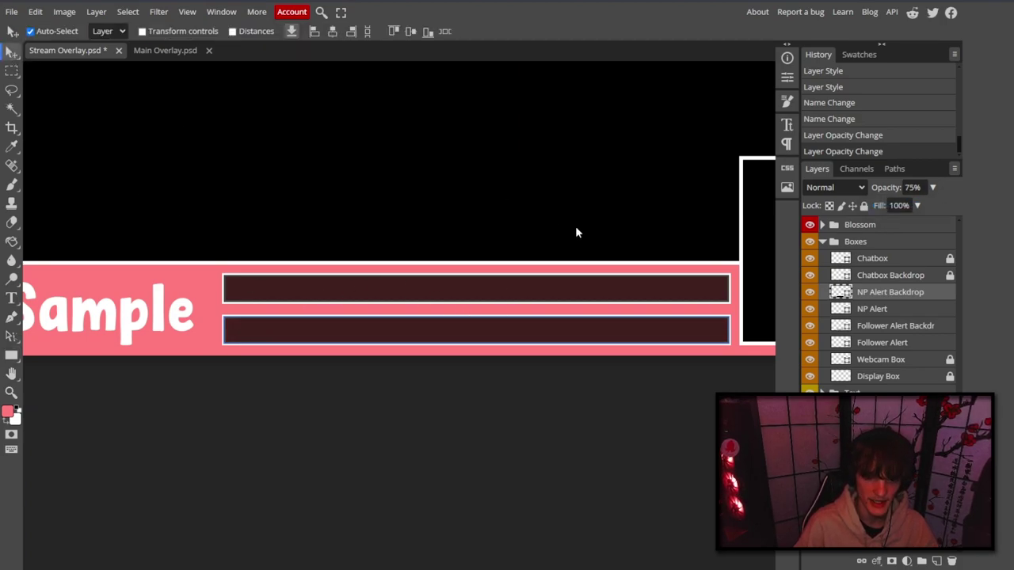
{"action": "left_click", "coordinate": [573, 303]}
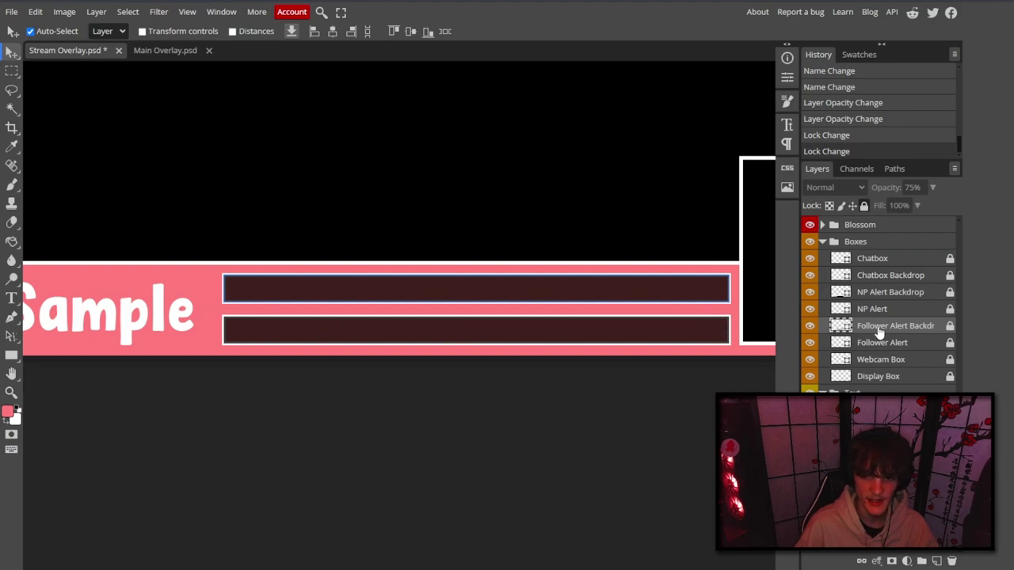
{"action": "left_click_drag", "start_coordinate": [879, 333], "coordinate": [877, 350]}
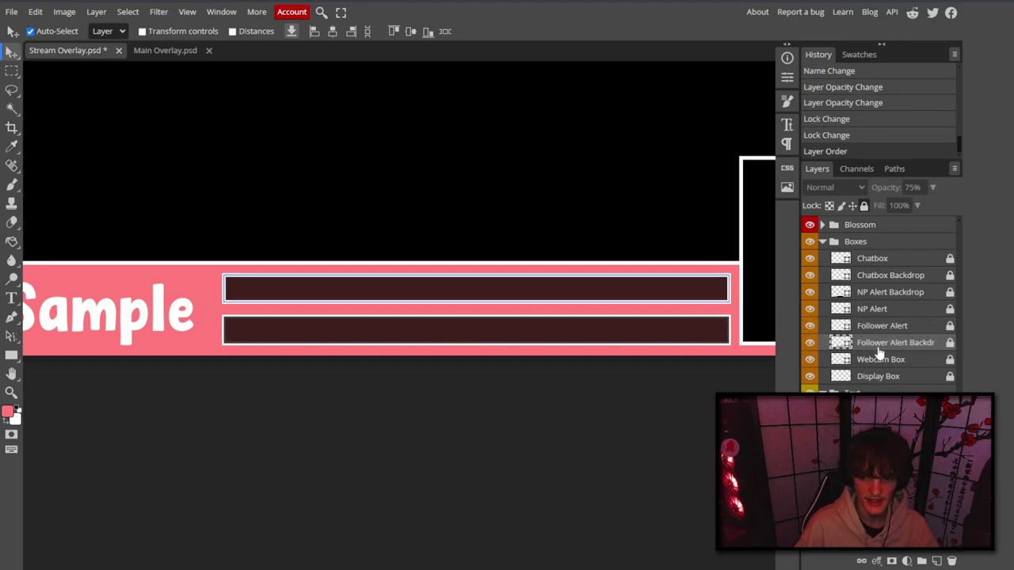
{"action": "left_click_drag", "start_coordinate": [883, 292], "coordinate": [885, 317]}
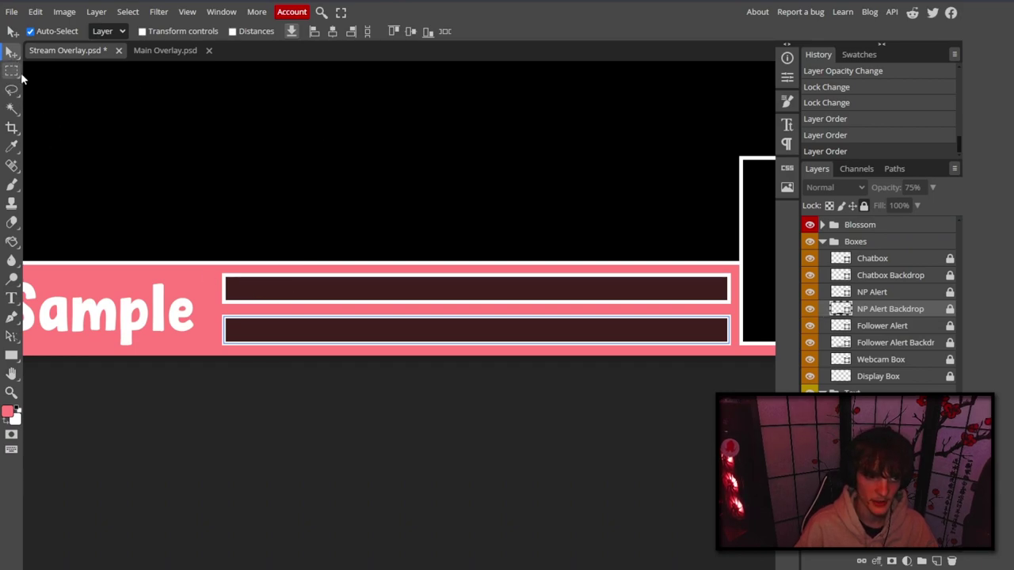
Collapse the Boxes and Text layer folders and show the whole overlay.
{"action": "left_click", "coordinate": [822, 242]}
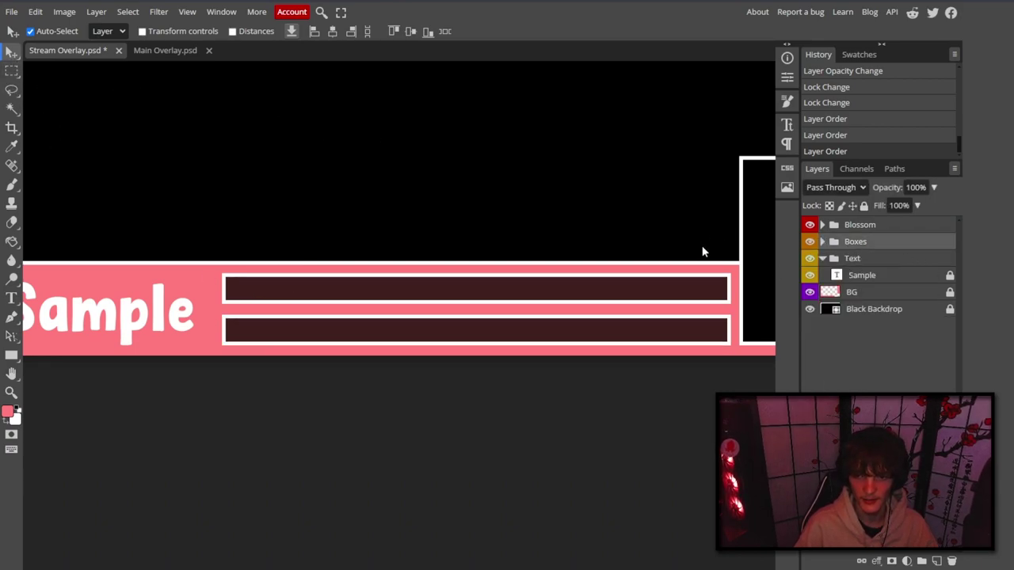
{"action": "left_click", "coordinate": [822, 258]}
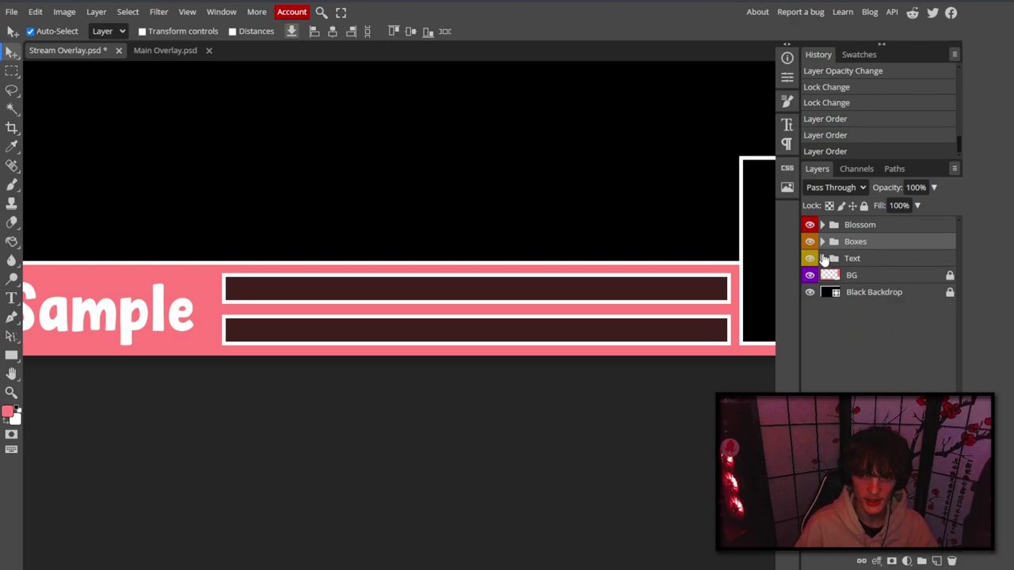
{"action": "key", "text": "ctrl+minus"}
{"action": "key", "text": "ctrl+minus"}
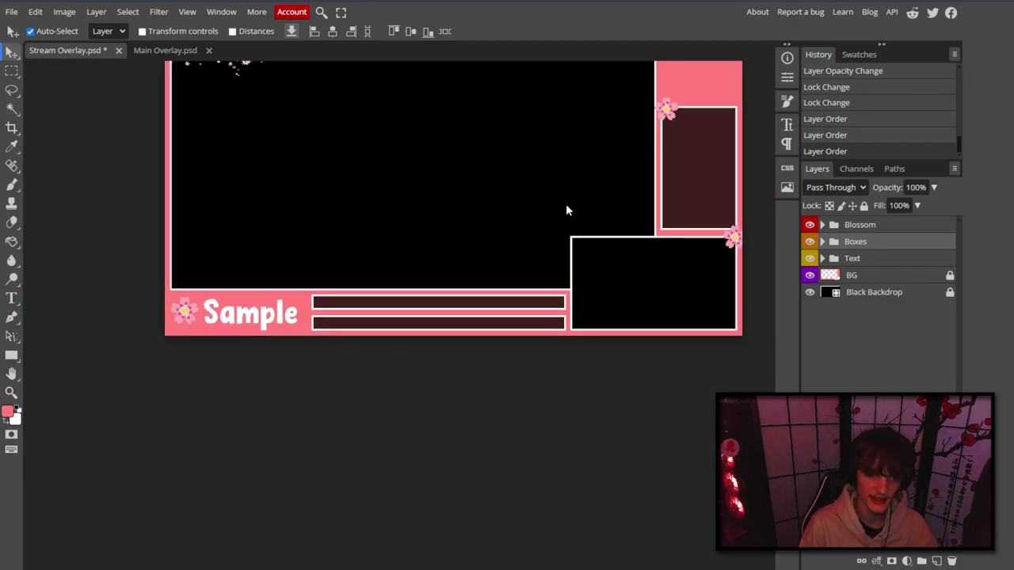
{"action": "scroll", "coordinate": [602, 262], "scroll_direction": "up", "scroll_amount": 3}
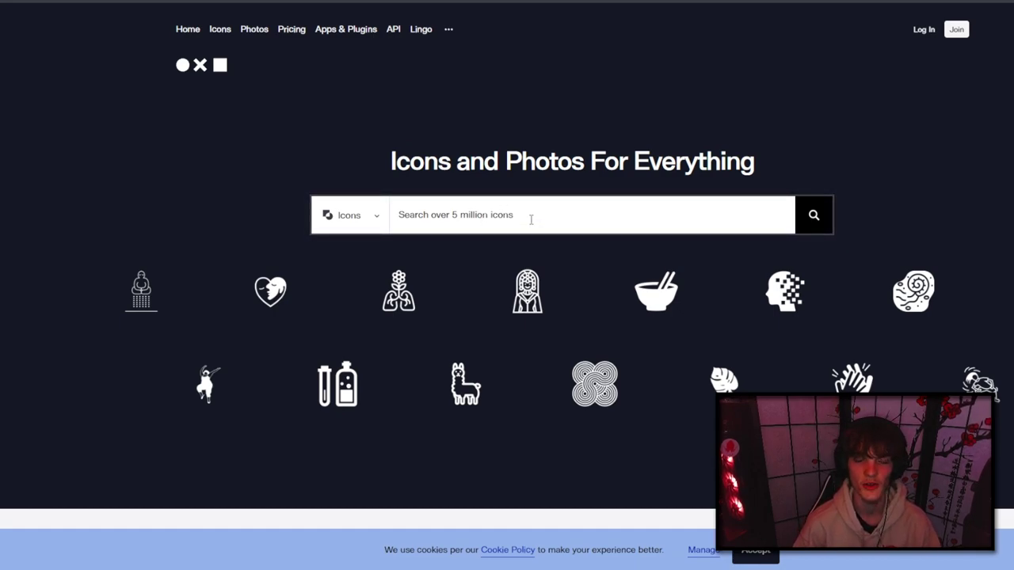
Switch to the Noun Project website, search its icons for "person", and view the Main Overlay.psd document for comparison.
{"action": "left_click", "coordinate": [489, 220]}
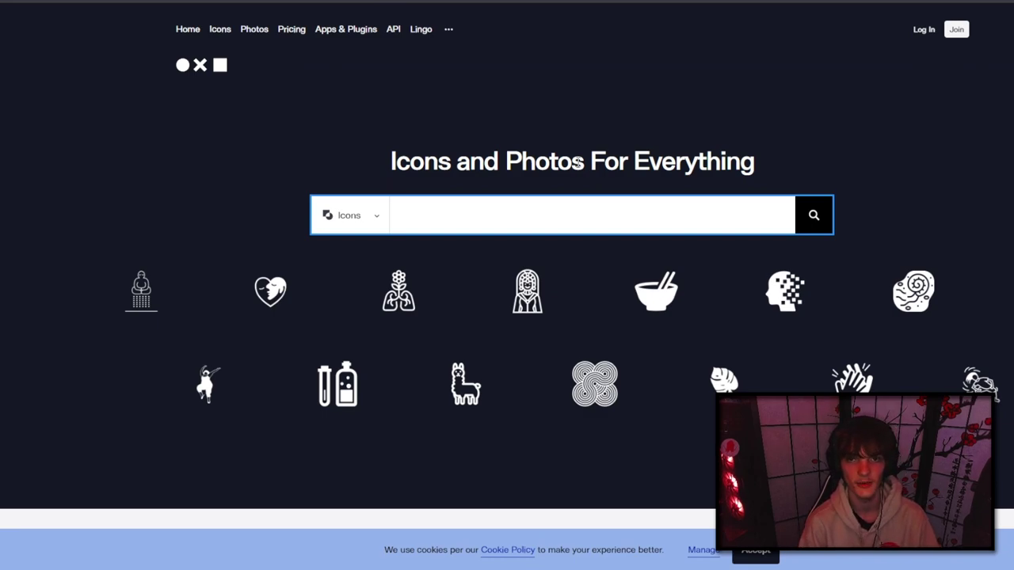
{"action": "type", "text": "person"}
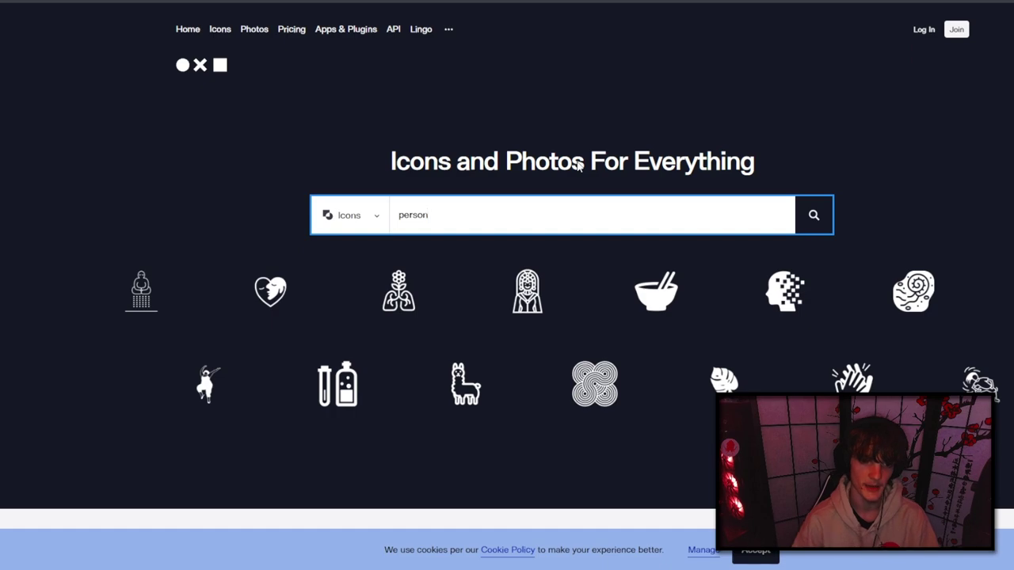
{"action": "key", "text": "Return"}
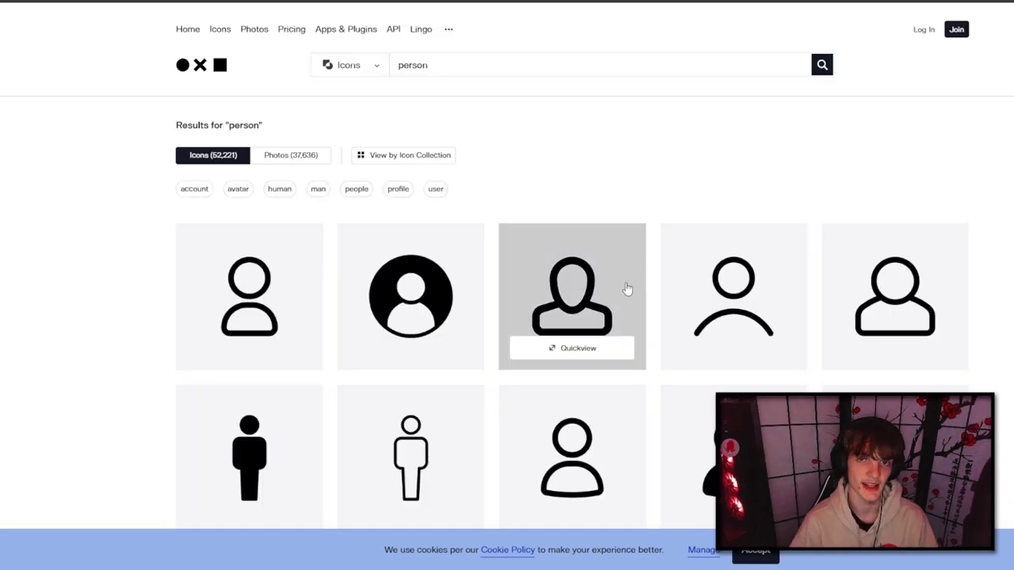
{"action": "scroll", "coordinate": [420, 317], "scroll_direction": "down", "scroll_amount": 1}
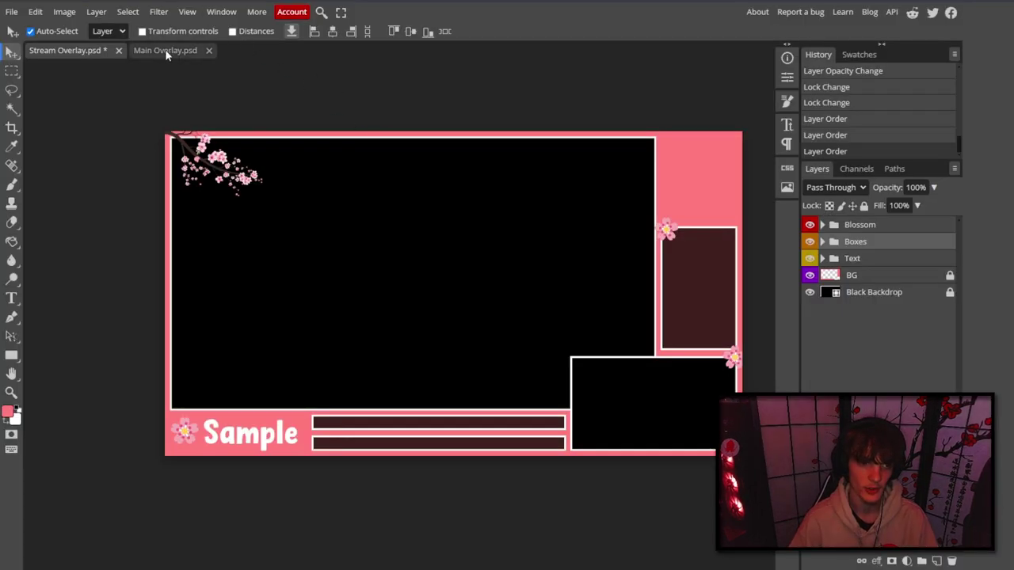
{"action": "left_click", "coordinate": [168, 49]}
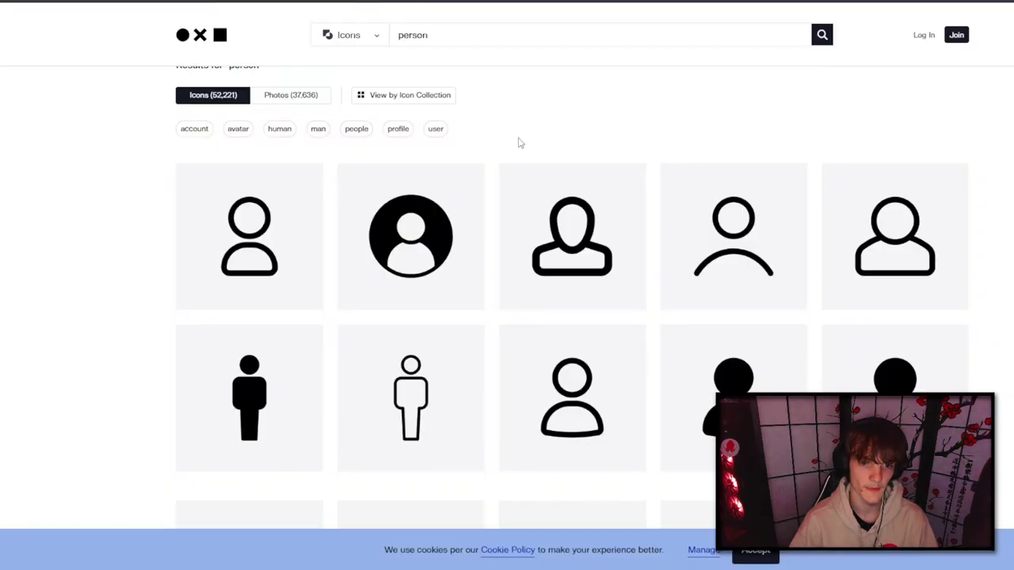
Search the Noun Project icons for "heart", browse the results and open the first outlined heart.
{"action": "left_click", "coordinate": [497, 37]}
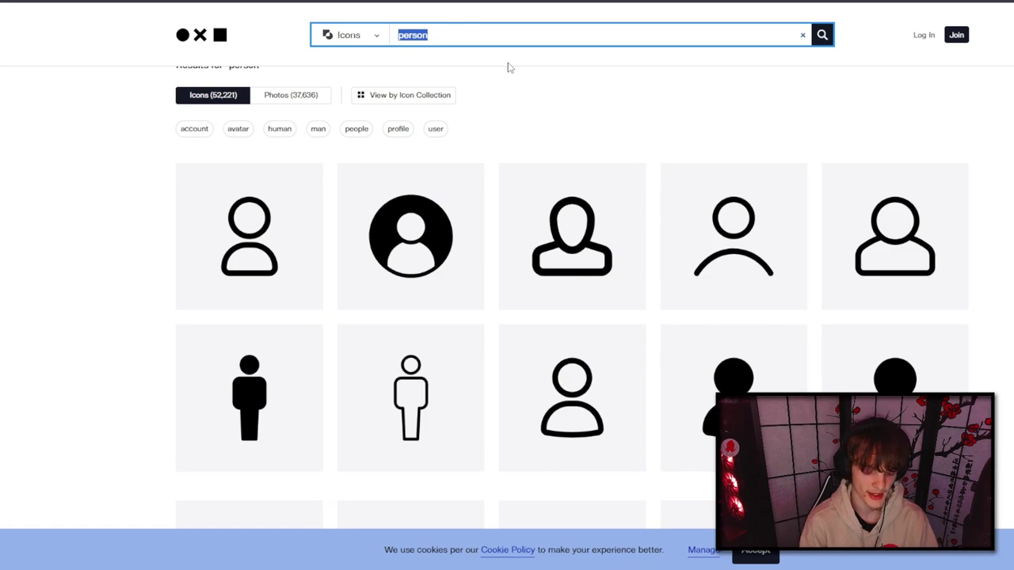
{"action": "type", "text": "heart"}
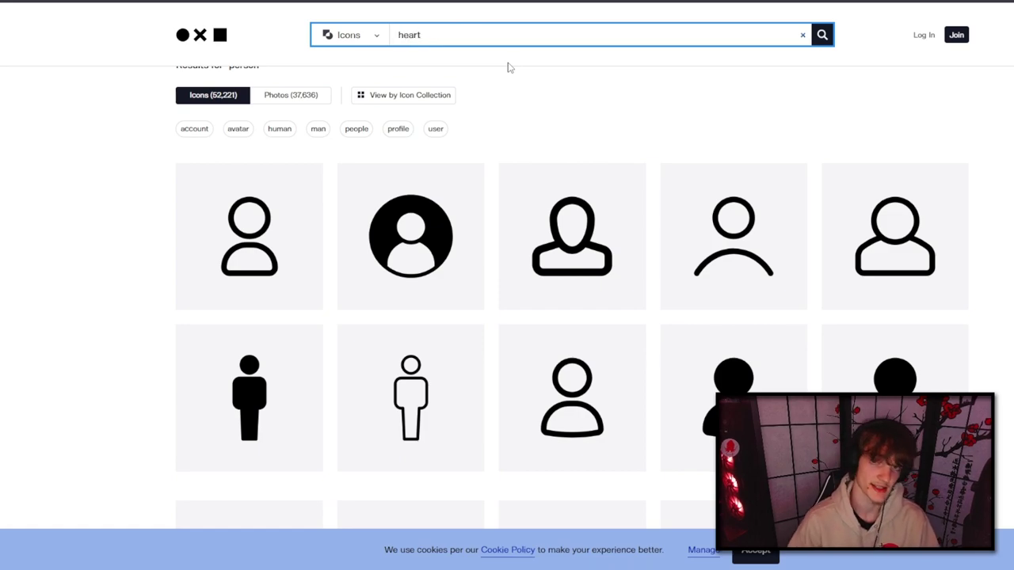
{"action": "key", "text": "Return"}
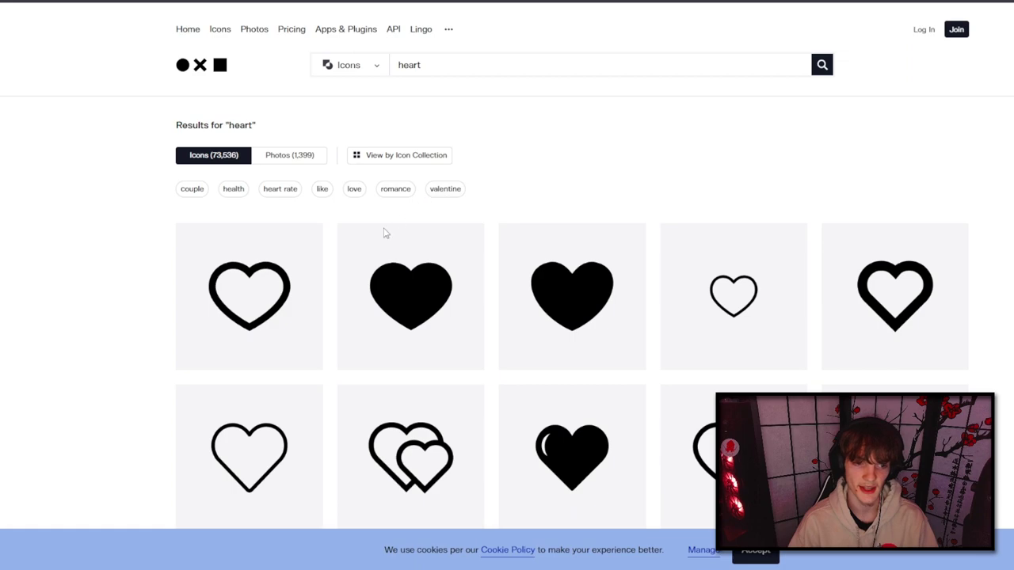
{"action": "scroll", "coordinate": [420, 314], "scroll_direction": "down", "scroll_amount": 2}
{"action": "scroll", "coordinate": [483, 347], "scroll_direction": "down", "scroll_amount": 2}
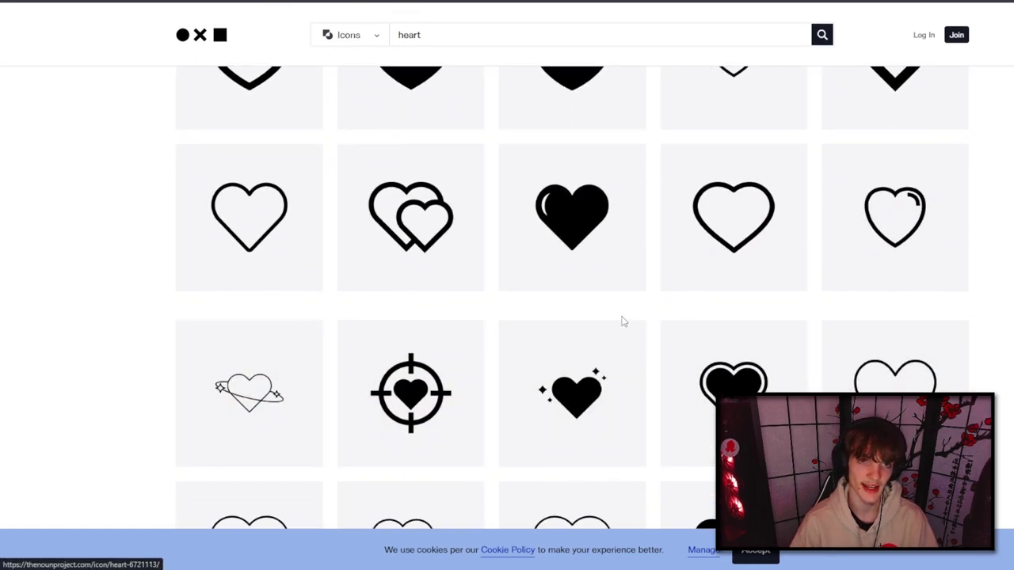
{"action": "scroll", "coordinate": [570, 339], "scroll_direction": "down", "scroll_amount": 3}
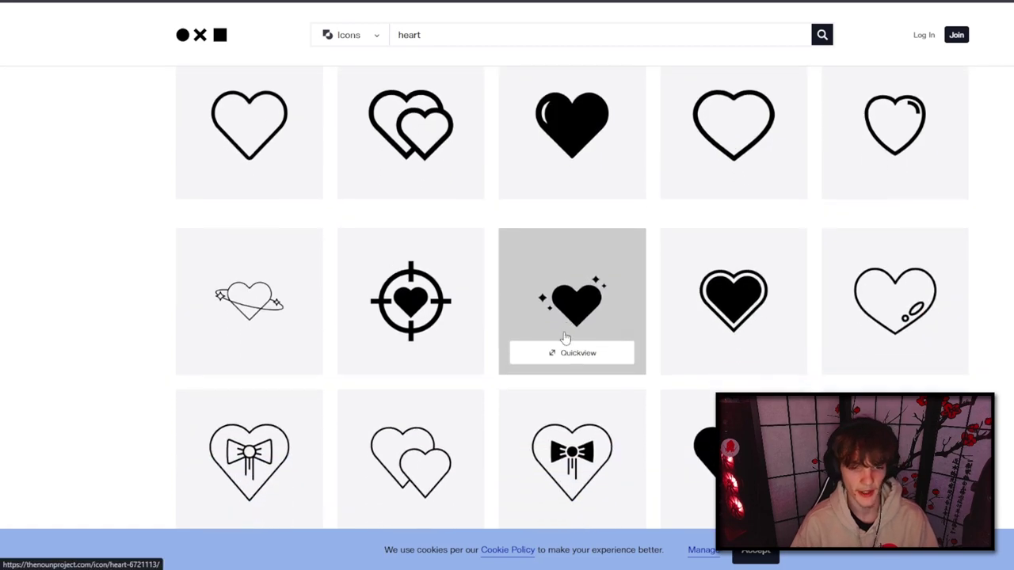
{"action": "scroll", "coordinate": [533, 342], "scroll_direction": "down", "scroll_amount": 3}
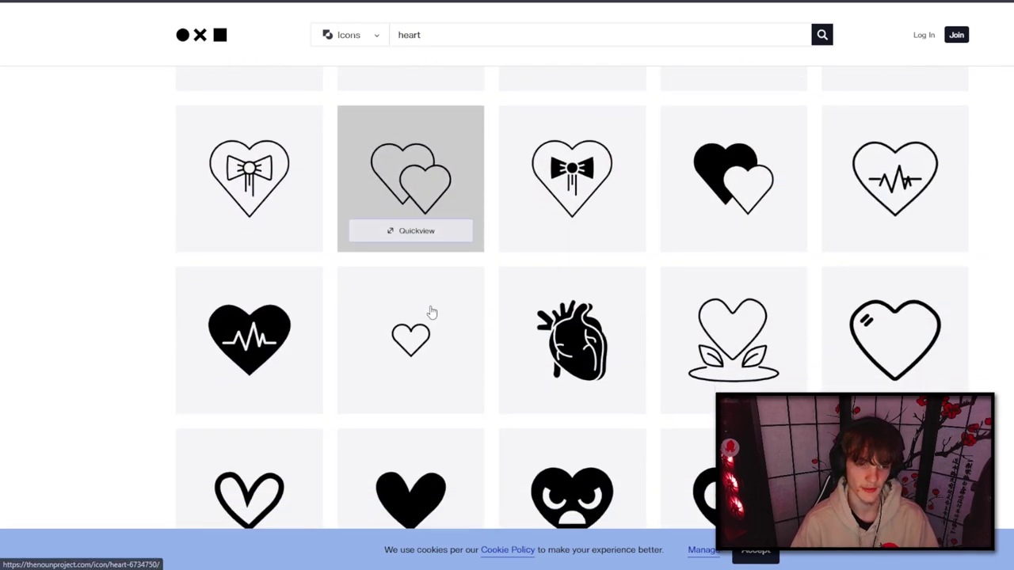
{"action": "scroll", "coordinate": [248, 230], "scroll_direction": "up", "scroll_amount": 10}
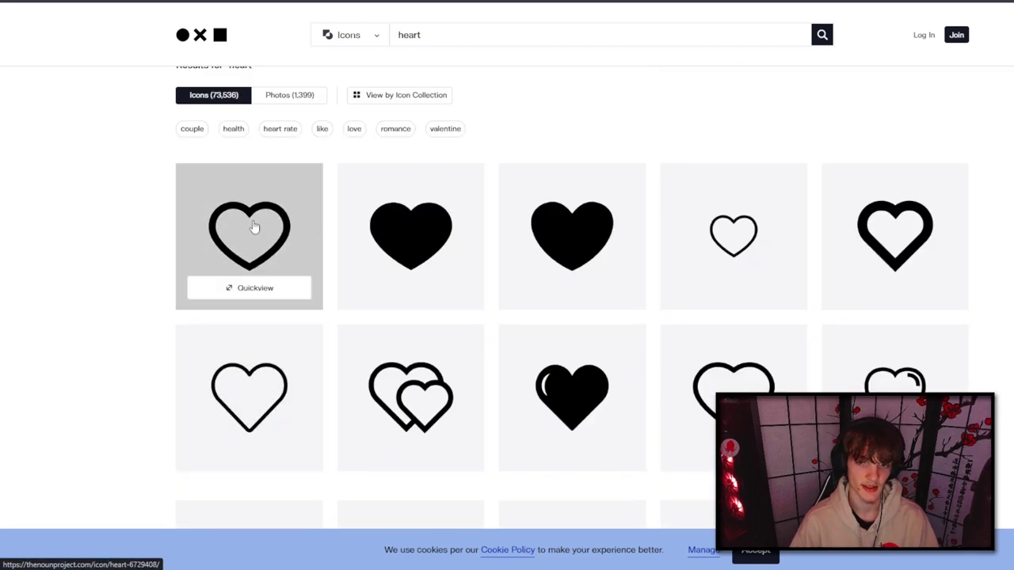
{"action": "left_click", "coordinate": [253, 226]}
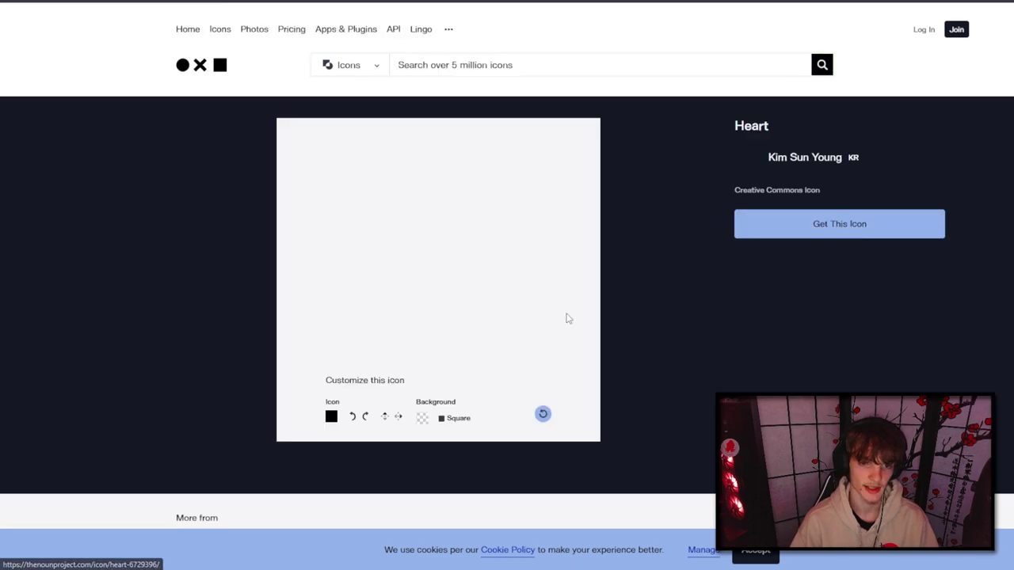
Get the heart icon using the Basic Download option.
{"action": "left_click", "coordinate": [839, 223]}
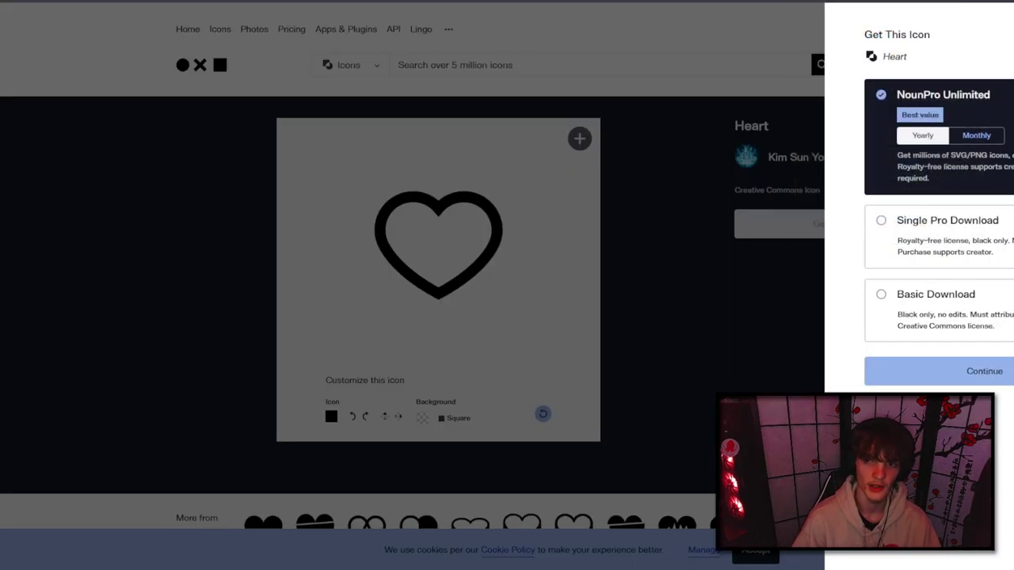
{"action": "key", "text": "Escape"}
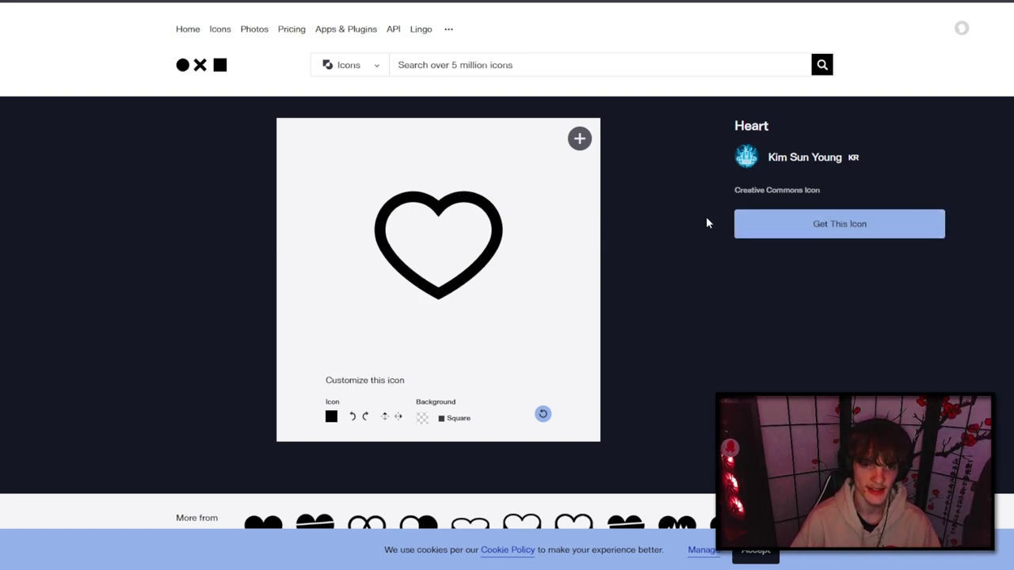
{"action": "left_click", "coordinate": [823, 227]}
{"action": "left_click", "coordinate": [969, 318]}
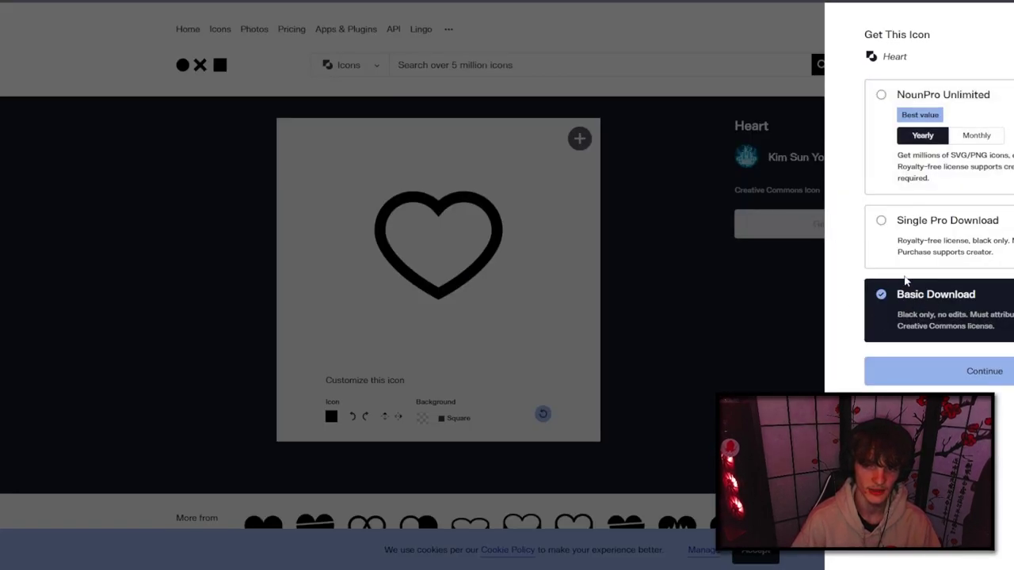
{"action": "left_click", "coordinate": [960, 372]}
{"action": "mouse_move", "coordinate": [443, 235]}
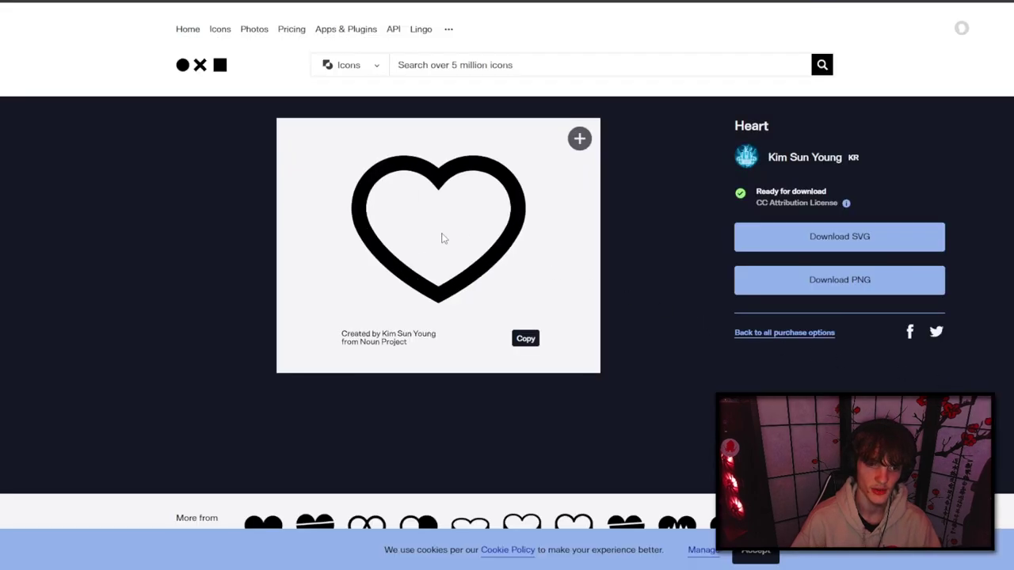
Copy the heart icon with its attribution from the download page to the clipboard.
{"action": "left_click", "coordinate": [523, 340]}
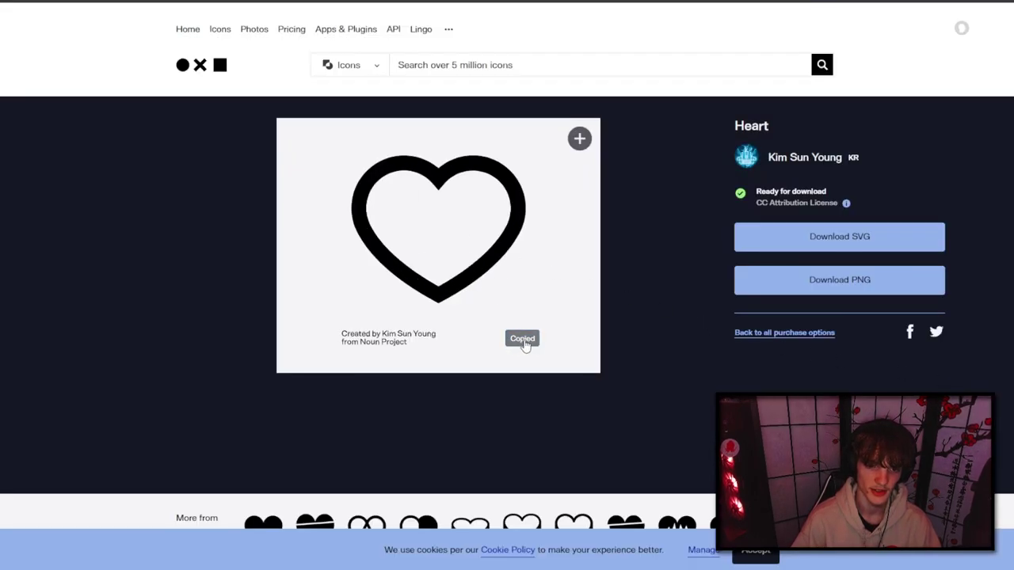
{"action": "right_click", "coordinate": [458, 269]}
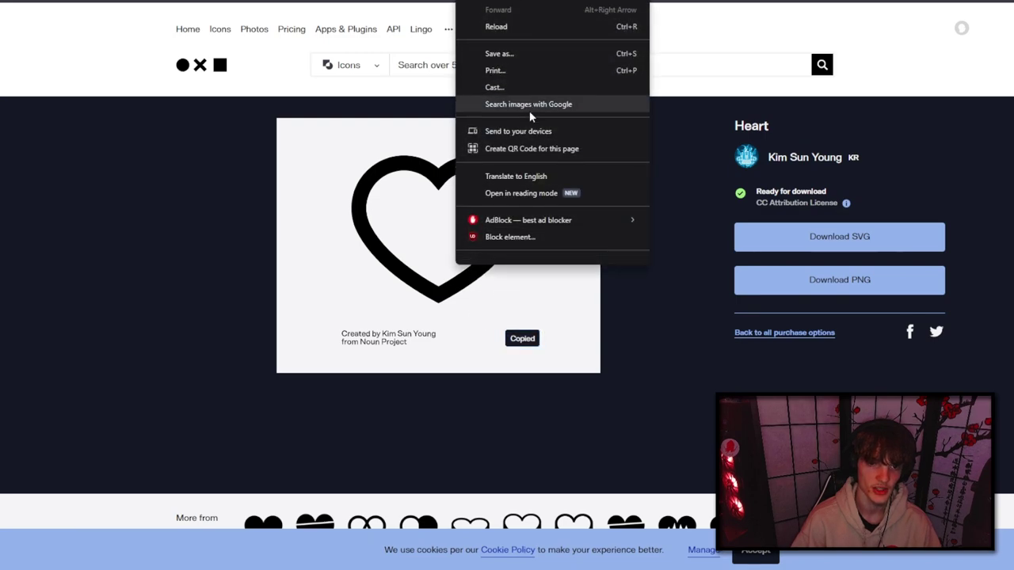
{"action": "left_click", "coordinate": [232, 230]}
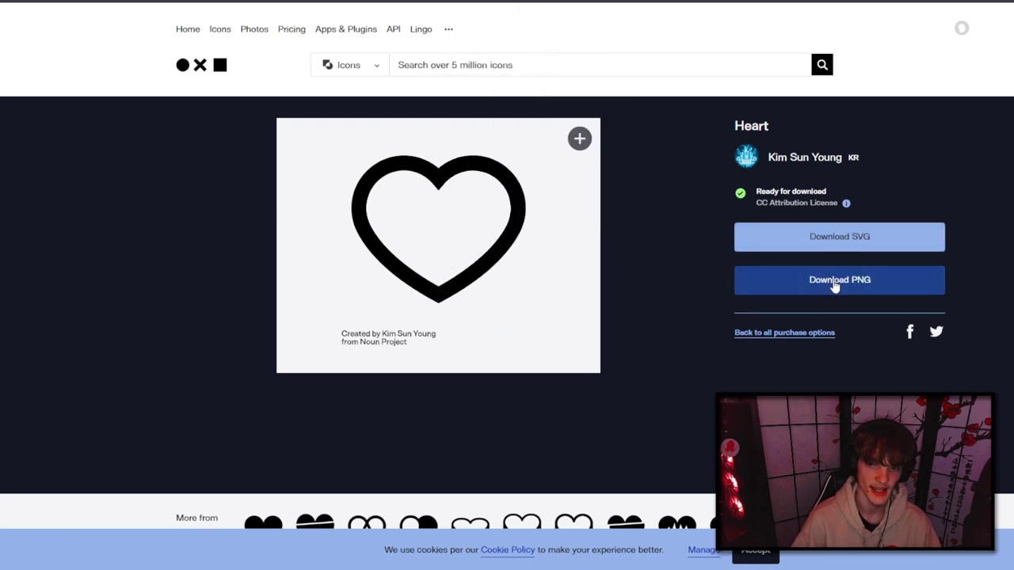
{"action": "left_click", "coordinate": [533, 345]}
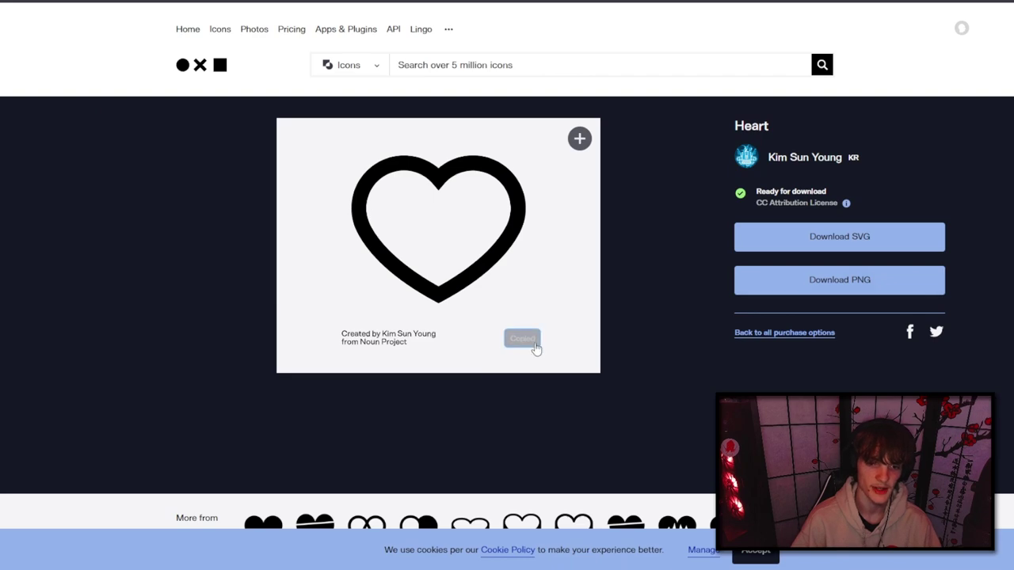
Switch back to Photopea, paste the heart icon into Stream Overlay.psd and move its layer above the Blossom folder.
{"action": "key", "text": "alt+Tab"}
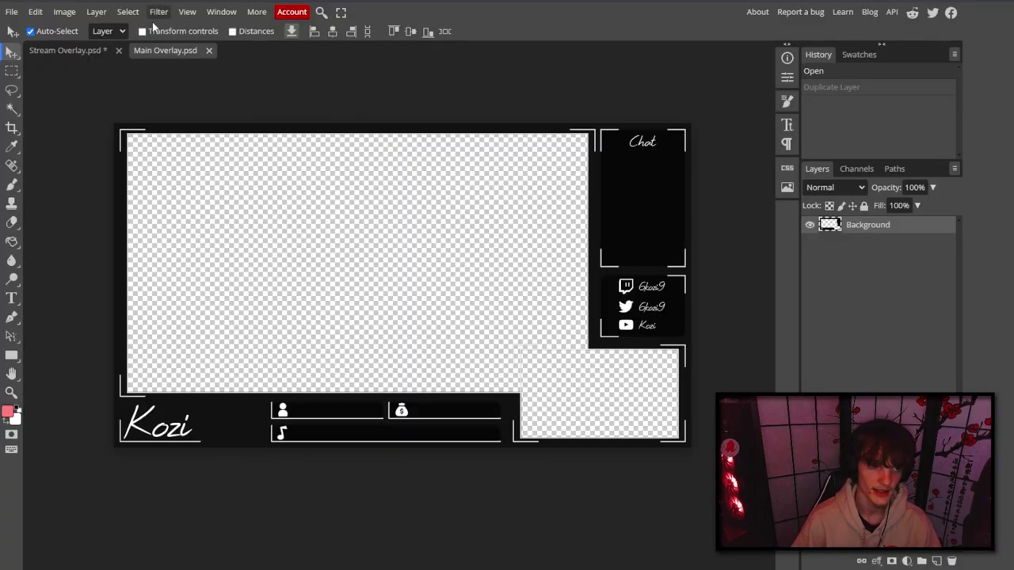
{"action": "left_click", "coordinate": [90, 49]}
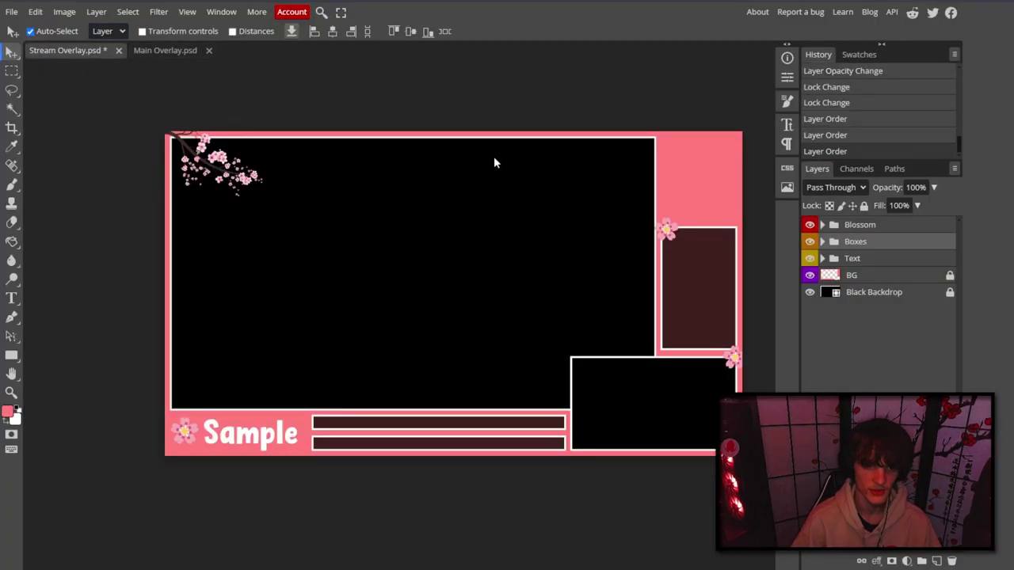
{"action": "key", "text": "ctrl+v"}
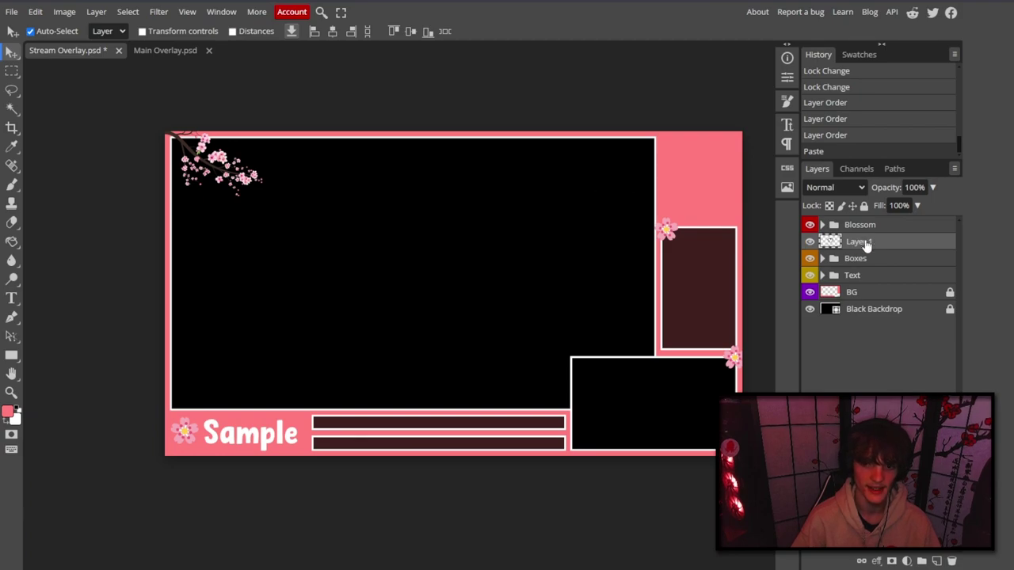
{"action": "left_click_drag", "start_coordinate": [866, 245], "coordinate": [865, 227]}
Scale the pasted heart icon to about 24% and place it in the pink area above the chatbox.
{"action": "key", "text": "ctrl+alt+t"}
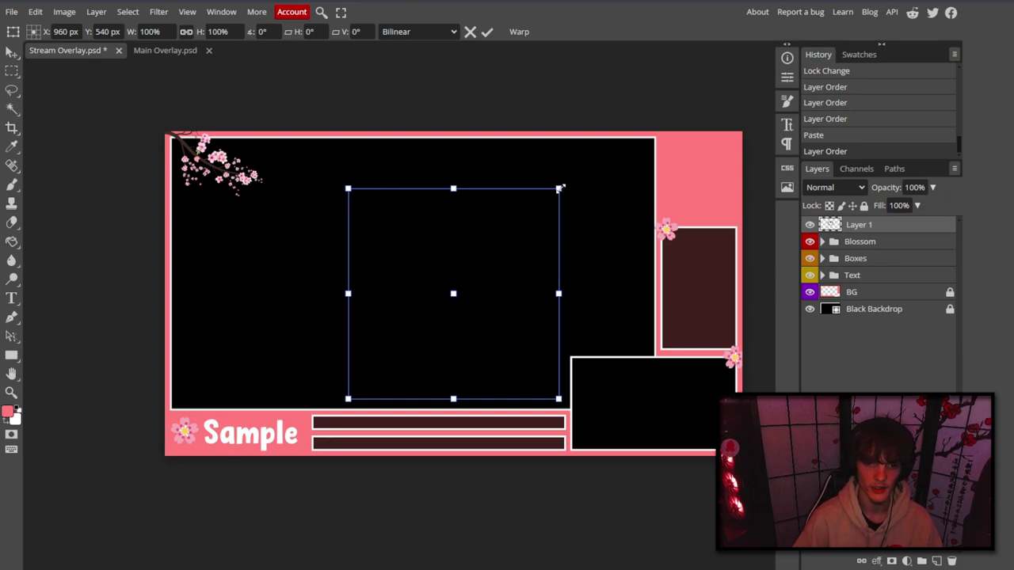
{"action": "left_click_drag", "start_coordinate": [558, 189], "coordinate": [707, 176]}
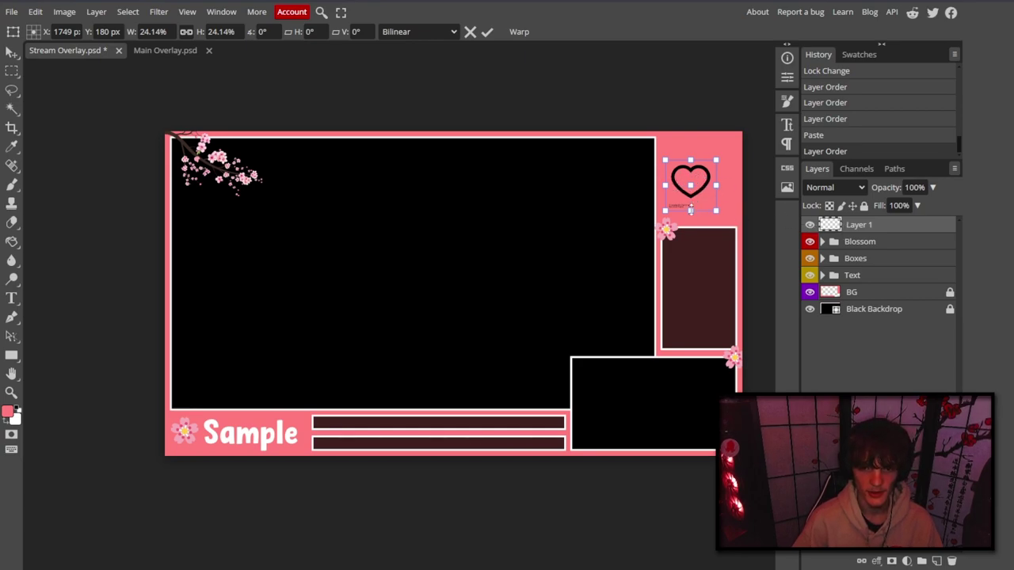
{"action": "key", "text": "Return"}
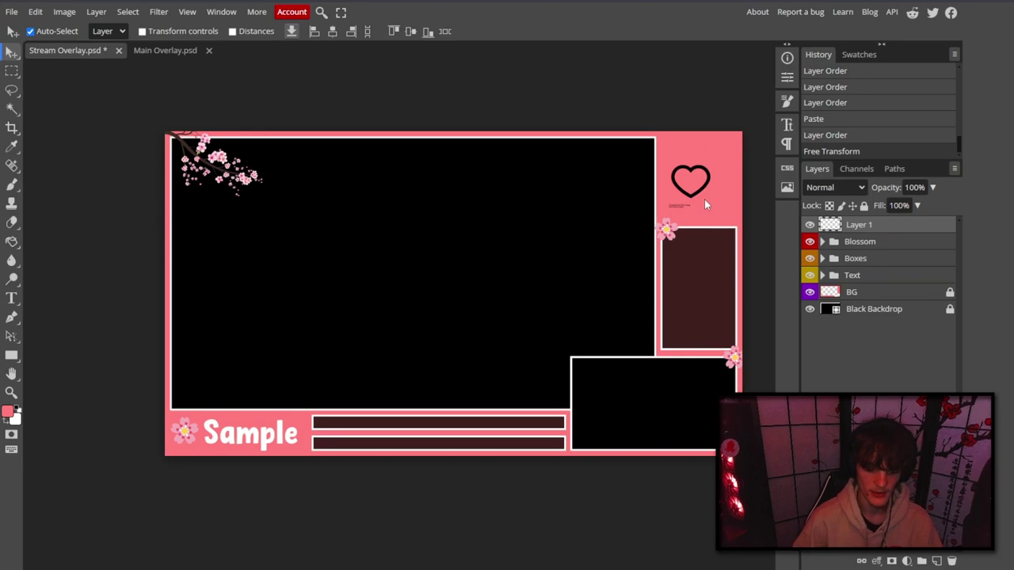
Delete the attribution text below the heart from its layer using a rectangular selection, and deselect.
{"action": "key", "text": "ctrl+plus"}
{"action": "key", "text": "ctrl+plus"}
{"action": "scroll", "coordinate": [691, 194], "scroll_direction": "down", "scroll_amount": 5}
{"action": "scroll", "coordinate": [691, 194], "scroll_direction": "up", "scroll_amount": 5}
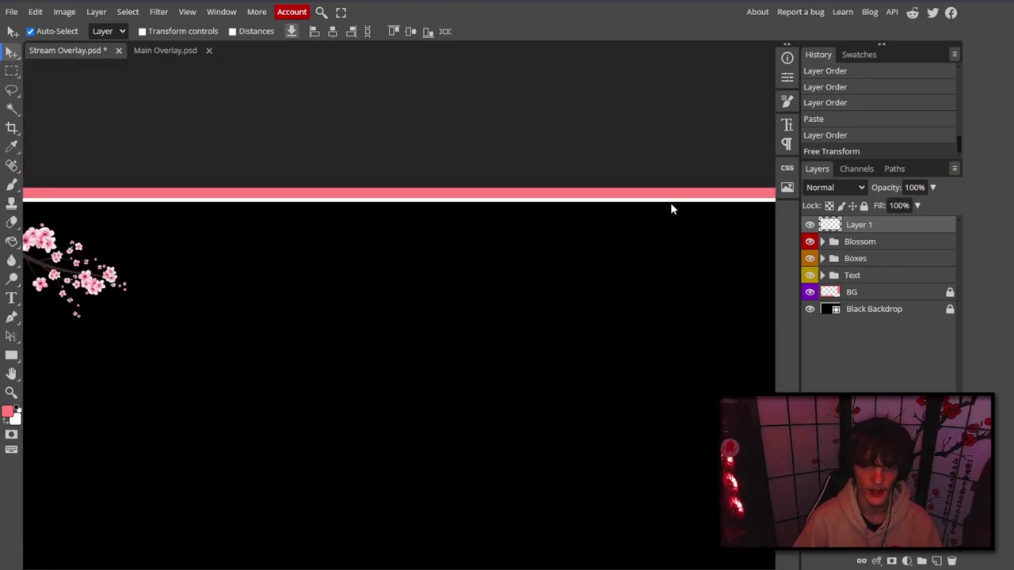
{"action": "scroll", "coordinate": [670, 202], "scroll_direction": "right", "scroll_amount": 5}
{"action": "key", "text": "ctrl+plus"}
{"action": "key", "text": "ctrl+plus"}
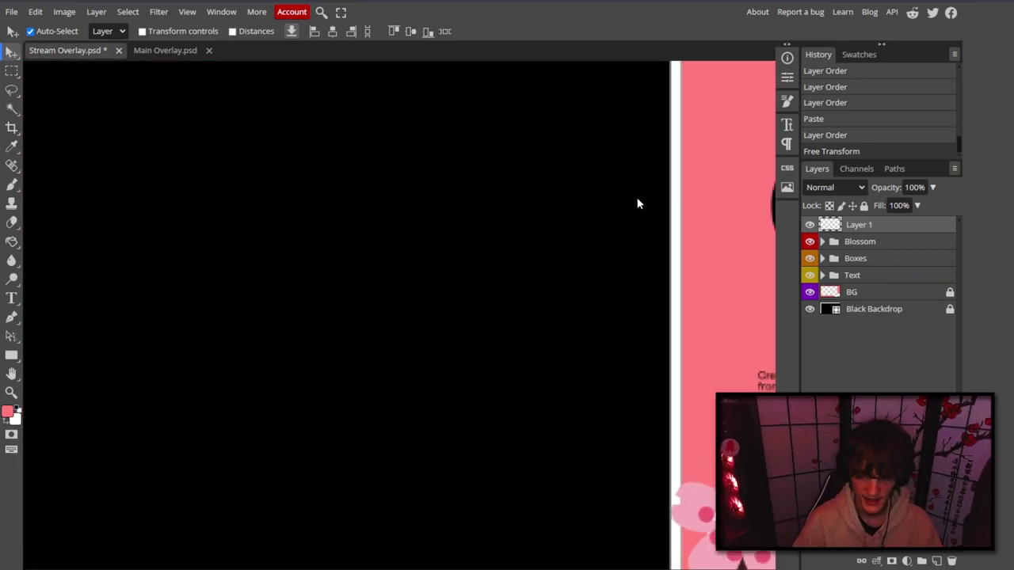
{"action": "scroll", "coordinate": [645, 238], "scroll_direction": "right", "scroll_amount": 3}
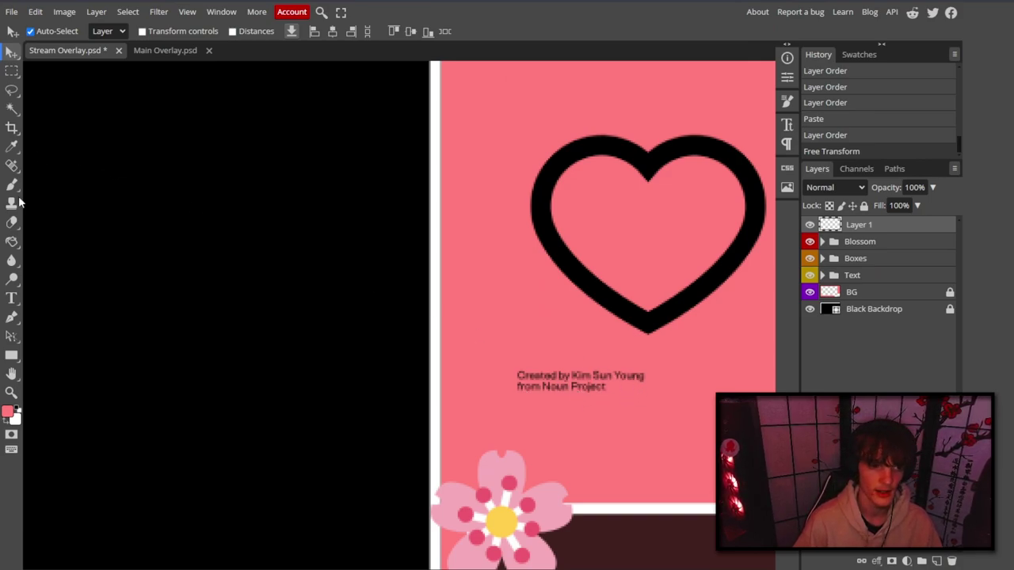
{"action": "left_click", "coordinate": [12, 71]}
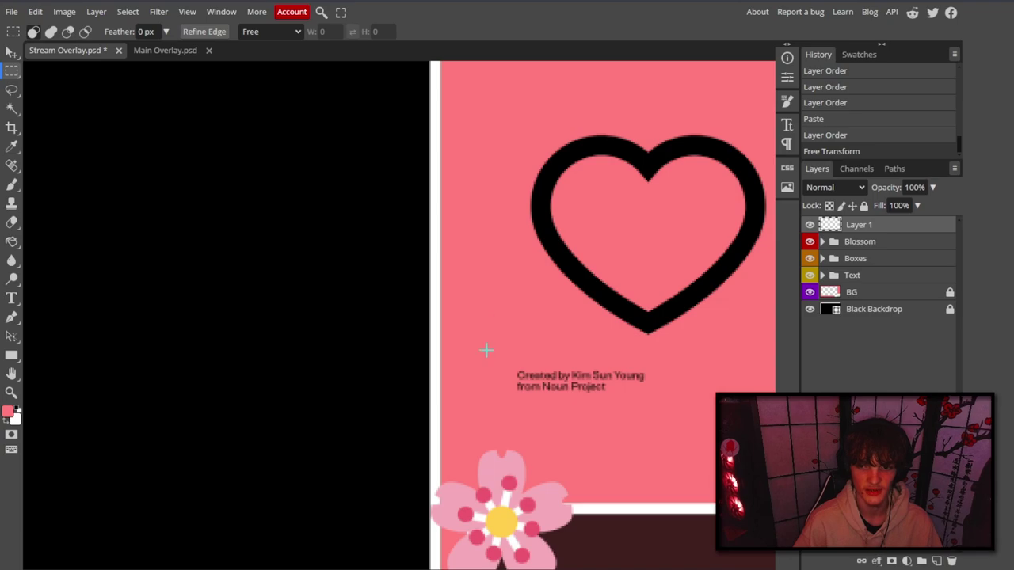
{"action": "left_click_drag", "start_coordinate": [486, 350], "coordinate": [658, 414]}
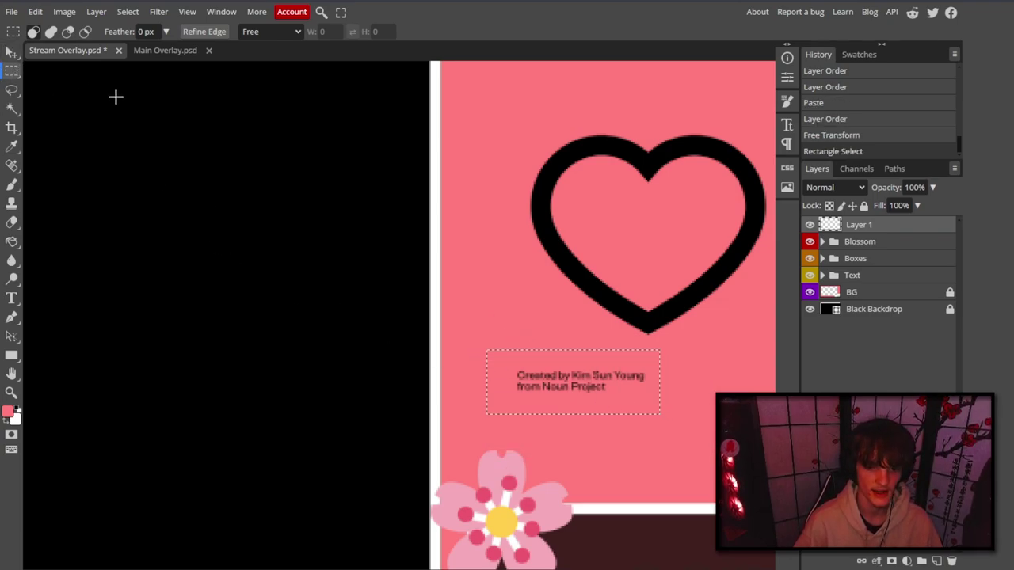
{"action": "key", "text": "Delete"}
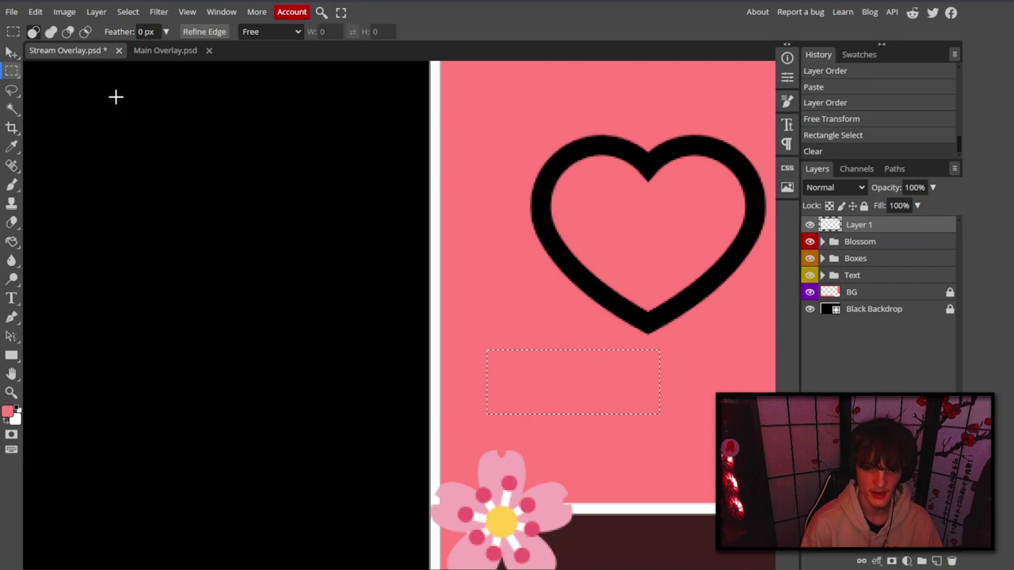
{"action": "left_click", "coordinate": [12, 52]}
{"action": "key", "text": "ctrl+d"}
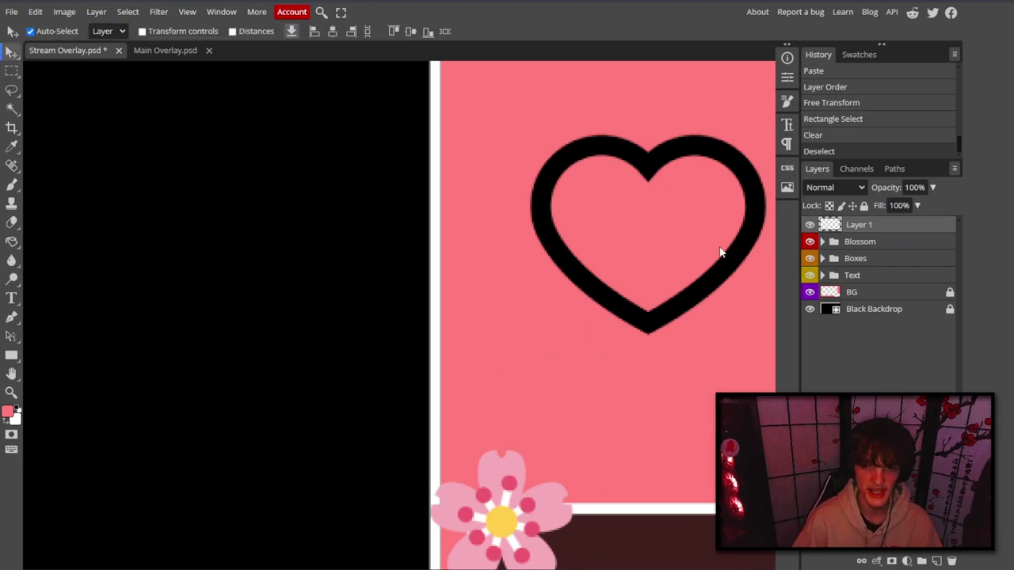
Rename the heart icon's layer as Heart.
{"action": "double_click", "coordinate": [868, 227]}
{"action": "type", "text": "Hear"}
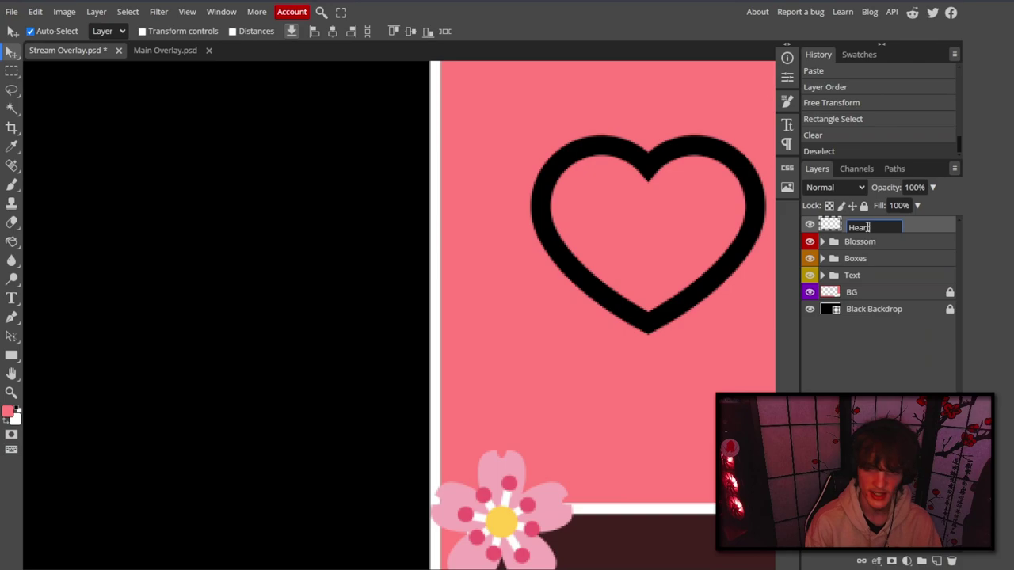
{"action": "type", "text": "t"}
{"action": "key", "text": "Return"}
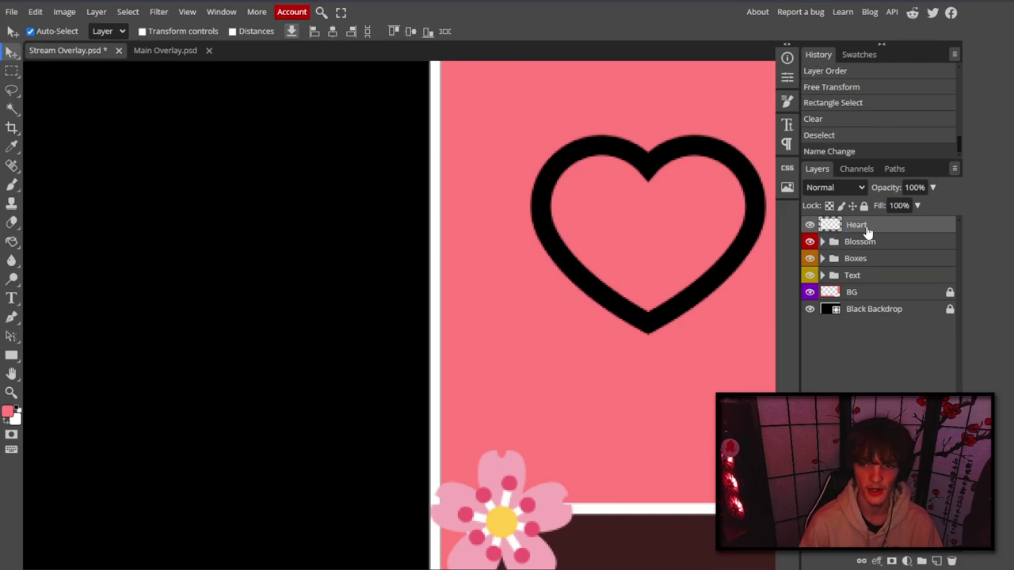
Add a Color Overlay effect in white (ffffff) to the Heart layer.
{"action": "double_click", "coordinate": [914, 231]}
{"action": "left_click_drag", "start_coordinate": [745, 137], "coordinate": [248, 146]}
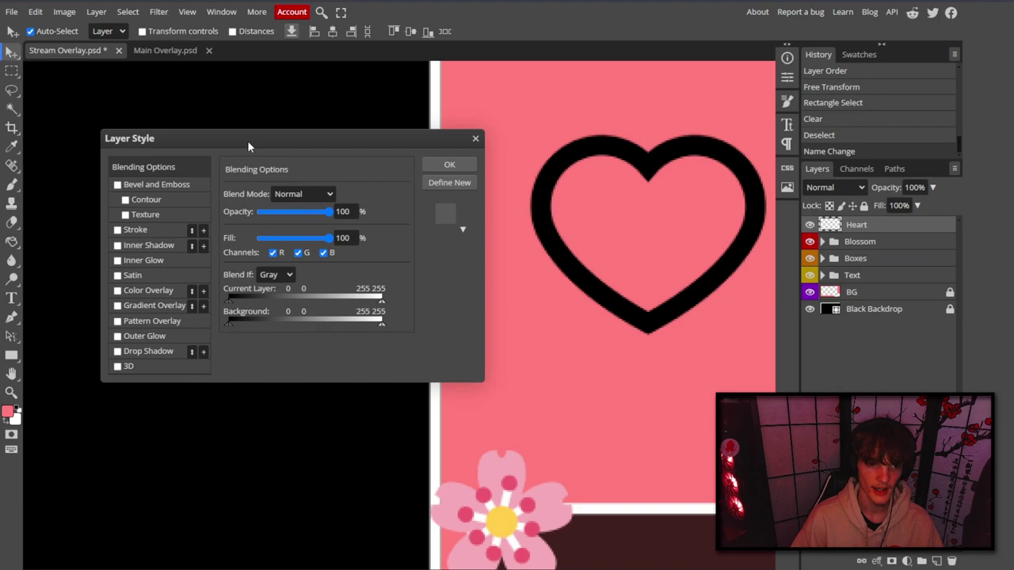
{"action": "left_click", "coordinate": [117, 291]}
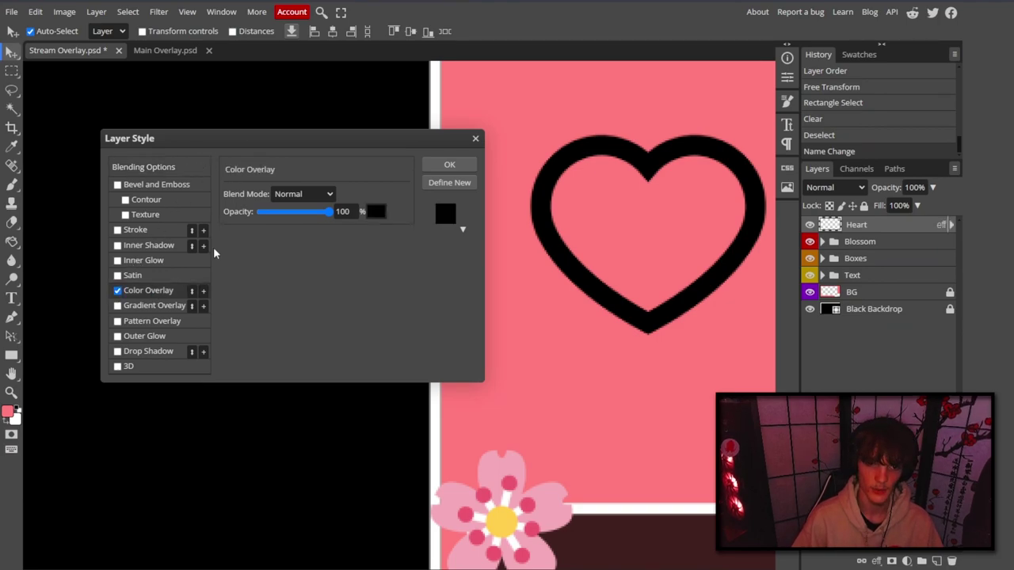
{"action": "left_click", "coordinate": [376, 212]}
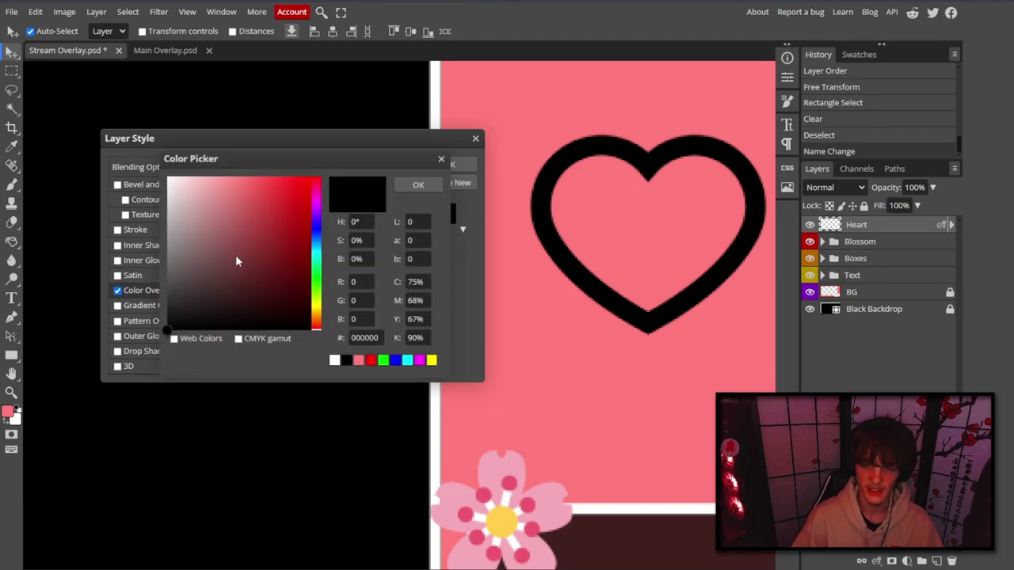
{"action": "left_click_drag", "start_coordinate": [236, 261], "coordinate": [54, 40]}
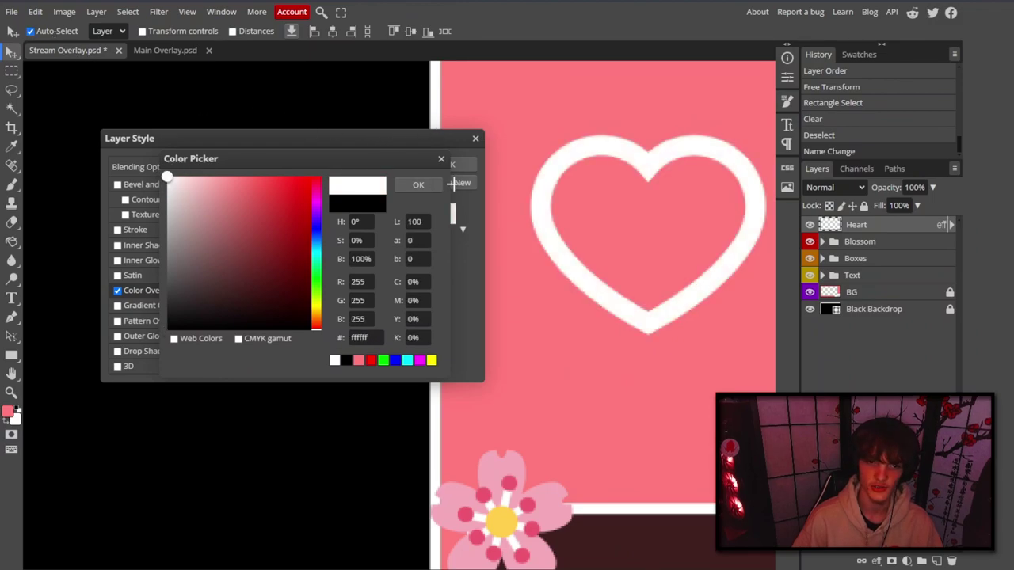
{"action": "left_click", "coordinate": [418, 184]}
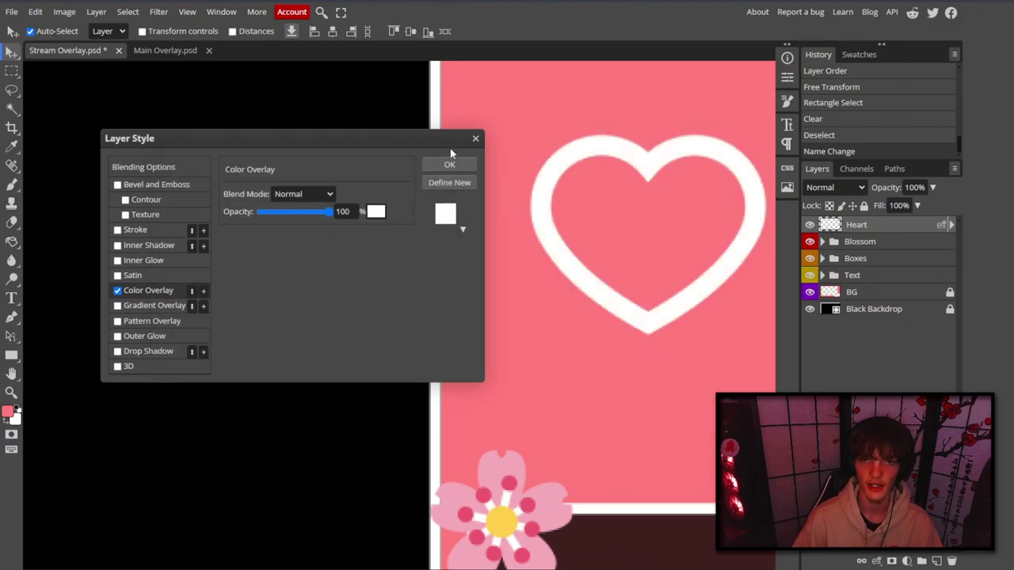
{"action": "left_click", "coordinate": [449, 165]}
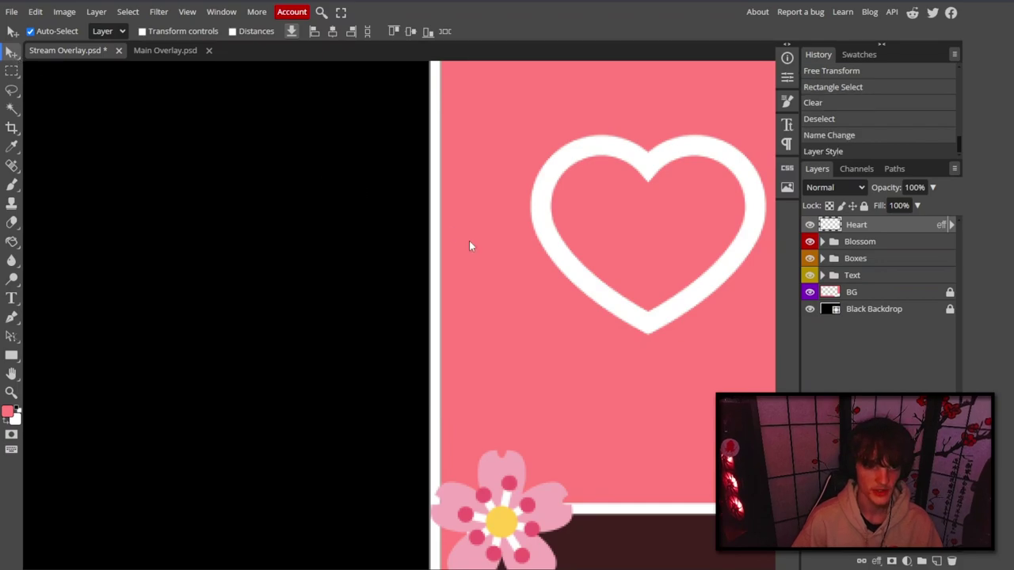
Move the heart out of the pink area to just above the start of the upper alert box.
{"action": "left_click_drag", "start_coordinate": [560, 259], "coordinate": [180, 279]}
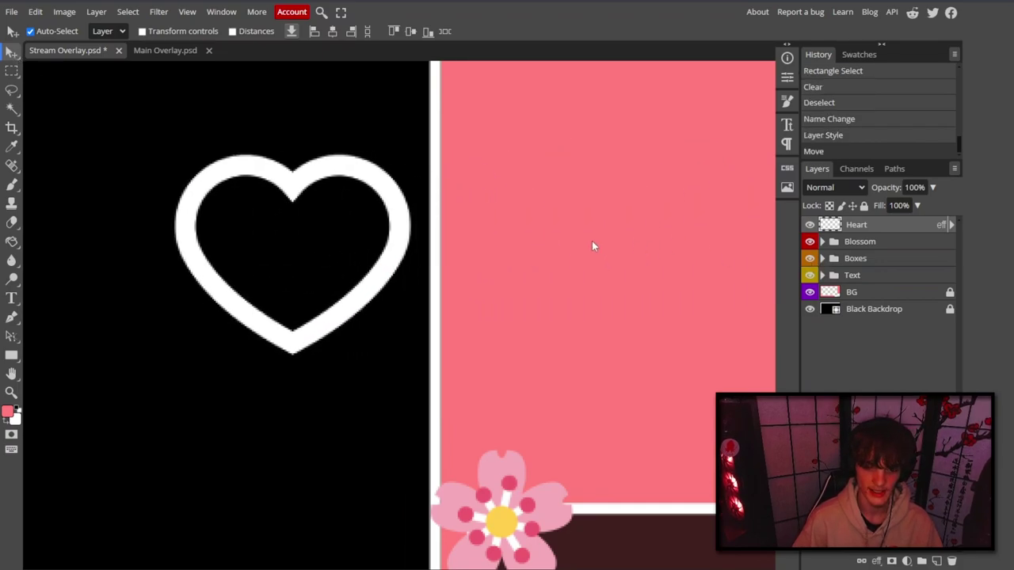
{"action": "key", "text": "ctrl+minus"}
{"action": "key", "text": "ctrl+minus"}
{"action": "left_click_drag", "start_coordinate": [360, 202], "coordinate": [196, 281]}
{"action": "scroll", "coordinate": [446, 298], "scroll_direction": "left", "scroll_amount": 4}
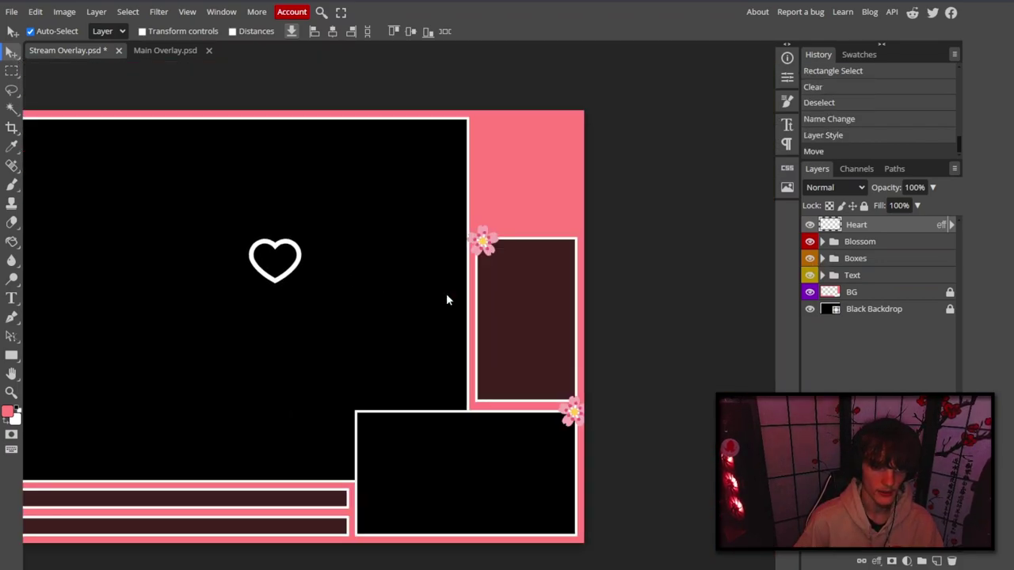
{"action": "left_click_drag", "start_coordinate": [468, 277], "coordinate": [229, 445]}
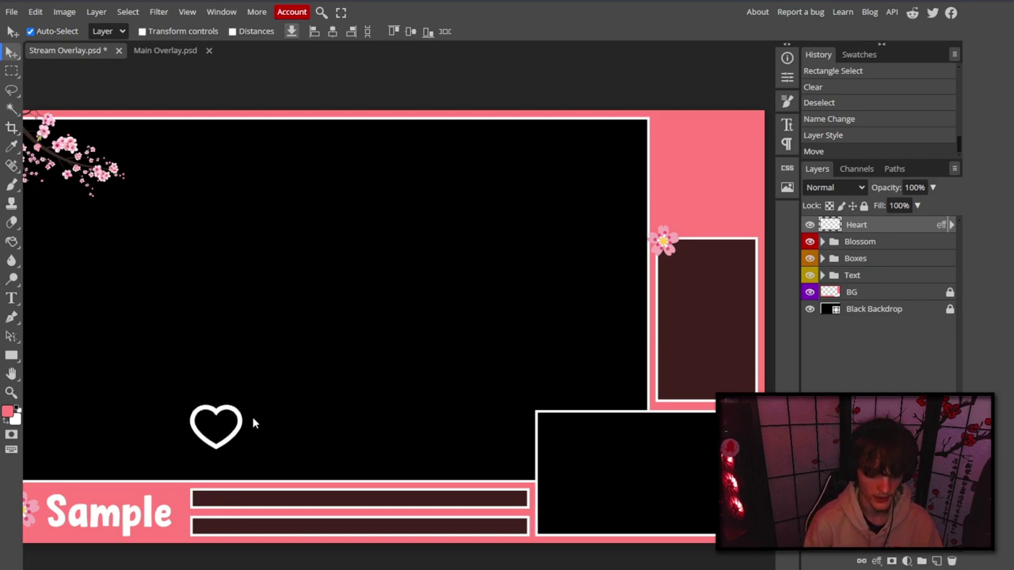
Scale the heart down to about 35% and fit it inside the start of the upper alert box.
{"action": "key", "text": "ctrl+t"}
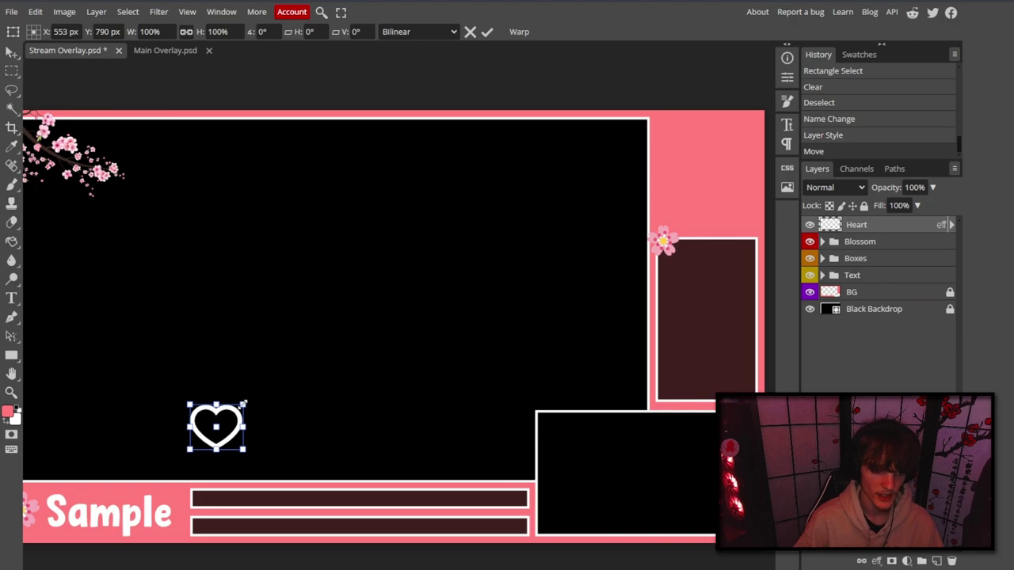
{"action": "left_click_drag", "start_coordinate": [243, 403], "coordinate": [213, 502]}
{"action": "key", "text": "ctrl+plus"}
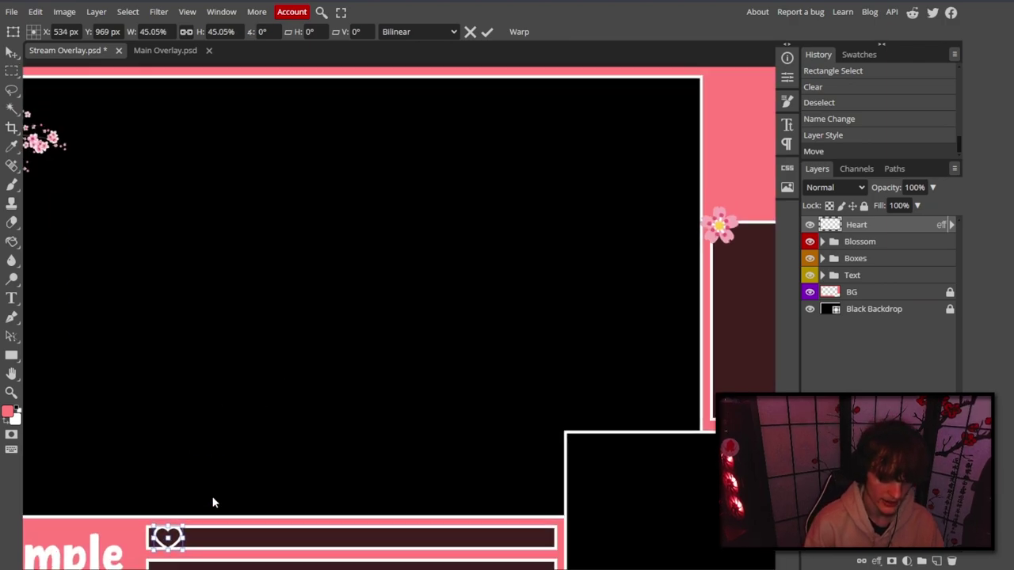
{"action": "key", "text": "ctrl+plus"}
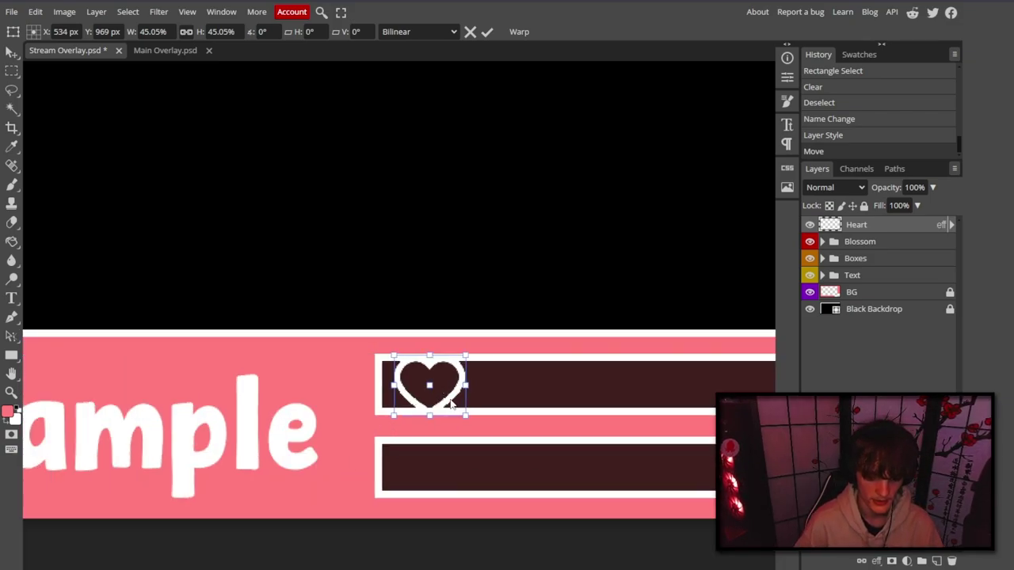
{"action": "key", "text": "ctrl+plus"}
{"action": "left_click_drag", "start_coordinate": [475, 430], "coordinate": [464, 425]}
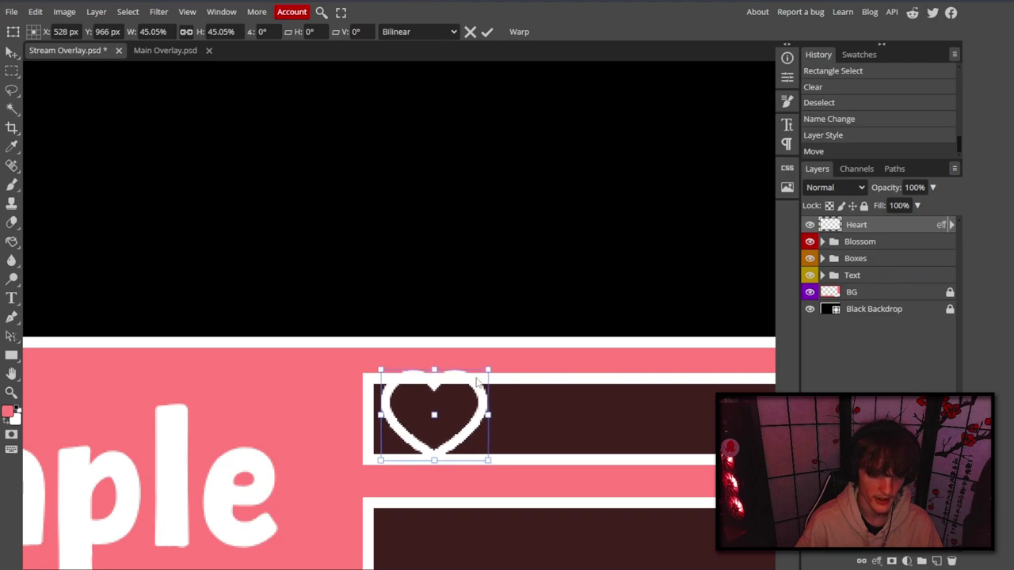
{"action": "left_click_drag", "start_coordinate": [487, 369], "coordinate": [466, 386]}
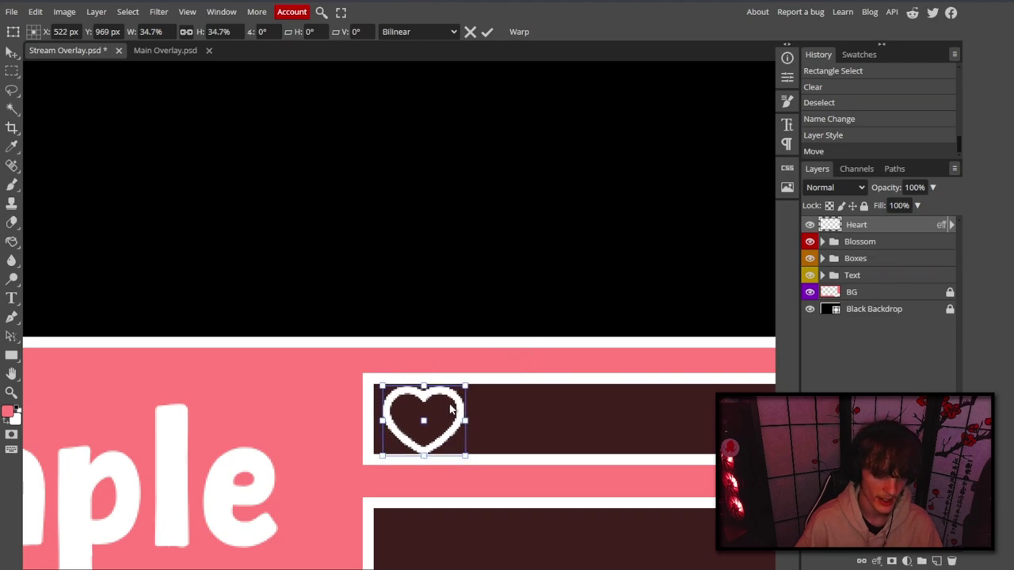
{"action": "key", "text": "Up"}
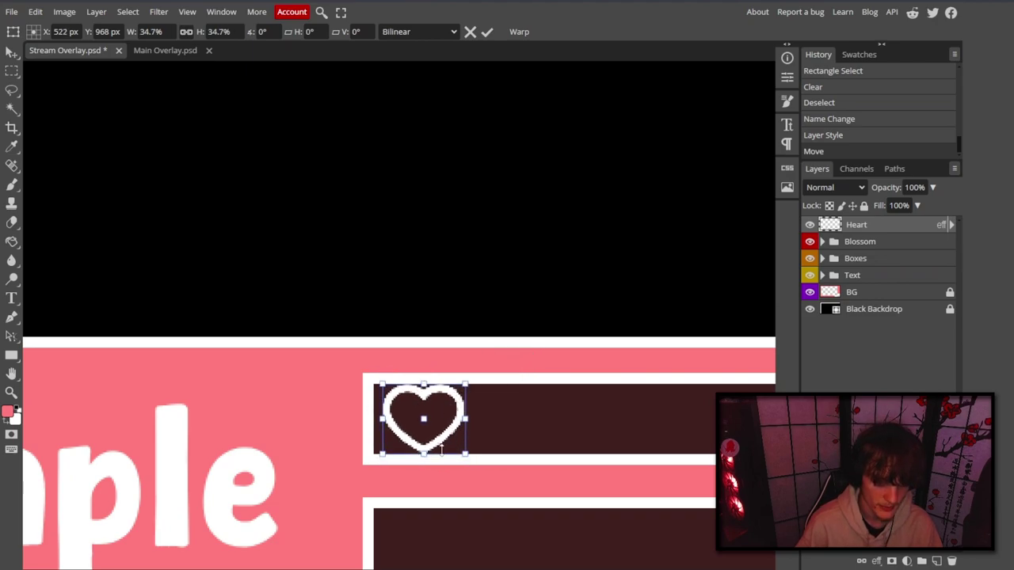
{"action": "key", "text": "Return"}
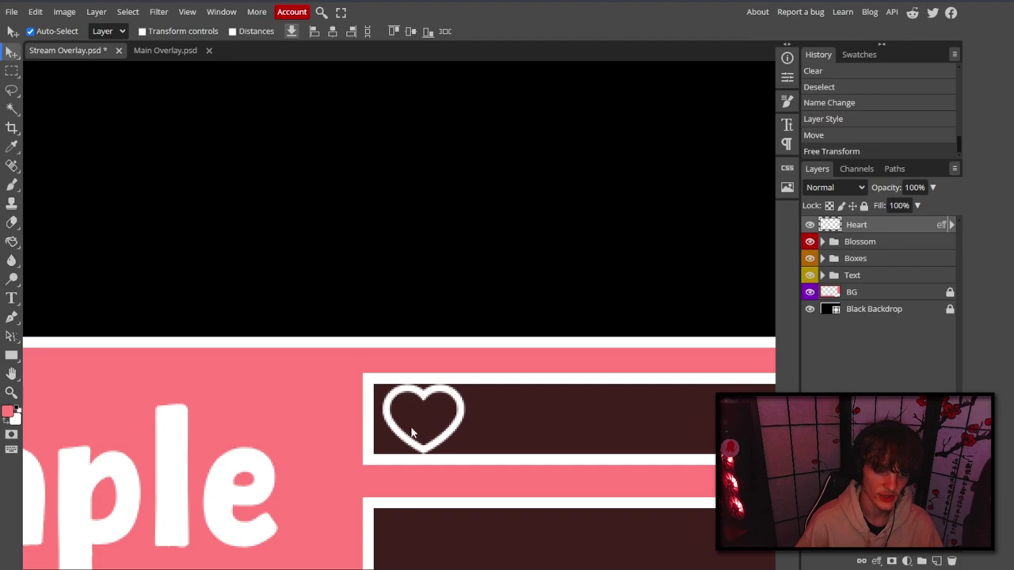
Scale the heart down further to about 77% and nudge it vertically to centre it in the upper alert box at Y 968 px.
{"action": "key", "text": "ctrl+t"}
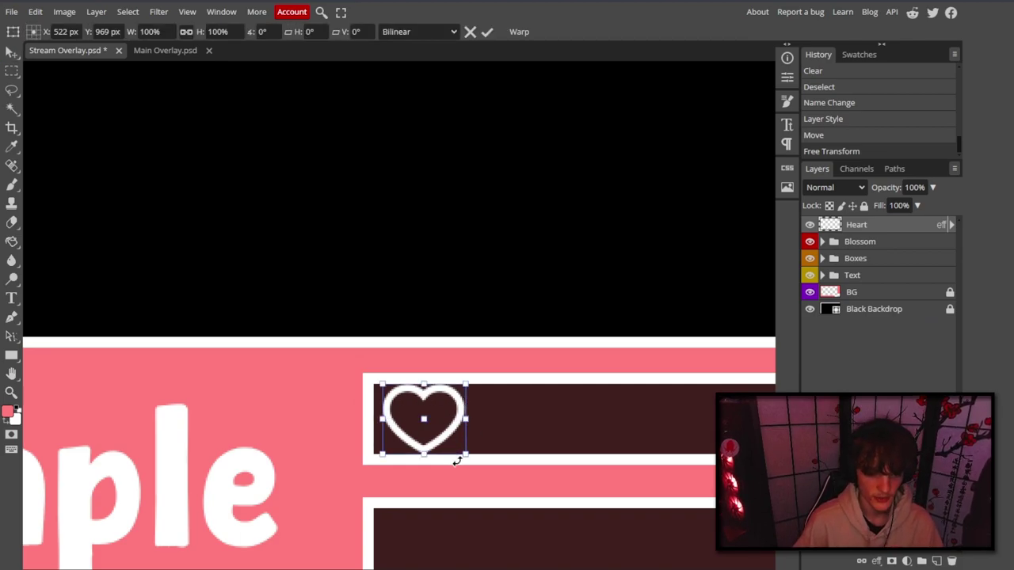
{"action": "key", "text": "shift+Up"}
{"action": "key", "text": "shift+Up"}
{"action": "key", "text": "shift+Up"}
{"action": "key", "text": "shift+Up"}
{"action": "key", "text": "shift+Down"}
{"action": "key", "text": "shift+Down"}
{"action": "key", "text": "shift+Down"}
{"action": "key", "text": "shift+Down"}
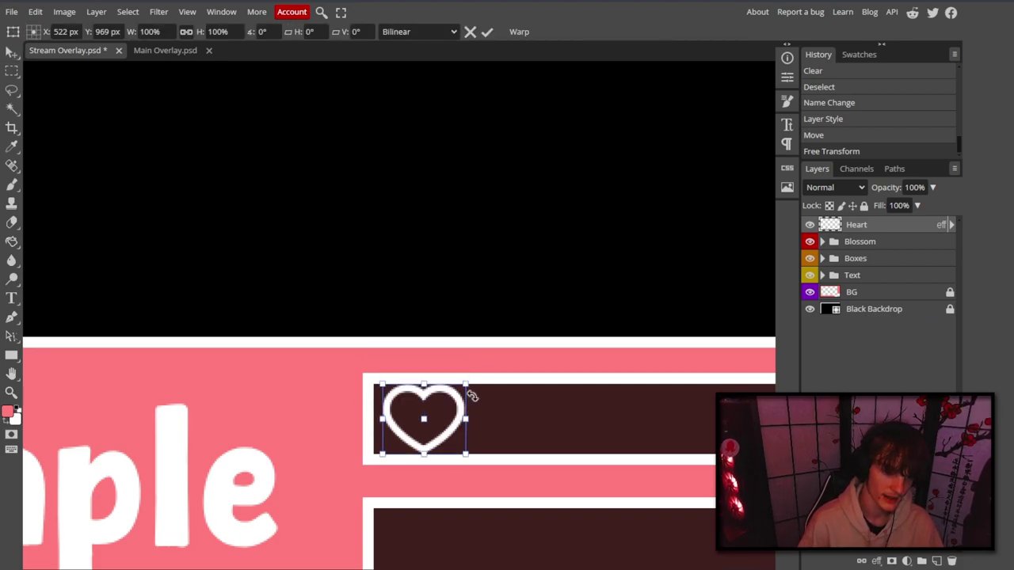
{"action": "key", "text": "Up"}
{"action": "key", "text": "Up"}
{"action": "key", "text": "Up"}
{"action": "key", "text": "Up"}
{"action": "key", "text": "Up"}
{"action": "key", "text": "Up"}
{"action": "key", "text": "Up"}
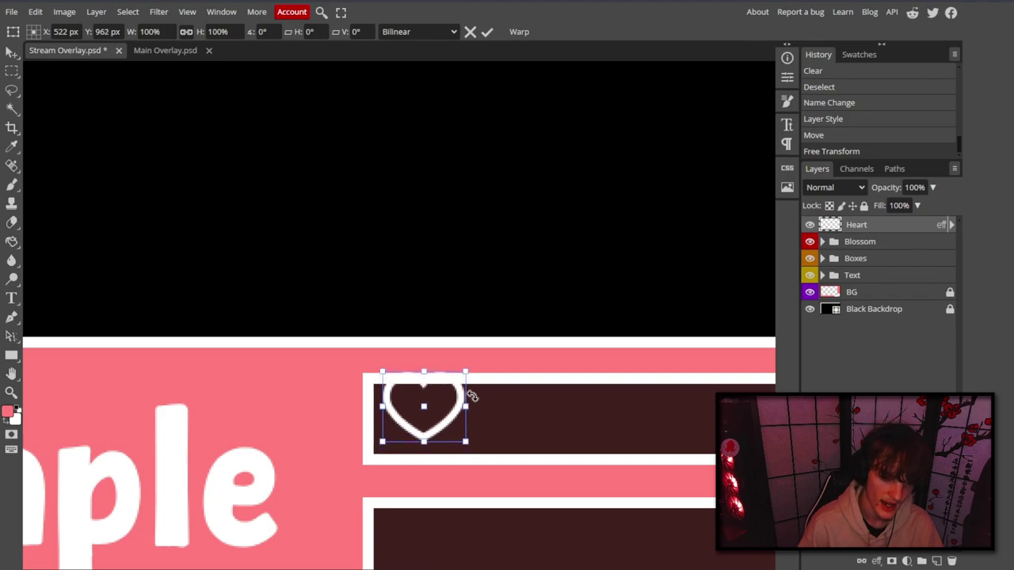
{"action": "key", "text": "shift+Up"}
{"action": "key", "text": "shift+Down"}
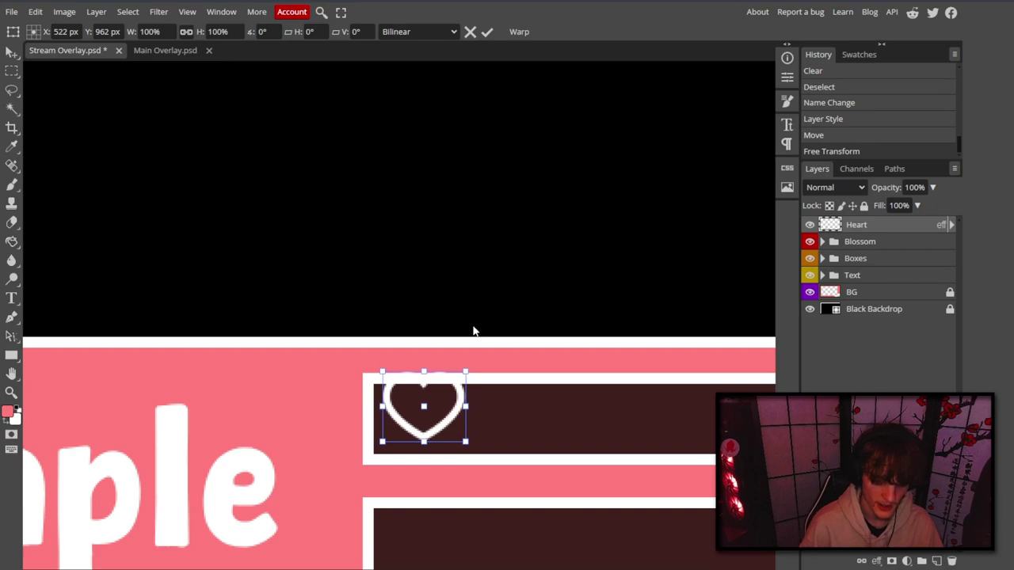
{"action": "key", "text": "Down"}
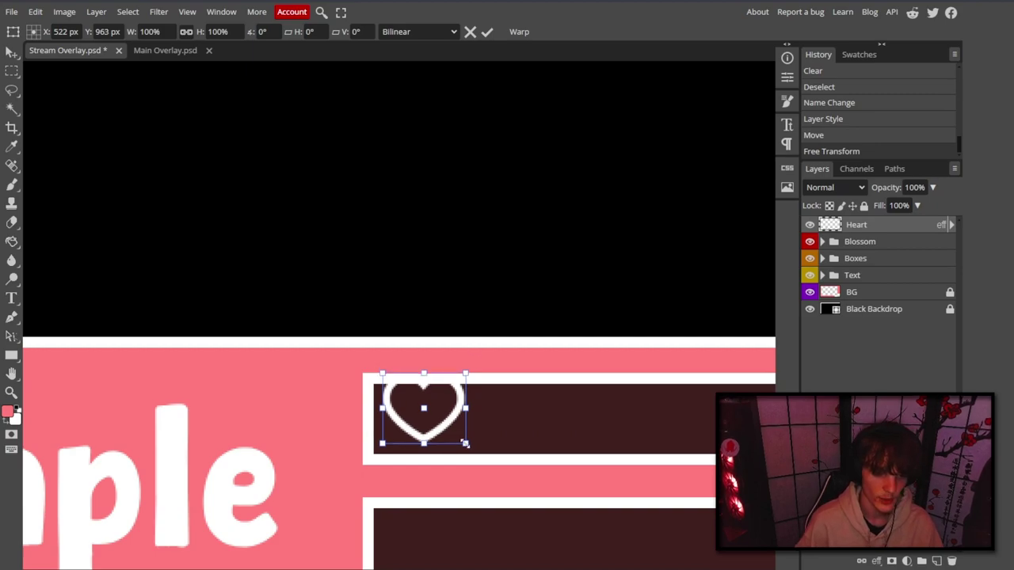
{"action": "left_click_drag", "start_coordinate": [467, 446], "coordinate": [446, 431]}
{"action": "key", "text": "shift+Down"}
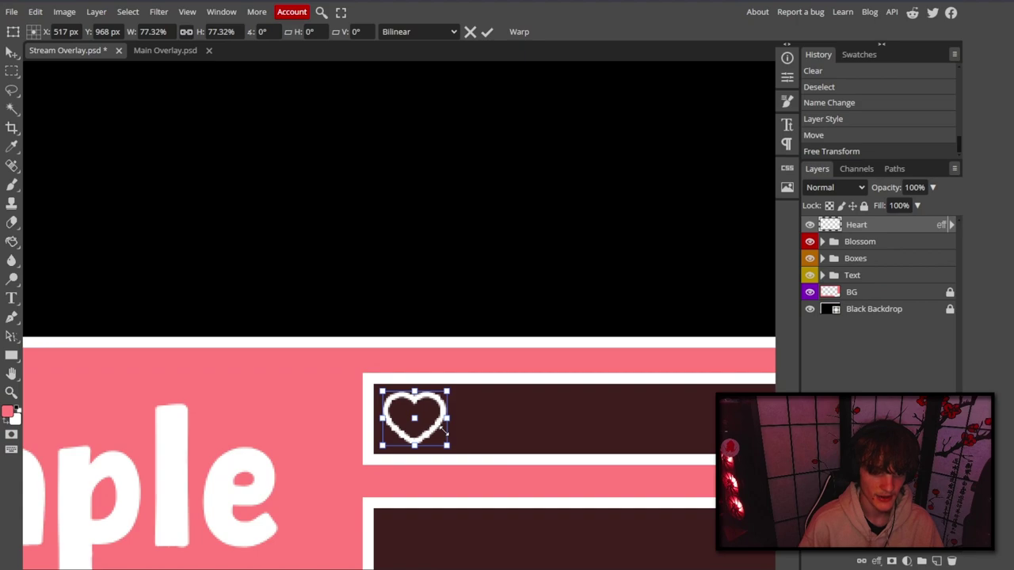
{"action": "key", "text": "Return"}
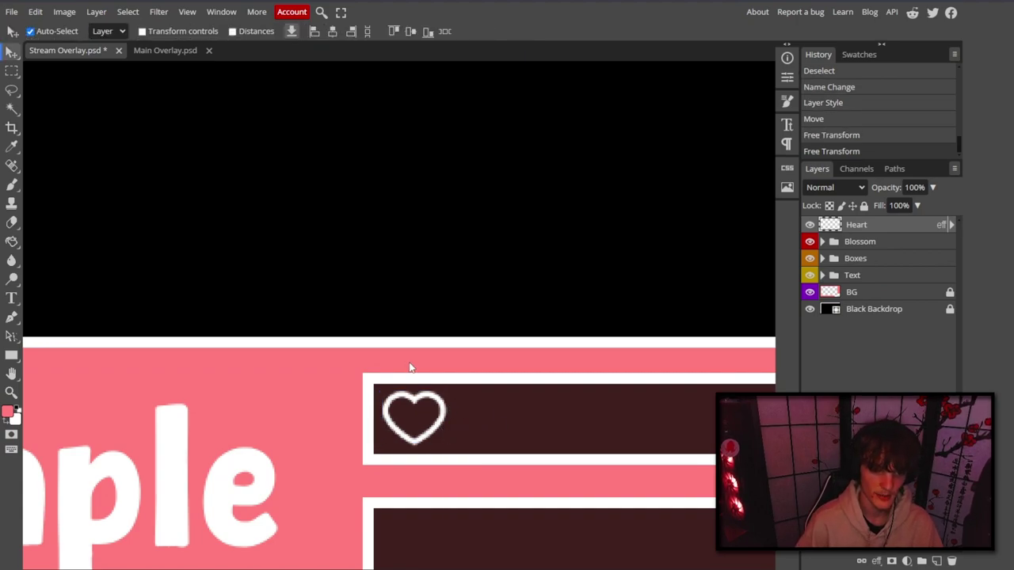
Nudge the heart slightly to the right inside the upper alert box, away from the box's border.
{"action": "key", "text": "ctrl+minus"}
{"action": "key", "text": "ctrl+minus"}
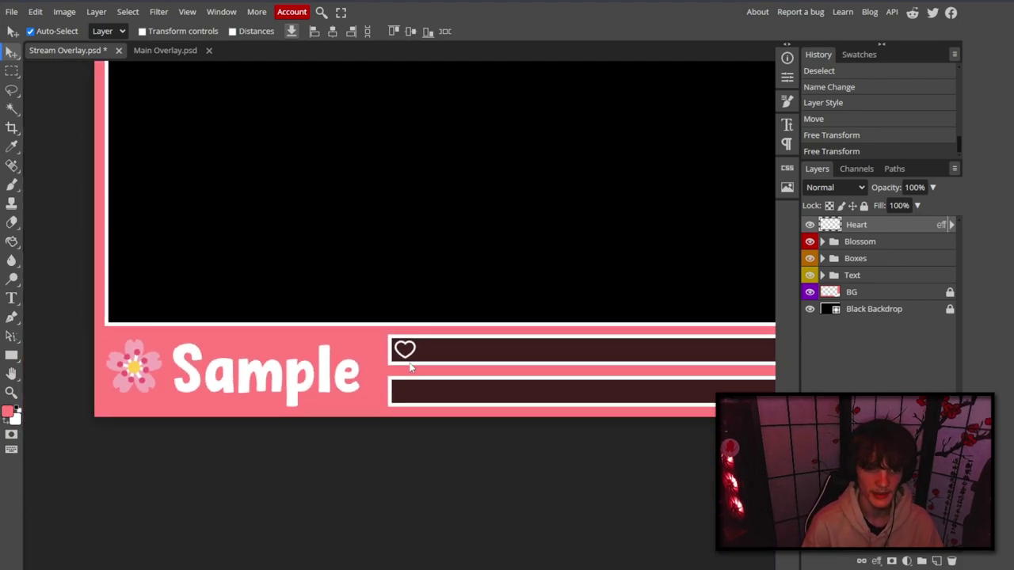
{"action": "scroll", "coordinate": [410, 366], "scroll_direction": "down", "scroll_amount": 1}
{"action": "scroll", "coordinate": [430, 362], "scroll_direction": "up", "scroll_amount": 1}
{"action": "scroll", "coordinate": [430, 362], "scroll_direction": "right", "scroll_amount": 5}
{"action": "scroll", "coordinate": [430, 361], "scroll_direction": "left", "scroll_amount": 2}
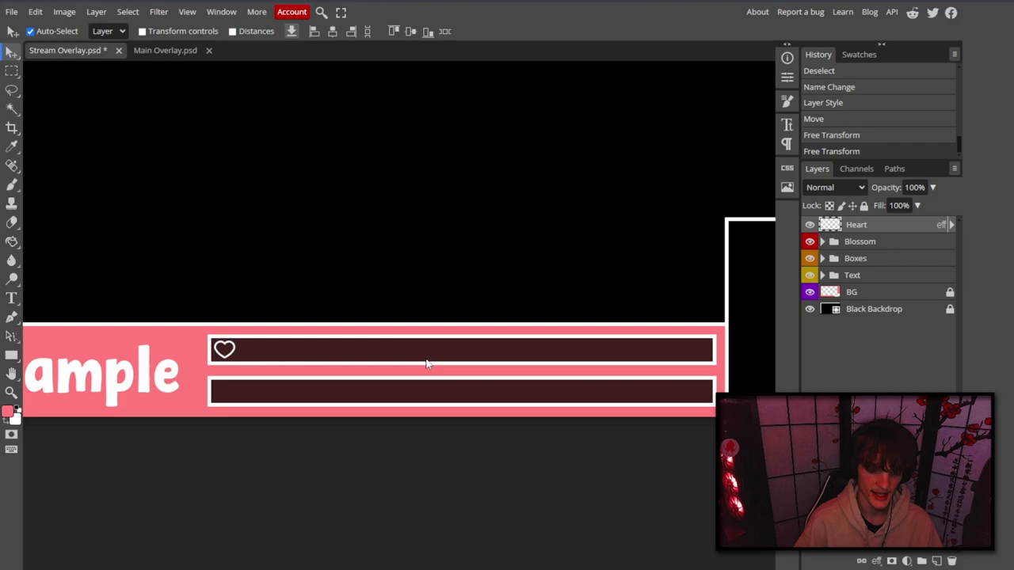
{"action": "scroll", "coordinate": [426, 365], "scroll_direction": "down", "scroll_amount": 3}
{"action": "scroll", "coordinate": [335, 338], "scroll_direction": "up", "scroll_amount": 3}
{"action": "key", "text": "Right"}
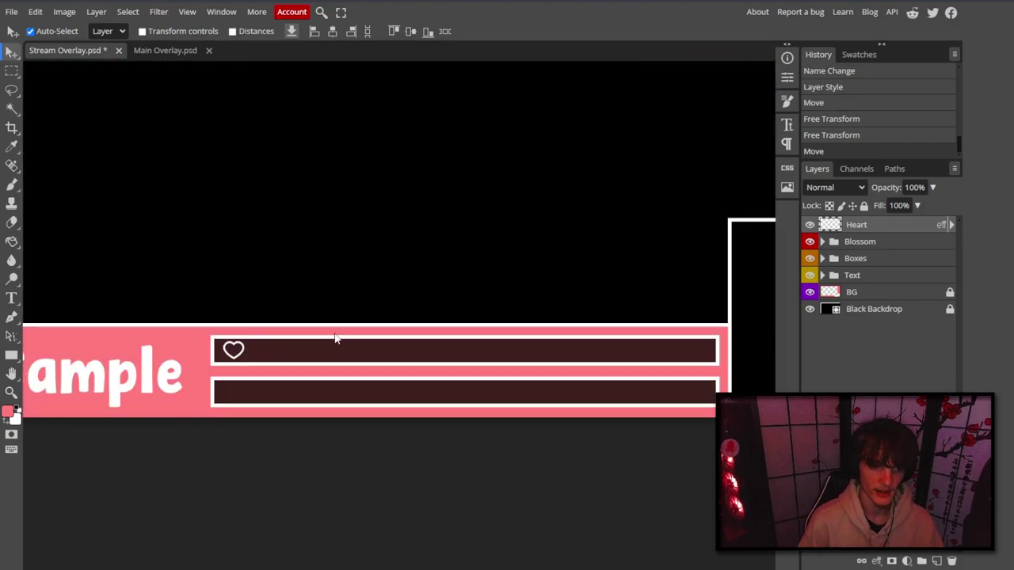
Try the heart slightly farther left and right inside the upper alert box, then return it to its starting spot.
{"action": "key", "text": "shift+Left"}
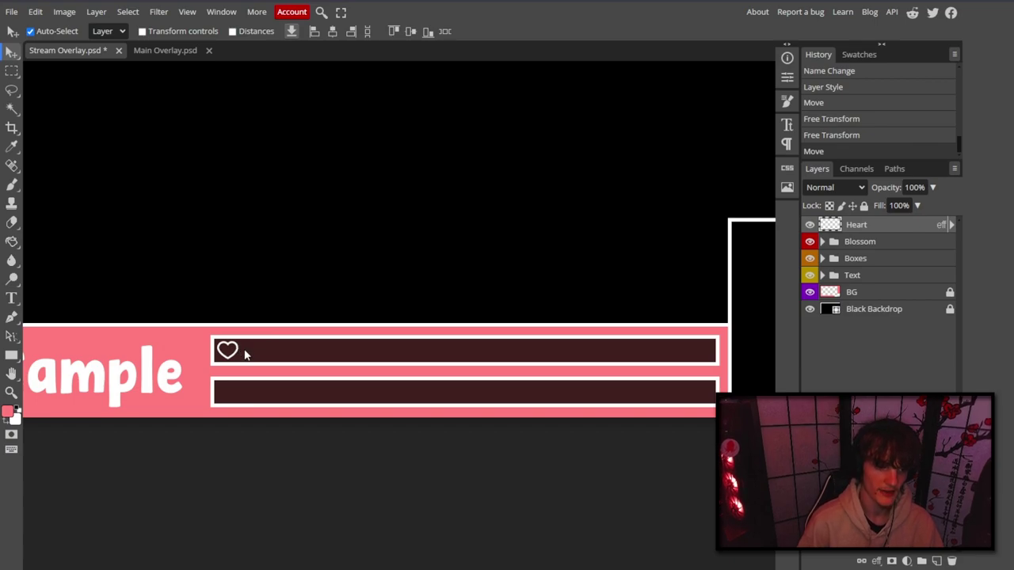
{"action": "key", "text": "shift+Right"}
{"action": "key", "text": "shift+Right"}
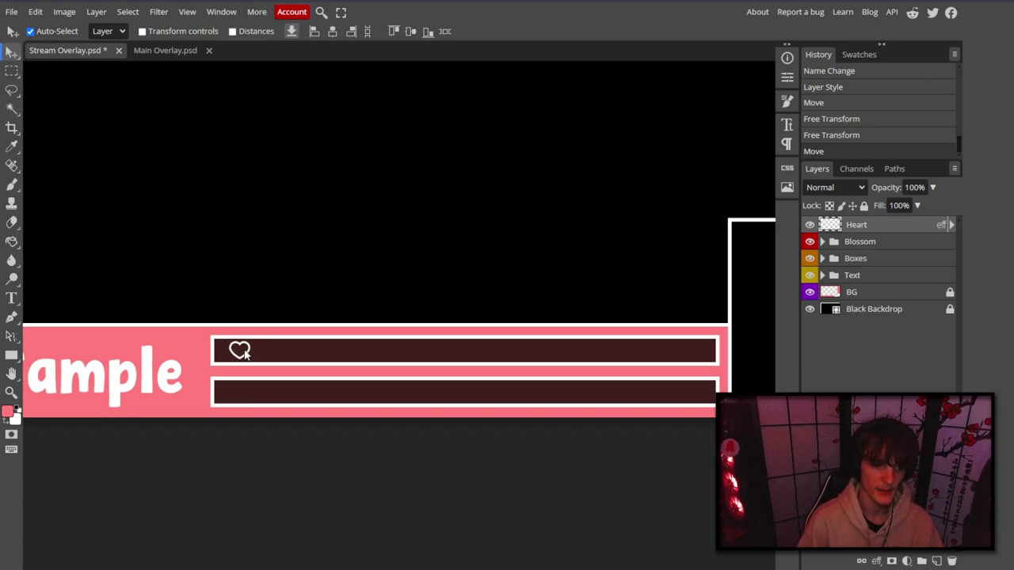
{"action": "key", "text": "shift+Left"}
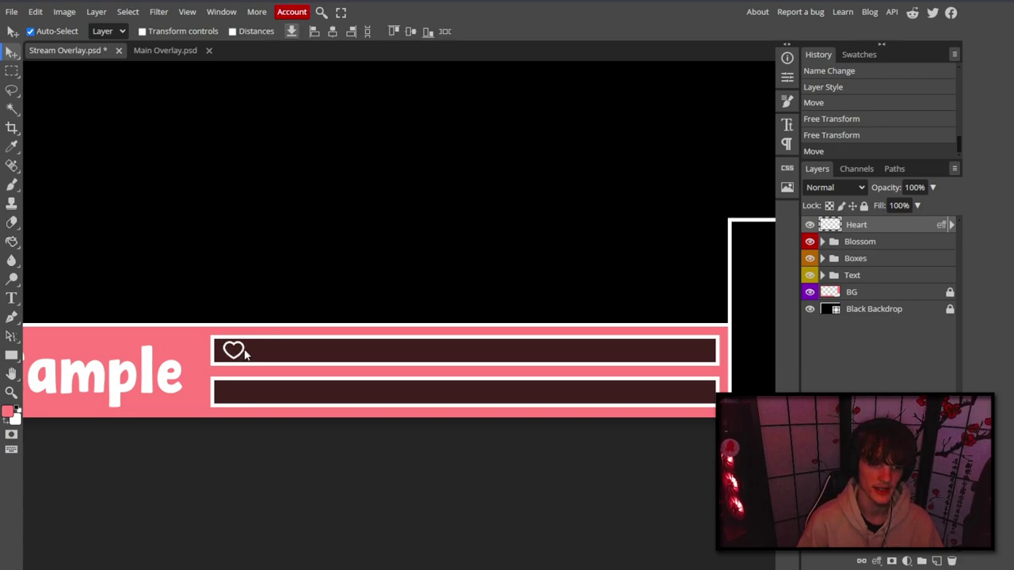
Switch to the Noun Project, search for "music symbol" and pick the outlined beamed double music note icon.
{"action": "key", "text": "alt+Tab"}
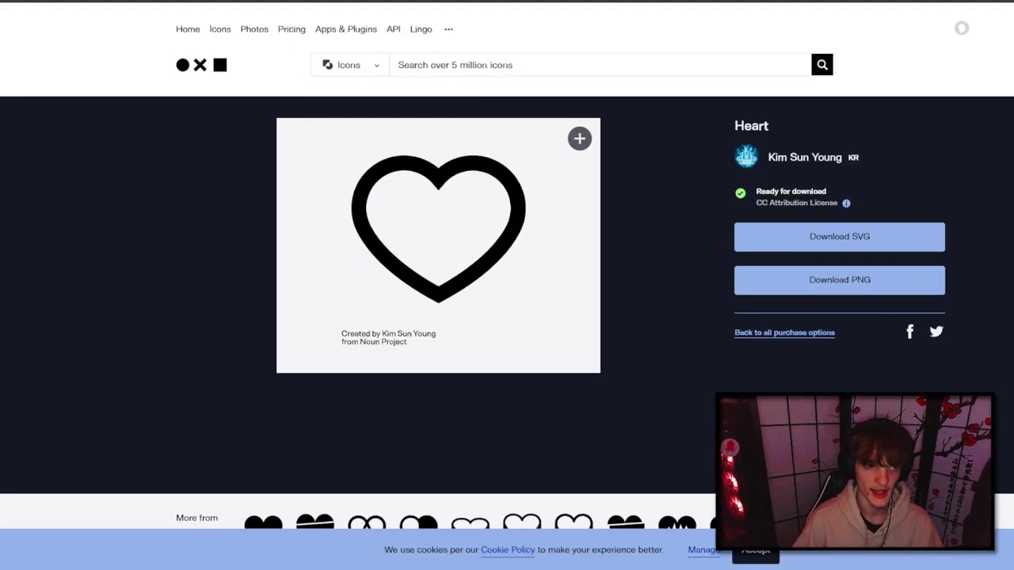
{"action": "left_click", "coordinate": [497, 67]}
{"action": "type", "text": "heart"}
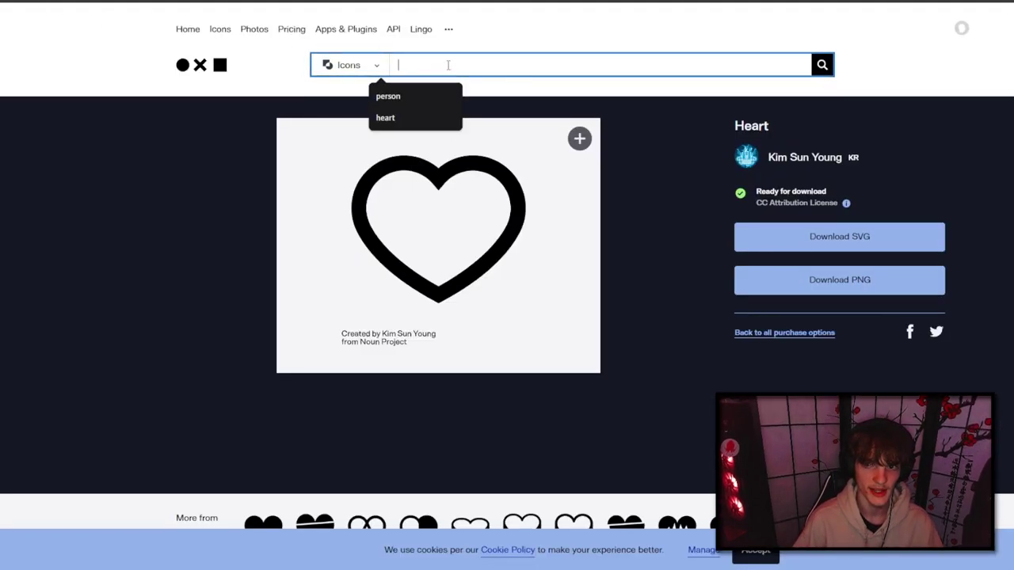
{"action": "key", "text": "Return"}
{"action": "left_click", "coordinate": [480, 64]}
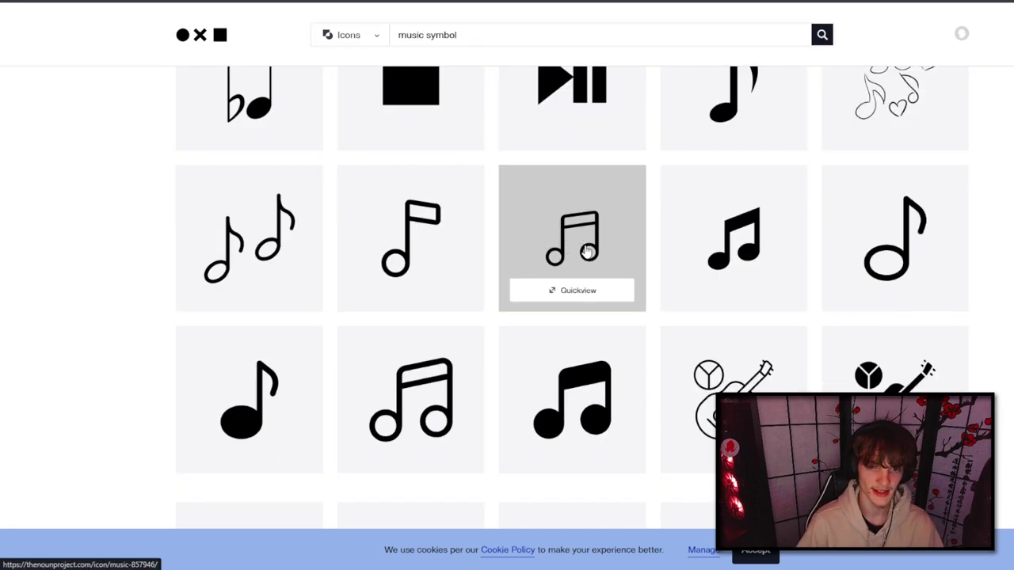
{"action": "left_click", "coordinate": [420, 392]}
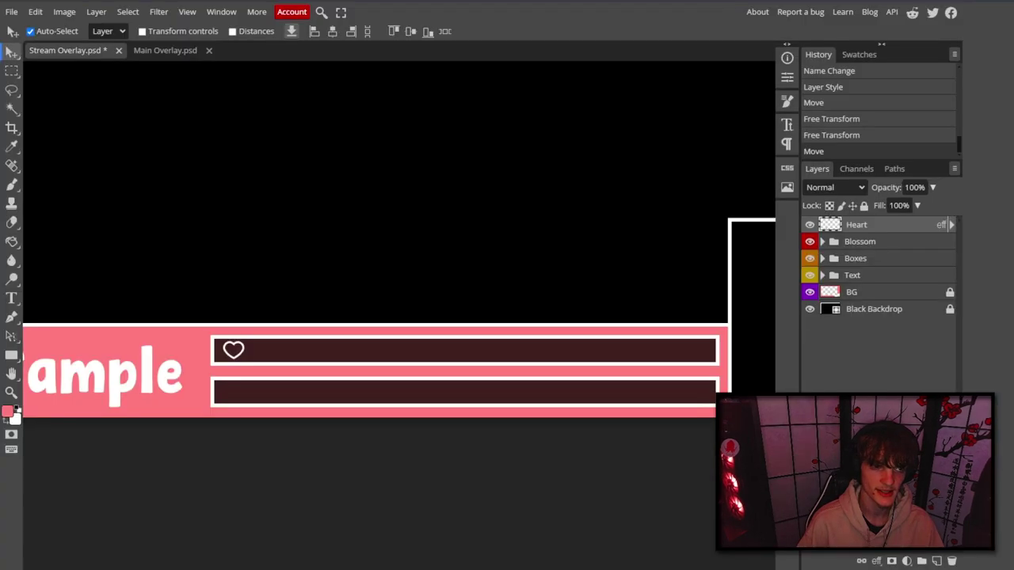
Paste the music note into Stream Overlay.psd and turn it white with a Color Overlay layer style.
{"action": "key", "text": "ctrl+v"}
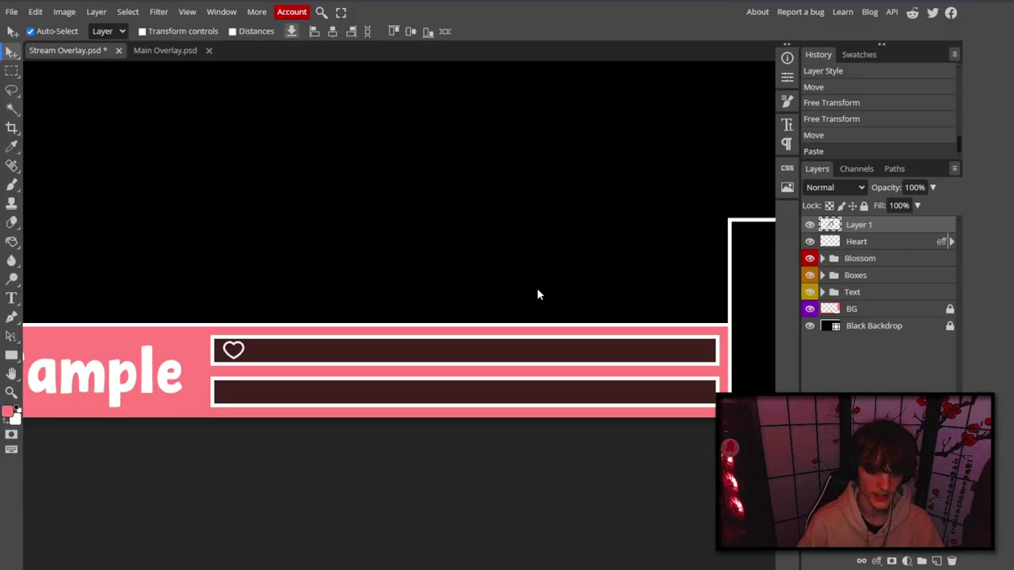
{"action": "key", "text": "ctrl+0"}
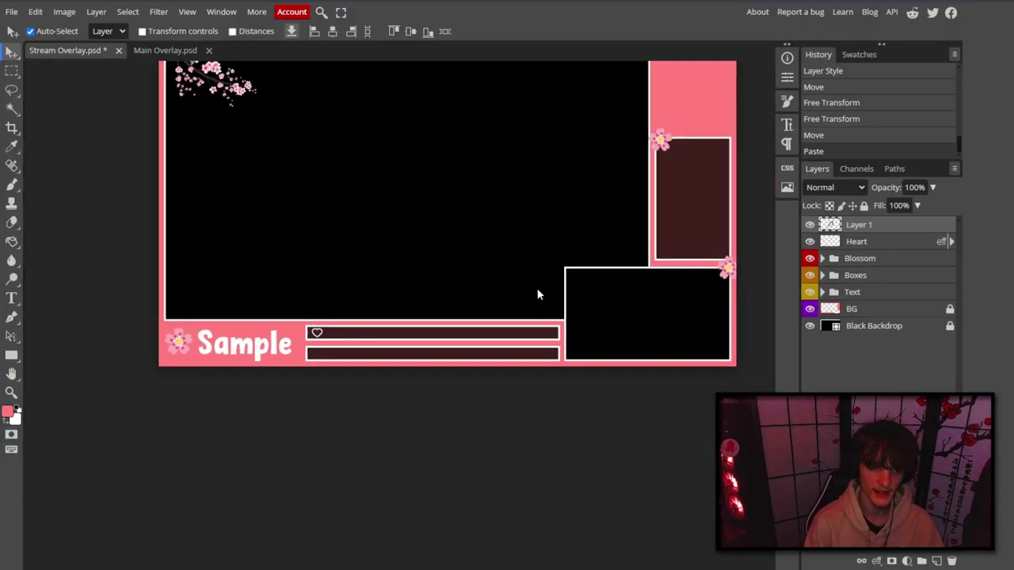
{"action": "right_click", "coordinate": [870, 226]}
{"action": "left_click", "coordinate": [873, 230]}
{"action": "left_click", "coordinate": [118, 292]}
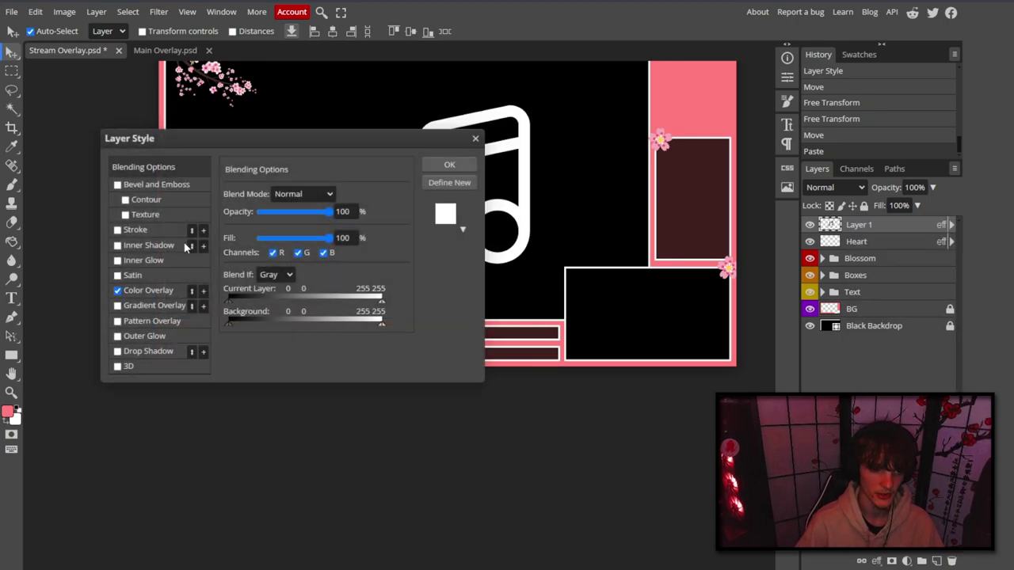
{"action": "left_click", "coordinate": [449, 164]}
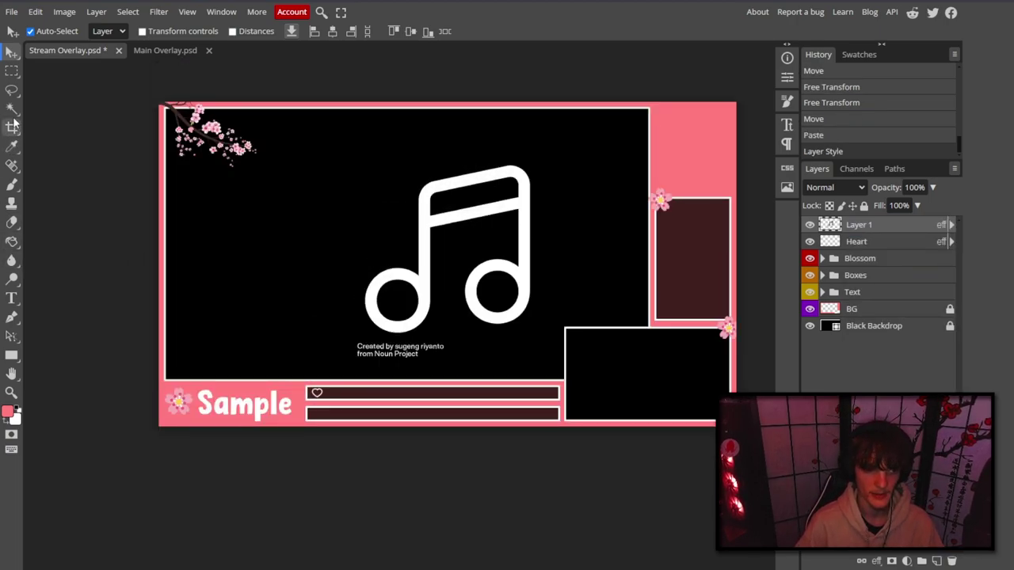
Select the attribution text beneath the music note with a rectangular selection, delete it and clear the selection.
{"action": "left_click", "coordinate": [11, 70]}
{"action": "left_click_drag", "start_coordinate": [339, 331], "coordinate": [445, 381]}
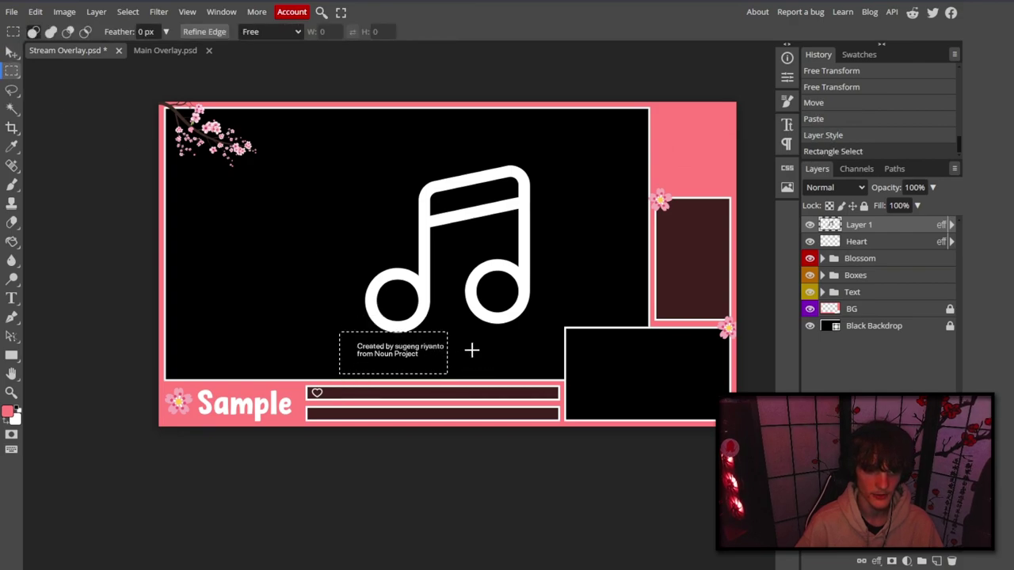
{"action": "left_click", "coordinate": [446, 335]}
{"action": "left_click_drag", "start_coordinate": [448, 338], "coordinate": [341, 382]}
{"action": "key", "text": "Delete"}
{"action": "key", "text": "v"}
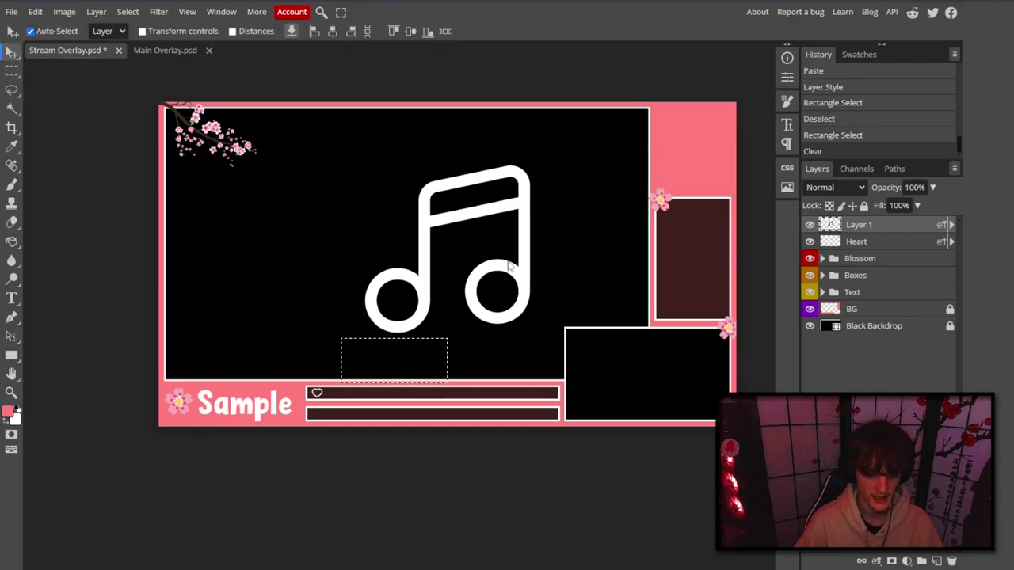
{"action": "key", "text": "ctrl+d"}
Move the music note down over the alert boxes and scale it to about 10%.
{"action": "left_click_drag", "start_coordinate": [497, 279], "coordinate": [418, 366]}
{"action": "key", "text": "ctrl+t"}
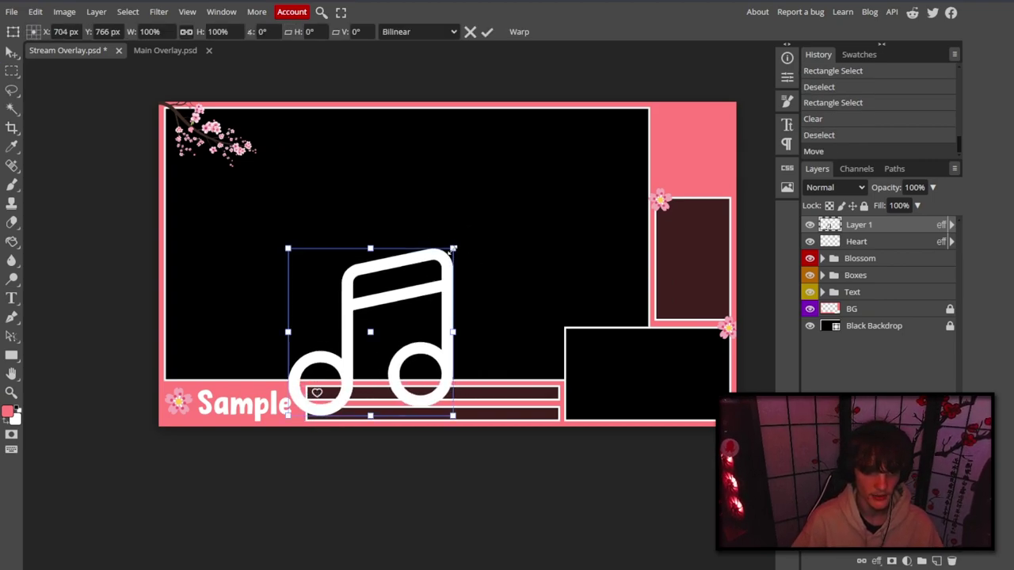
{"action": "left_click_drag", "start_coordinate": [453, 248], "coordinate": [308, 397]}
{"action": "scroll", "coordinate": [308, 394], "scroll_direction": "up", "scroll_amount": 5}
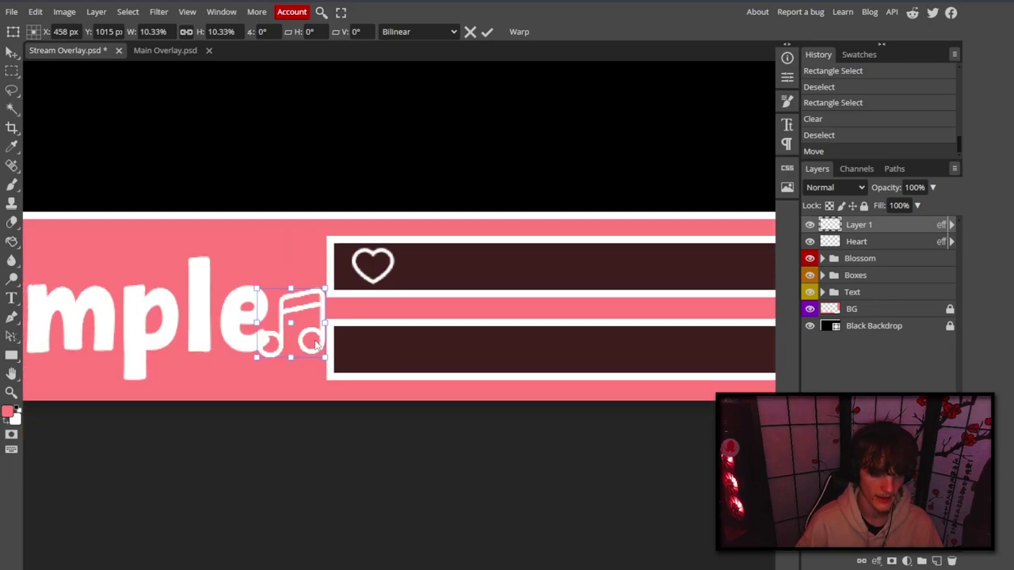
Lay the music note over the heart in the upper alert box, scaled to about 5.4% and aligned at X 526 px.
{"action": "left_click_drag", "start_coordinate": [315, 342], "coordinate": [414, 272]}
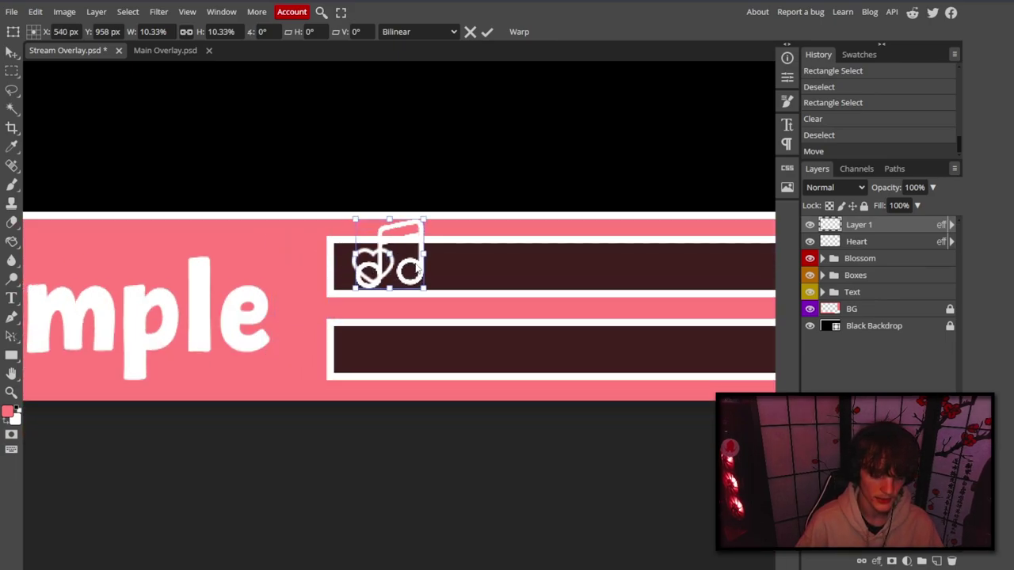
{"action": "left_click_drag", "start_coordinate": [424, 220], "coordinate": [398, 249]}
{"action": "scroll", "coordinate": [398, 248], "scroll_direction": "up", "scroll_amount": 3}
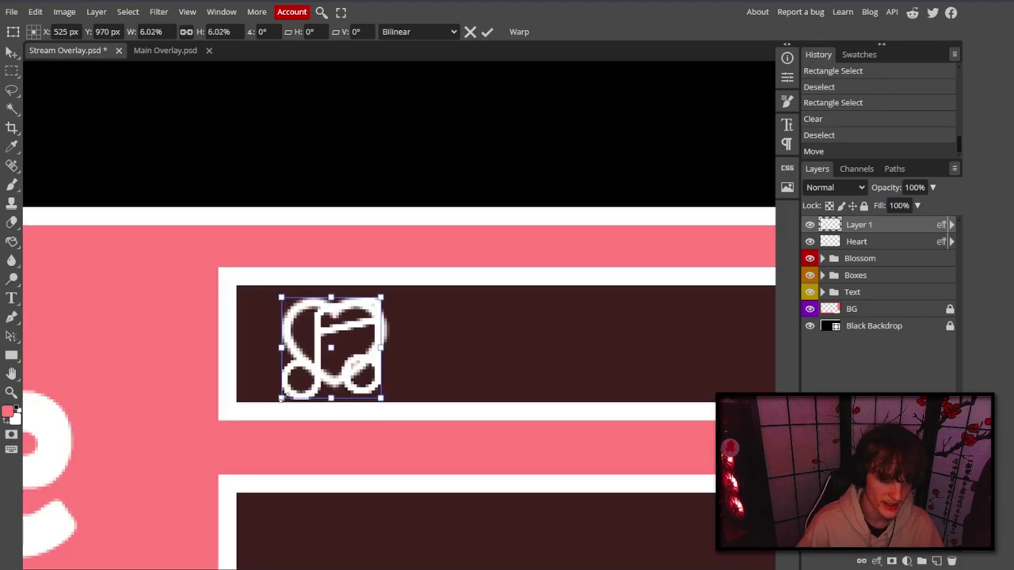
{"action": "left_click_drag", "start_coordinate": [281, 398], "coordinate": [290, 389]}
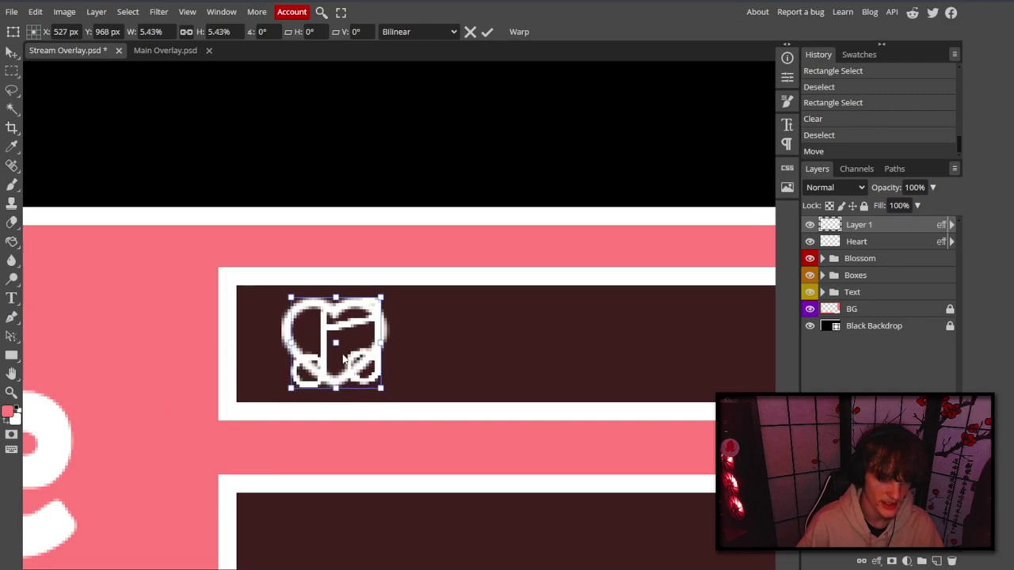
{"action": "key", "text": "Left"}
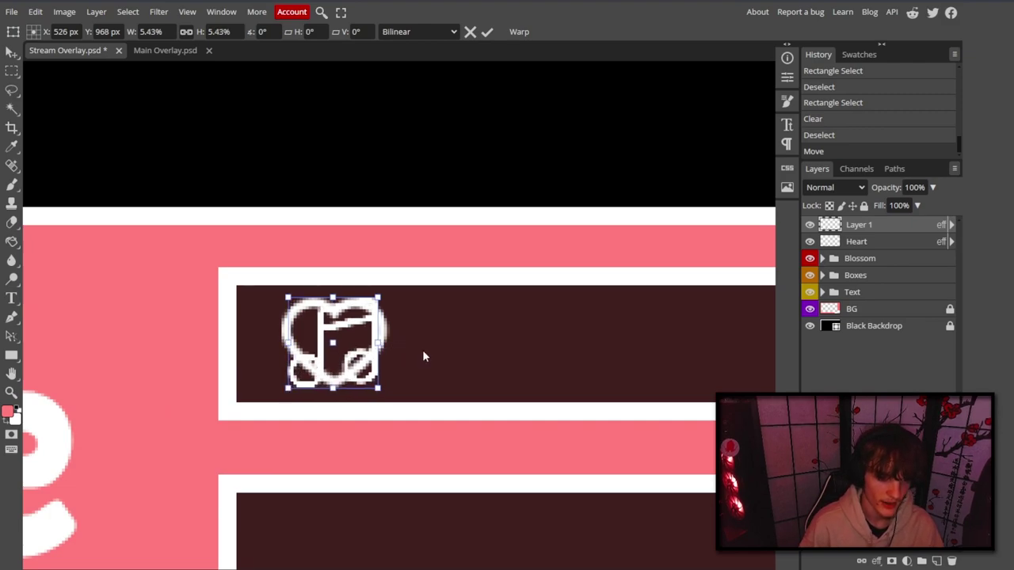
Shift the music note straight down into the lower alert box at Y 1037 px and apply the transform.
{"action": "key", "text": "shift+Down"}
{"action": "key", "text": "shift+Down"}
{"action": "key", "text": "shift+Down"}
{"action": "key", "text": "shift+Down"}
{"action": "key", "text": "shift+Down"}
{"action": "key", "text": "shift+Down"}
{"action": "key", "text": "shift+Down"}
{"action": "scroll", "coordinate": [422, 356], "scroll_direction": "down", "scroll_amount": 3}
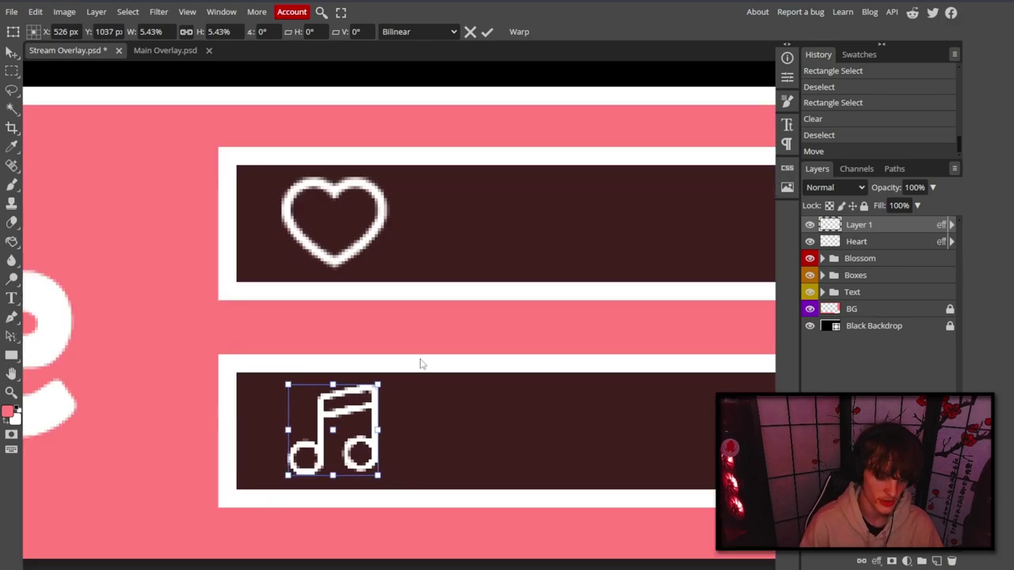
{"action": "key", "text": "Return"}
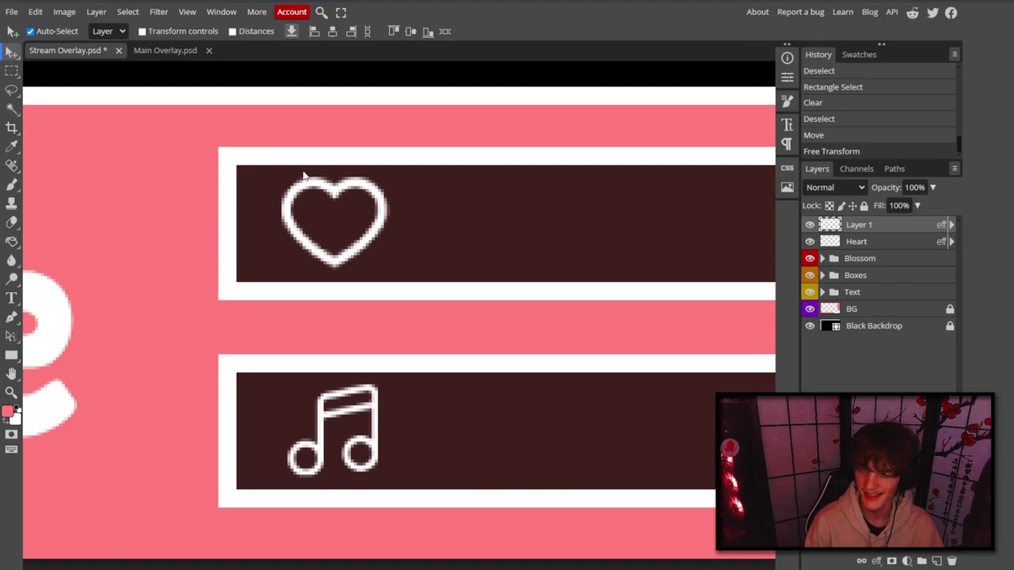
Examine the icon placement across the overlay and compare the layout with the reference design in Main Overlay.psd.
{"action": "scroll", "coordinate": [304, 175], "scroll_direction": "down", "scroll_amount": 5}
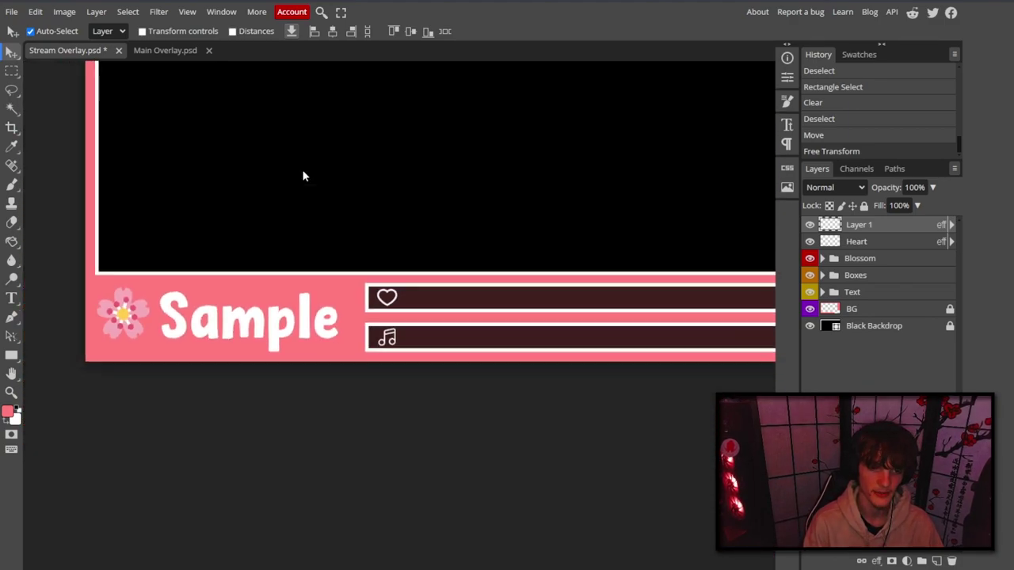
{"action": "scroll", "coordinate": [338, 184], "scroll_direction": "right", "scroll_amount": 2}
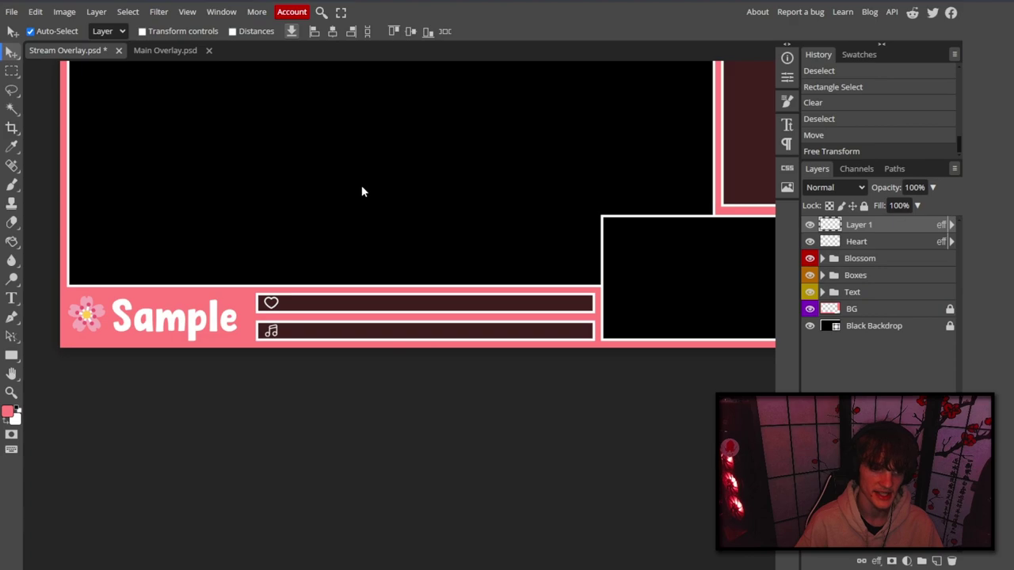
{"action": "scroll", "coordinate": [361, 191], "scroll_direction": "up", "scroll_amount": 4}
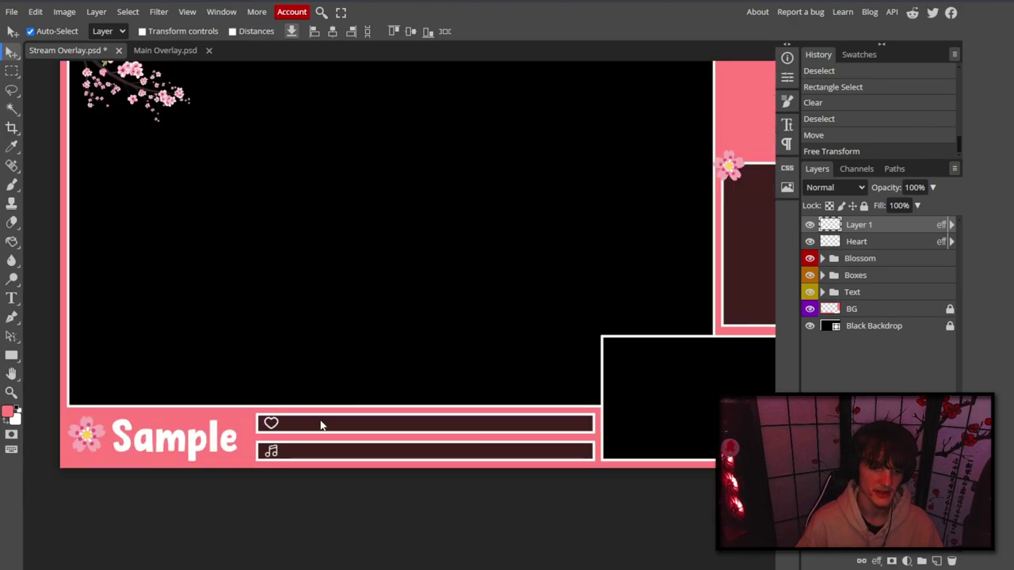
{"action": "scroll", "coordinate": [606, 420], "scroll_direction": "up", "scroll_amount": 5}
{"action": "scroll", "coordinate": [606, 420], "scroll_direction": "right", "scroll_amount": 6}
{"action": "scroll", "coordinate": [601, 417], "scroll_direction": "left", "scroll_amount": 6}
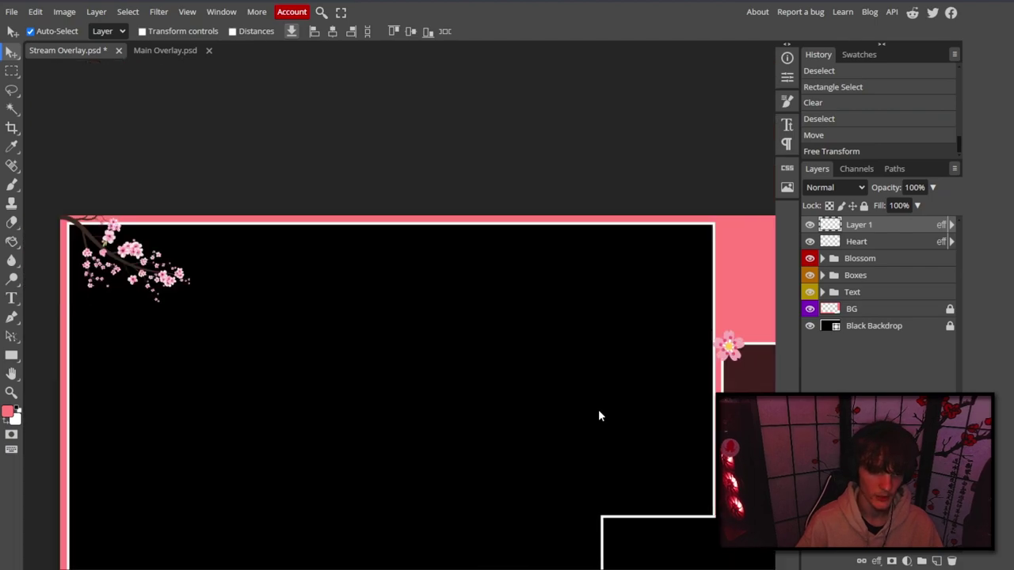
{"action": "scroll", "coordinate": [599, 415], "scroll_direction": "down", "scroll_amount": 2}
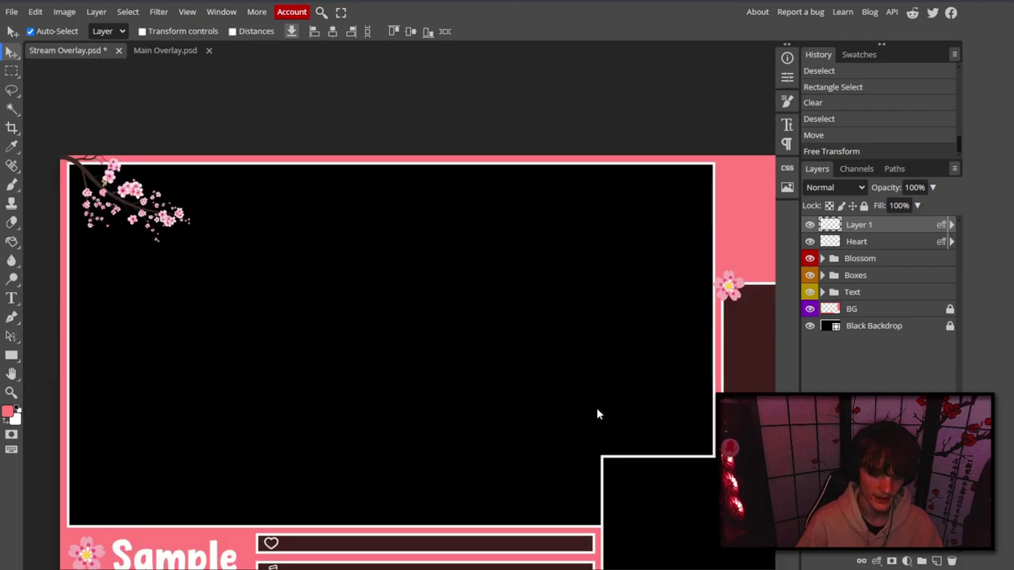
{"action": "left_click", "coordinate": [169, 49]}
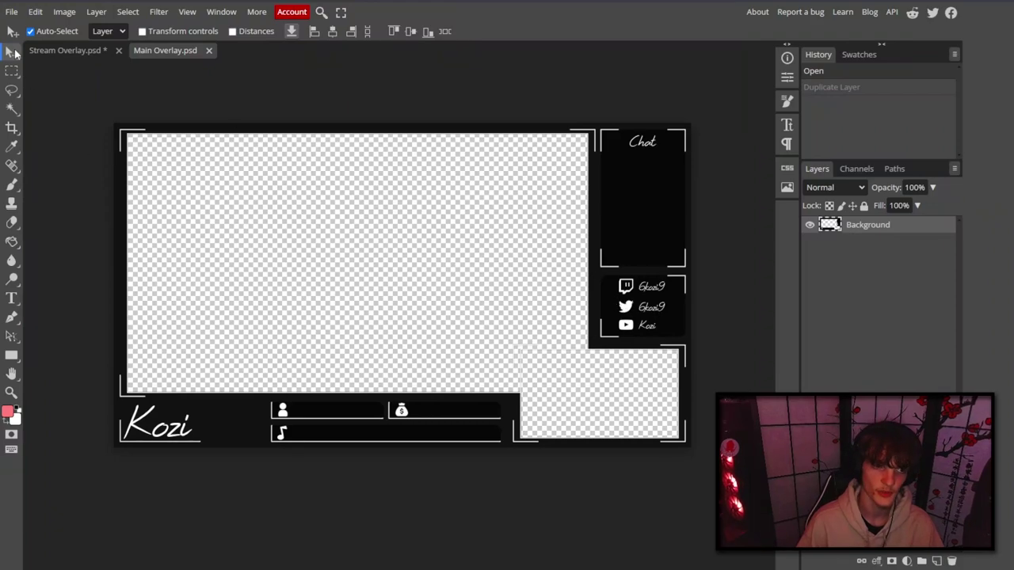
{"action": "left_click", "coordinate": [56, 50]}
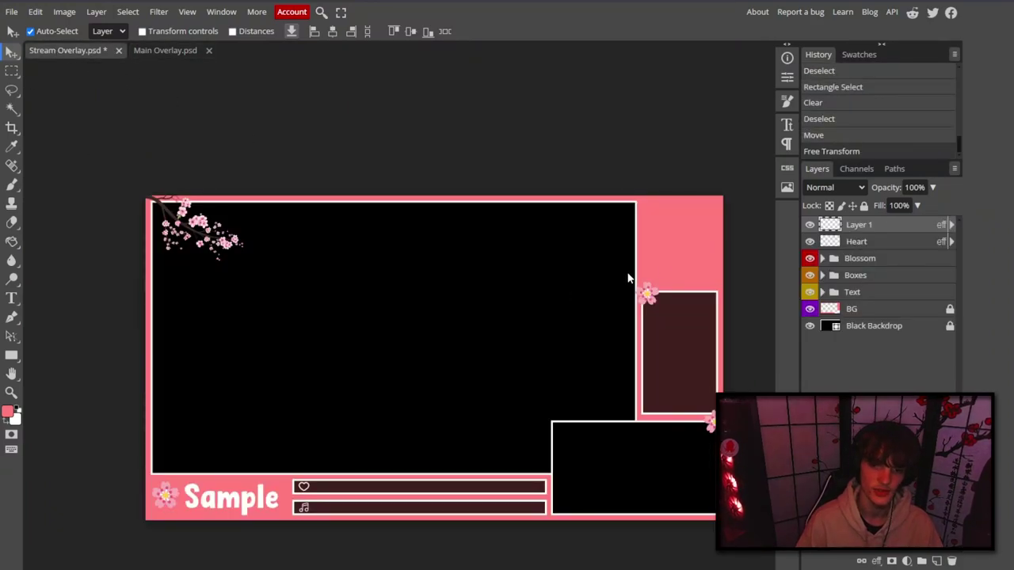
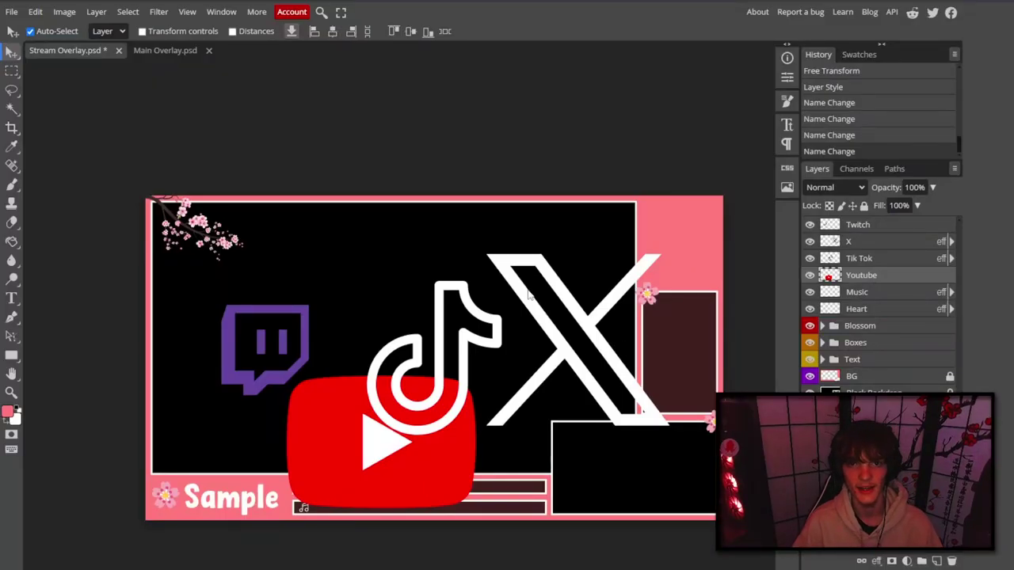
Move the YouTube logo up off the alert boxes and shrink the X logo into the pink area above the chat box.
{"action": "left_click_drag", "start_coordinate": [332, 443], "coordinate": [266, 353]}
{"action": "left_click", "coordinate": [866, 246]}
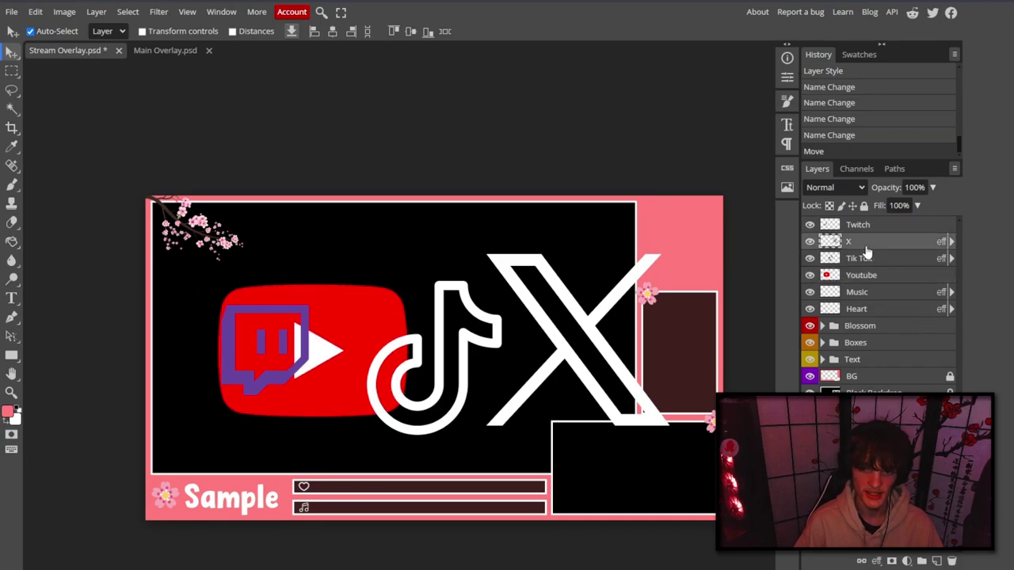
{"action": "key", "text": "ctrl+alt+t"}
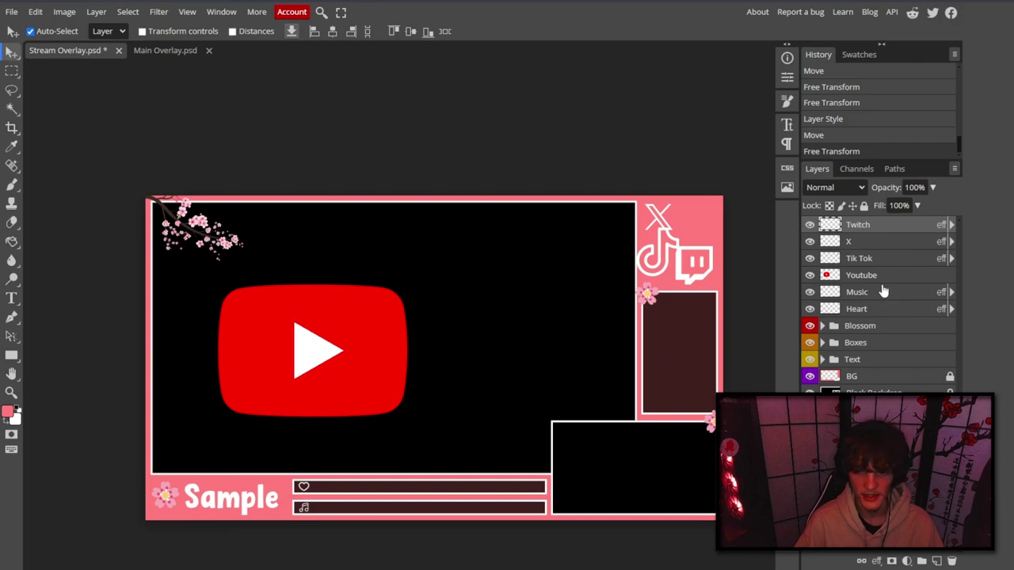
Move the YouTube logo across to the middle of the large black screen area.
{"action": "left_click", "coordinate": [879, 277]}
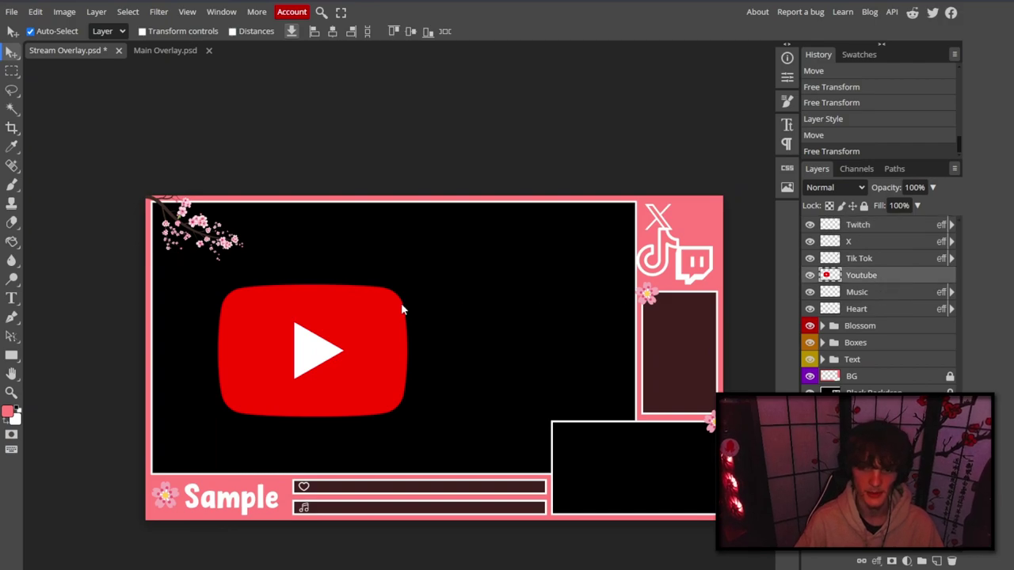
{"action": "left_click_drag", "start_coordinate": [358, 334], "coordinate": [498, 311]}
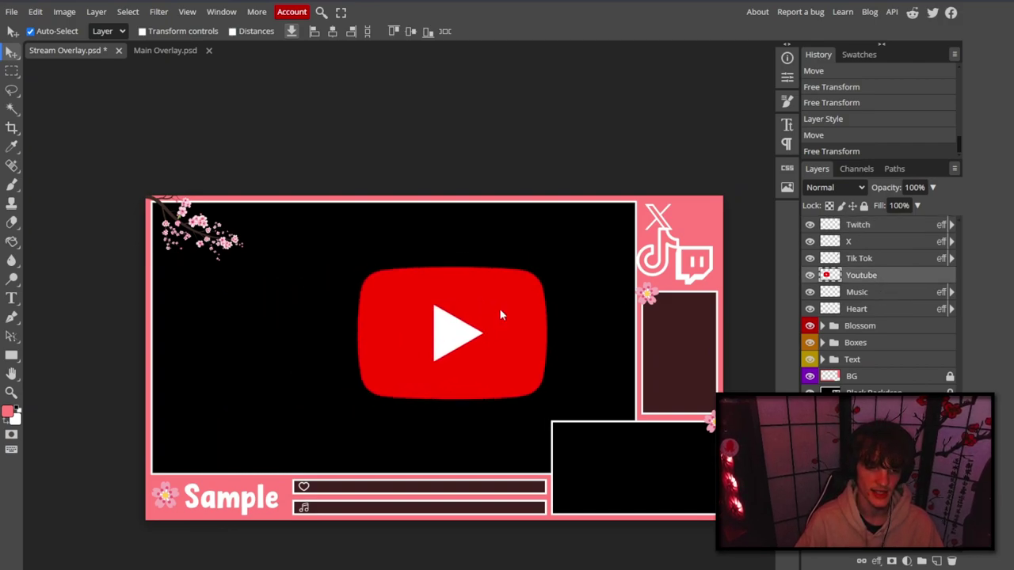
Try a Color Overlay layer style on the YouTube logo.
{"action": "right_click", "coordinate": [863, 278]}
{"action": "left_click", "coordinate": [787, 242]}
{"action": "left_click_drag", "start_coordinate": [378, 149], "coordinate": [1009, 145]}
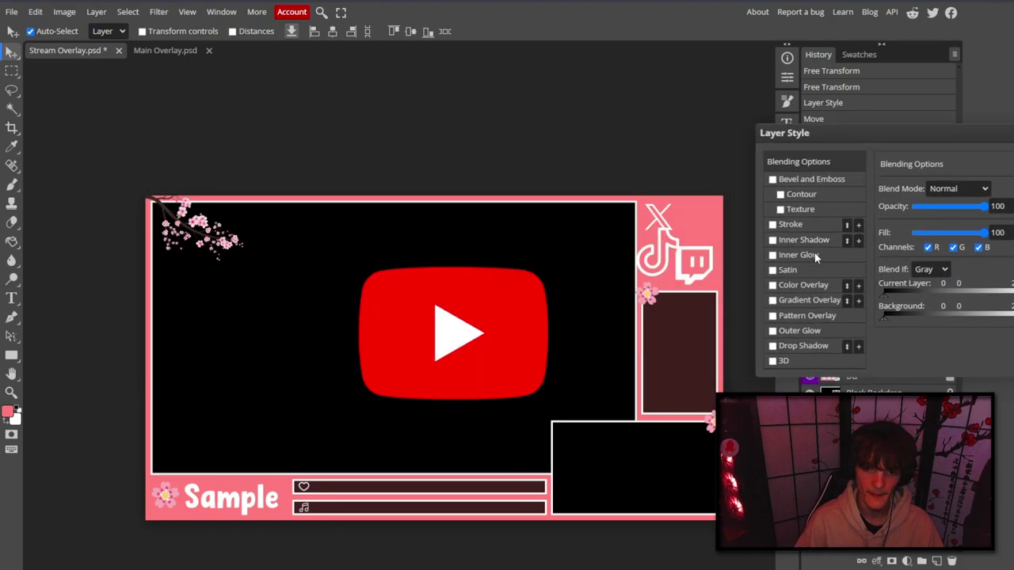
{"action": "left_click", "coordinate": [772, 285]}
{"action": "left_click", "coordinate": [772, 286]}
{"action": "key", "text": "Return"}
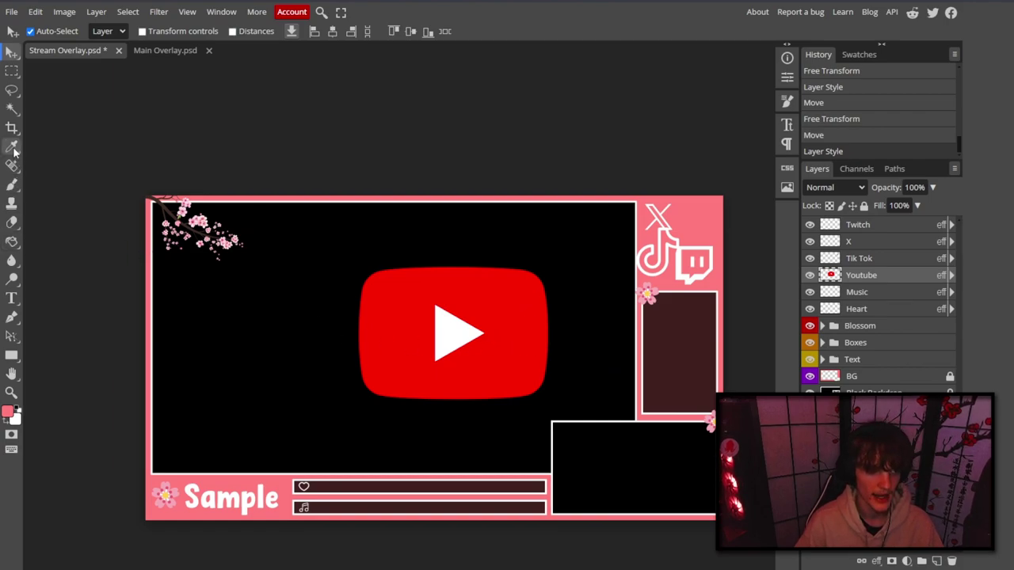
Select the white play triangle of the YouTube logo with the Magic Wand, delete it and clear the selection.
{"action": "left_click", "coordinate": [11, 109]}
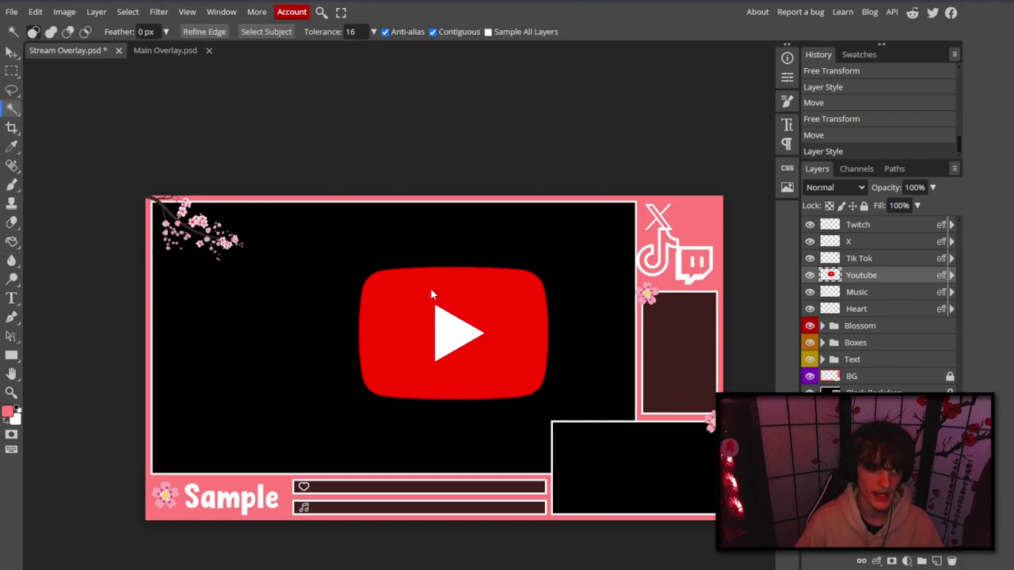
{"action": "scroll", "coordinate": [441, 328], "scroll_direction": "up", "scroll_amount": 5}
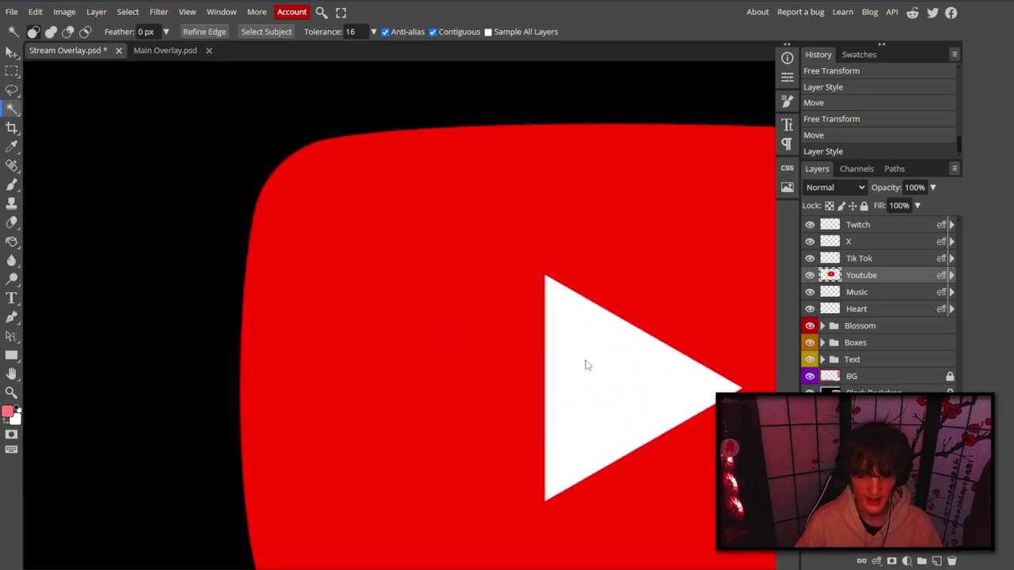
{"action": "left_click", "coordinate": [594, 363]}
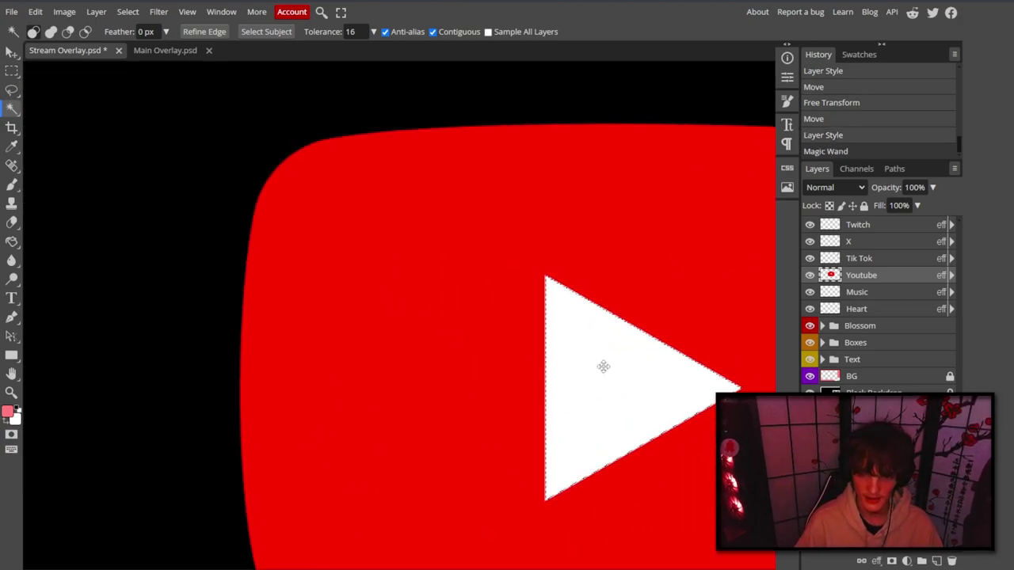
{"action": "key", "text": "Delete"}
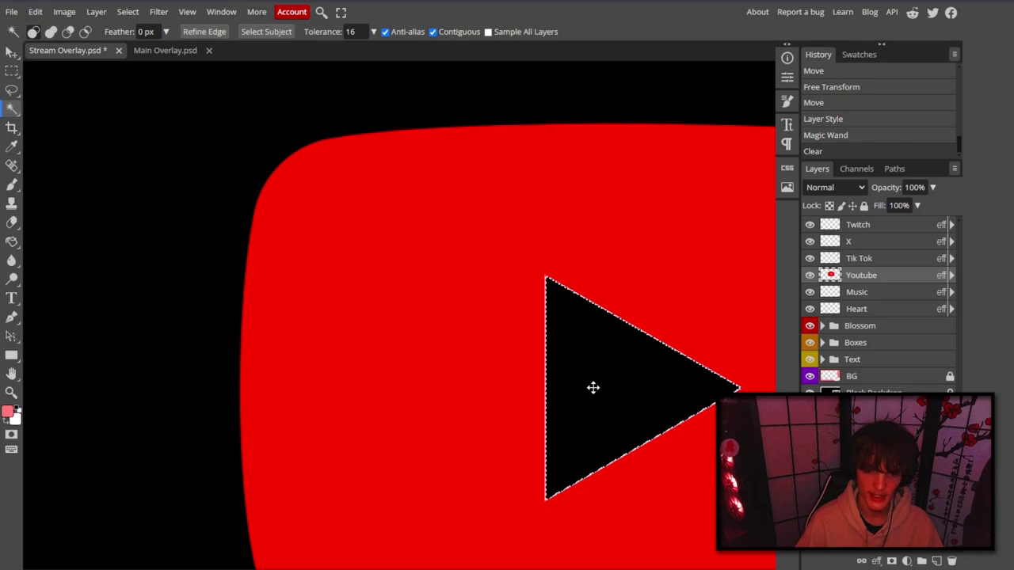
{"action": "key", "text": "v"}
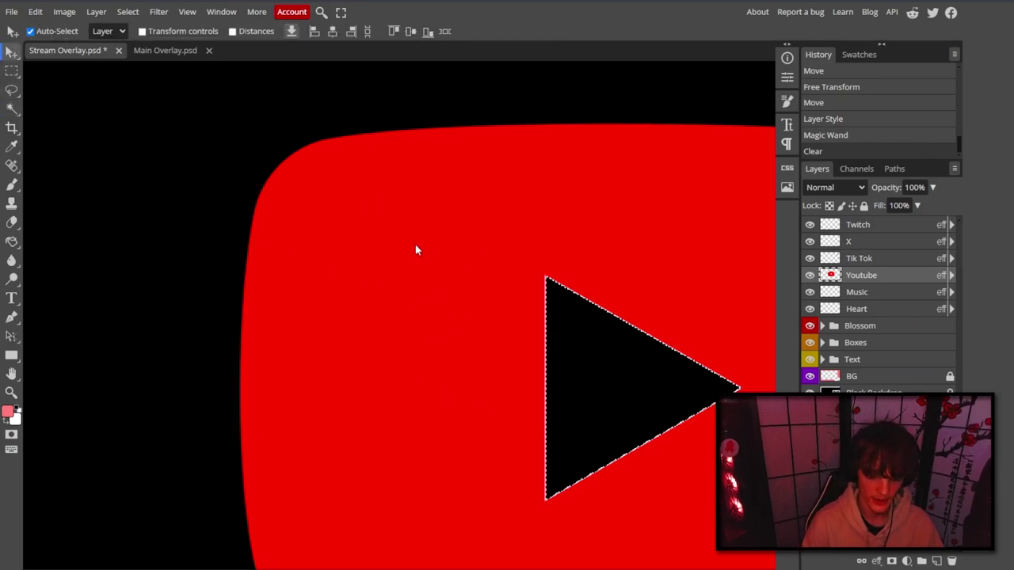
{"action": "scroll", "coordinate": [416, 250], "scroll_direction": "down", "scroll_amount": 5}
{"action": "scroll", "coordinate": [415, 250], "scroll_direction": "down", "scroll_amount": 1}
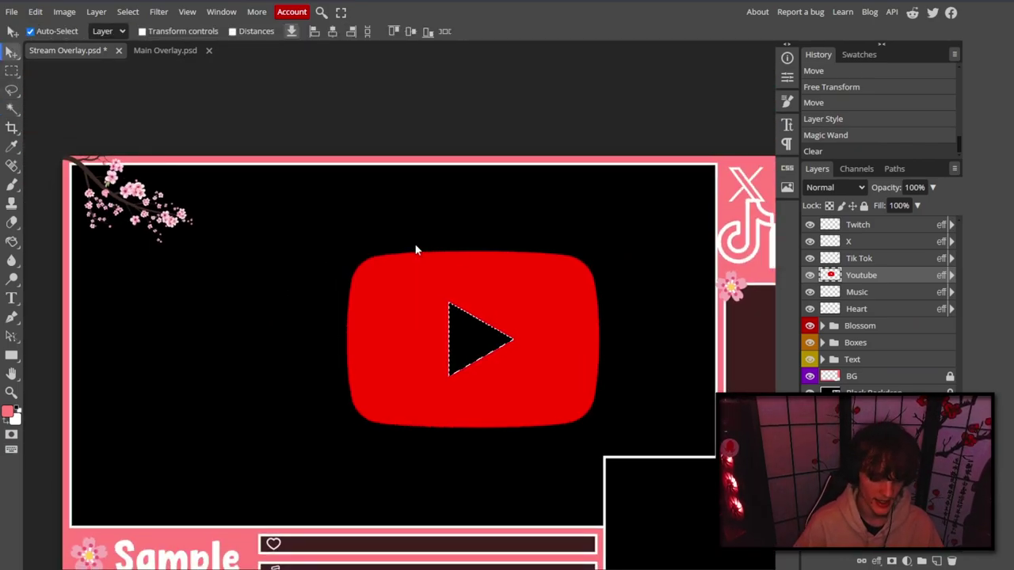
{"action": "key", "text": "ctrl+d"}
Apply a white Color Overlay layer style to the YouTube logo.
{"action": "right_click", "coordinate": [867, 279]}
{"action": "left_click", "coordinate": [839, 244]}
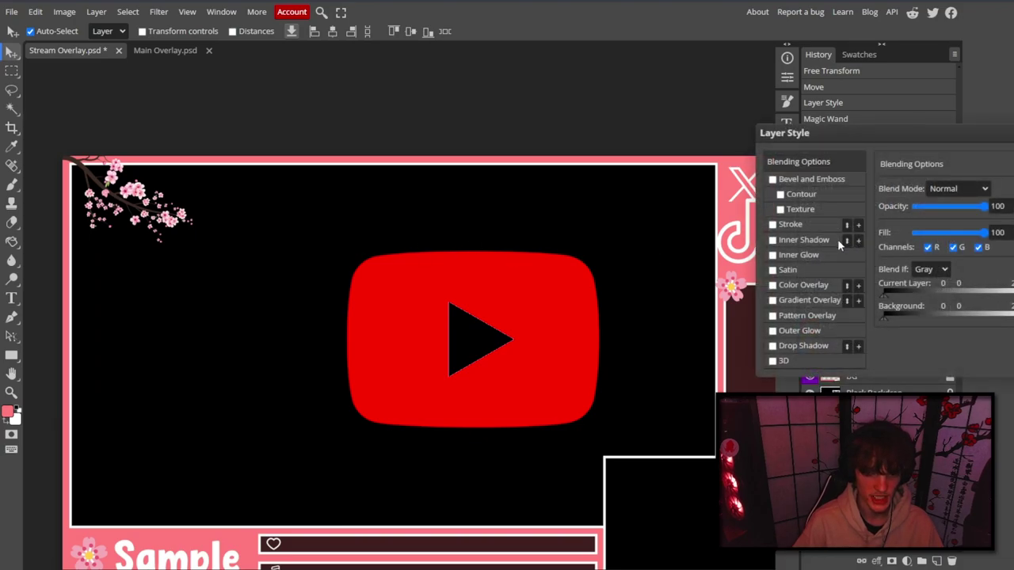
{"action": "left_click", "coordinate": [773, 285]}
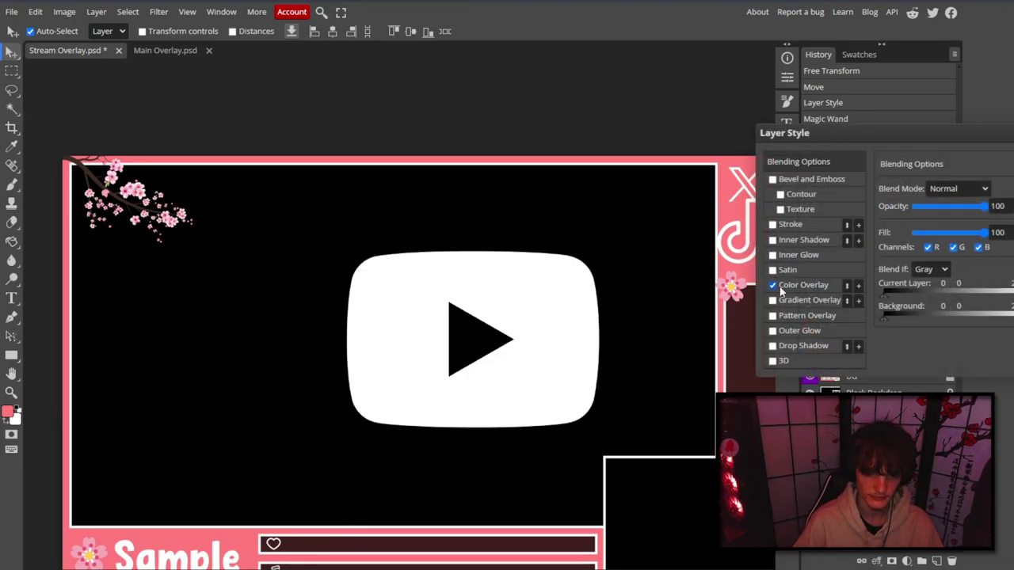
{"action": "key", "text": "Return"}
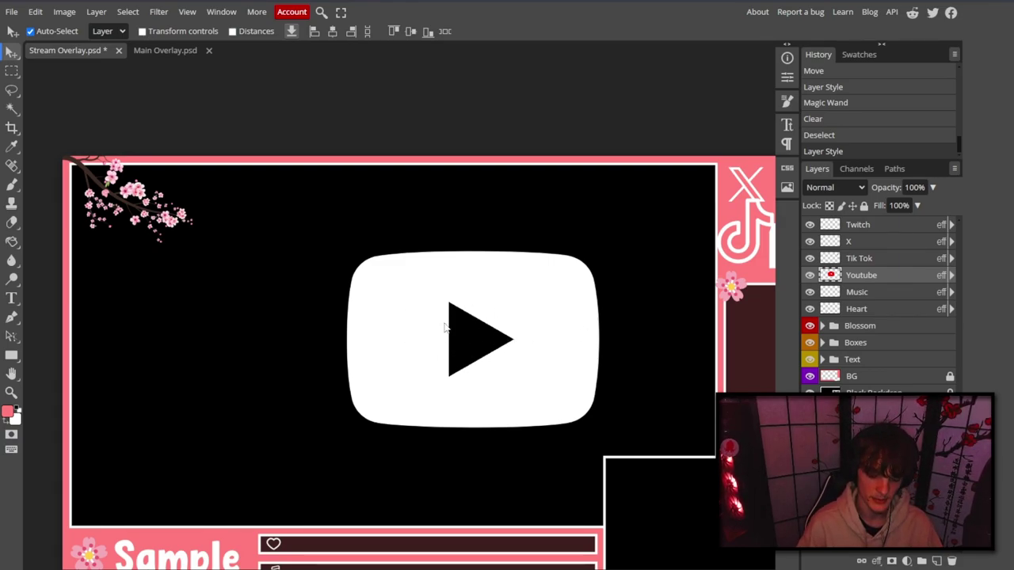
Shrink the YouTube logo to icon size and place it near the right edge of the large black screen area.
{"action": "key", "text": "ctrl+t"}
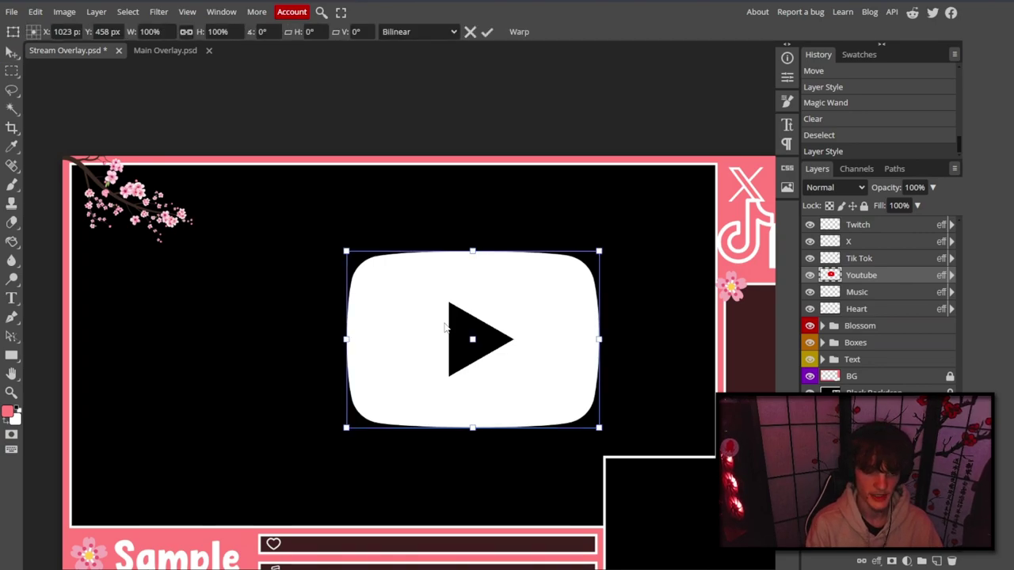
{"action": "left_click_drag", "start_coordinate": [597, 250], "coordinate": [694, 257]}
{"action": "key", "text": "Return"}
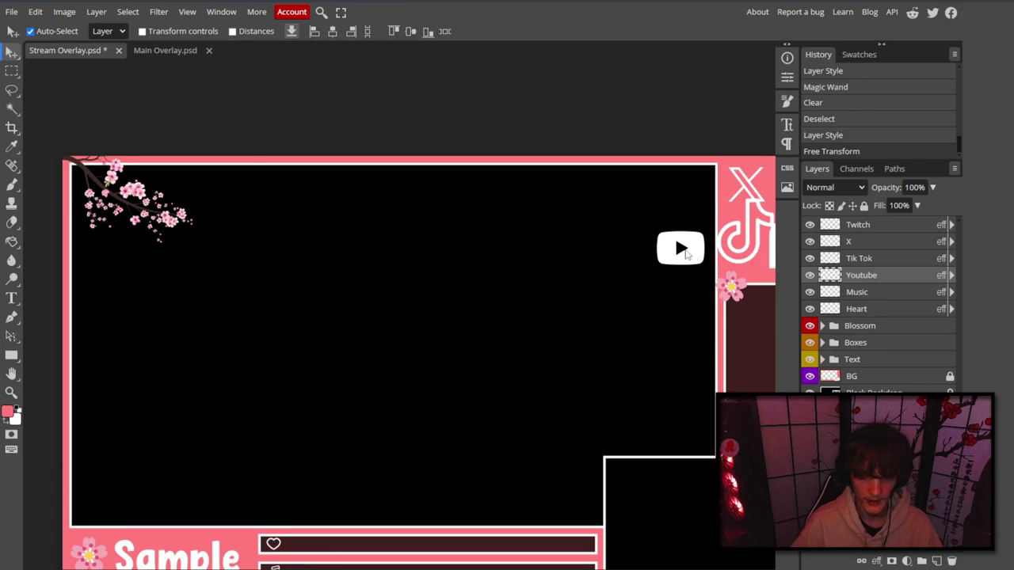
Move the TikTok and Twitch logos out of the pink area onto the black screen area.
{"action": "scroll", "coordinate": [692, 254], "scroll_direction": "right", "scroll_amount": 3}
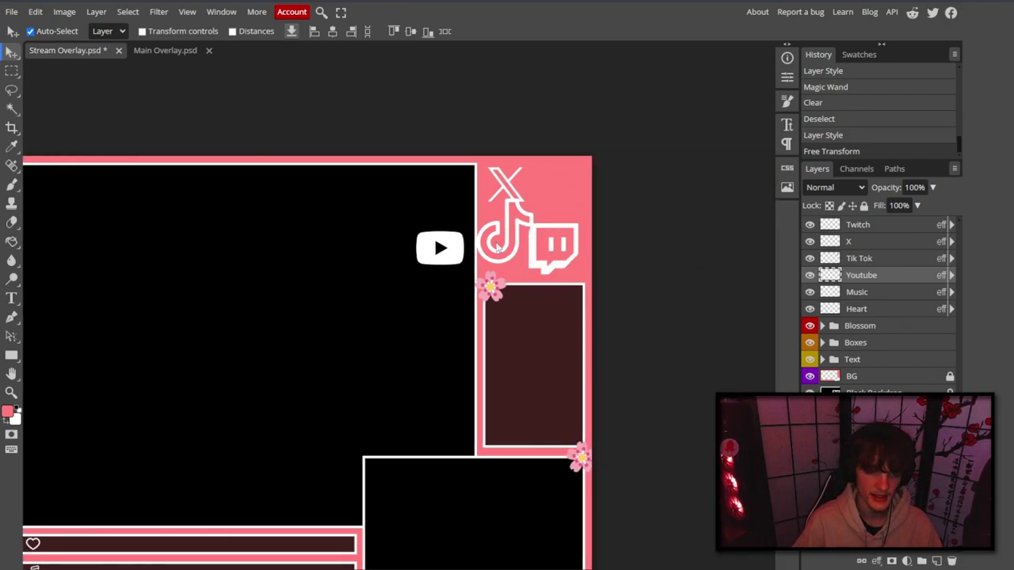
{"action": "left_click_drag", "start_coordinate": [519, 250], "coordinate": [325, 282]}
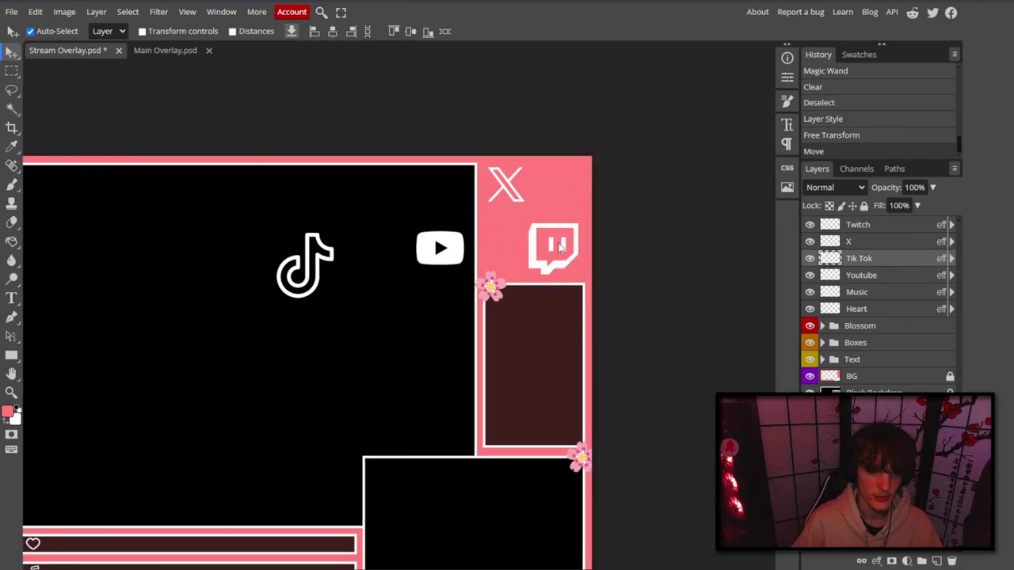
{"action": "left_click_drag", "start_coordinate": [560, 232], "coordinate": [263, 222]}
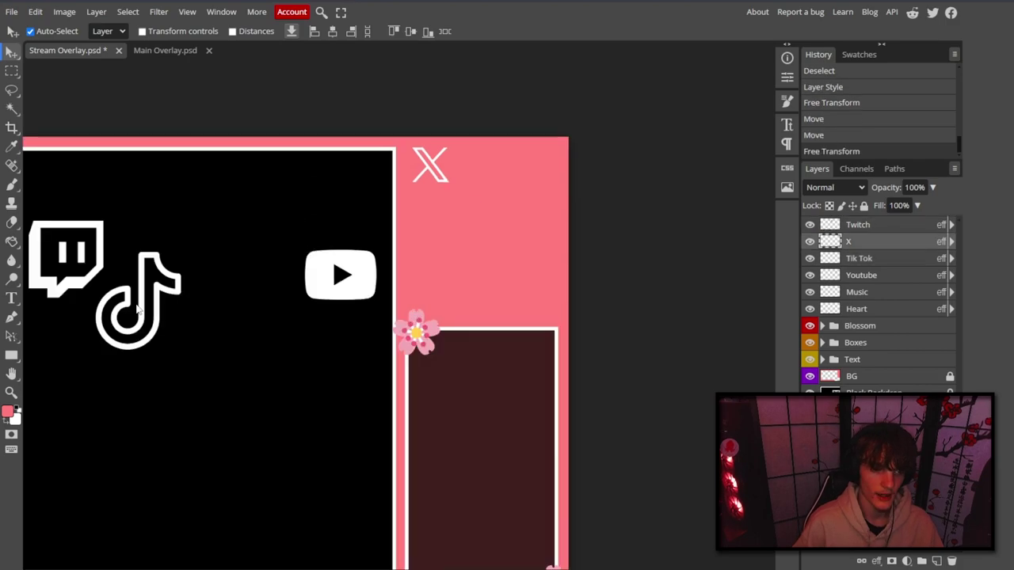
Move the TikTok logo directly below the X logo and scale it to about 43% to match the X logo's width.
{"action": "left_click_drag", "start_coordinate": [131, 305], "coordinate": [461, 246]}
{"action": "key", "text": "ctrl+t"}
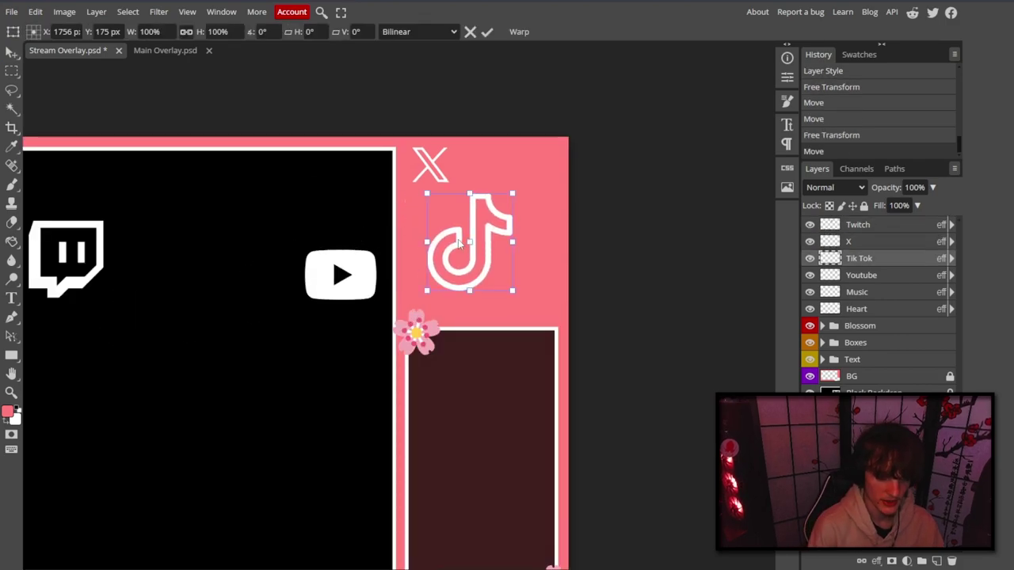
{"action": "left_click_drag", "start_coordinate": [513, 291], "coordinate": [436, 217]}
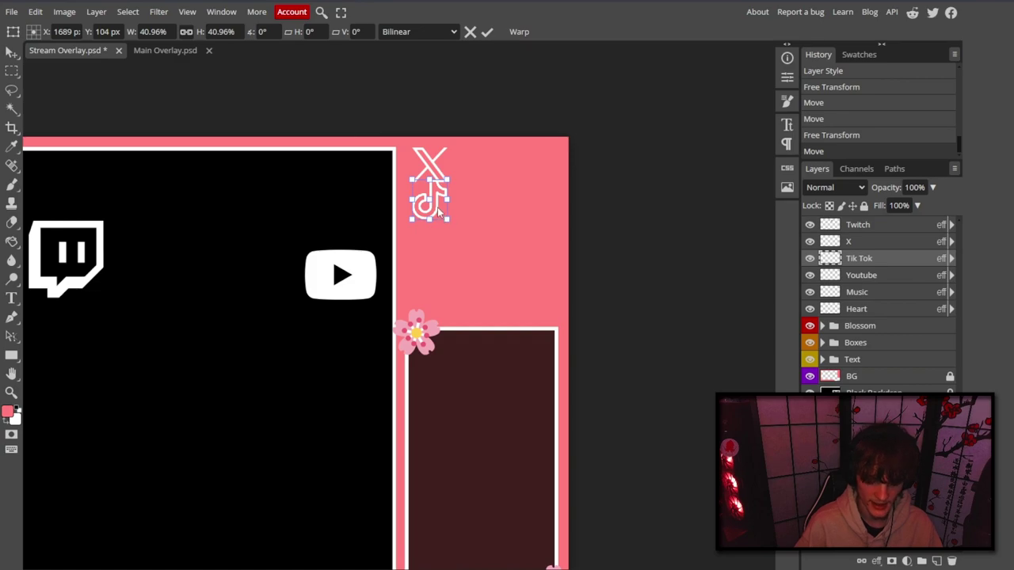
{"action": "key", "text": "ctrl+plus"}
{"action": "scroll", "coordinate": [459, 215], "scroll_direction": "up", "scroll_amount": 3}
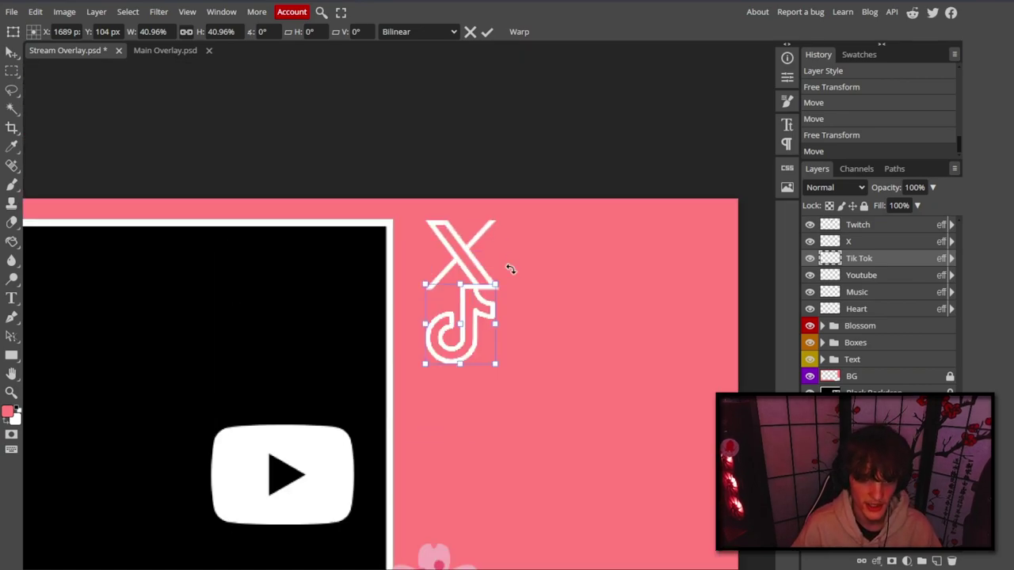
{"action": "left_click_drag", "start_coordinate": [495, 283], "coordinate": [500, 279]}
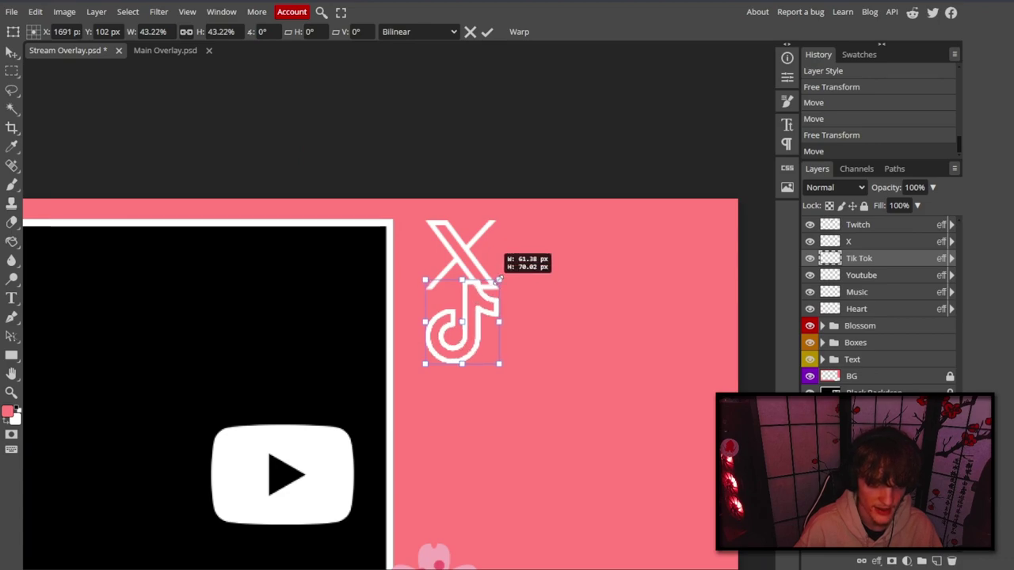
{"action": "key", "text": "Return"}
Select the Twitch, X, Tik Tok and Youtube layers together and nudge the logo column slightly left toward the screen border.
{"action": "key", "text": "ctrl+minus"}
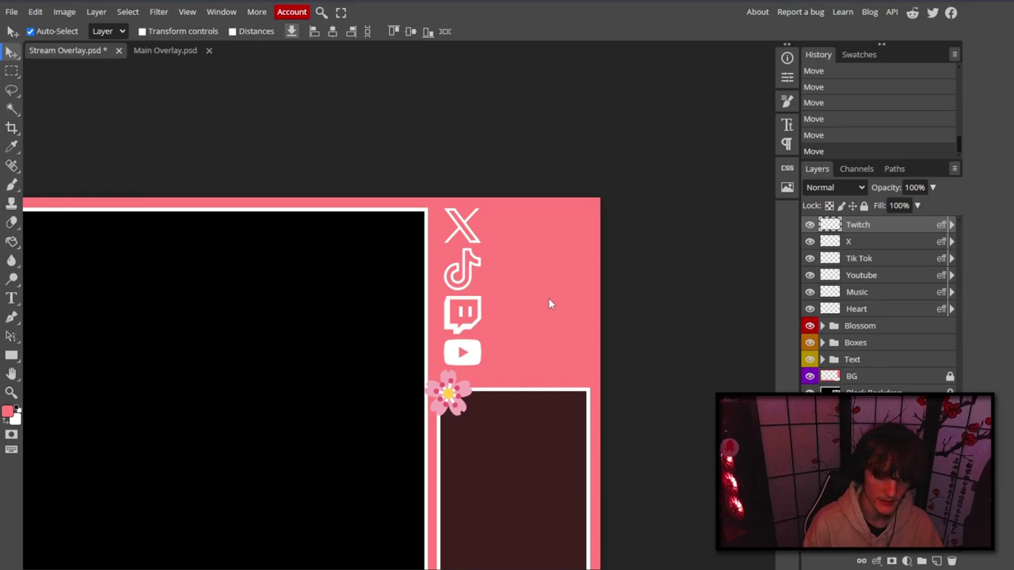
{"action": "key", "text": "ctrl+minus"}
{"action": "key", "text": "ctrl+plus"}
{"action": "key", "text": "ctrl+plus"}
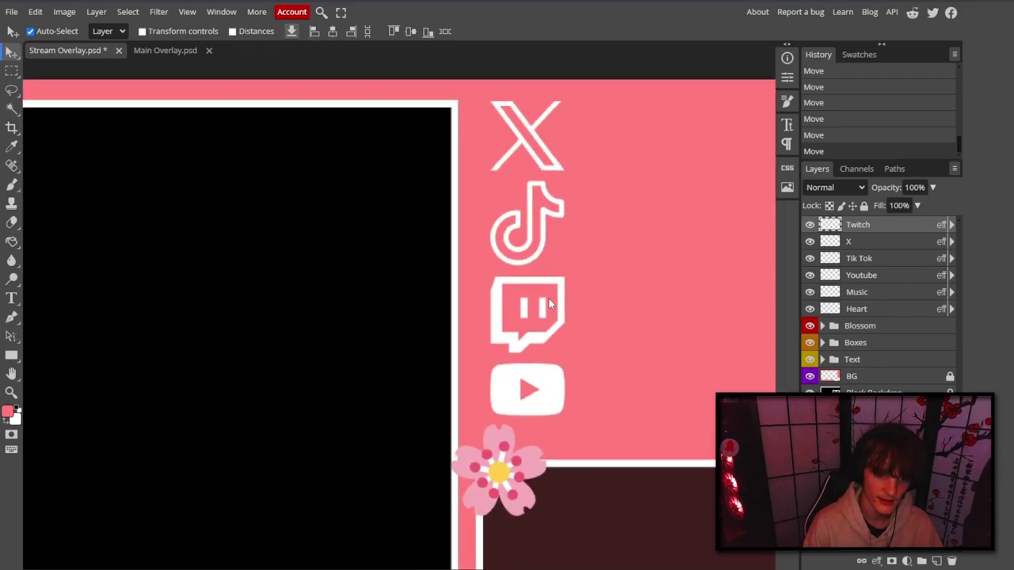
{"action": "left_click", "coordinate": [878, 275], "text": "shift"}
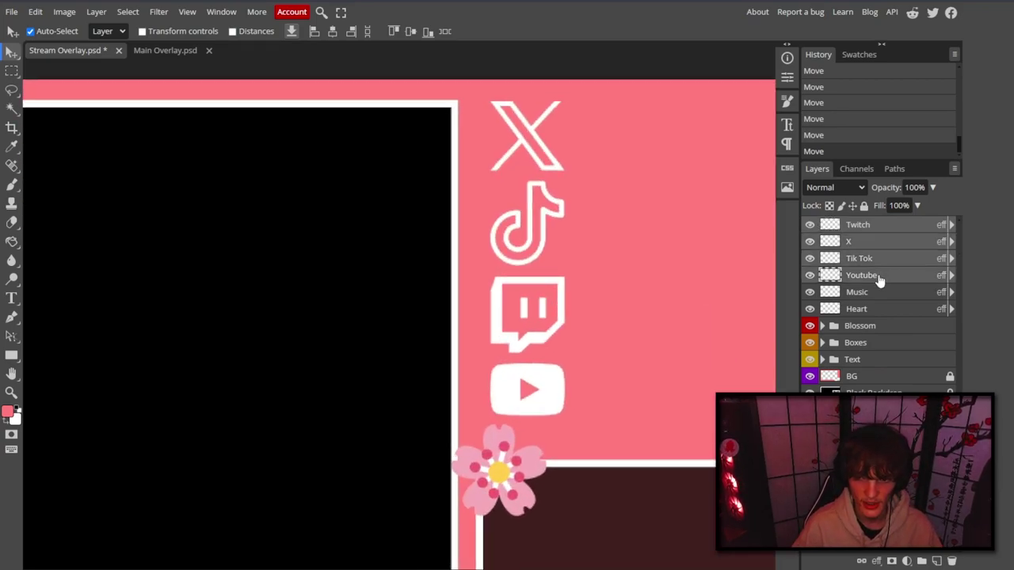
{"action": "key", "text": "Left"}
{"action": "key", "text": "Left"}
{"action": "key", "text": "Left"}
{"action": "key", "text": "Left"}
{"action": "key", "text": "Left"}
{"action": "key", "text": "Left"}
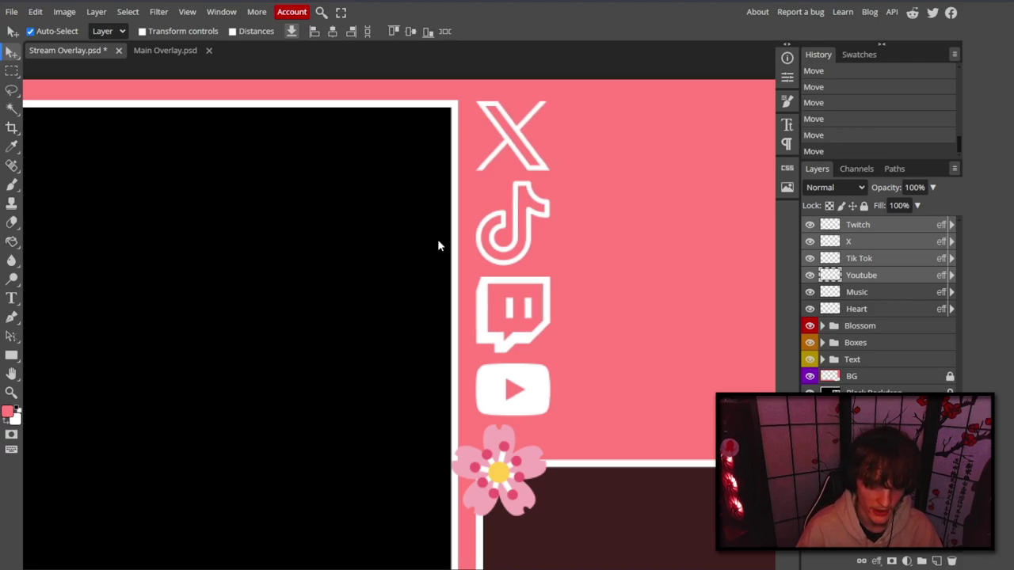
Try the column of four social logos lower over the blossom and return it to the space above the blossom.
{"action": "key", "text": "Down"}
{"action": "key", "text": "Down"}
{"action": "key", "text": "Down"}
{"action": "key", "text": "Down"}
{"action": "key", "text": "Down"}
{"action": "key", "text": "Down"}
{"action": "key", "text": "Down"}
{"action": "key", "text": "Down"}
{"action": "key", "text": "Down"}
{"action": "key", "text": "Down"}
{"action": "key", "text": "Down"}
{"action": "key", "text": "Down"}
{"action": "key", "text": "Down"}
{"action": "key", "text": "Down"}
{"action": "key", "text": "Down"}
{"action": "key", "text": "Down"}
{"action": "key", "text": "Down"}
{"action": "key", "text": "Down"}
{"action": "key", "text": "Down"}
{"action": "key", "text": "Down"}
{"action": "key", "text": "Down"}
{"action": "key", "text": "Down"}
{"action": "key", "text": "Down"}
{"action": "key", "text": "Down"}
{"action": "key", "text": "Down"}
{"action": "key", "text": "Down"}
{"action": "key", "text": "Down"}
{"action": "key", "text": "Down"}
{"action": "key", "text": "Down"}
{"action": "key", "text": "Down"}
{"action": "key", "text": "Down"}
{"action": "key", "text": "Down"}
{"action": "key", "text": "Down"}
{"action": "key", "text": "Down"}
{"action": "key", "text": "Down"}
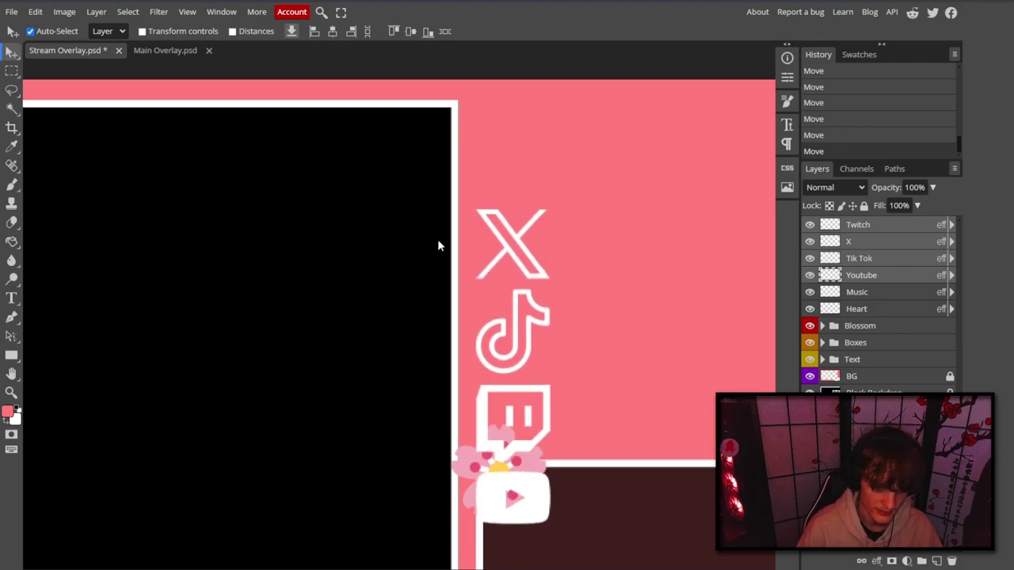
{"action": "key", "text": "Up"}
{"action": "key", "text": "Up"}
{"action": "key", "text": "Up"}
{"action": "key", "text": "Up"}
{"action": "key", "text": "Up"}
{"action": "key", "text": "Up"}
{"action": "key", "text": "Up"}
{"action": "key", "text": "Up"}
{"action": "key", "text": "Up"}
{"action": "key", "text": "Up"}
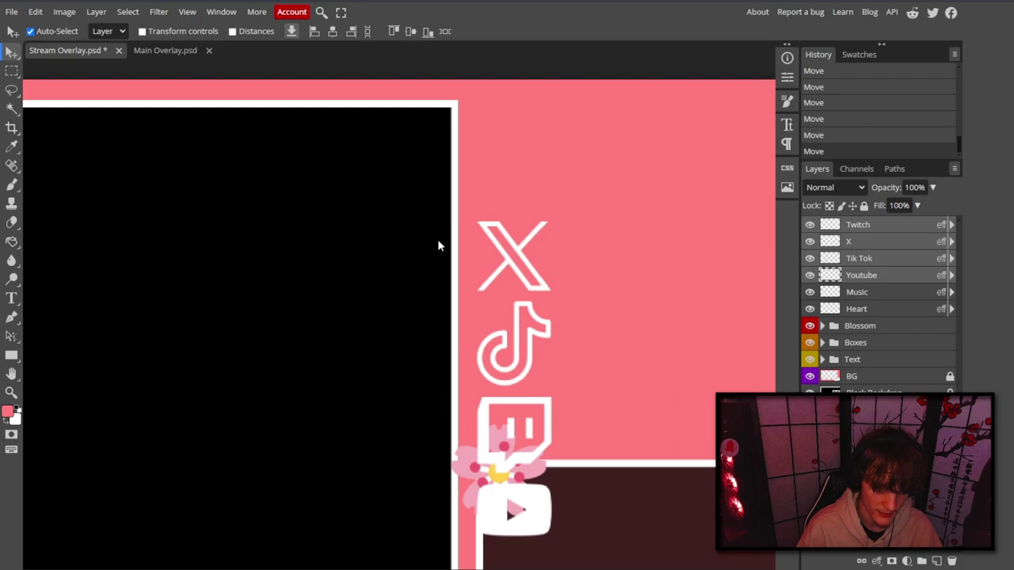
{"action": "key", "text": "Up"}
{"action": "key", "text": "Up"}
{"action": "key", "text": "Up"}
{"action": "key", "text": "Up"}
{"action": "key", "text": "Up"}
{"action": "key", "text": "Up"}
{"action": "key", "text": "Up"}
{"action": "key", "text": "Up"}
{"action": "key", "text": "Up"}
{"action": "key", "text": "Up"}
{"action": "key", "text": "Up"}
{"action": "key", "text": "Up"}
{"action": "key", "text": "Up"}
{"action": "key", "text": "Up"}
{"action": "key", "text": "Up"}
{"action": "key", "text": "Up"}
{"action": "key", "text": "Up"}
{"action": "key", "text": "Up"}
{"action": "key", "text": "Up"}
{"action": "key", "text": "Up"}
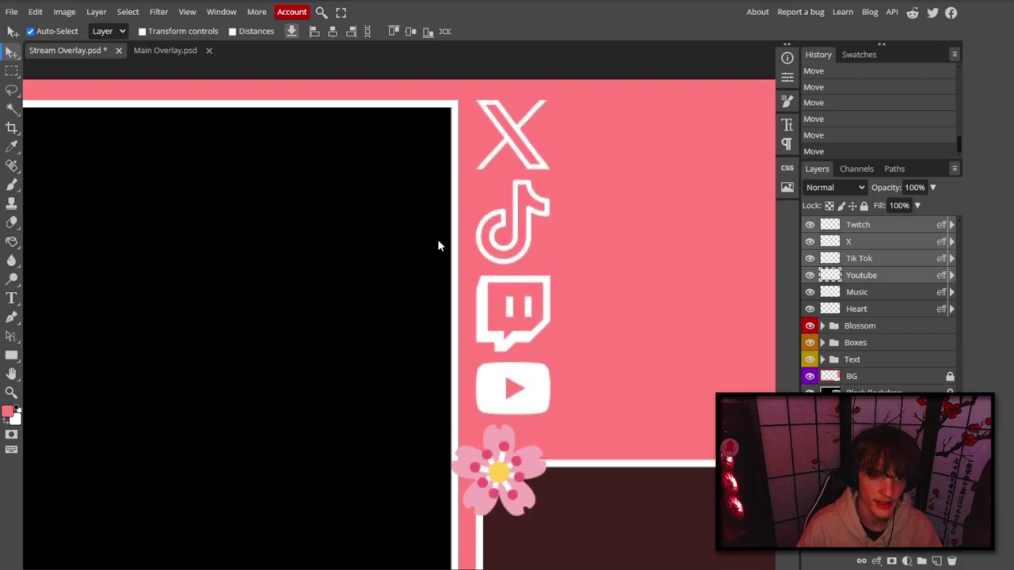
Group the four social logos with the Music and Heart layers in a folder named Icons and colour-label it green.
{"action": "scroll", "coordinate": [356, 243], "scroll_direction": "down", "scroll_amount": 5}
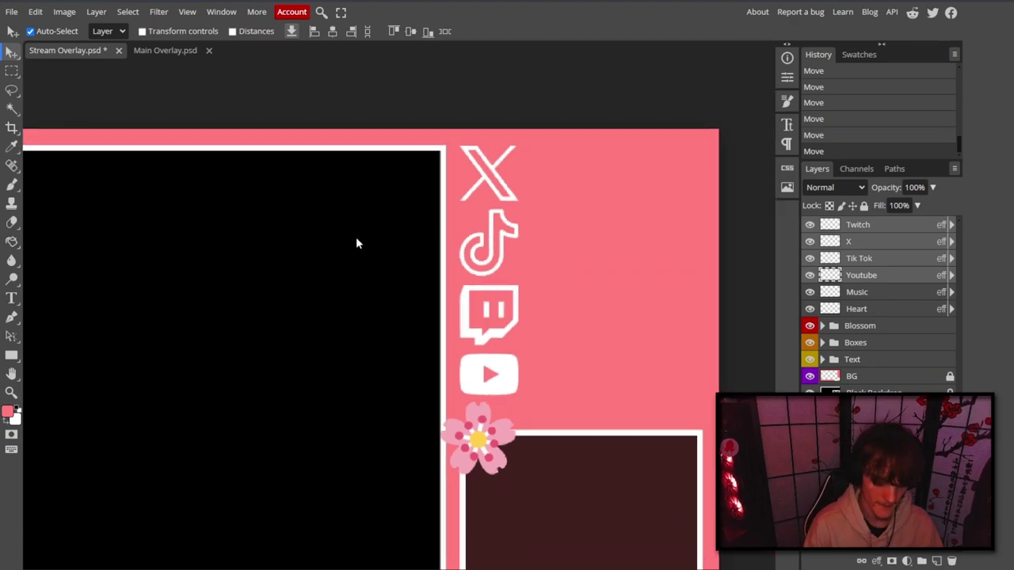
{"action": "scroll", "coordinate": [356, 243], "scroll_direction": "down", "scroll_amount": 3}
{"action": "scroll", "coordinate": [428, 282], "scroll_direction": "left", "scroll_amount": 3}
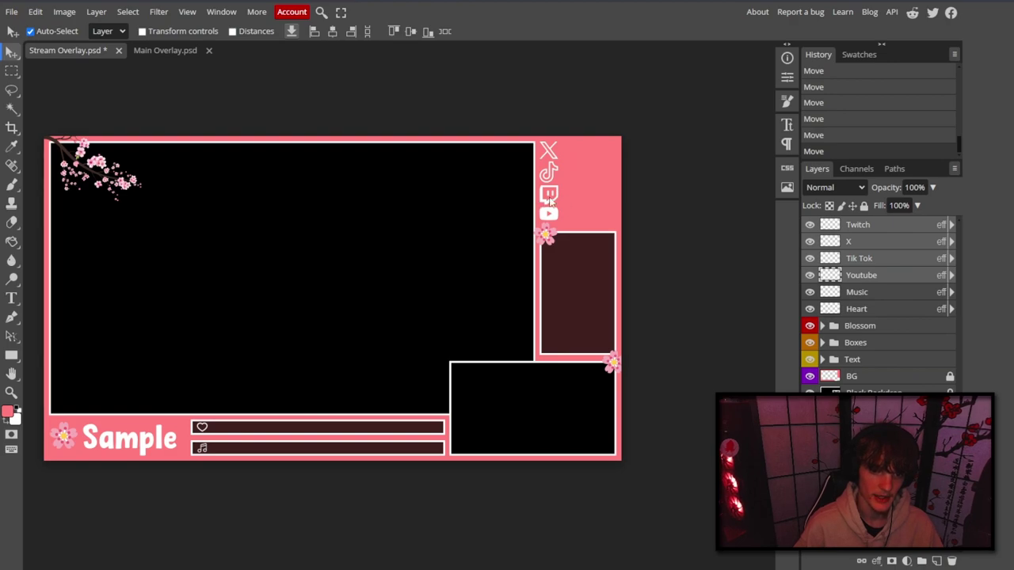
{"action": "key", "text": "t"}
{"action": "left_click", "coordinate": [856, 309]}
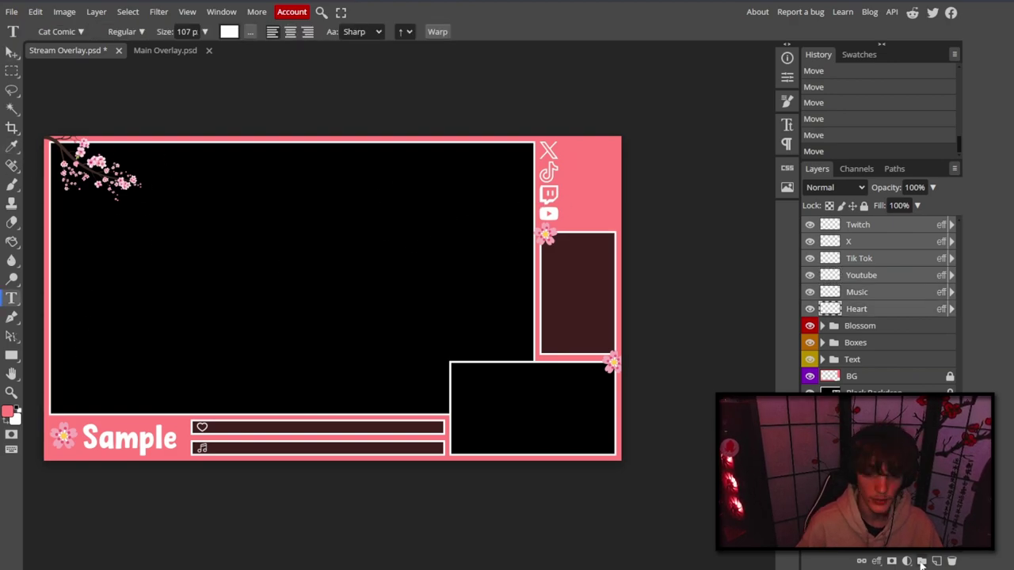
{"action": "left_click", "coordinate": [922, 561]}
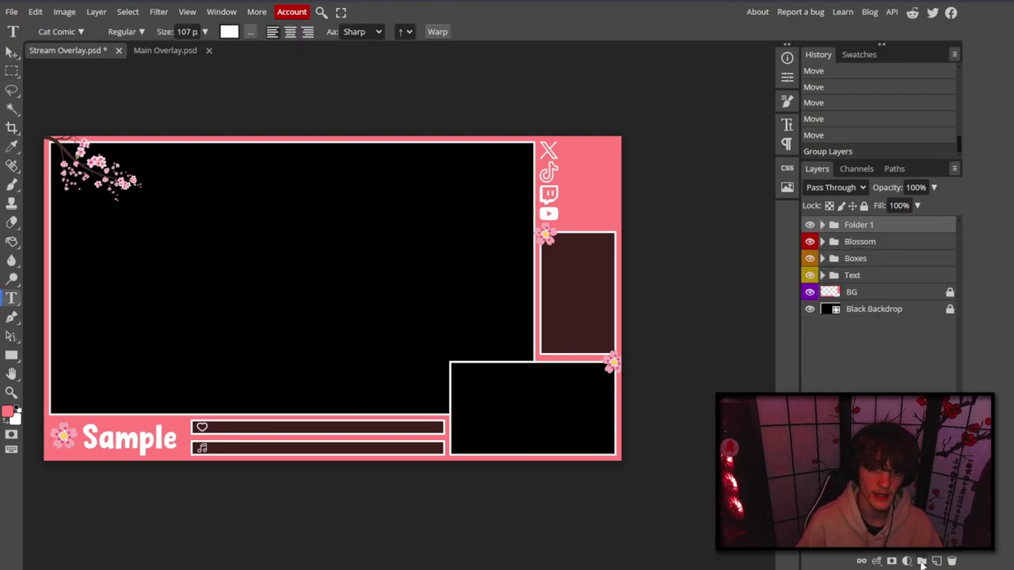
{"action": "double_click", "coordinate": [857, 225]}
{"action": "key", "text": "BackSpace"}
{"action": "key", "text": "Return"}
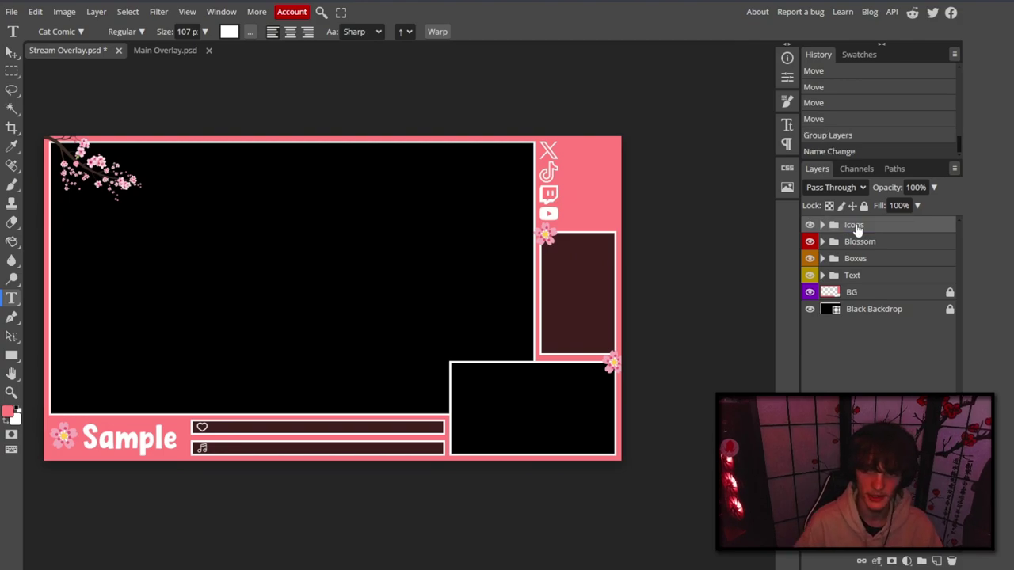
{"action": "right_click", "coordinate": [856, 228]}
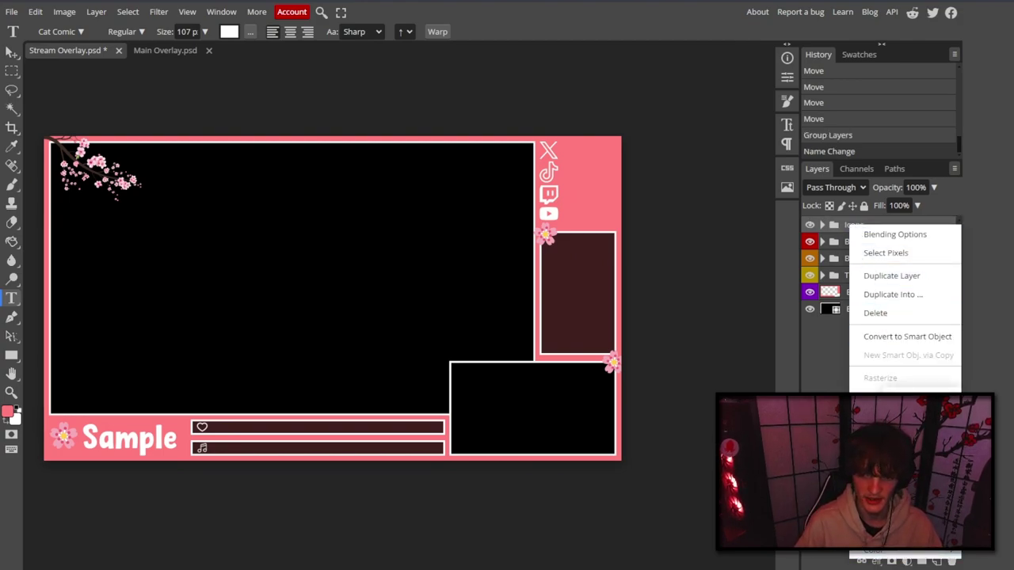
{"action": "left_click", "coordinate": [911, 552]}
Duplicate the Sample text layer in the Text folder and move the copy over the social logos above the chat box.
{"action": "left_click", "coordinate": [821, 275]}
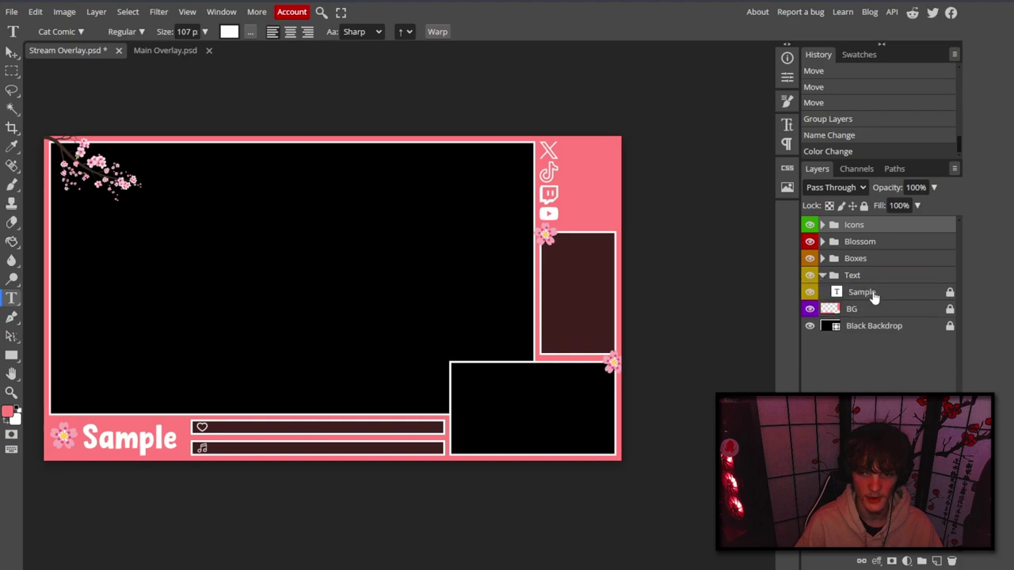
{"action": "left_click", "coordinate": [861, 292]}
{"action": "key", "text": "ctrl+j"}
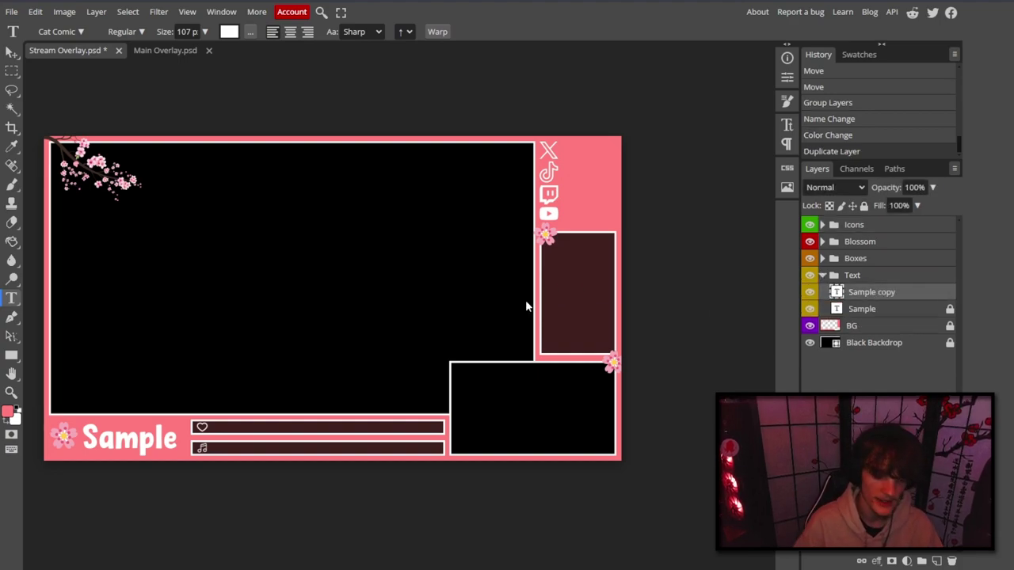
{"action": "left_click", "coordinate": [12, 52]}
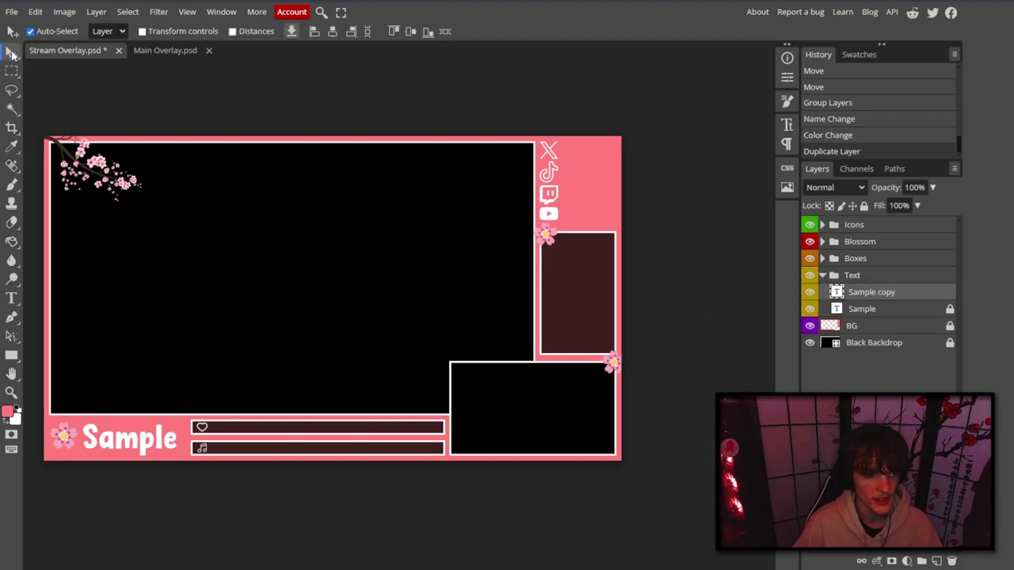
{"action": "left_click_drag", "start_coordinate": [146, 440], "coordinate": [560, 188]}
{"action": "left_click", "coordinate": [12, 298]}
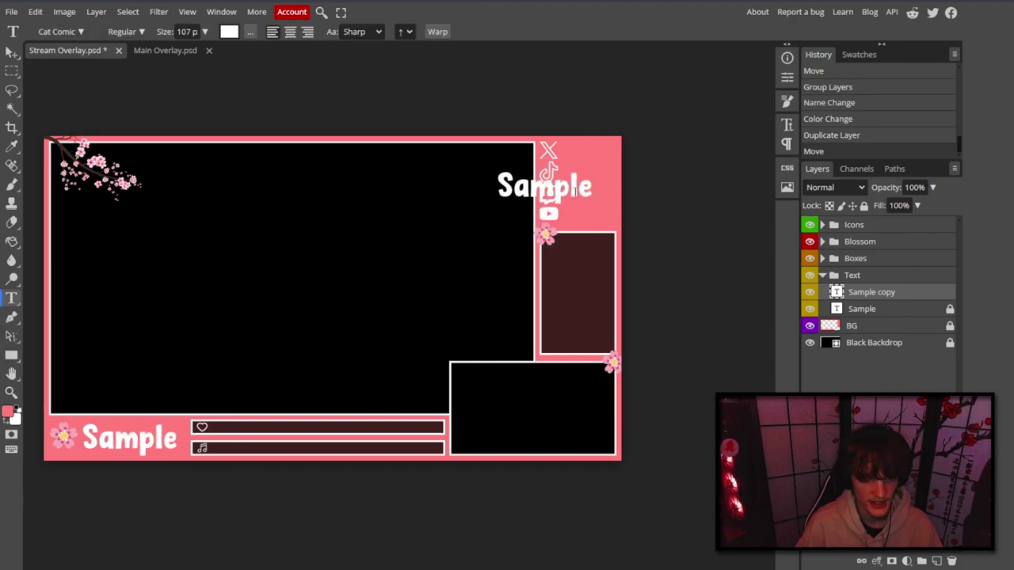
Set the copied Sample text's size to 49 px and place it beside the X logo.
{"action": "double_click", "coordinate": [551, 165]}
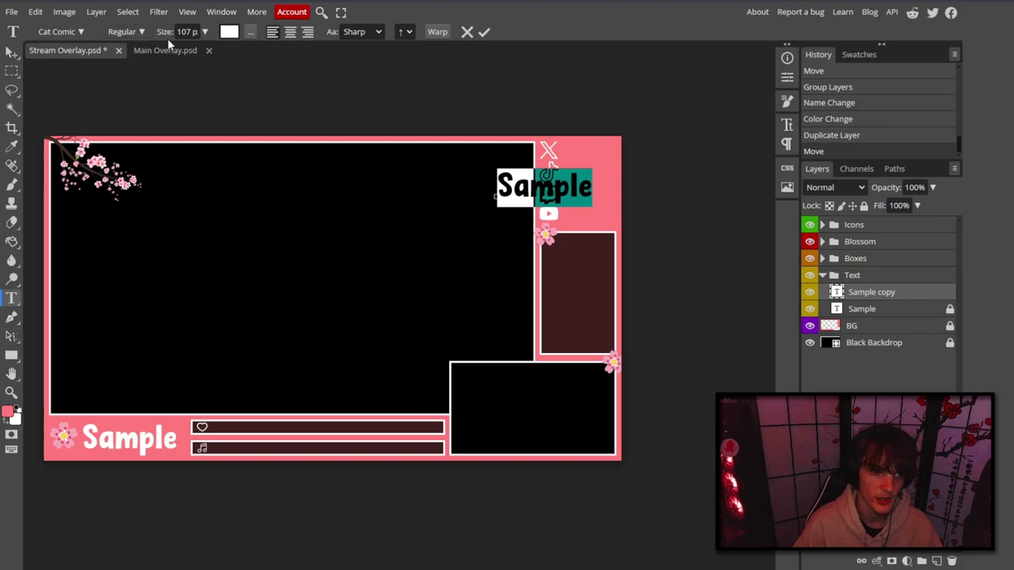
{"action": "left_click", "coordinate": [205, 32]}
{"action": "left_click_drag", "start_coordinate": [202, 51], "coordinate": [176, 50]}
{"action": "left_click", "coordinate": [12, 50]}
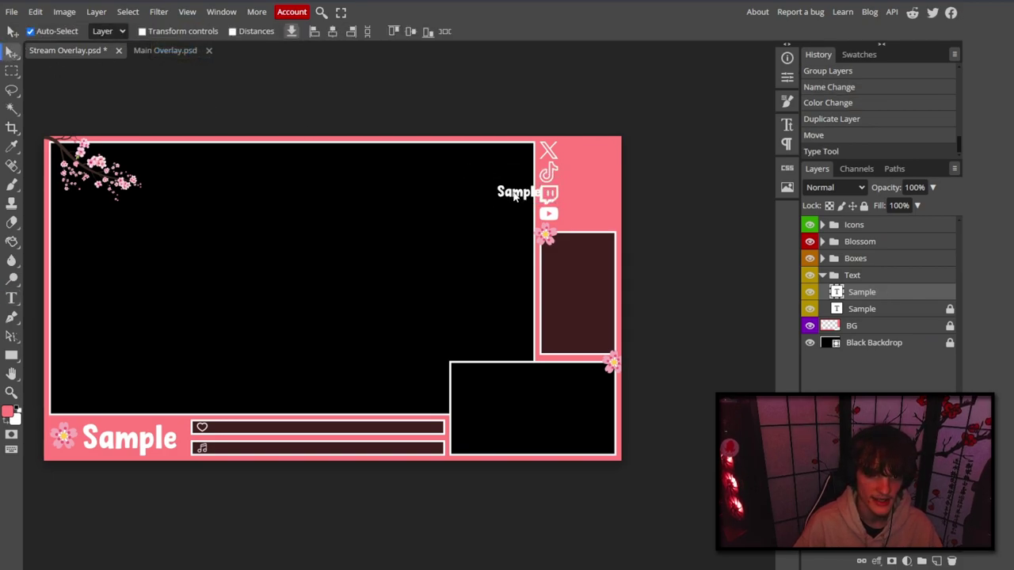
{"action": "left_click_drag", "start_coordinate": [514, 197], "coordinate": [581, 155]}
Append a 9 to the Sample label beside the X logo and change its font to Pentol Handwriting.
{"action": "scroll", "coordinate": [590, 182], "scroll_direction": "up", "scroll_amount": 3}
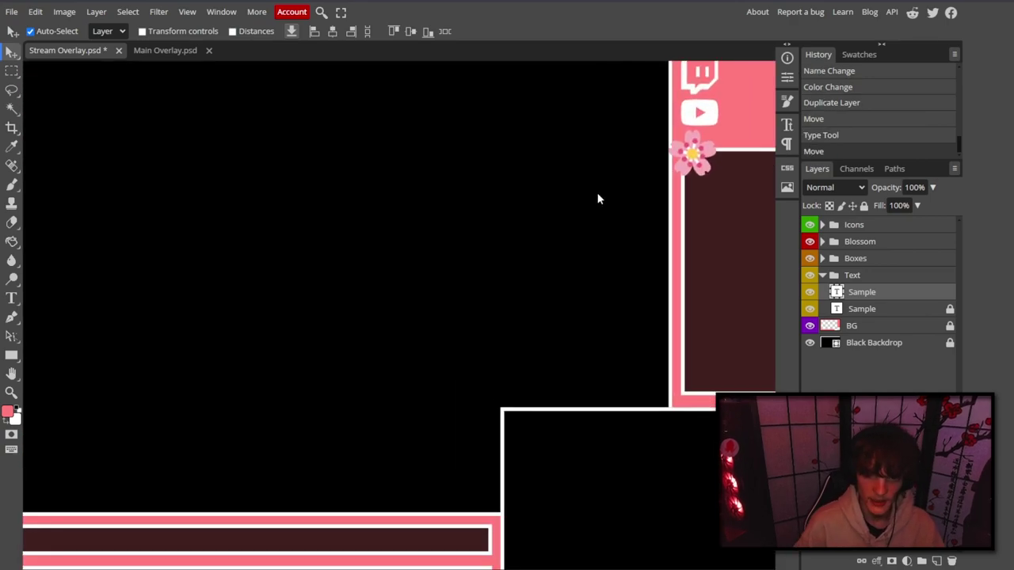
{"action": "scroll", "coordinate": [602, 202], "scroll_direction": "right", "scroll_amount": 4}
{"action": "scroll", "coordinate": [554, 229], "scroll_direction": "up", "scroll_amount": 4}
{"action": "scroll", "coordinate": [246, 235], "scroll_direction": "down", "scroll_amount": 3}
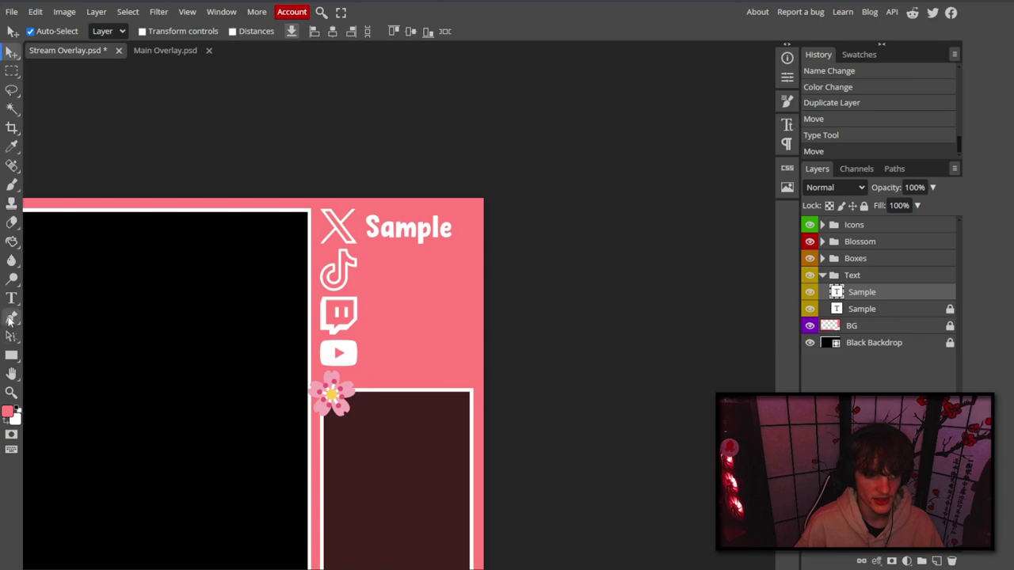
{"action": "key", "text": "t"}
{"action": "left_click", "coordinate": [446, 229]}
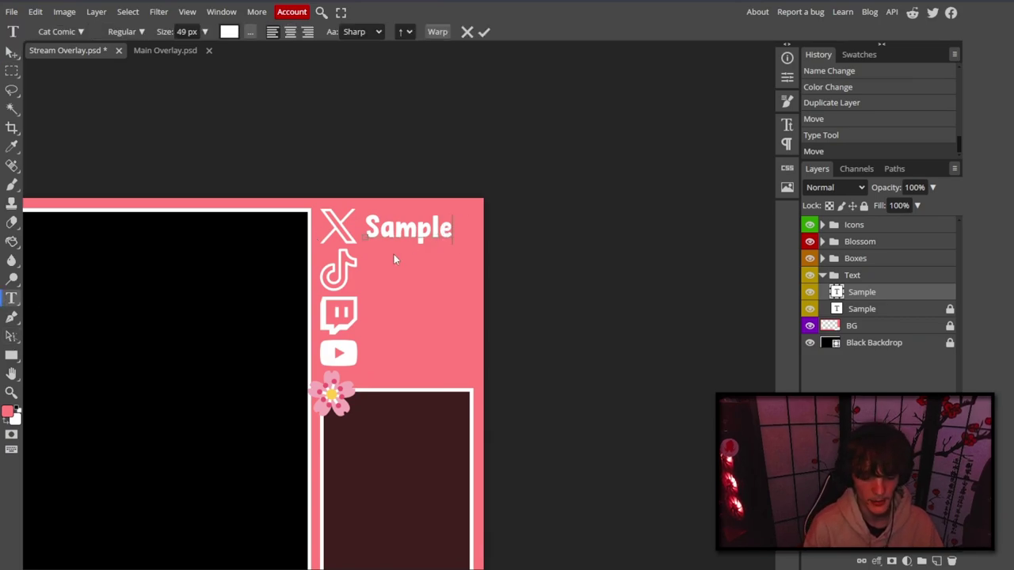
{"action": "type", "text": "9"}
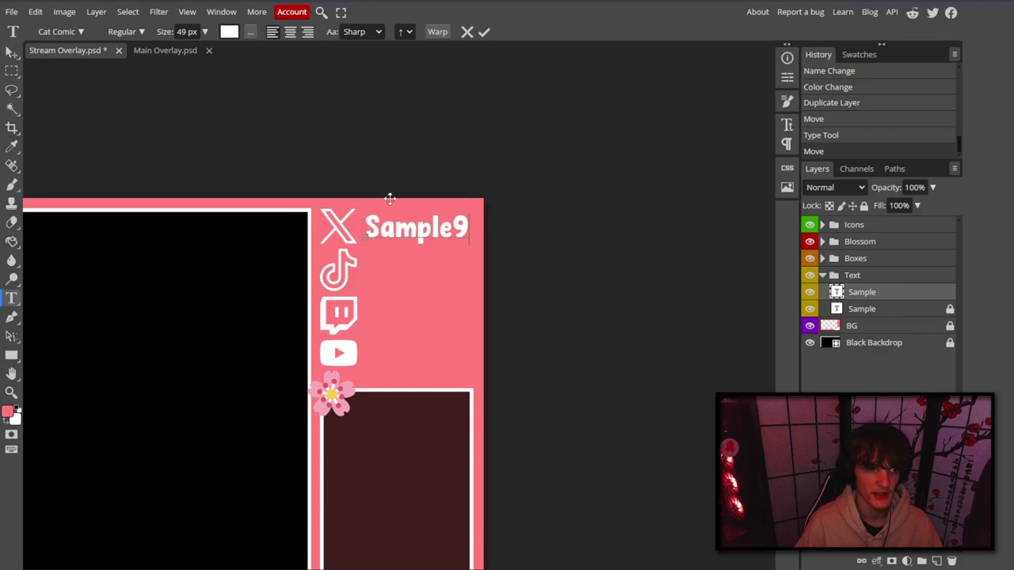
{"action": "double_click", "coordinate": [421, 232]}
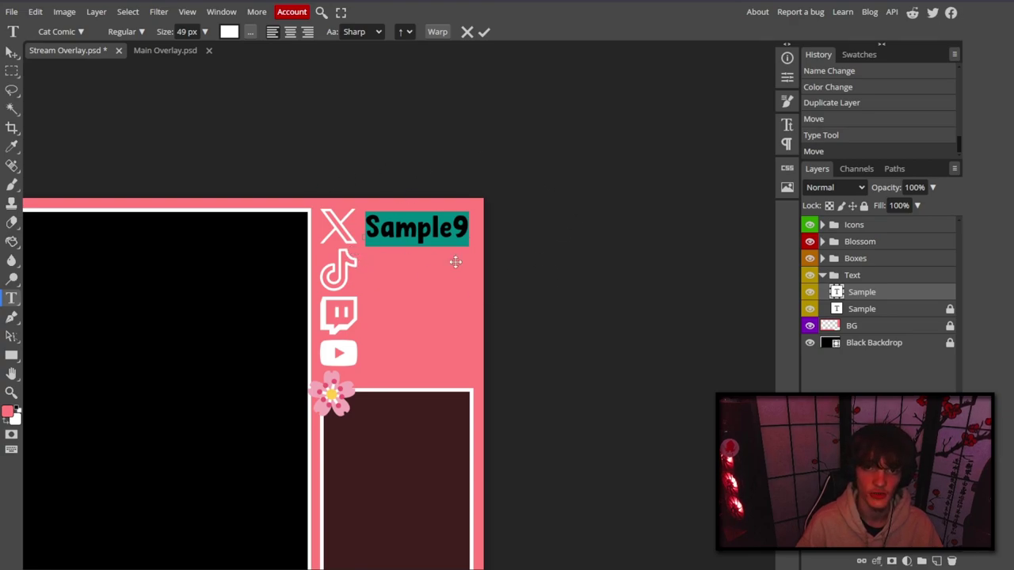
{"action": "left_click", "coordinate": [59, 33]}
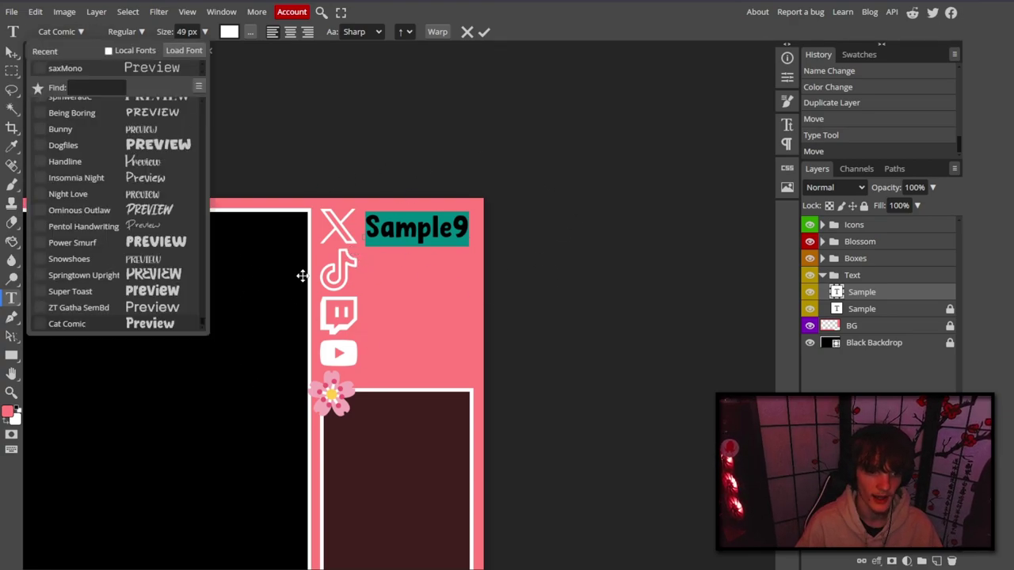
{"action": "left_click", "coordinate": [147, 233]}
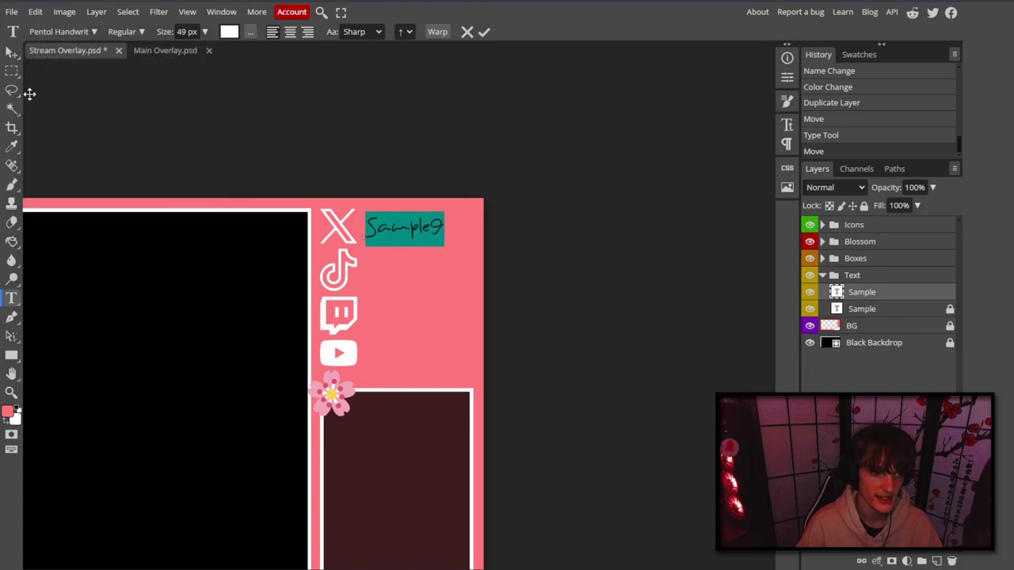
{"action": "left_click", "coordinate": [12, 51]}
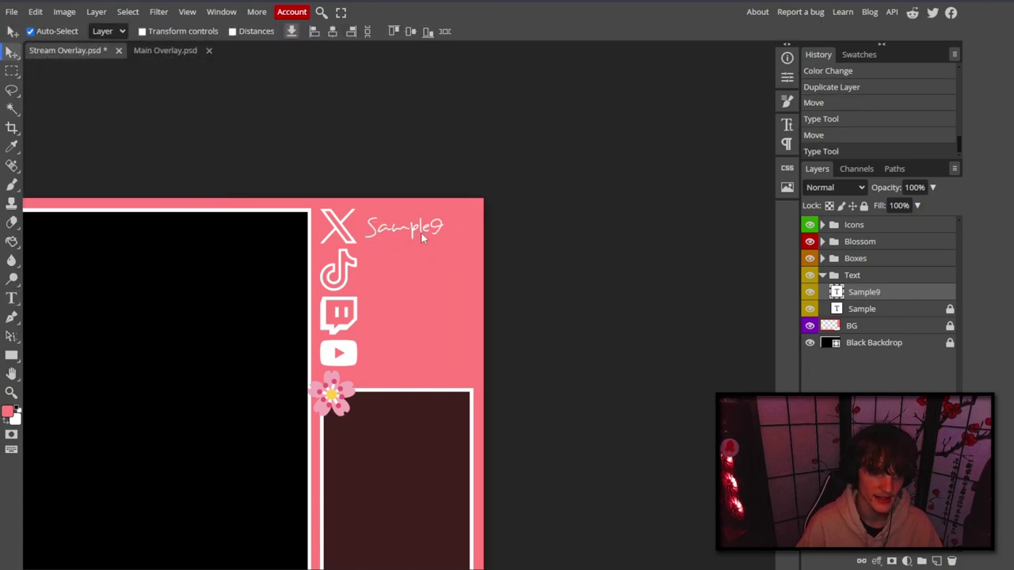
Enlarge the Sample9 label beside the X logo to 61 px.
{"action": "left_click", "coordinate": [11, 298]}
{"action": "double_click", "coordinate": [408, 230]}
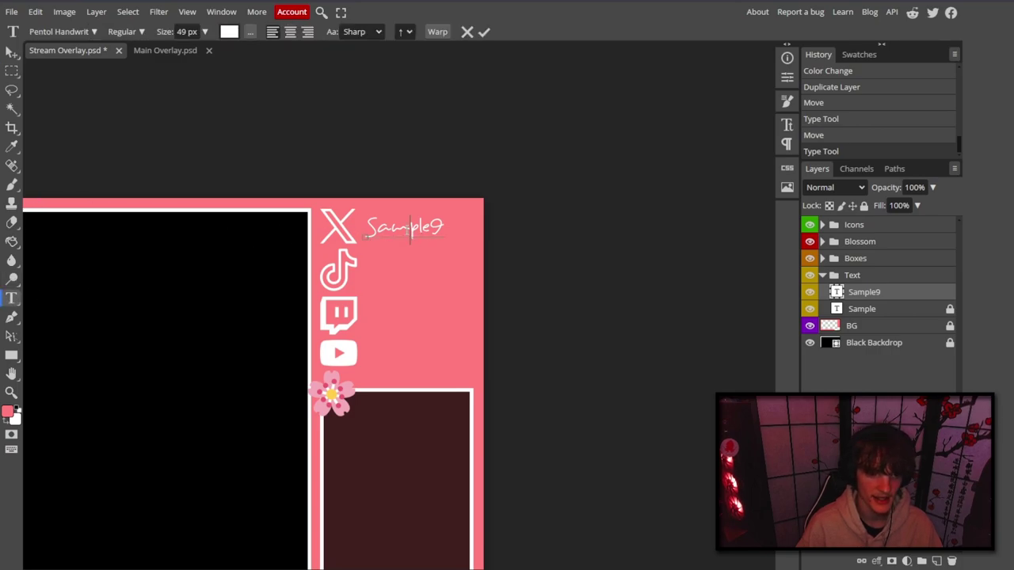
{"action": "left_click", "coordinate": [204, 32]}
{"action": "left_click_drag", "start_coordinate": [184, 51], "coordinate": [192, 53]}
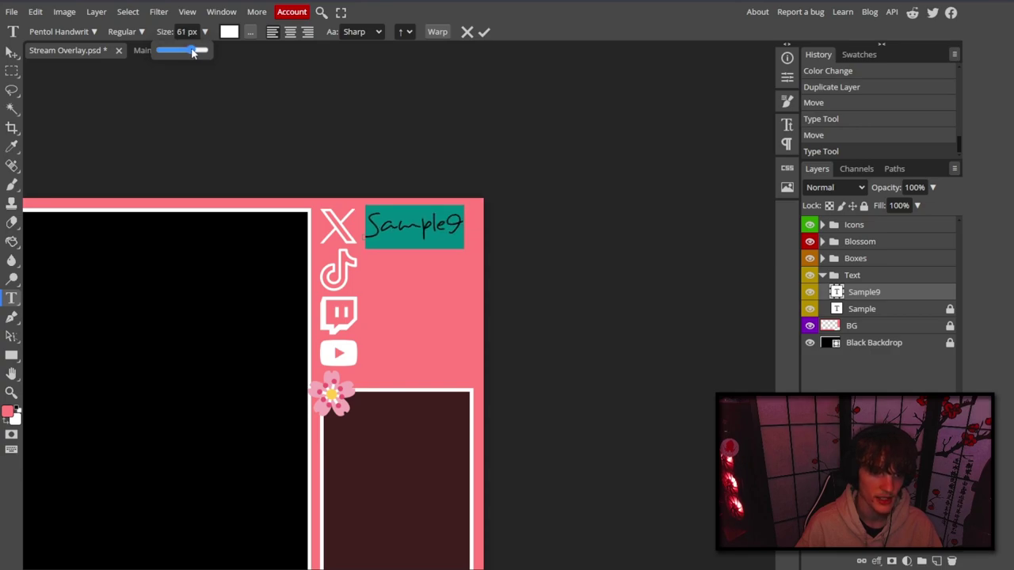
{"action": "left_click", "coordinate": [12, 50]}
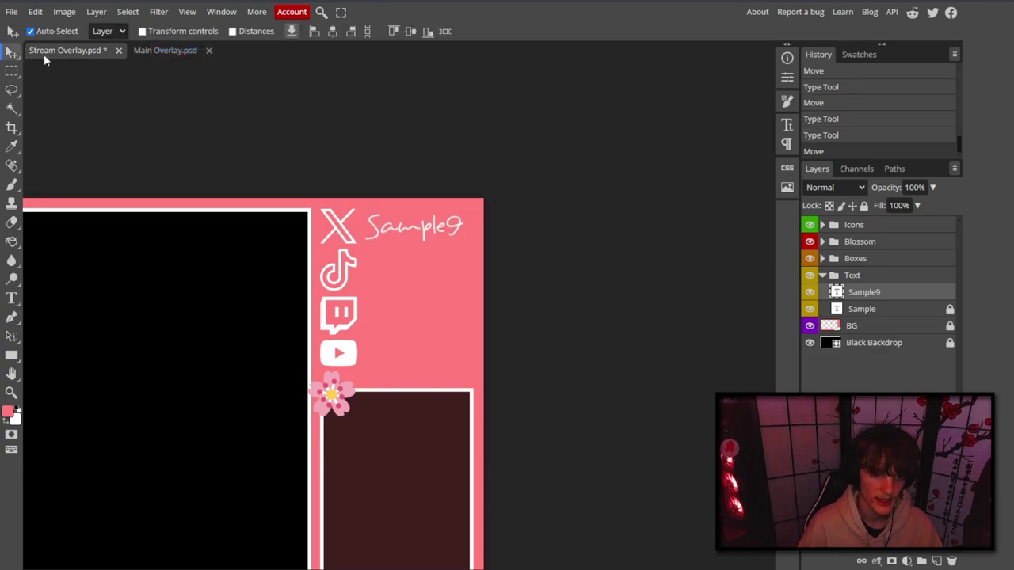
Duplicate the Sample9 text layer and move the copy straight down beside the Tik Tok logo.
{"action": "scroll", "coordinate": [398, 210], "scroll_direction": "up", "scroll_amount": 3}
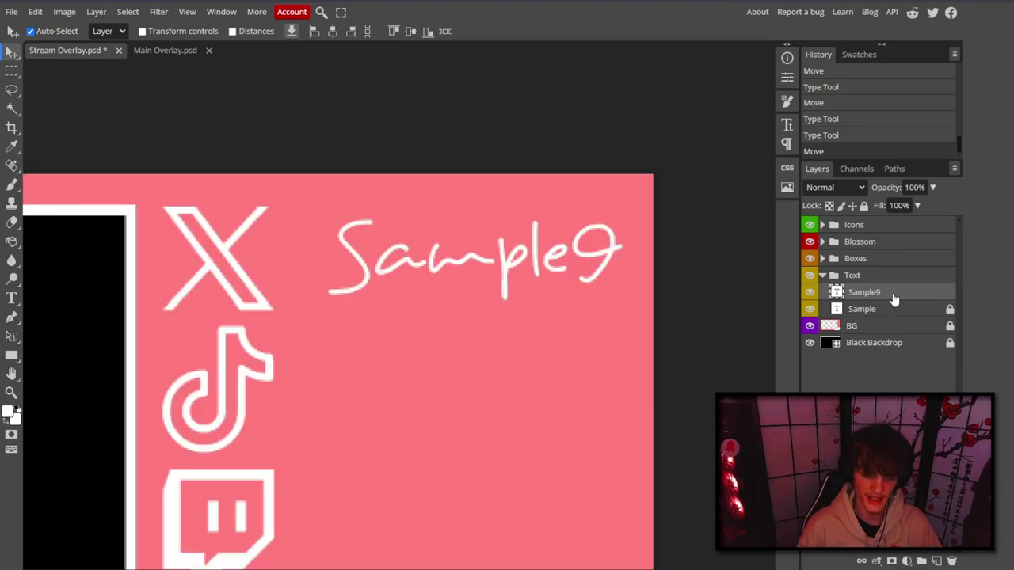
{"action": "key", "text": "ctrl+j"}
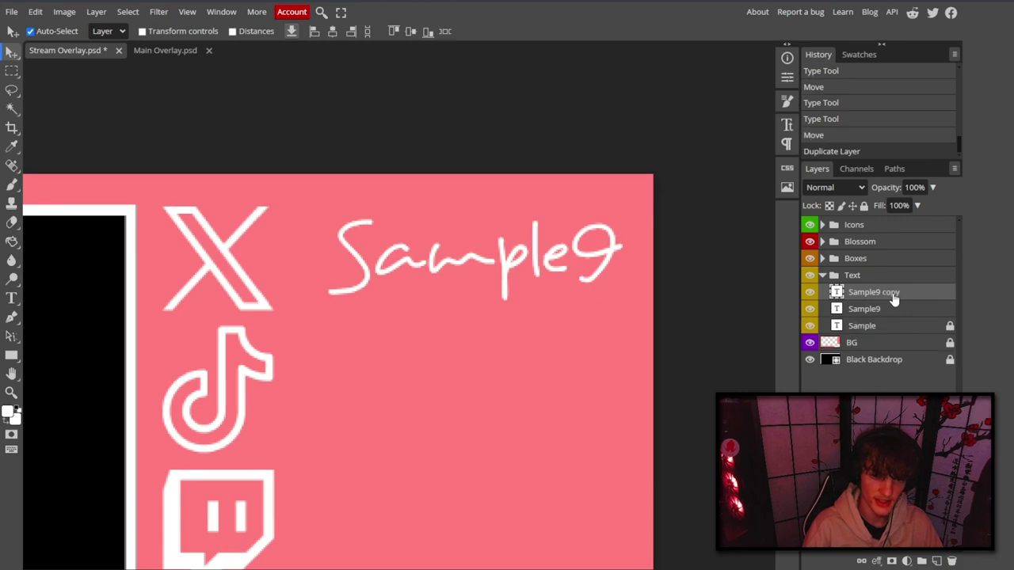
{"action": "key", "text": "shift+Down"}
{"action": "key", "text": "shift+Down"}
{"action": "key", "text": "shift+Down"}
{"action": "key", "text": "shift+Down"}
{"action": "key", "text": "shift+Down"}
{"action": "key", "text": "shift+Down"}
{"action": "key", "text": "shift+Down"}
{"action": "key", "text": "shift+Down"}
{"action": "key", "text": "shift+Down"}
{"action": "key", "text": "shift+Down"}
{"action": "key", "text": "shift+Down"}
{"action": "key", "text": "shift+Down"}
{"action": "key", "text": "shift+Down"}
{"action": "key", "text": "shift+Down"}
{"action": "key", "text": "shift+Down"}
{"action": "key", "text": "shift+Down"}
{"action": "key", "text": "shift+Down"}
{"action": "key", "text": "shift+Down"}
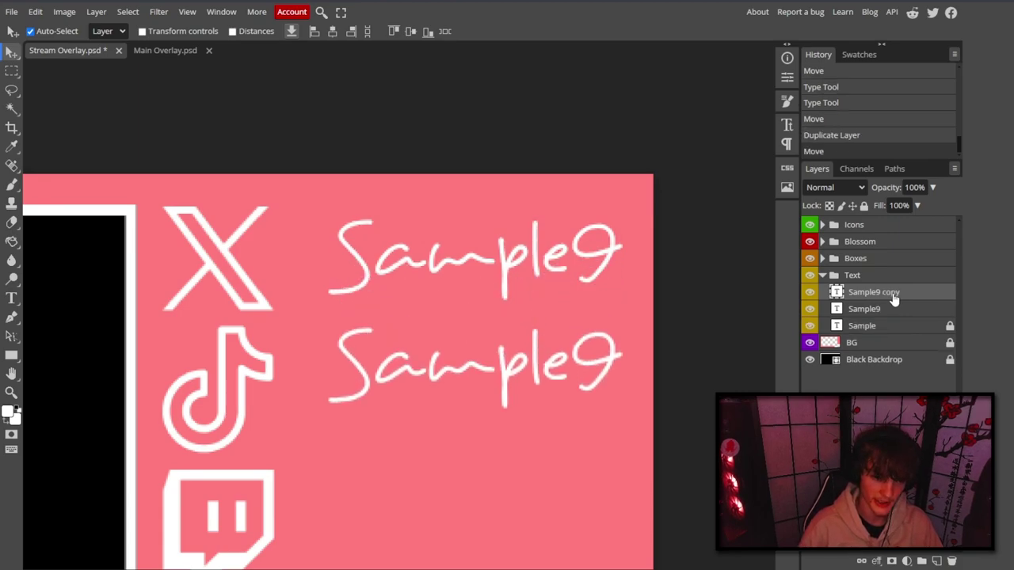
{"action": "key", "text": "shift+Up"}
{"action": "key", "text": "shift+Up"}
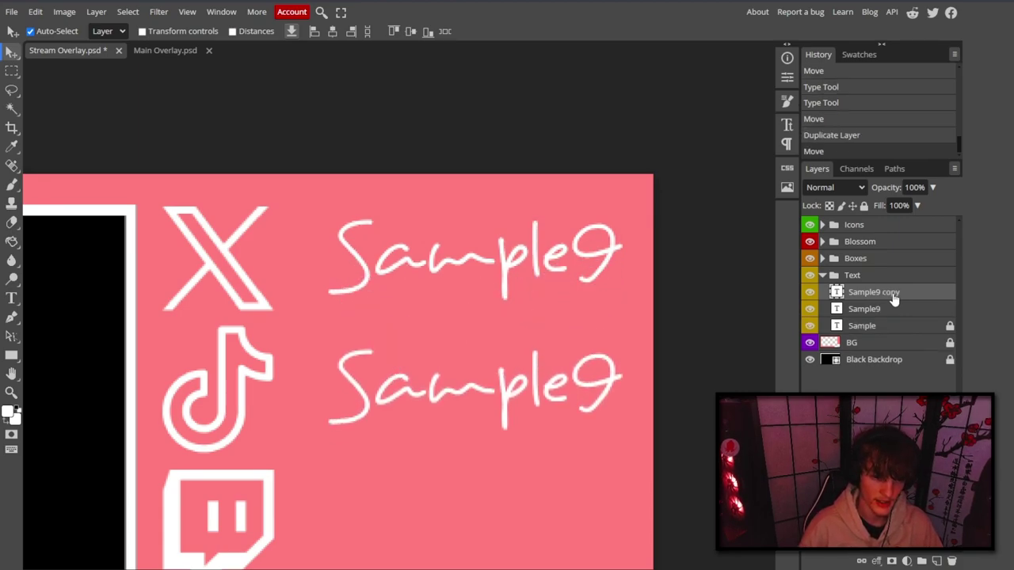
Replace the text of the copied label beside the Tik Tok logo with SocialW.
{"action": "left_click", "coordinate": [11, 297]}
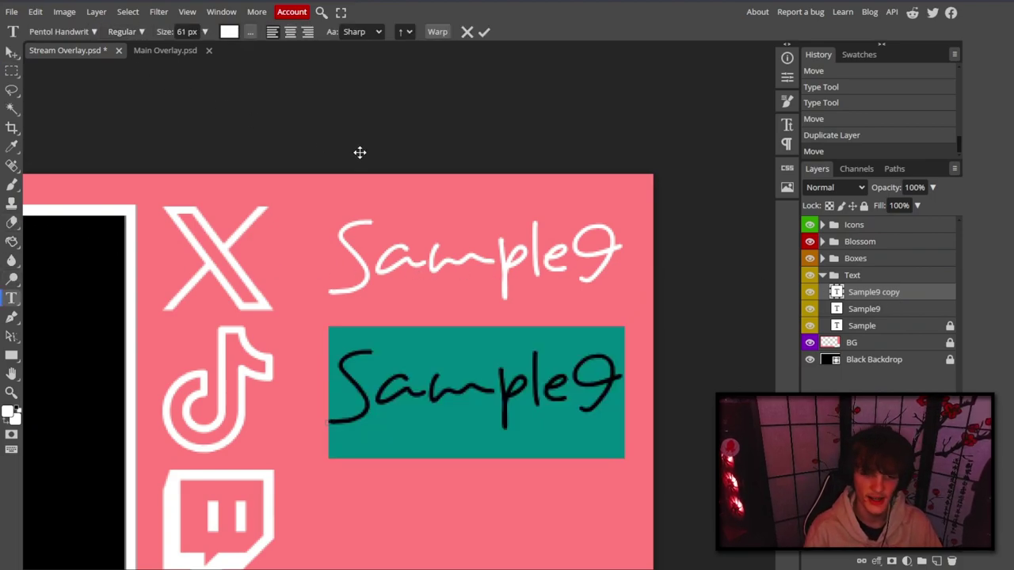
{"action": "type", "text": "Soci"}
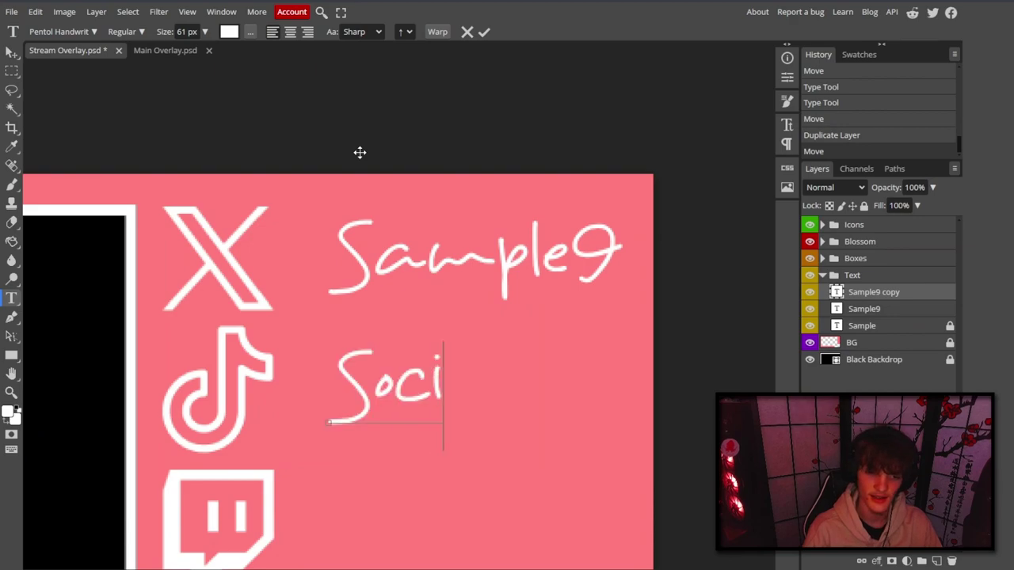
{"action": "type", "text": "alW"}
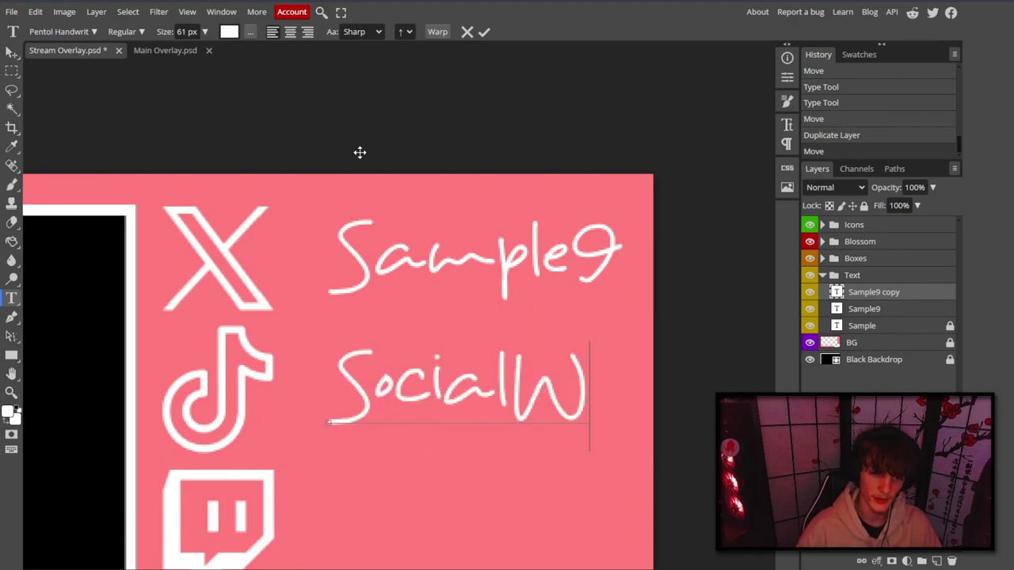
{"action": "key", "text": "Escape"}
{"action": "key", "text": "v"}
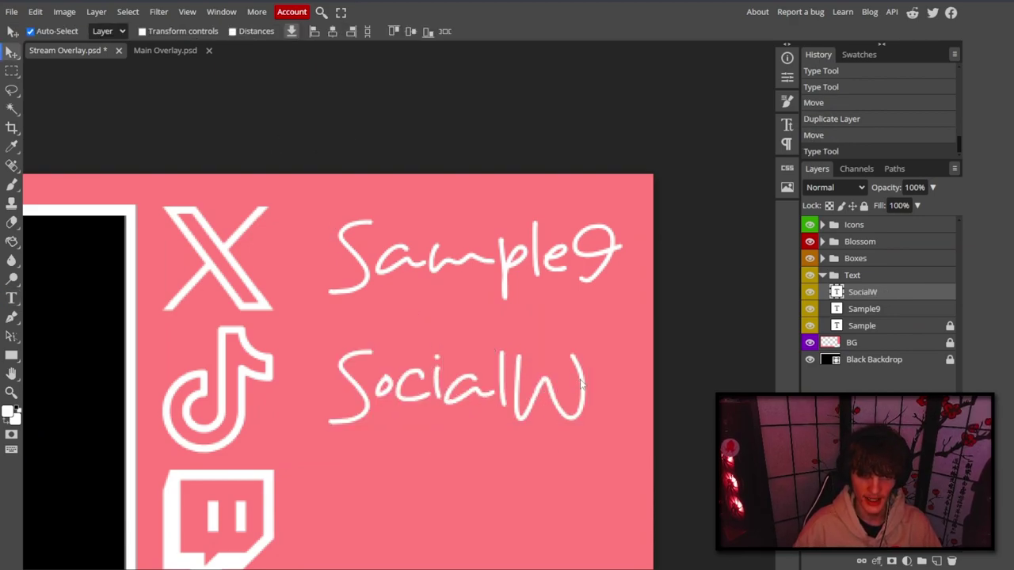
Align the SocialW label's right edge with the Sample9 label by overlaying them, and return it beside the Tik Tok logo.
{"action": "key", "text": "shift+Up"}
{"action": "key", "text": "shift+Up"}
{"action": "key", "text": "shift+Up"}
{"action": "key", "text": "shift+Up"}
{"action": "key", "text": "shift+Up"}
{"action": "key", "text": "shift+Up"}
{"action": "key", "text": "shift+Up"}
{"action": "key", "text": "shift+Up"}
{"action": "key", "text": "shift+Up"}
{"action": "key", "text": "shift+Up"}
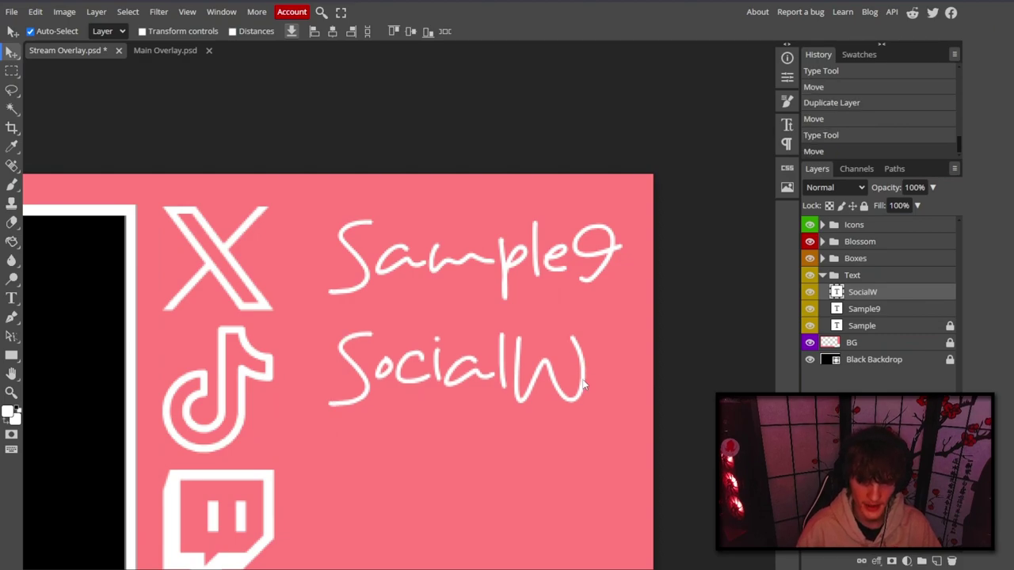
{"action": "key", "text": "shift+Down"}
{"action": "key", "text": "shift+Down"}
{"action": "key", "text": "shift+Down"}
{"action": "key", "text": "shift+Right"}
{"action": "key", "text": "shift+Right"}
{"action": "key", "text": "shift+Right"}
{"action": "key", "text": "shift+Right"}
{"action": "key", "text": "shift+Right"}
{"action": "key", "text": "shift+Right"}
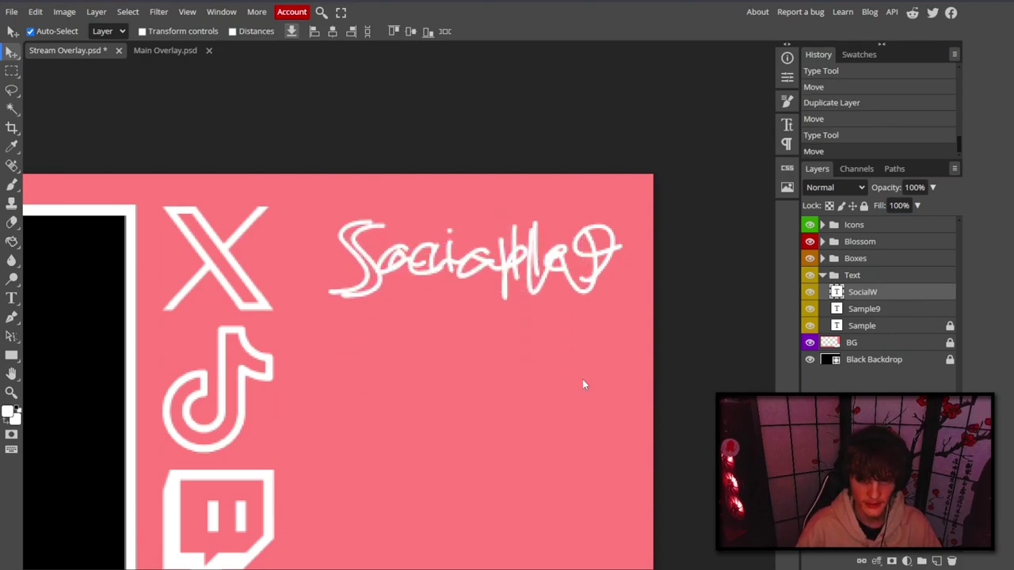
{"action": "key", "text": "shift+Right"}
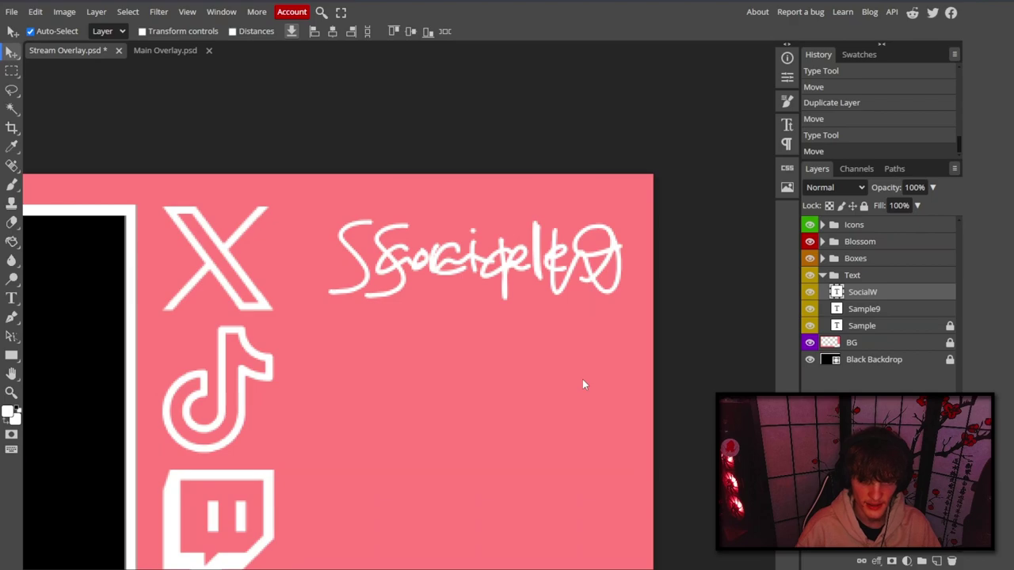
{"action": "key", "text": "shift+Down"}
{"action": "key", "text": "shift+Down"}
{"action": "key", "text": "shift+Down"}
{"action": "key", "text": "shift+Down"}
{"action": "key", "text": "shift+Down"}
{"action": "key", "text": "shift+Down"}
{"action": "key", "text": "shift+Down"}
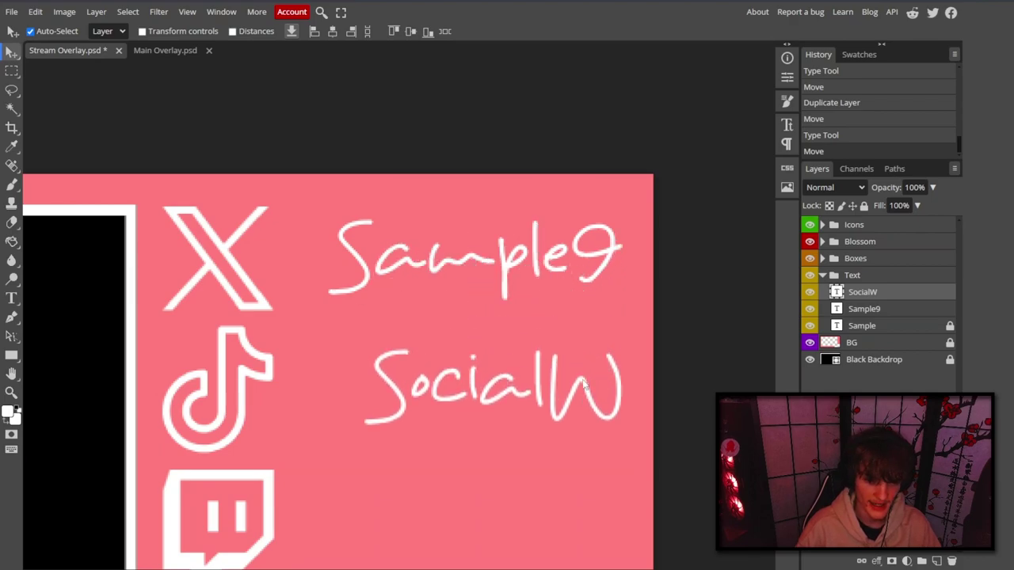
Duplicate the SocialW text layer and move the copy straight down beside the Twitch logo.
{"action": "scroll", "coordinate": [595, 406], "scroll_direction": "down", "scroll_amount": 5}
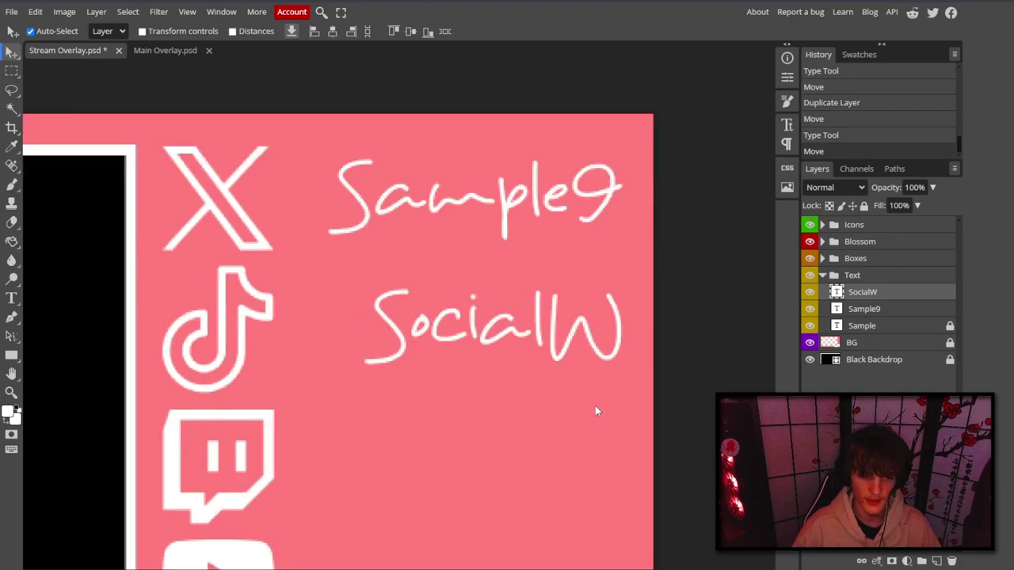
{"action": "key", "text": "ctrl+j"}
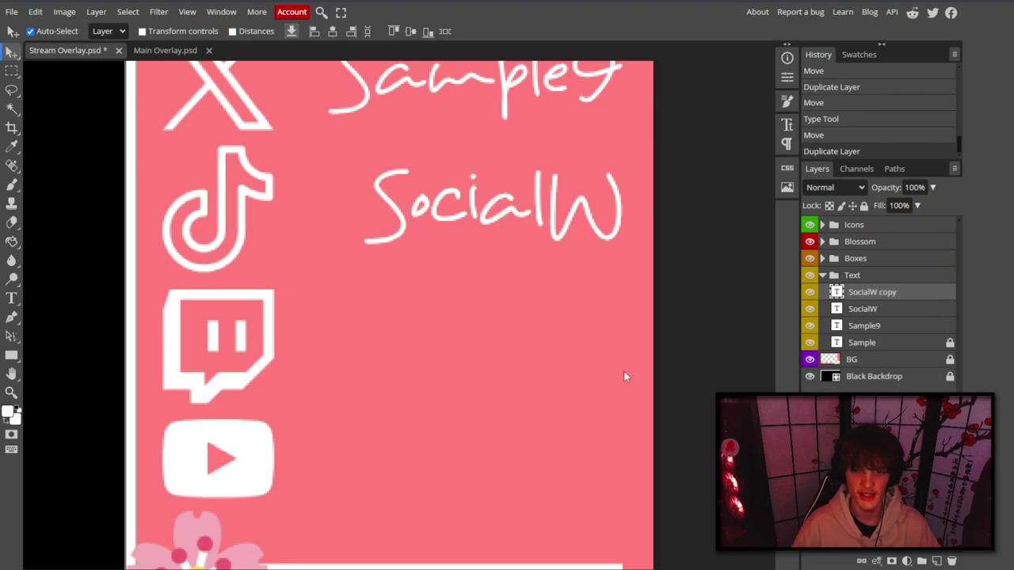
{"action": "key", "text": "shift+Down"}
{"action": "key", "text": "shift+Down"}
{"action": "key", "text": "shift+Down"}
{"action": "key", "text": "shift+Down"}
{"action": "key", "text": "shift+Down"}
{"action": "key", "text": "shift+Down"}
{"action": "key", "text": "shift+Down"}
{"action": "key", "text": "shift+Down"}
{"action": "key", "text": "shift+Down"}
{"action": "key", "text": "shift+Down"}
{"action": "key", "text": "shift+Down"}
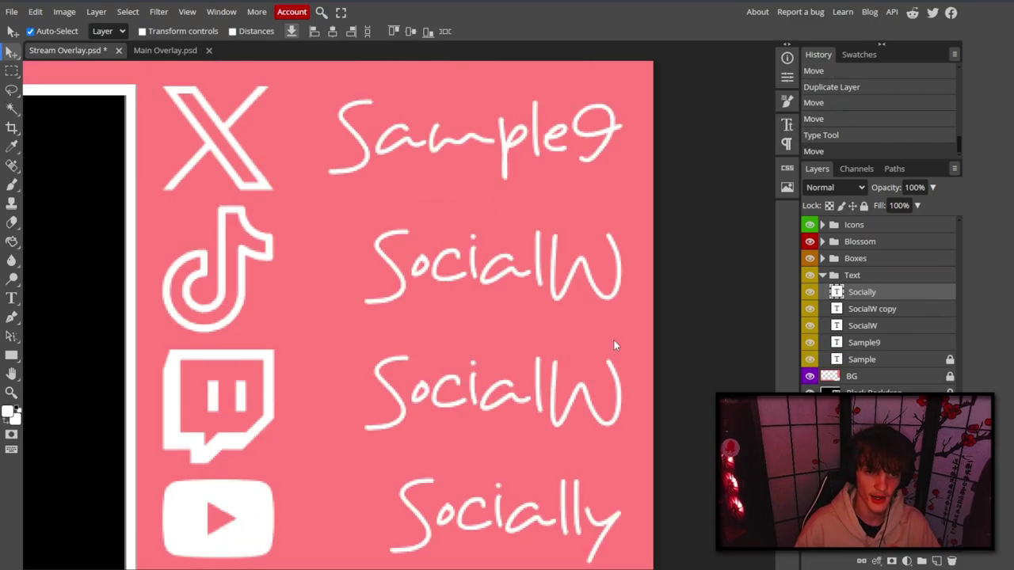
Select the Socially, SocialW copy, SocialW and Sample9 layers together and shift the labels left over the social logos.
{"action": "scroll", "coordinate": [614, 339], "scroll_direction": "down", "scroll_amount": 1}
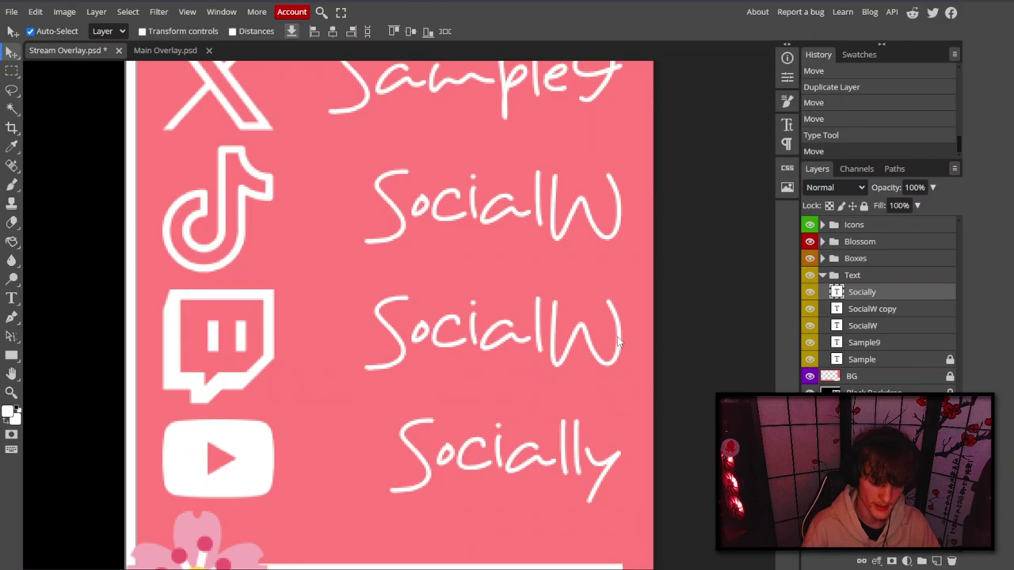
{"action": "key", "text": "ctrl+minus"}
{"action": "key", "text": "ctrl+minus"}
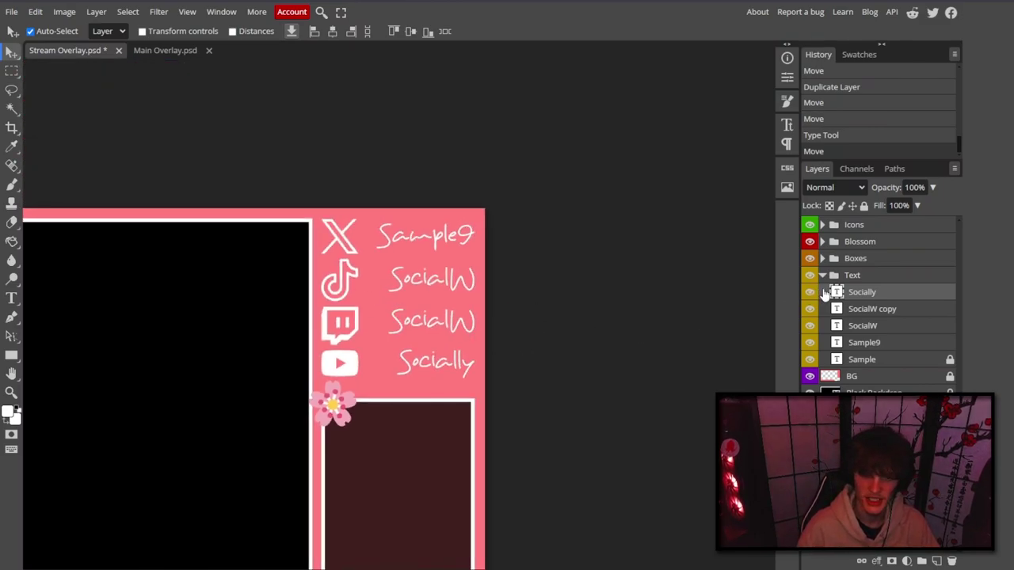
{"action": "left_click", "coordinate": [884, 346], "text": "shift"}
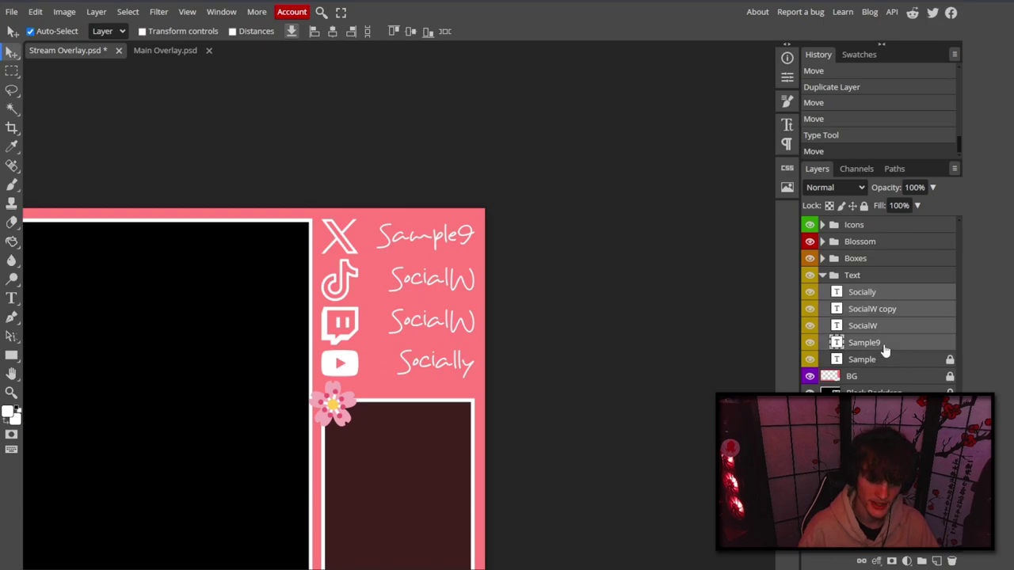
{"action": "key", "text": "shift+Left"}
{"action": "key", "text": "shift+Left"}
{"action": "key", "text": "shift+Left"}
{"action": "key", "text": "shift+Left"}
{"action": "key", "text": "shift+Left"}
{"action": "key", "text": "shift+Left"}
{"action": "key", "text": "shift+Left"}
{"action": "key", "text": "shift+Left"}
{"action": "key", "text": "shift+Left"}
{"action": "key", "text": "shift+Left"}
{"action": "key", "text": "shift+Left"}
{"action": "key", "text": "shift+Left"}
{"action": "key", "text": "shift+Left"}
{"action": "key", "text": "shift+Left"}
{"action": "key", "text": "shift+Left"}
{"action": "key", "text": "shift+Left"}
{"action": "key", "text": "shift+Left"}
{"action": "key", "text": "shift+Left"}
{"action": "key", "text": "shift+Left"}
{"action": "key", "text": "shift+Left"}
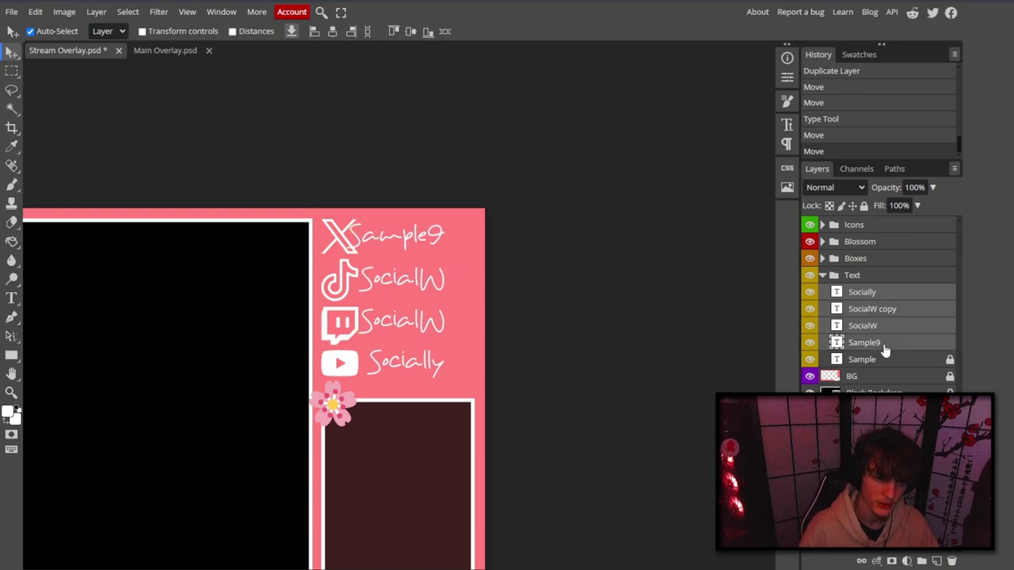
{"action": "key", "text": "shift+Left"}
Select the Twitch, X, Tik Tok and Youtube icon layers together and move them to the right of the handwritten labels.
{"action": "left_click", "coordinate": [903, 231]}
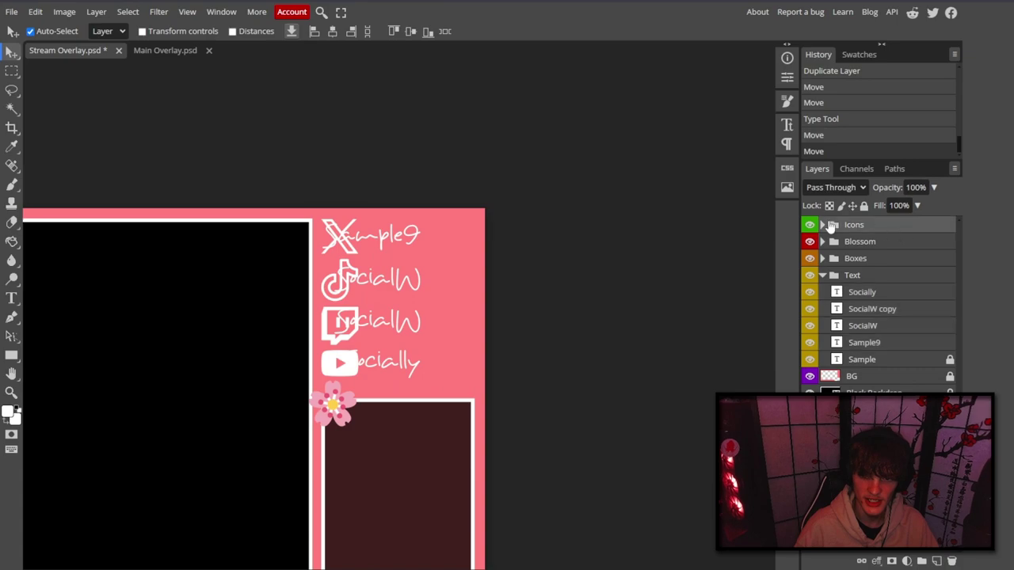
{"action": "left_click", "coordinate": [823, 225]}
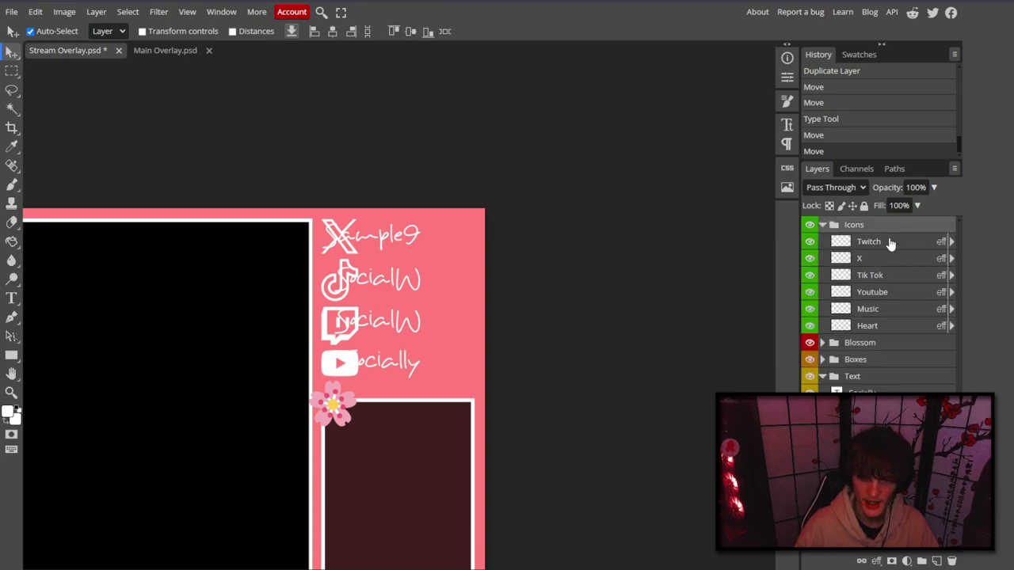
{"action": "left_click", "coordinate": [889, 243]}
{"action": "left_click", "coordinate": [888, 295], "text": "shift"}
{"action": "key", "text": "shift+Right"}
{"action": "key", "text": "shift+Right"}
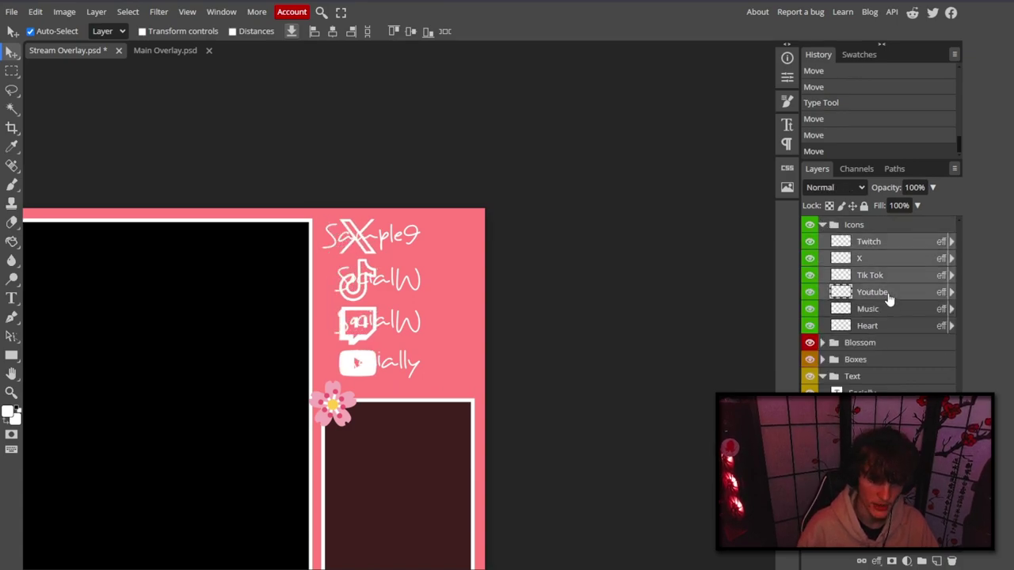
{"action": "key", "text": "shift+Right"}
{"action": "key", "text": "shift+Right"}
{"action": "key", "text": "shift+Right"}
{"action": "key", "text": "shift+Right"}
{"action": "key", "text": "shift+Right"}
{"action": "key", "text": "shift+Right"}
{"action": "key", "text": "shift+Right"}
{"action": "key", "text": "shift+Right"}
{"action": "key", "text": "shift+Right"}
{"action": "key", "text": "shift+Right"}
{"action": "key", "text": "shift+Right"}
{"action": "key", "text": "shift+Right"}
{"action": "key", "text": "shift+Right"}
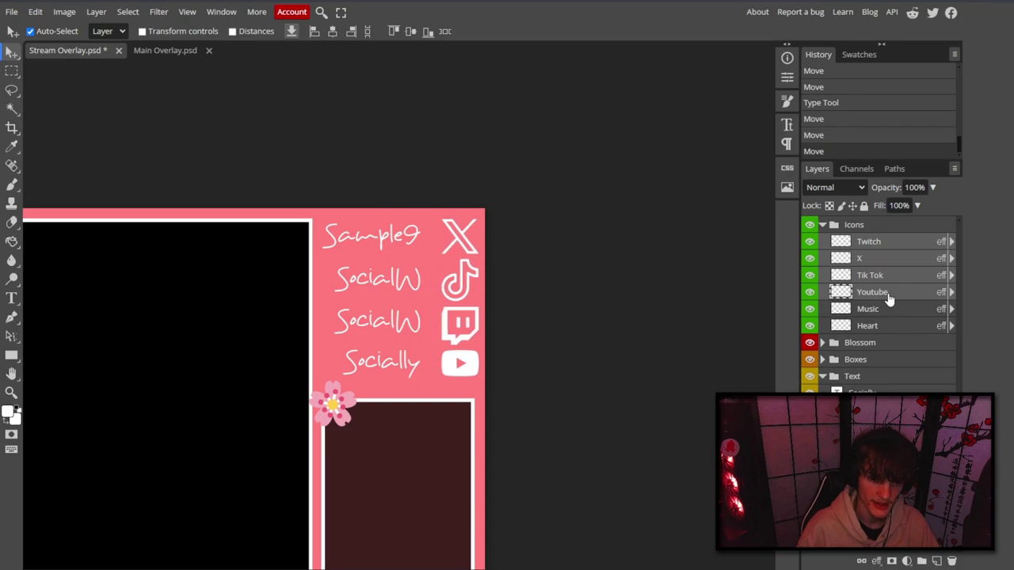
Nudge the four social logos left to line up with the chat box's right edge, and raise them slightly beside their labels.
{"action": "scroll", "coordinate": [409, 289], "scroll_direction": "up", "scroll_amount": 4}
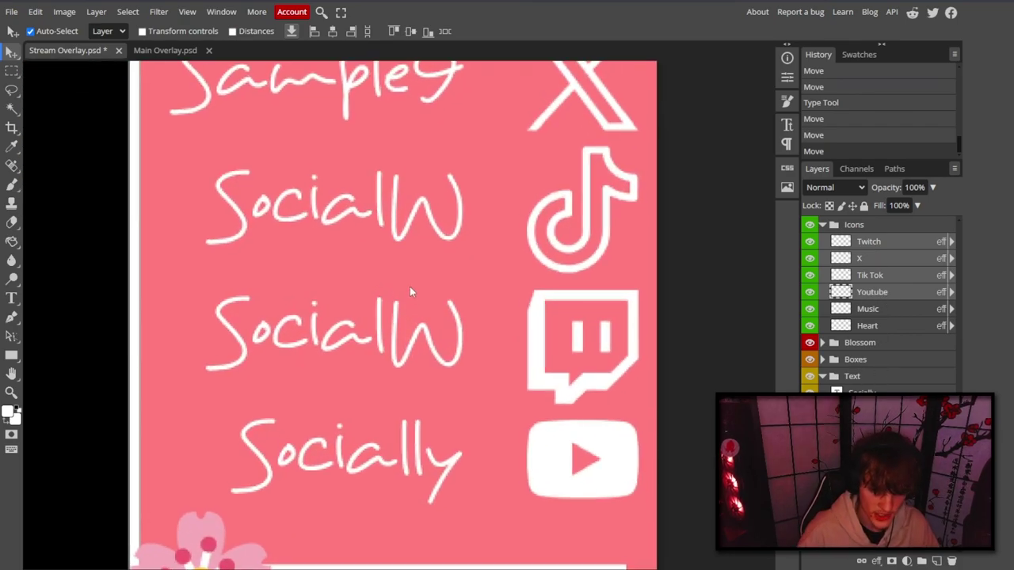
{"action": "key", "text": "Left"}
{"action": "key", "text": "Left"}
{"action": "key", "text": "Left"}
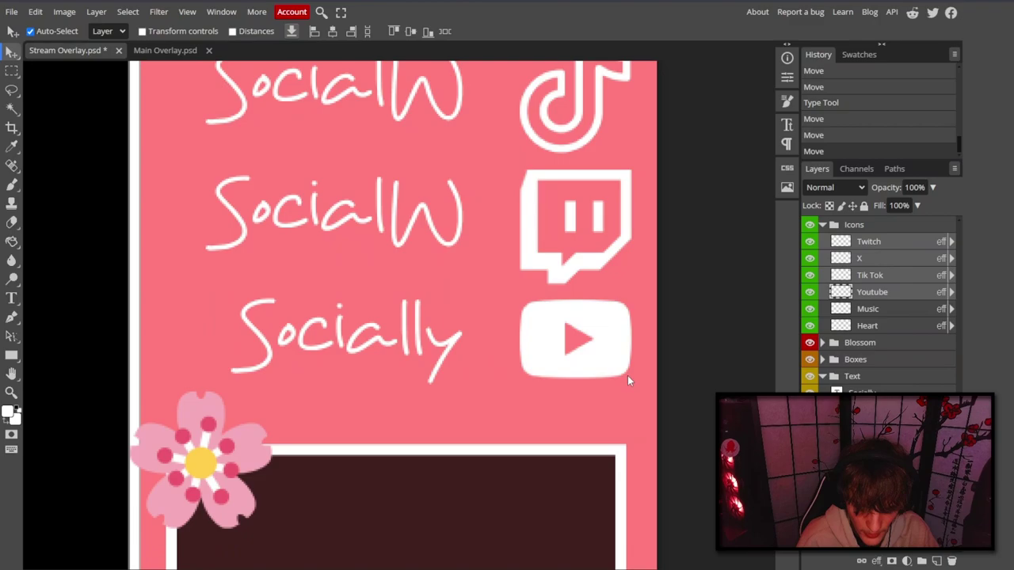
{"action": "key", "text": "shift+Down"}
{"action": "key", "text": "shift+Down"}
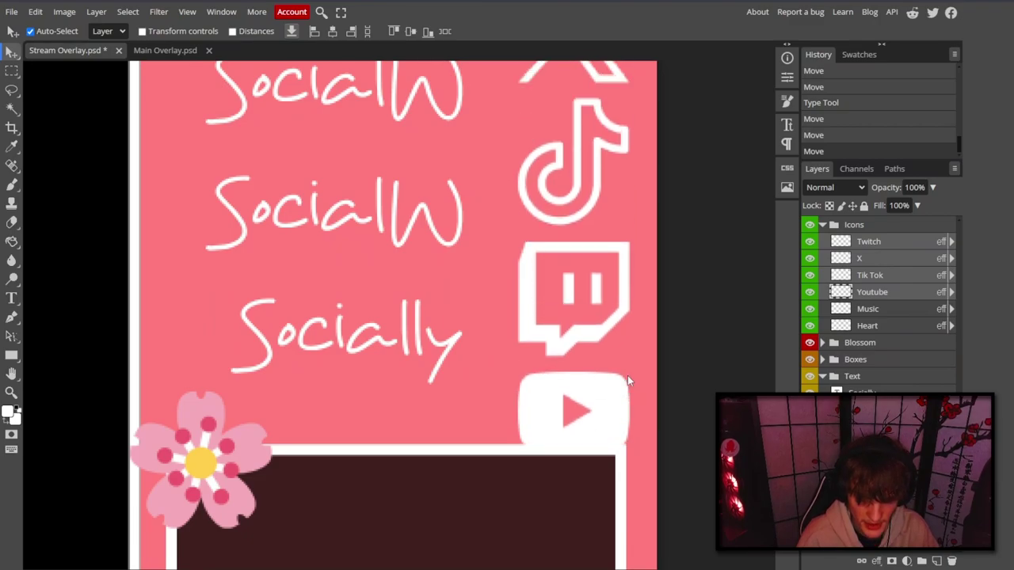
{"action": "key", "text": "Left"}
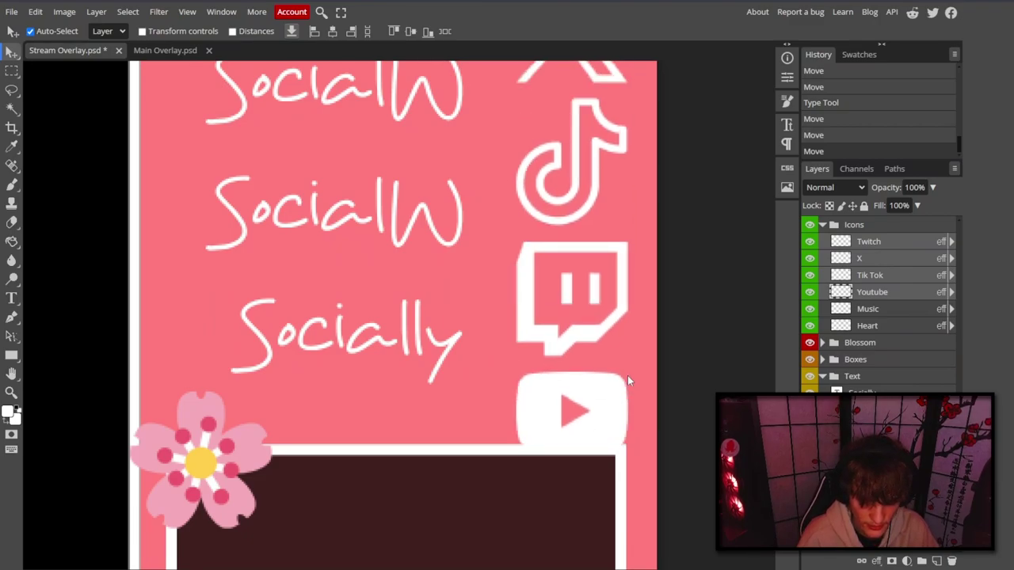
{"action": "key", "text": "Left"}
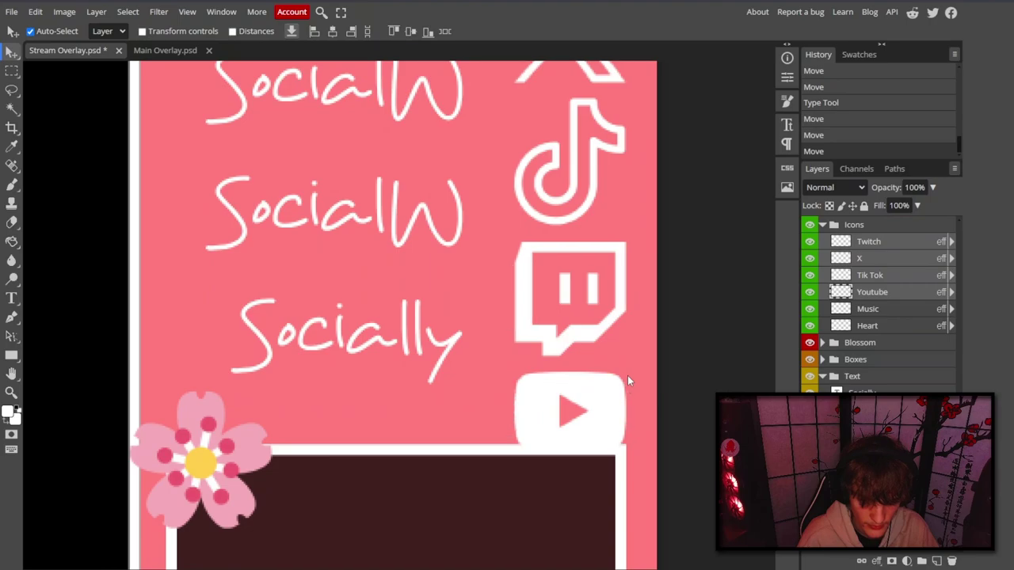
{"action": "key", "text": "shift+Up"}
{"action": "key", "text": "shift+Up"}
{"action": "key", "text": "shift+Up"}
{"action": "key", "text": "shift+Up"}
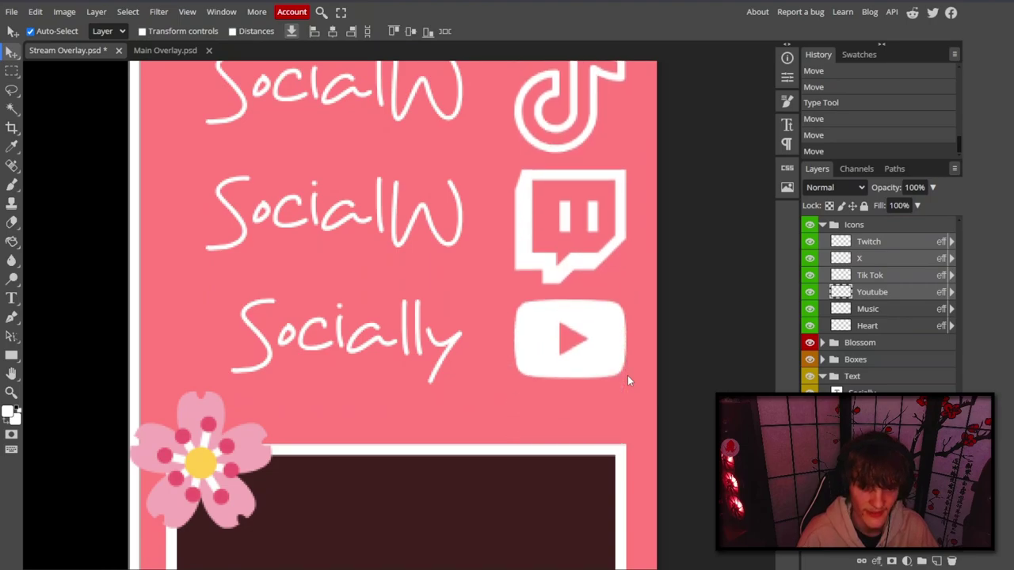
{"action": "scroll", "coordinate": [588, 360], "scroll_direction": "up", "scroll_amount": 2}
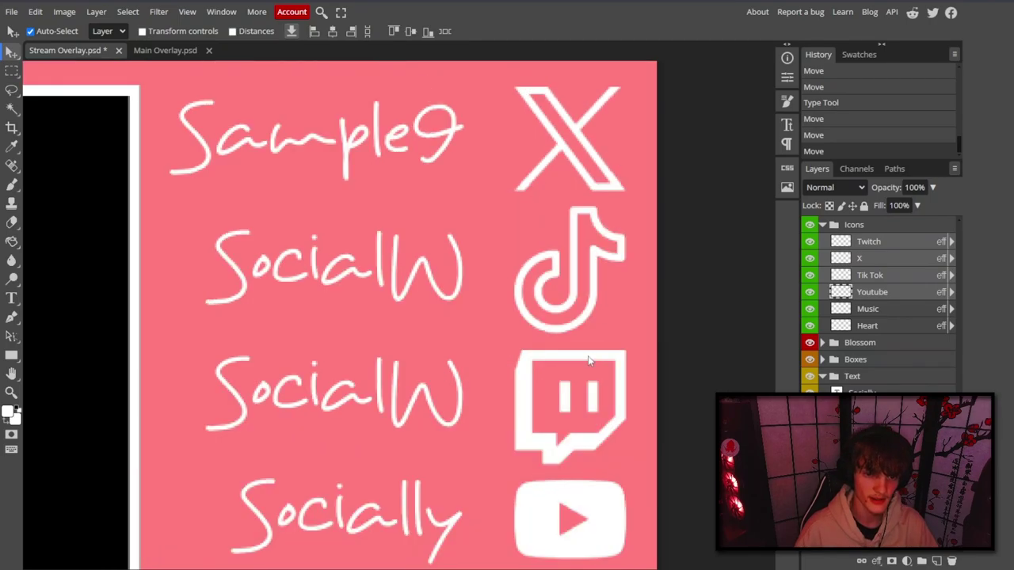
{"action": "key", "text": "Up"}
Select the four social text labels together and shift them right, closer to the logos.
{"action": "left_click", "coordinate": [863, 388]}
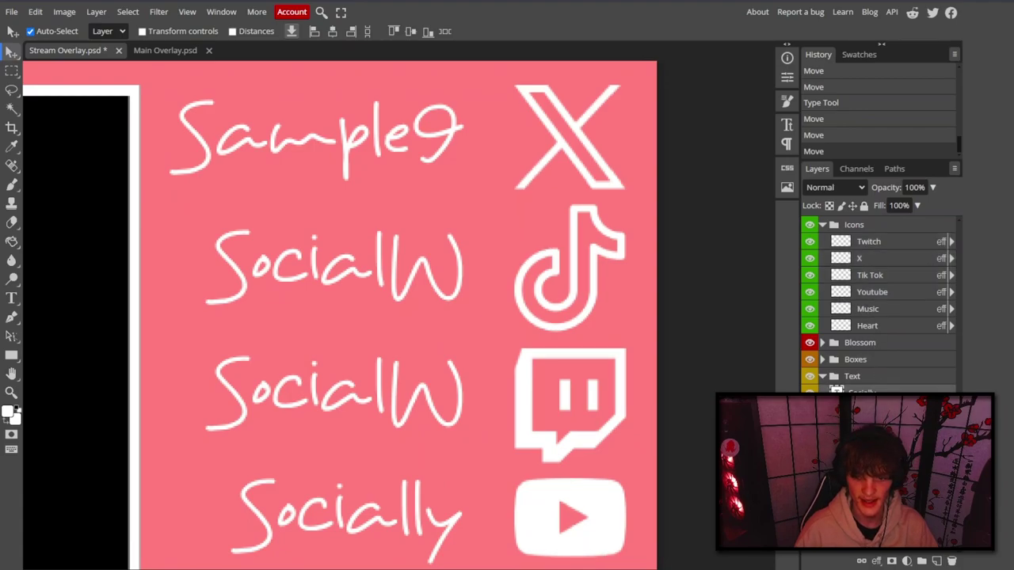
{"action": "key", "text": "shift+Right"}
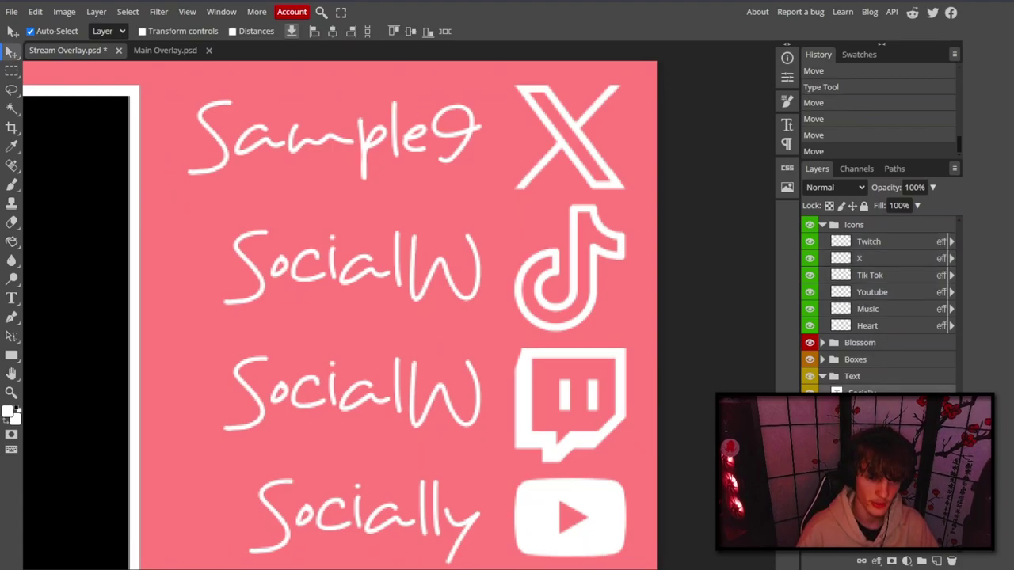
{"action": "scroll", "coordinate": [667, 381], "scroll_direction": "down", "scroll_amount": 3}
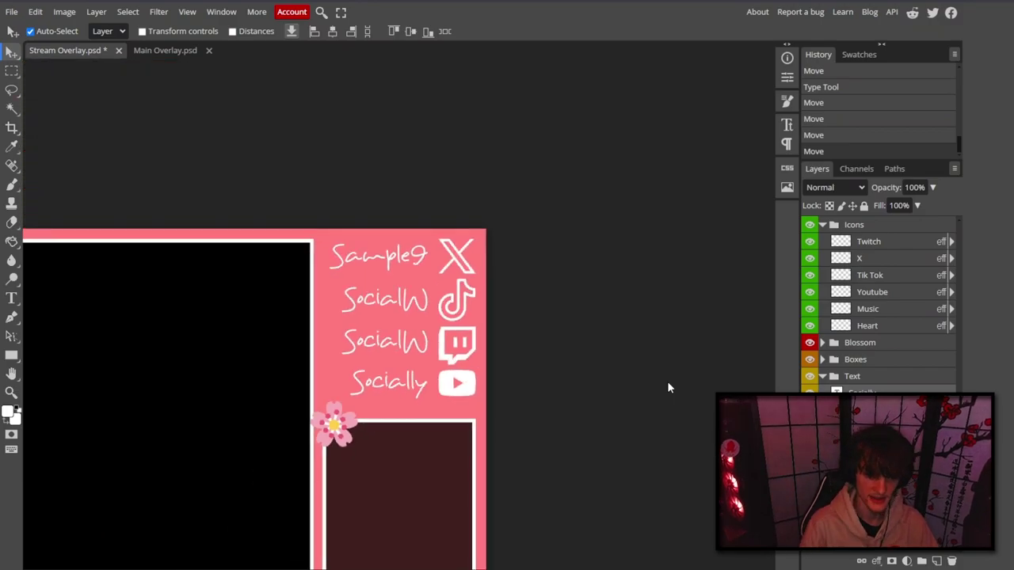
{"action": "scroll", "coordinate": [597, 347], "scroll_direction": "down", "scroll_amount": 2}
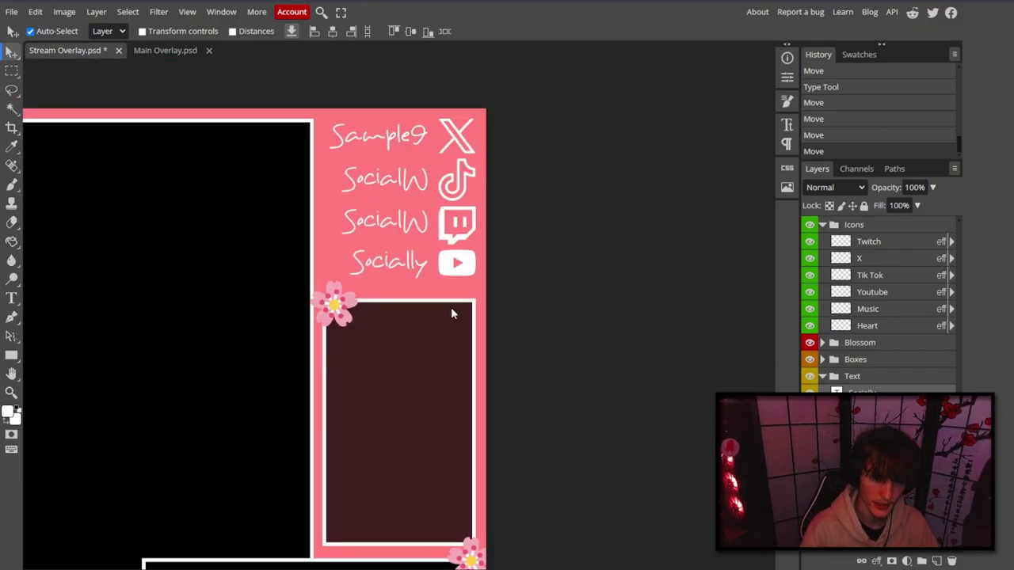
Nudge the Youtube logo and the Socially label down slightly.
{"action": "left_click", "coordinate": [877, 301]}
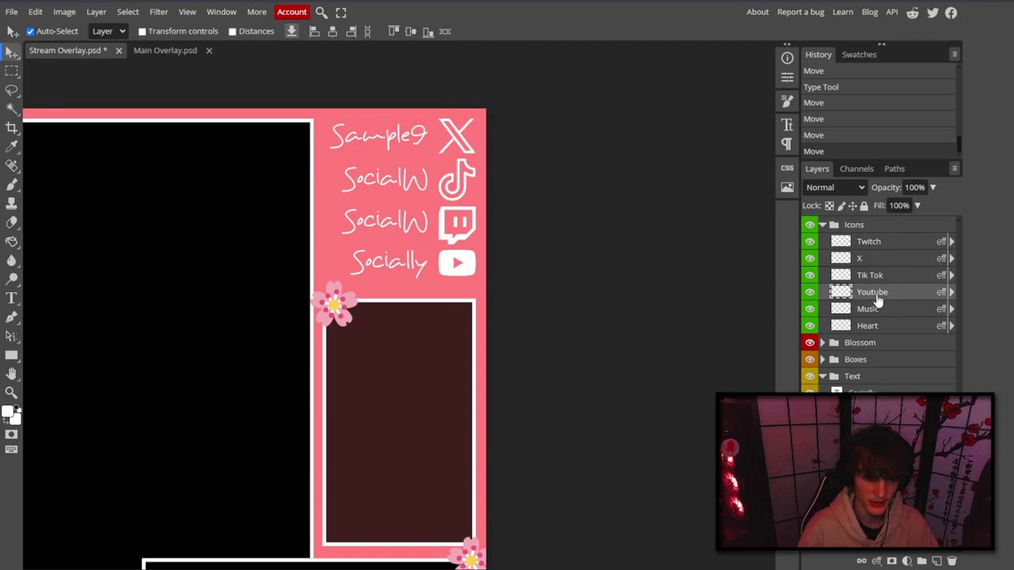
{"action": "key", "text": "Down"}
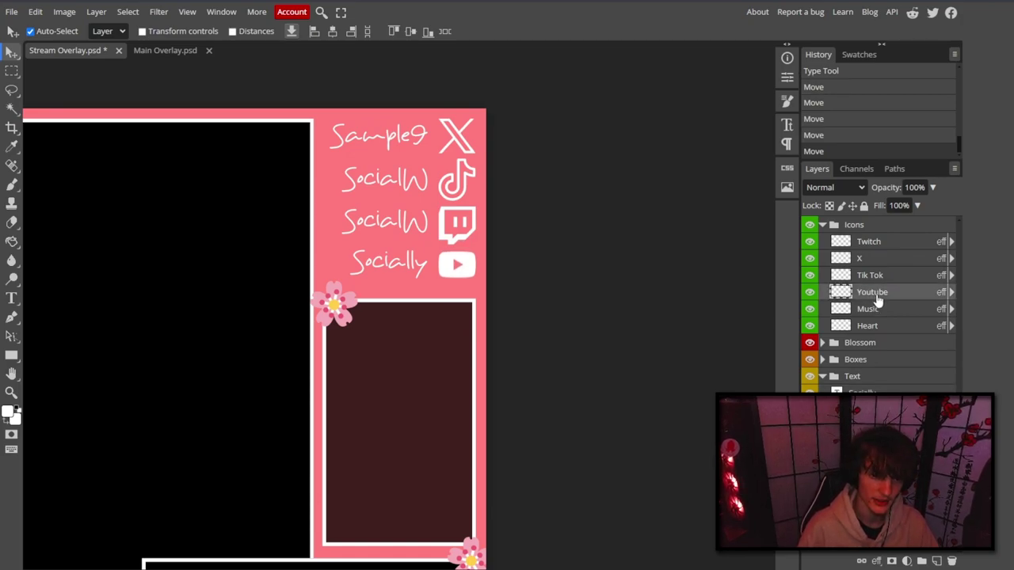
{"action": "left_click", "coordinate": [386, 263]}
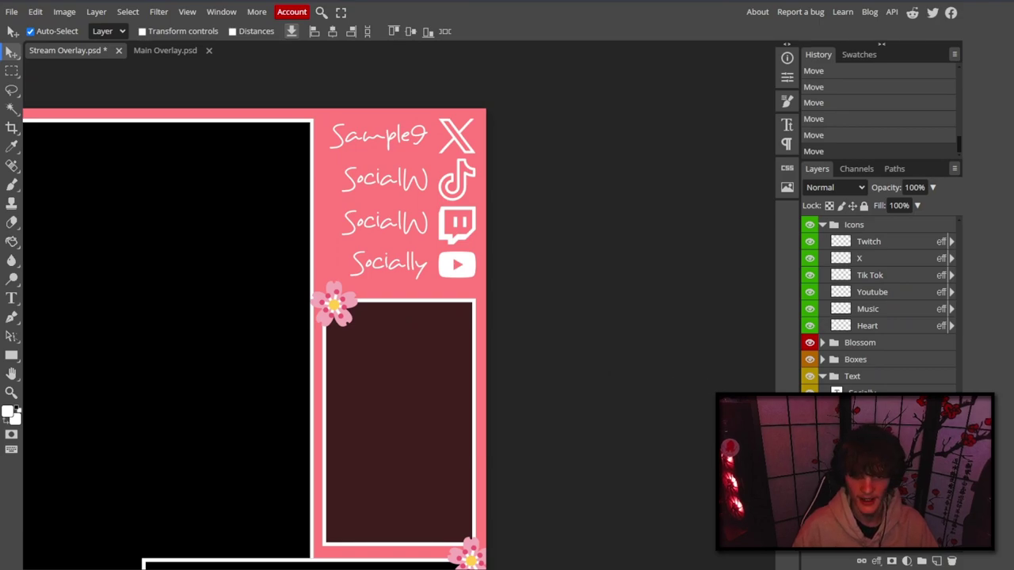
Lock the social label and icon layers, and collapse the Text and Icons groups.
{"action": "left_click", "coordinate": [871, 388]}
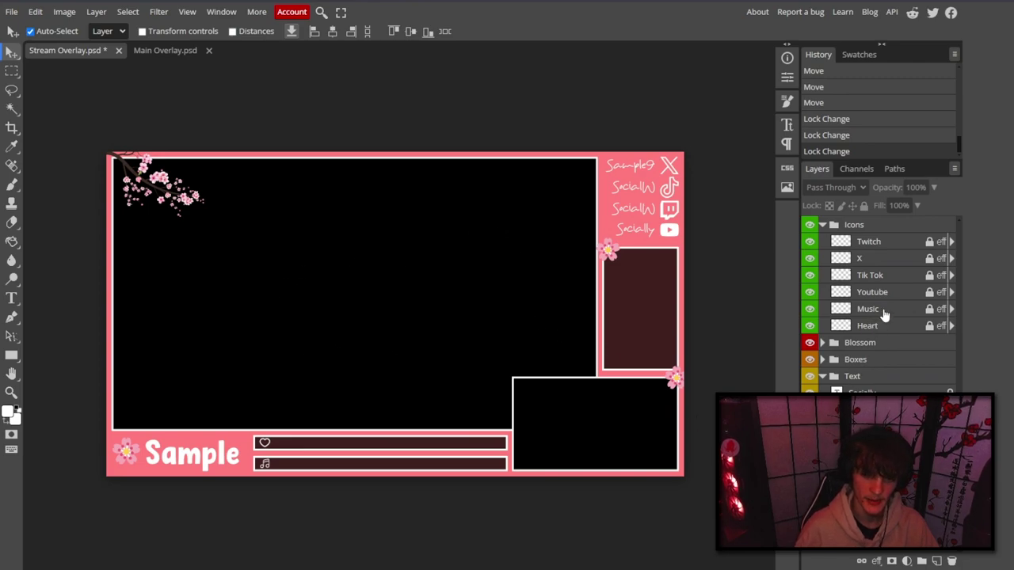
{"action": "left_click", "coordinate": [822, 377]}
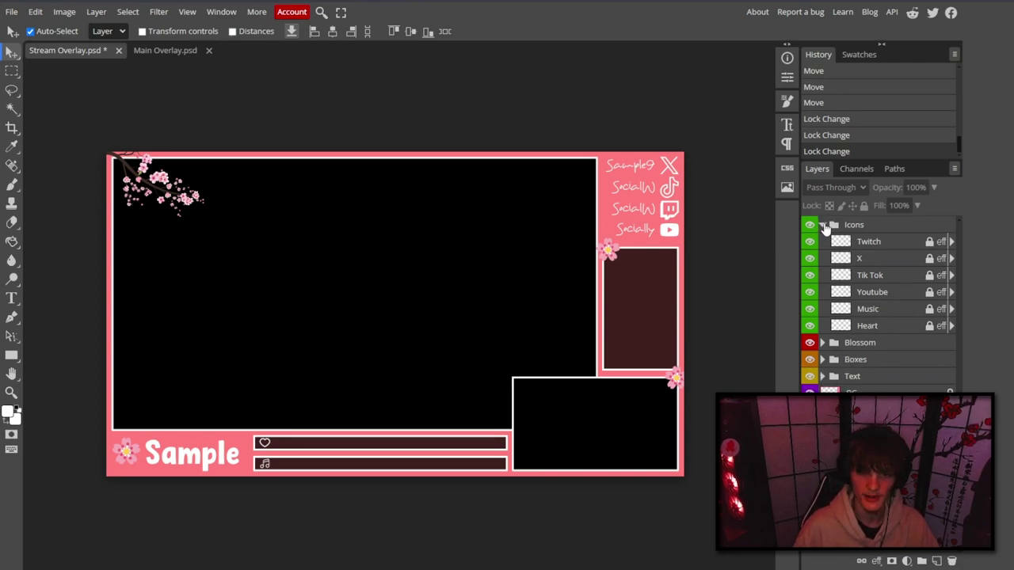
{"action": "left_click", "coordinate": [822, 225]}
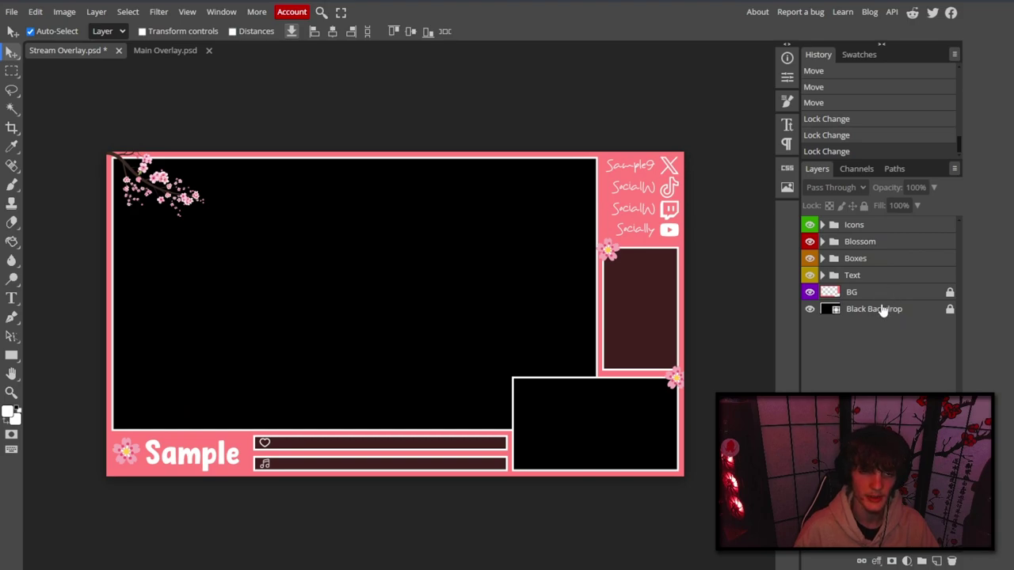
Save the overlay as the PSD file Stream Overlay in a new folder named Test Overlay inside the GFX folder.
{"action": "left_click", "coordinate": [13, 12]}
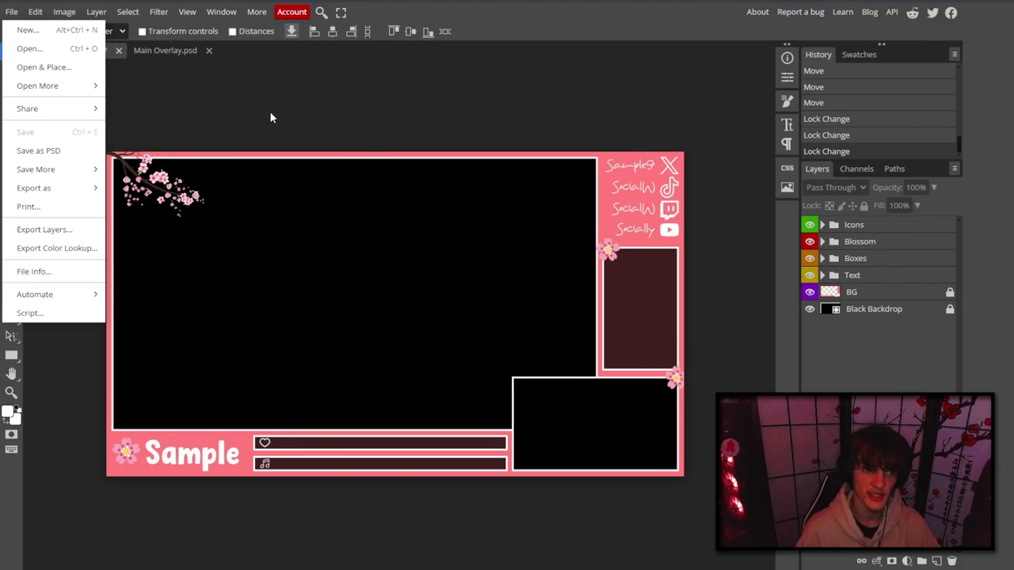
{"action": "left_click", "coordinate": [69, 149]}
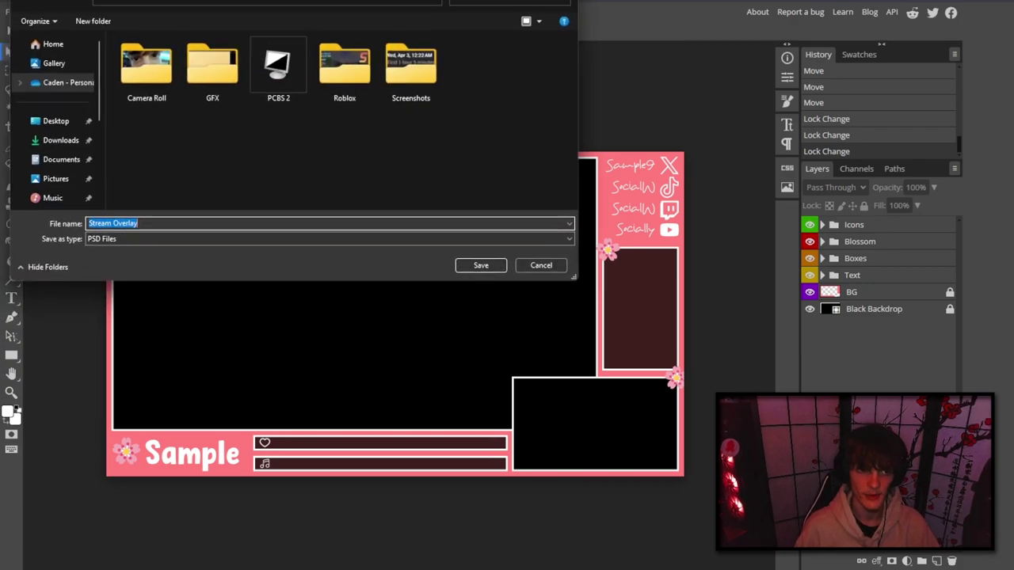
{"action": "scroll", "coordinate": [214, 234], "scroll_direction": "down", "scroll_amount": 5}
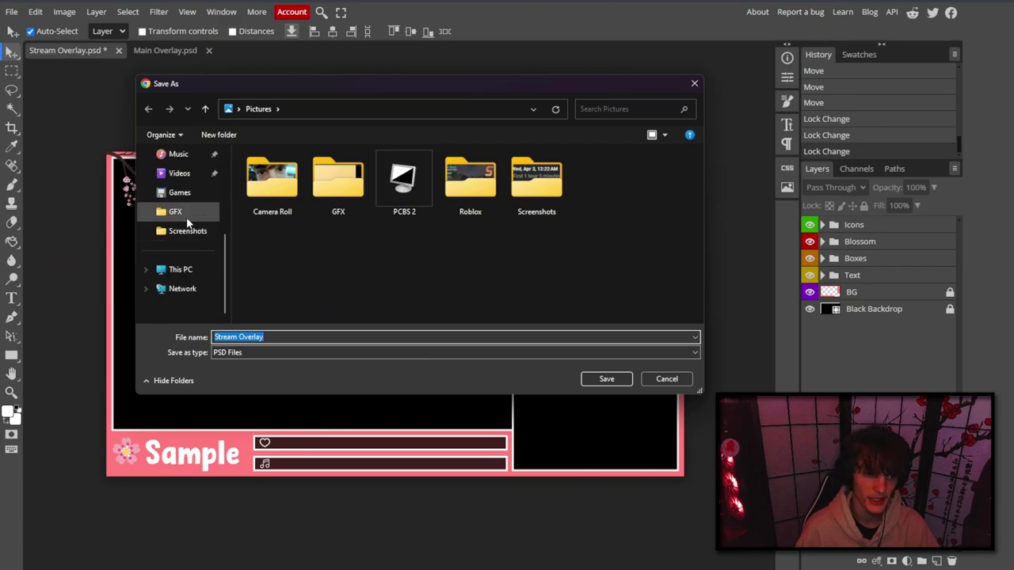
{"action": "left_click", "coordinate": [175, 212]}
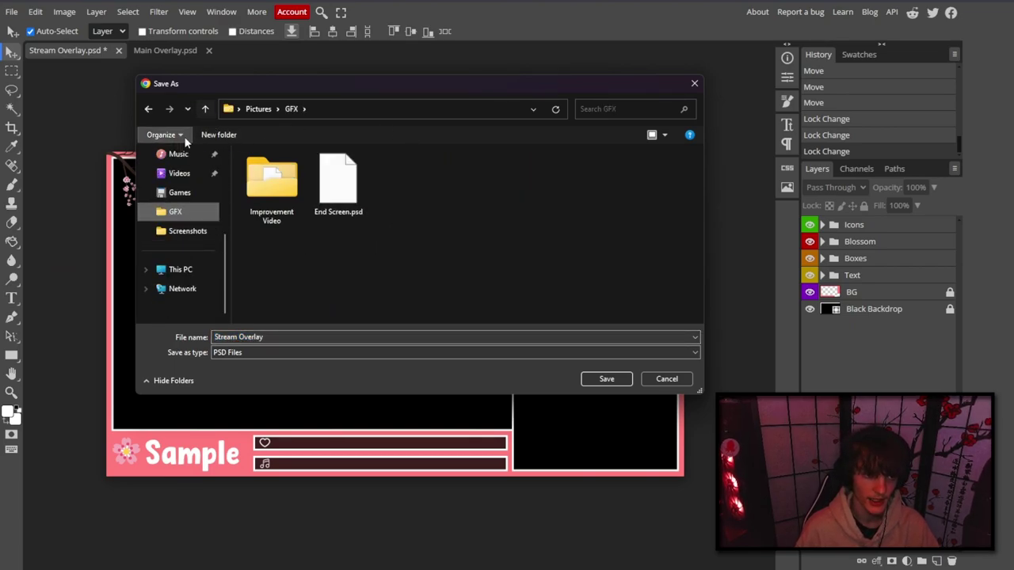
{"action": "left_click", "coordinate": [218, 135]}
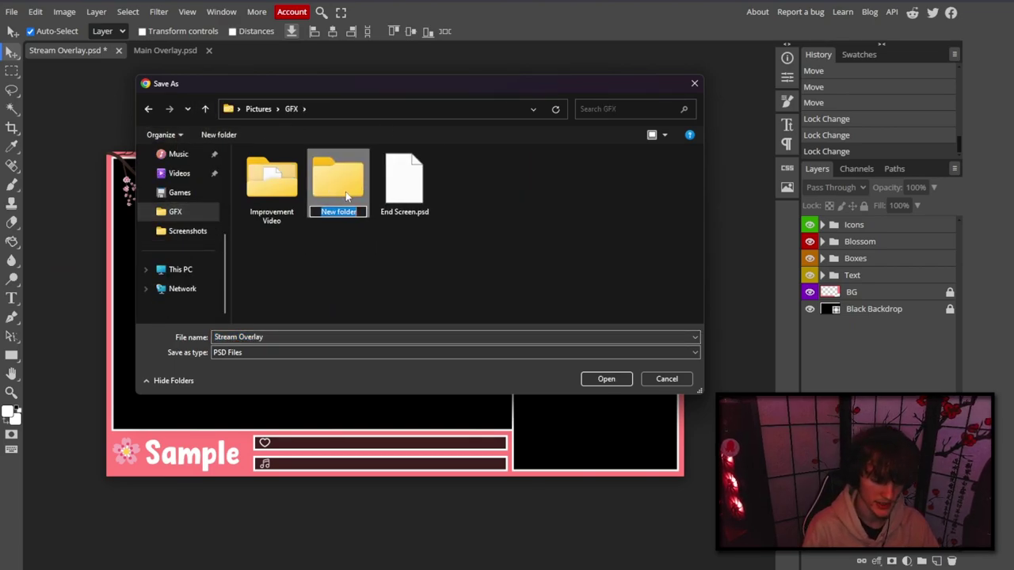
{"action": "type", "text": "Test Overlay"}
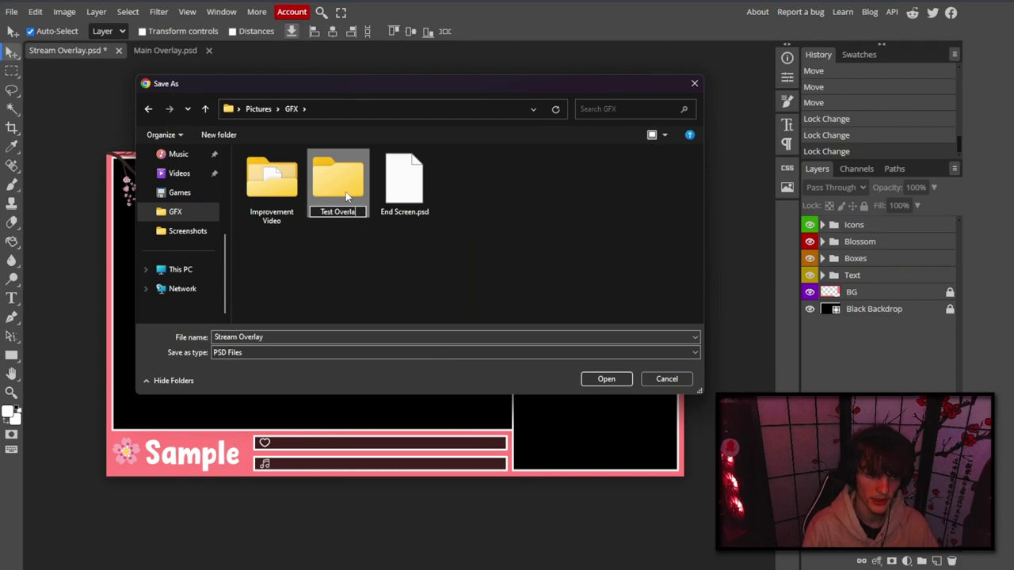
{"action": "key", "text": "Return"}
{"action": "double_click", "coordinate": [344, 194]}
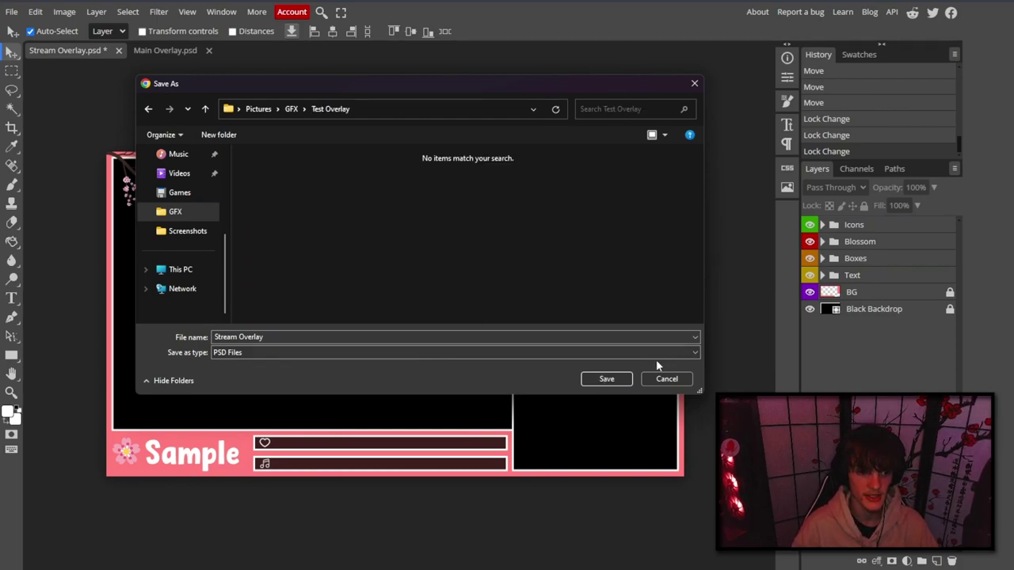
{"action": "left_click", "coordinate": [605, 380]}
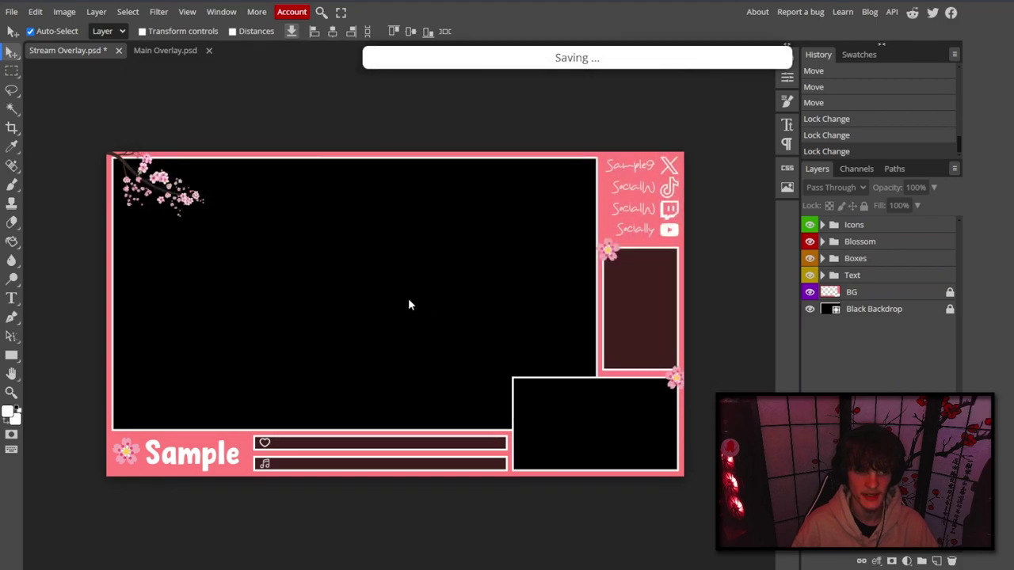
Switch to File Explorer and open the saved Stream Overlay.psd from the GFX folder's Test Overlay subfolder as a separate document.
{"action": "left_click", "coordinate": [302, 567]}
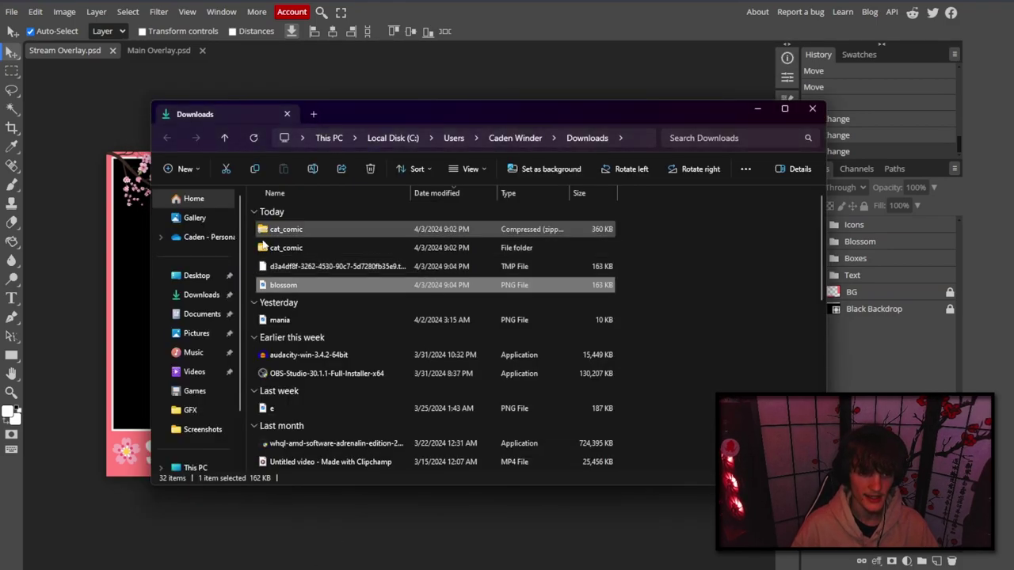
{"action": "left_click", "coordinate": [198, 410]}
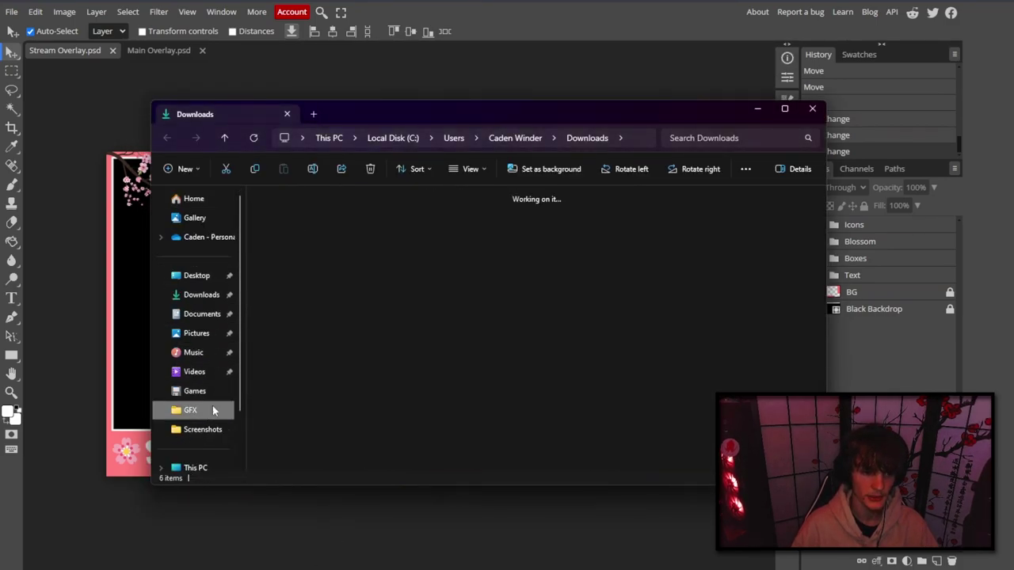
{"action": "double_click", "coordinate": [297, 230]}
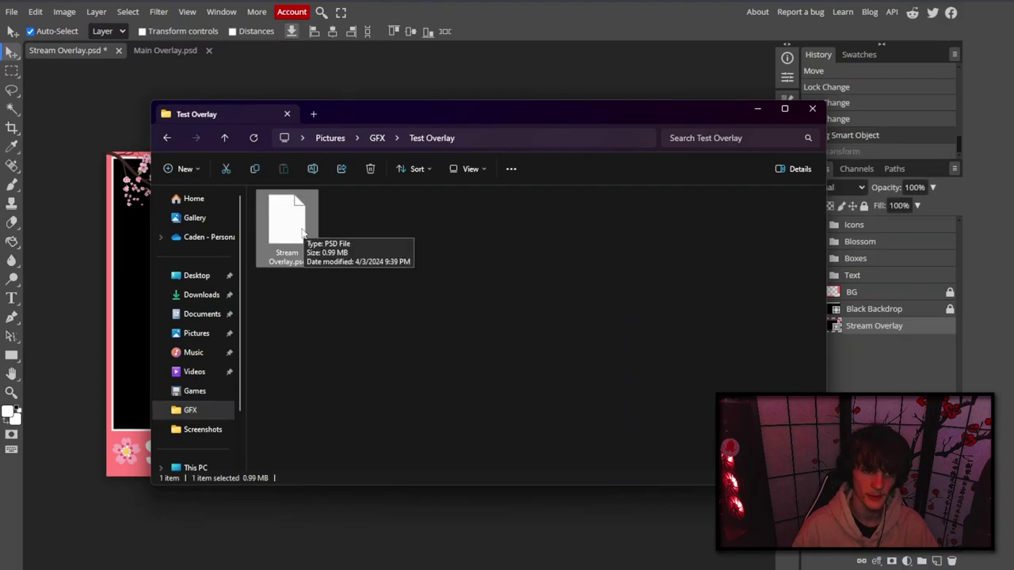
{"action": "left_click_drag", "start_coordinate": [302, 232], "coordinate": [254, 61]}
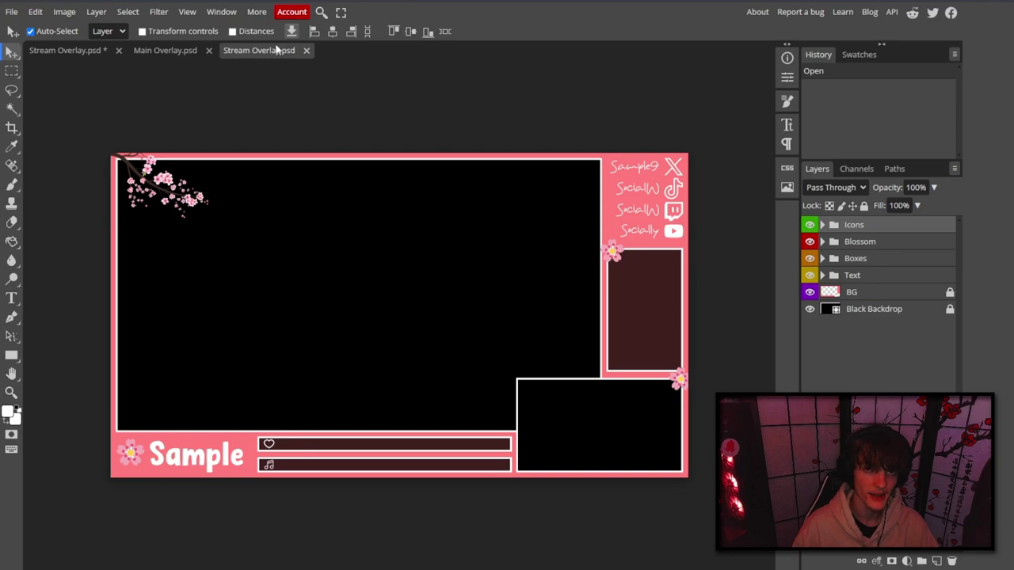
{"action": "left_click_drag", "start_coordinate": [261, 52], "coordinate": [339, 74]}
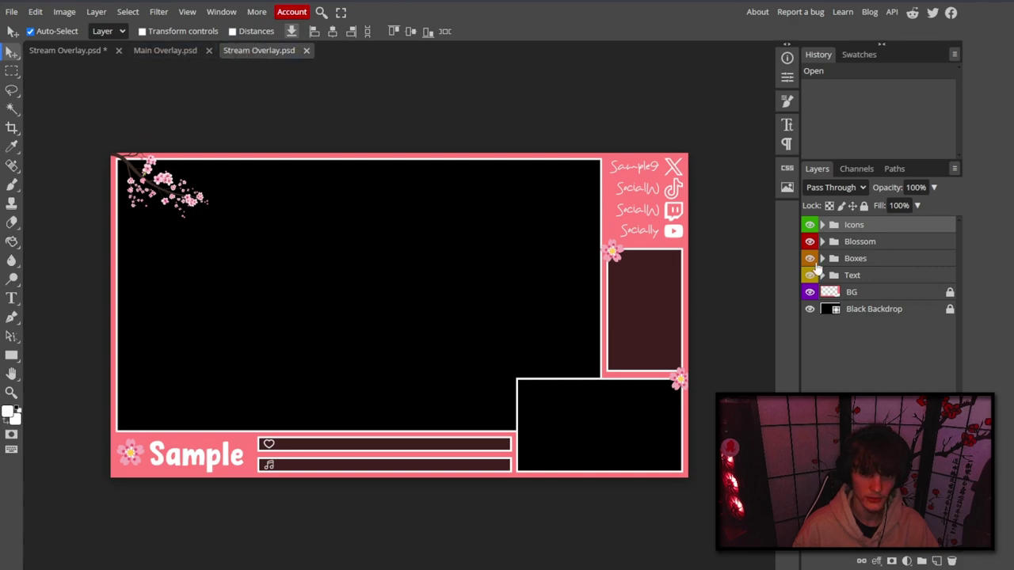
Inspect the Black Backdrop layer and the Boxes group's layers in the reopened copy.
{"action": "left_click", "coordinate": [879, 311]}
{"action": "left_click", "coordinate": [822, 258]}
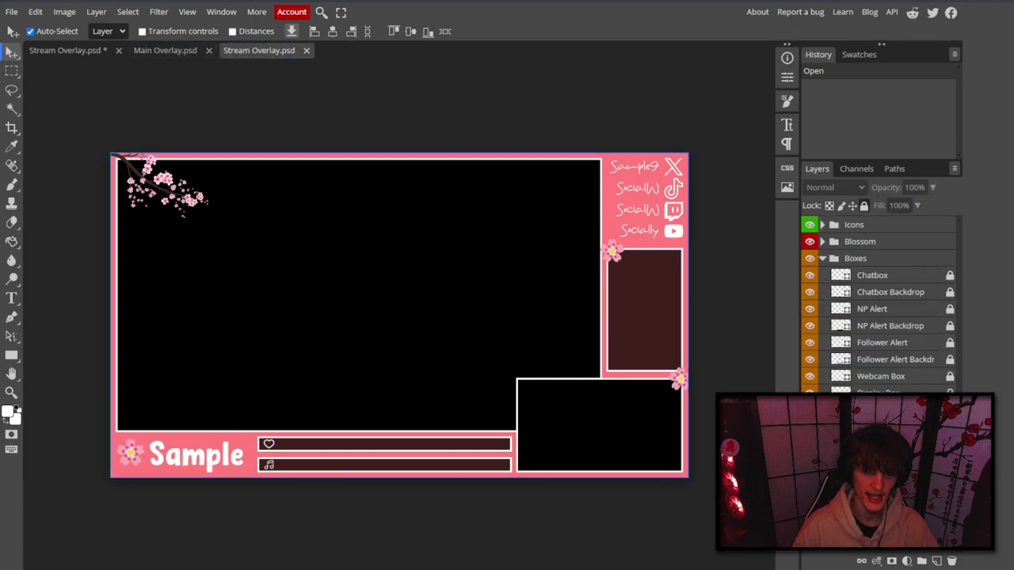
{"action": "left_click", "coordinate": [822, 258]}
Lock all four layers in the Blossom group of the reopened copy and collapse the group.
{"action": "left_click", "coordinate": [822, 242]}
{"action": "left_click", "coordinate": [822, 225]}
{"action": "left_click", "coordinate": [822, 225]}
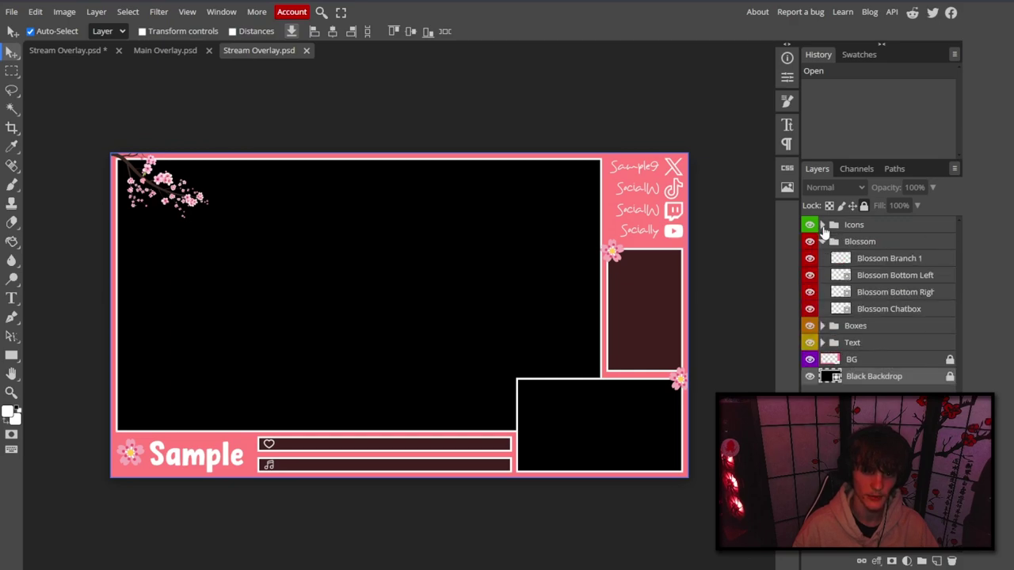
{"action": "left_click", "coordinate": [883, 265]}
{"action": "left_click", "coordinate": [892, 310], "text": "shift"}
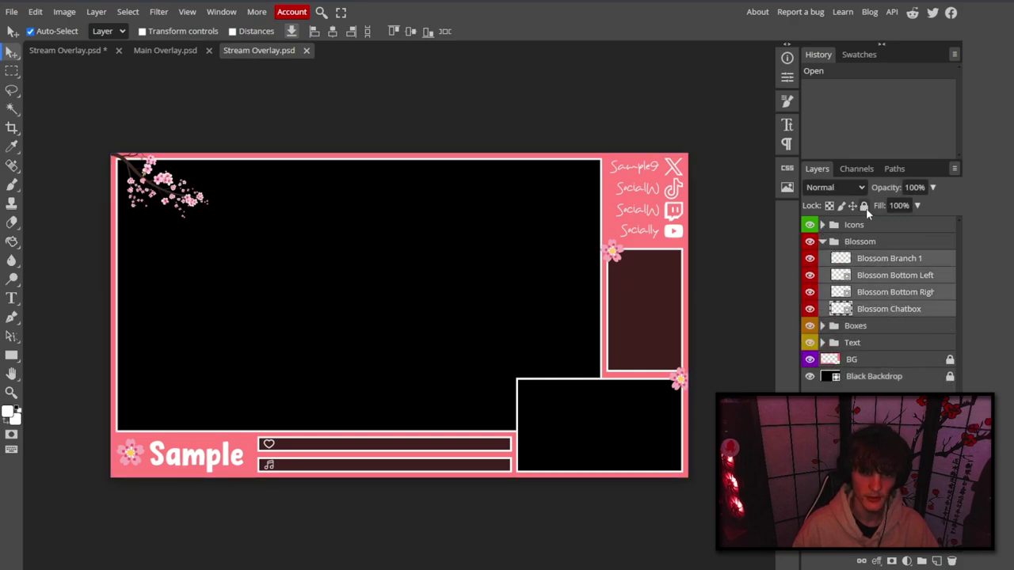
{"action": "left_click", "coordinate": [864, 205]}
{"action": "left_click", "coordinate": [822, 241]}
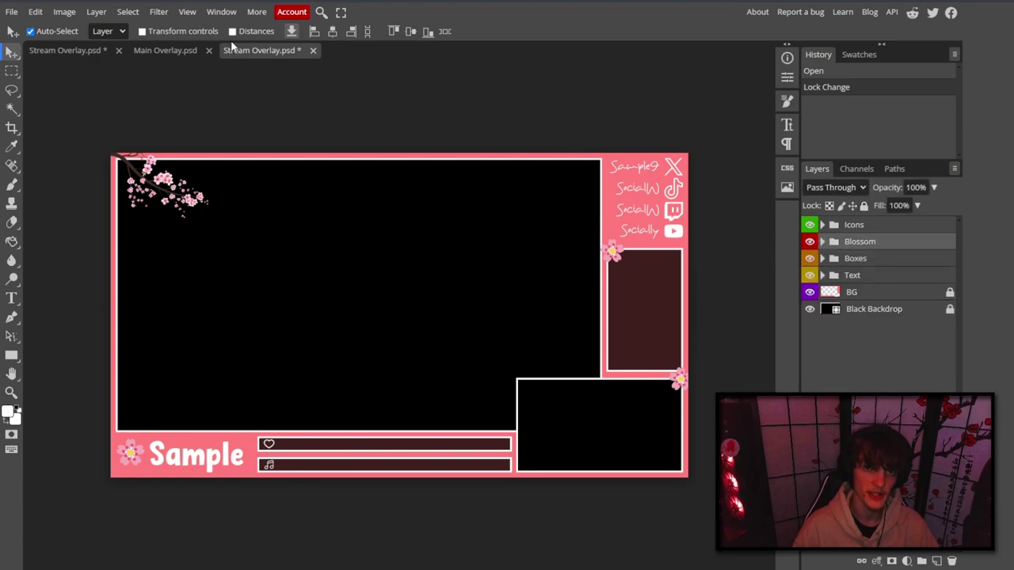
Close the reopened Stream Overlay copy and return to the original overlay document.
{"action": "left_click", "coordinate": [312, 50]}
{"action": "left_click", "coordinate": [11, 13]}
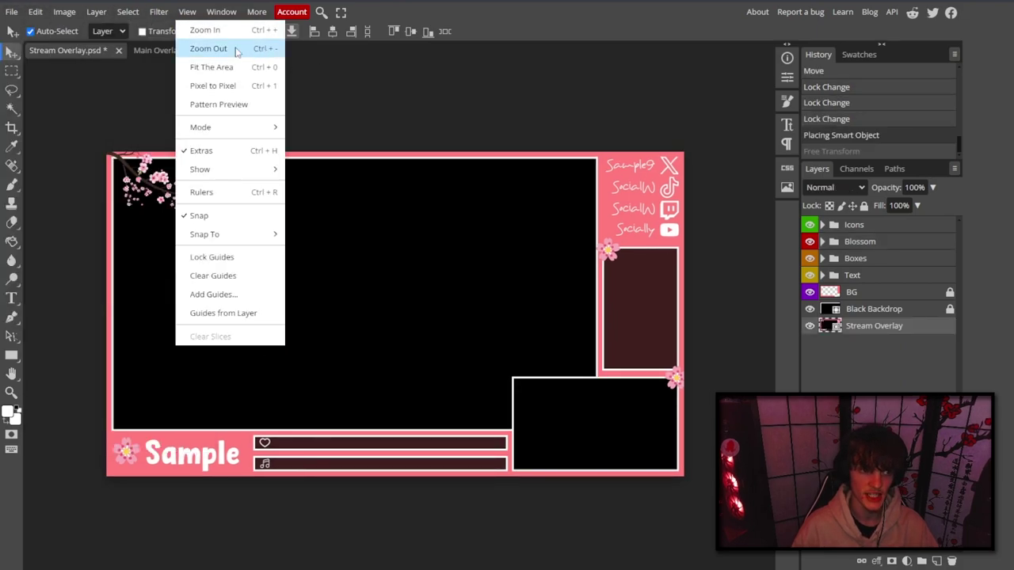
{"action": "mouse_move", "coordinate": [74, 191]}
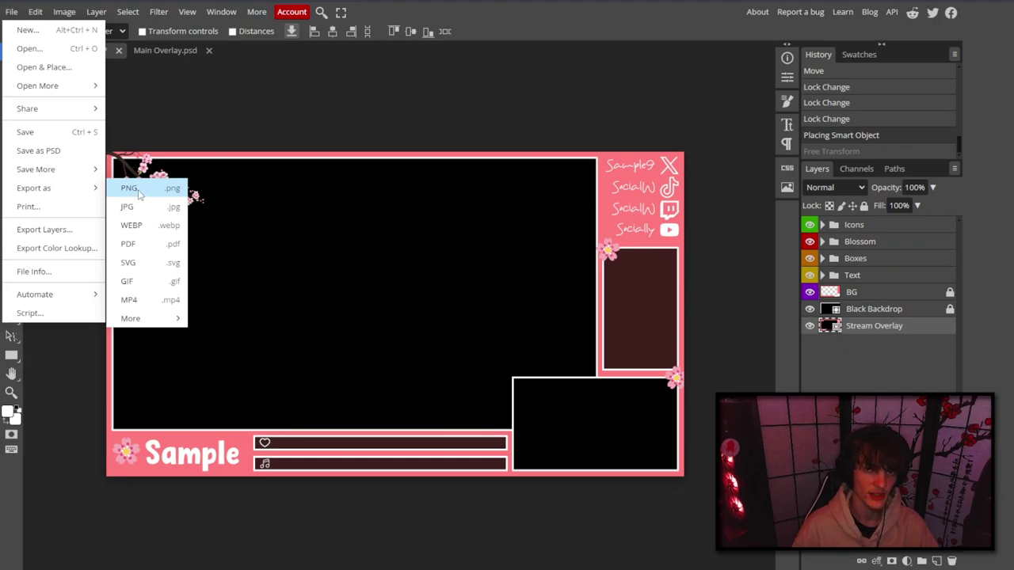
{"action": "left_click", "coordinate": [845, 331]}
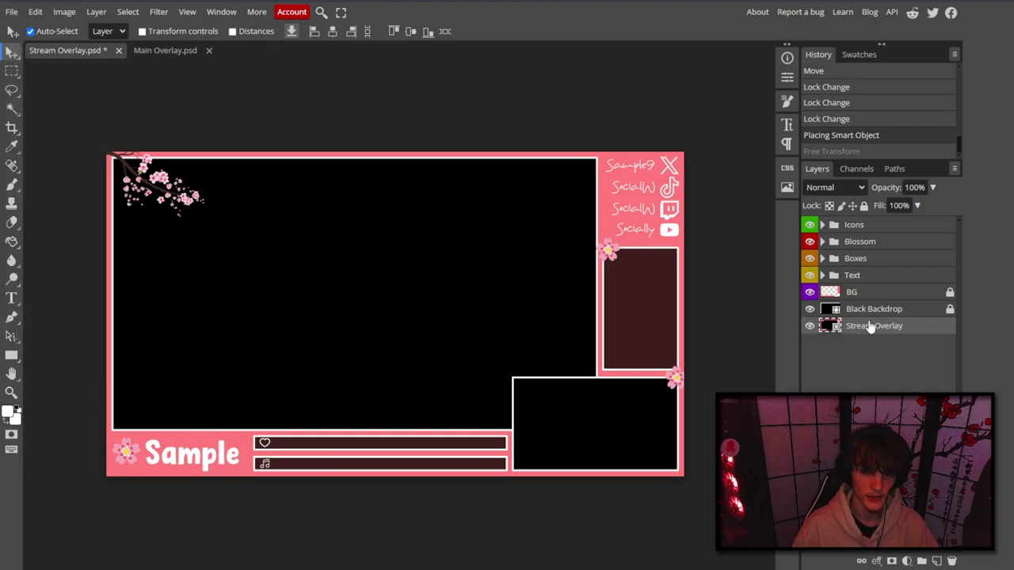
Delete the placed Stream Overlay smart object and the Black Backdrop layer beneath the BG layer.
{"action": "right_click", "coordinate": [870, 326]}
{"action": "left_click", "coordinate": [866, 324]}
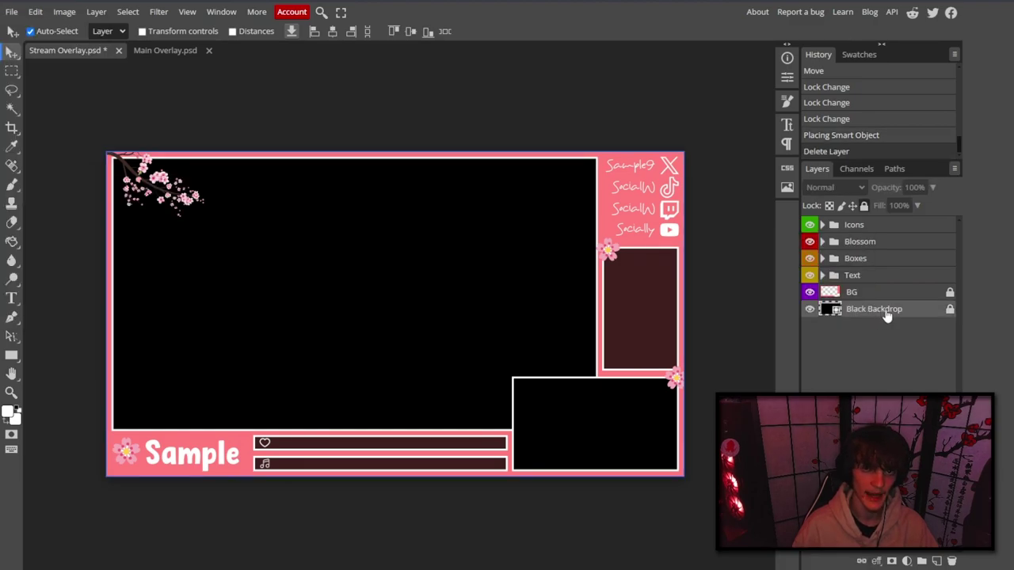
{"action": "right_click", "coordinate": [885, 315]}
{"action": "left_click", "coordinate": [838, 324]}
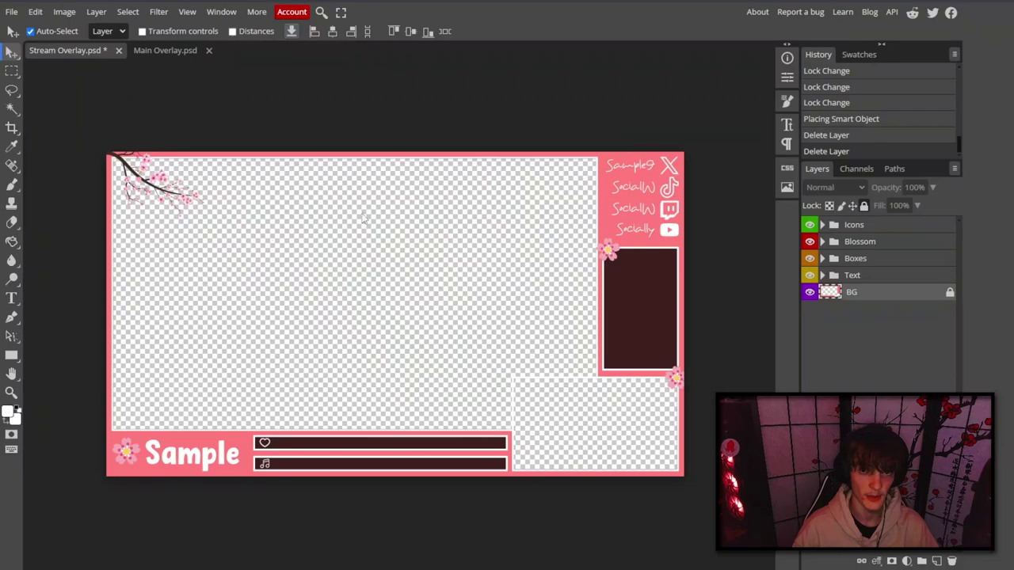
Export the overlay as a PNG named Stream Overlay at 1920 × 1080 px and 100% quality.
{"action": "left_click", "coordinate": [11, 11]}
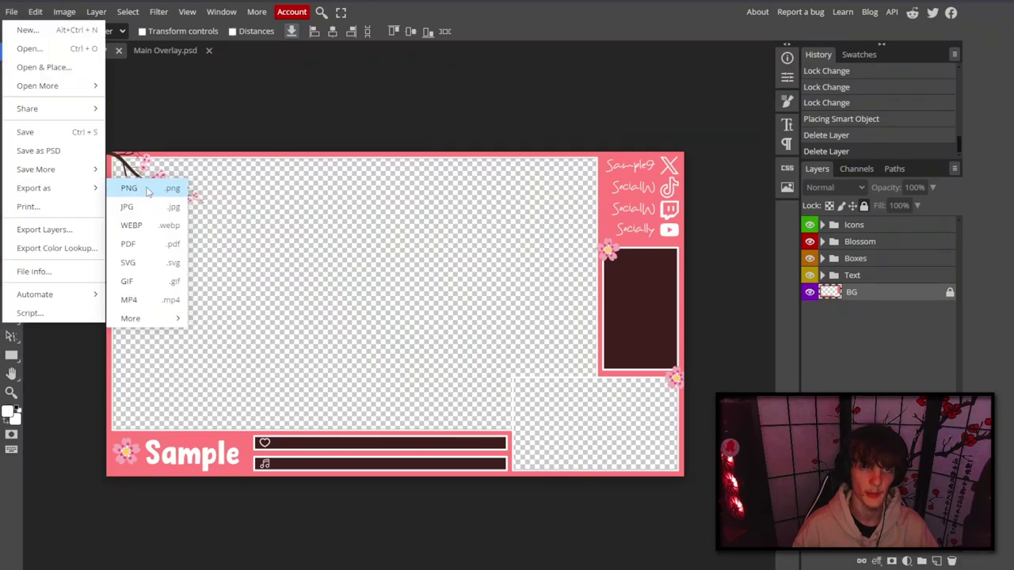
{"action": "left_click", "coordinate": [147, 191]}
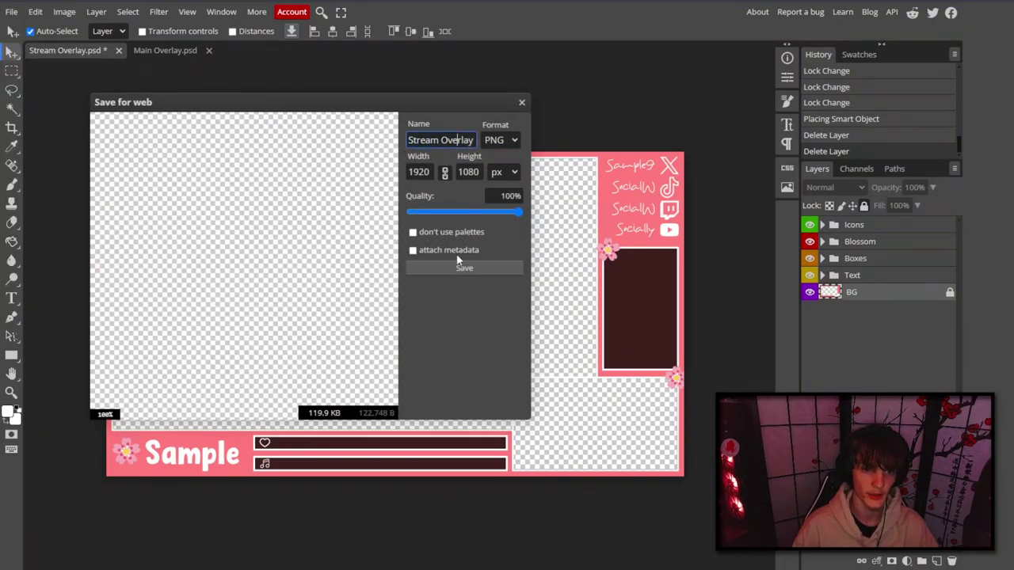
{"action": "left_click", "coordinate": [459, 172]}
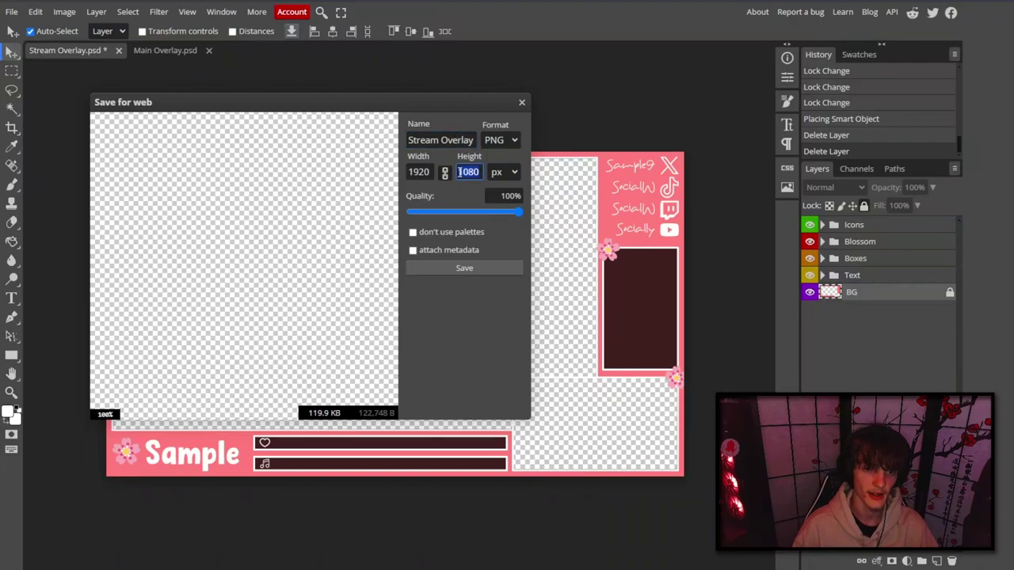
{"action": "left_click", "coordinate": [420, 172]}
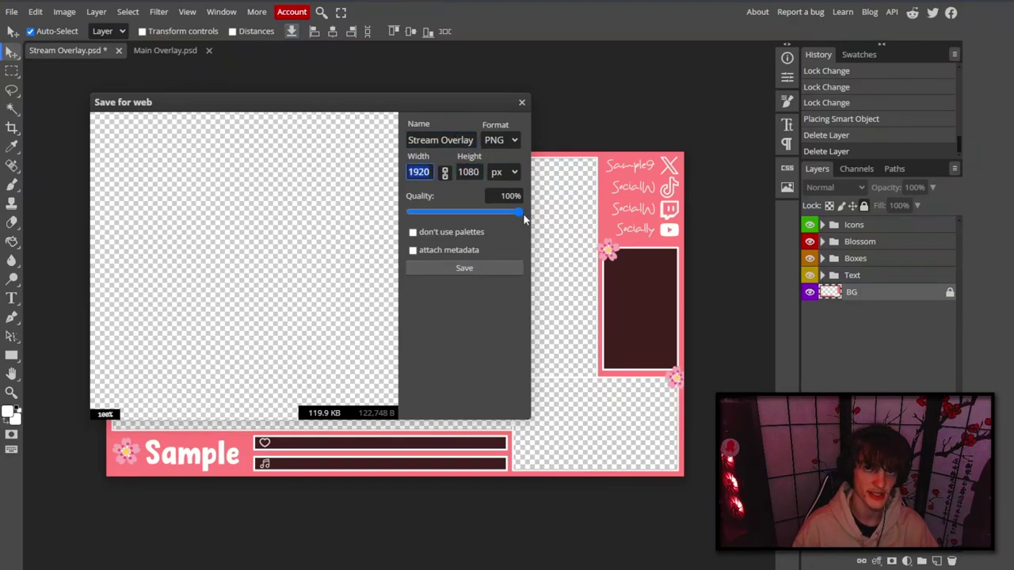
{"action": "left_click", "coordinate": [480, 267]}
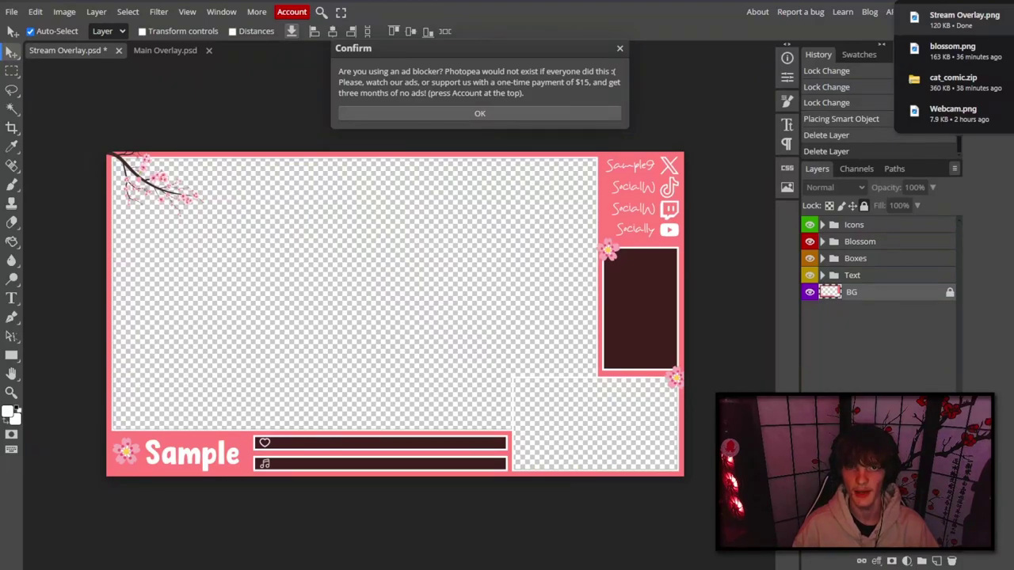
Switch to File Explorer and move the exported Stream Overlay PNG from Downloads to the GFX folder's Test Overlay subfolder.
{"action": "left_click", "coordinate": [962, 20]}
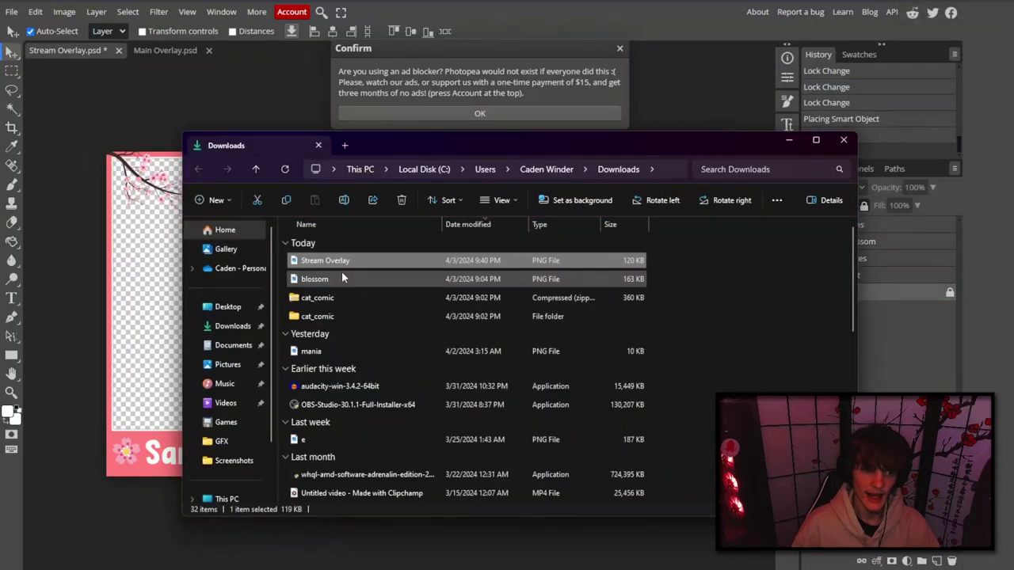
{"action": "left_click", "coordinate": [222, 441]}
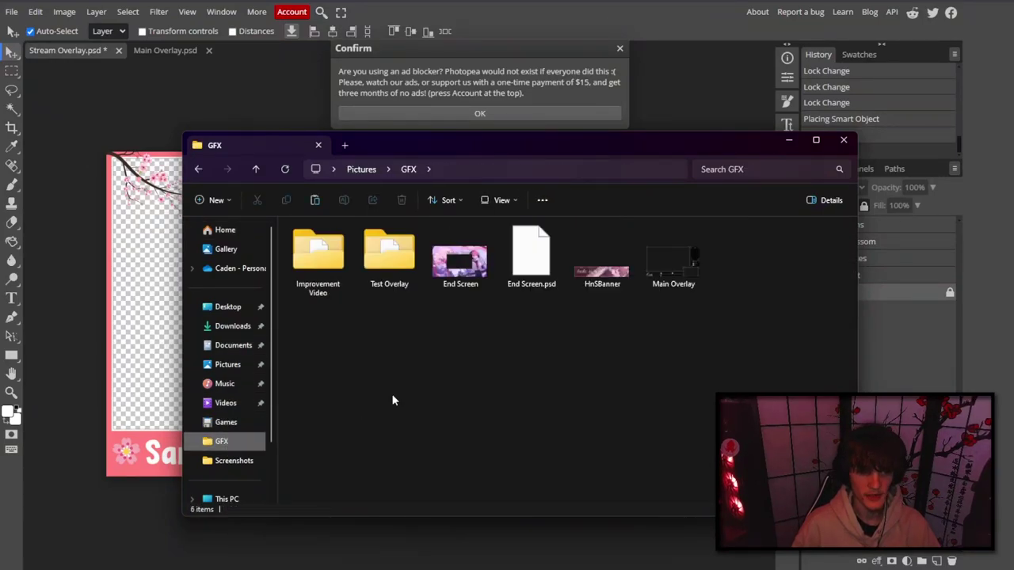
{"action": "double_click", "coordinate": [388, 258]}
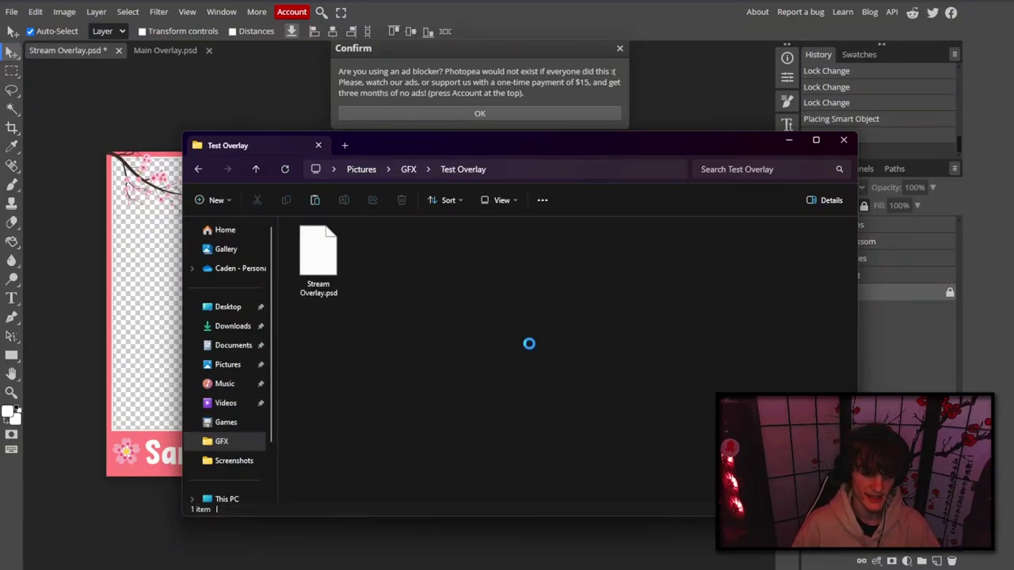
View the exported Stream Overlay PNG from the Test Overlay folder to check its transparency, and close the viewer.
{"action": "left_click", "coordinate": [370, 269]}
{"action": "double_click", "coordinate": [382, 253]}
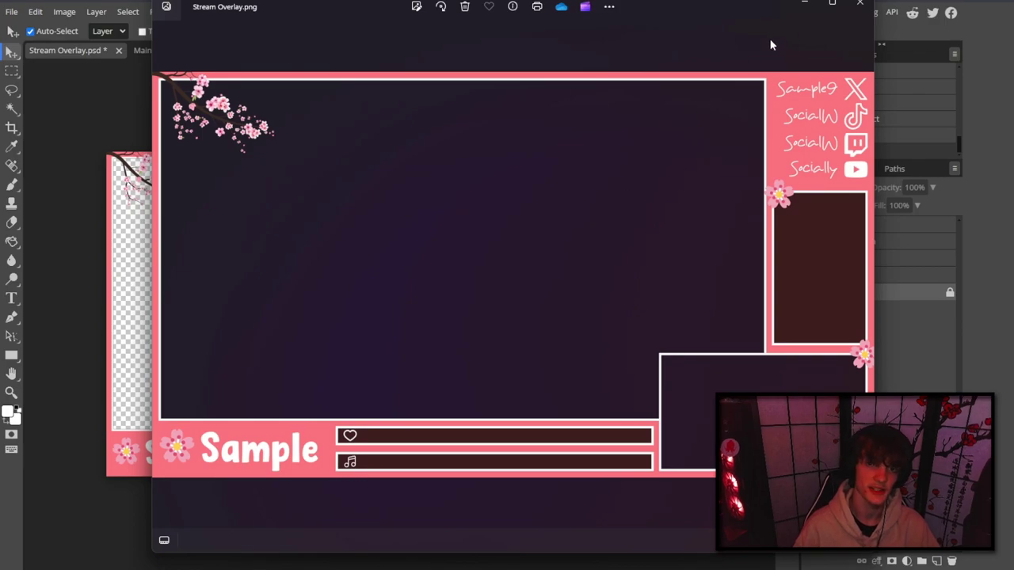
{"action": "left_click", "coordinate": [860, 5]}
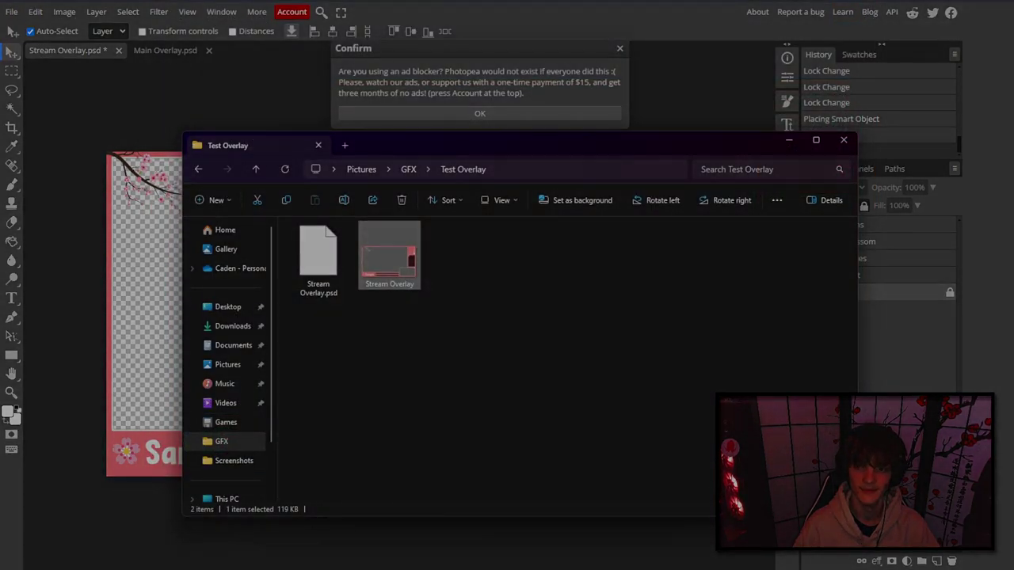